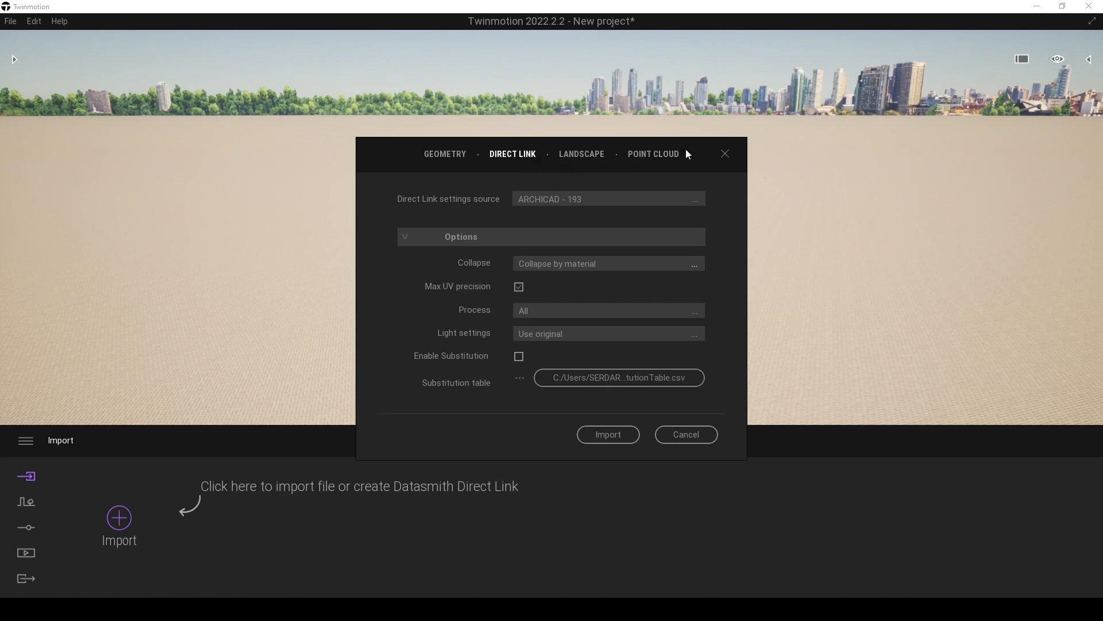
- Import the ARCHICAD - 193 Direct Link source with its geometry collapsed by material
{"action": "left_click_drag", "start_coordinate": [691, 151], "coordinate": [671, 160]}
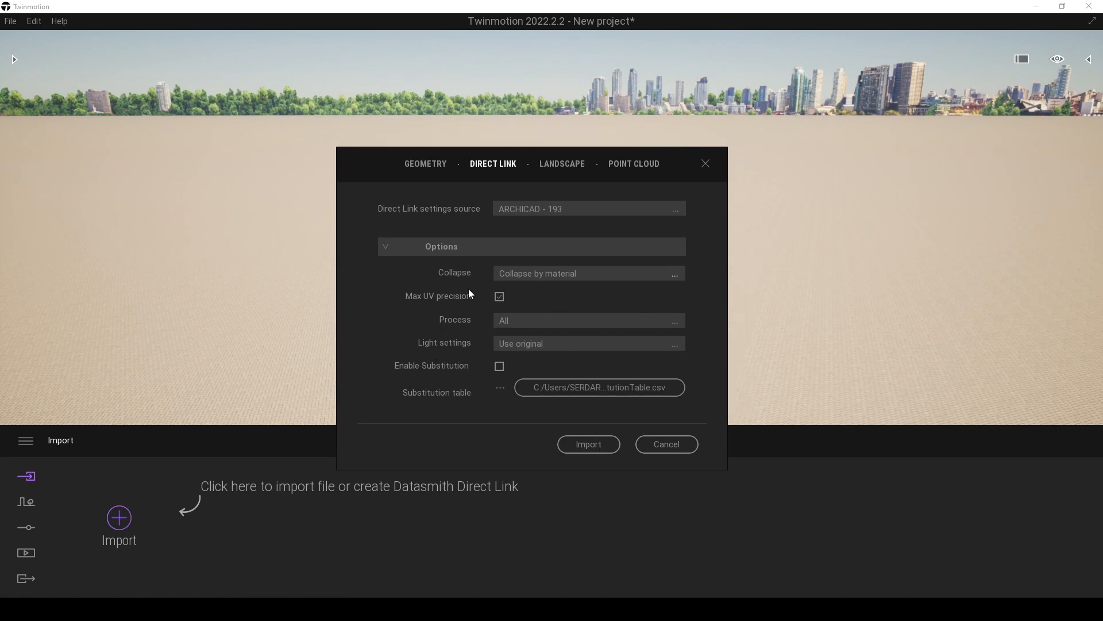
{"action": "left_click", "coordinate": [551, 273]}
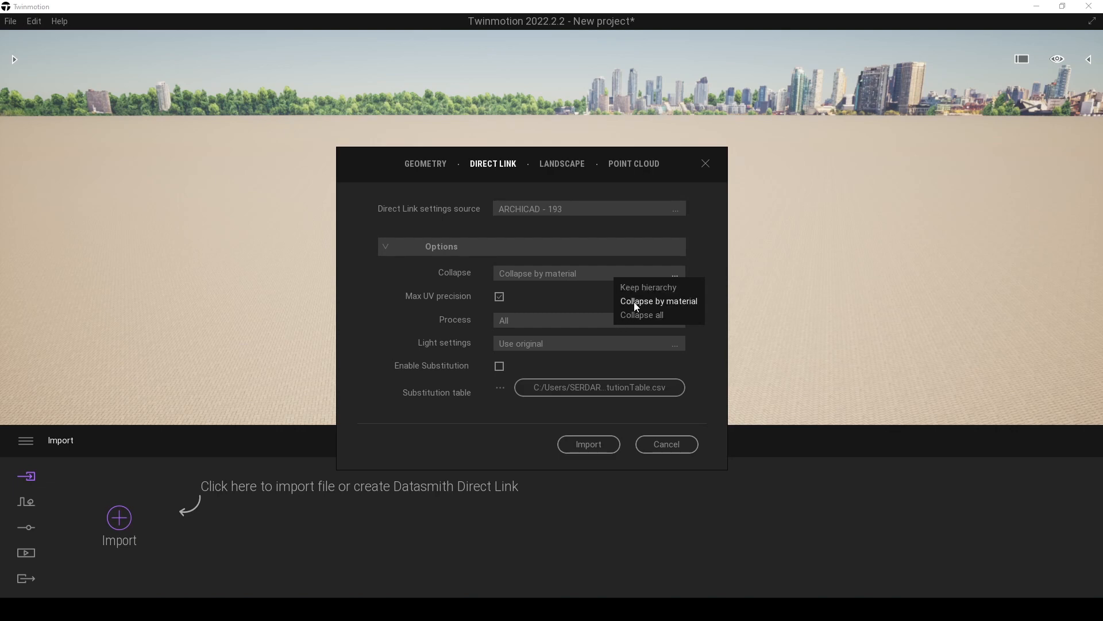
{"action": "left_click", "coordinate": [653, 302]}
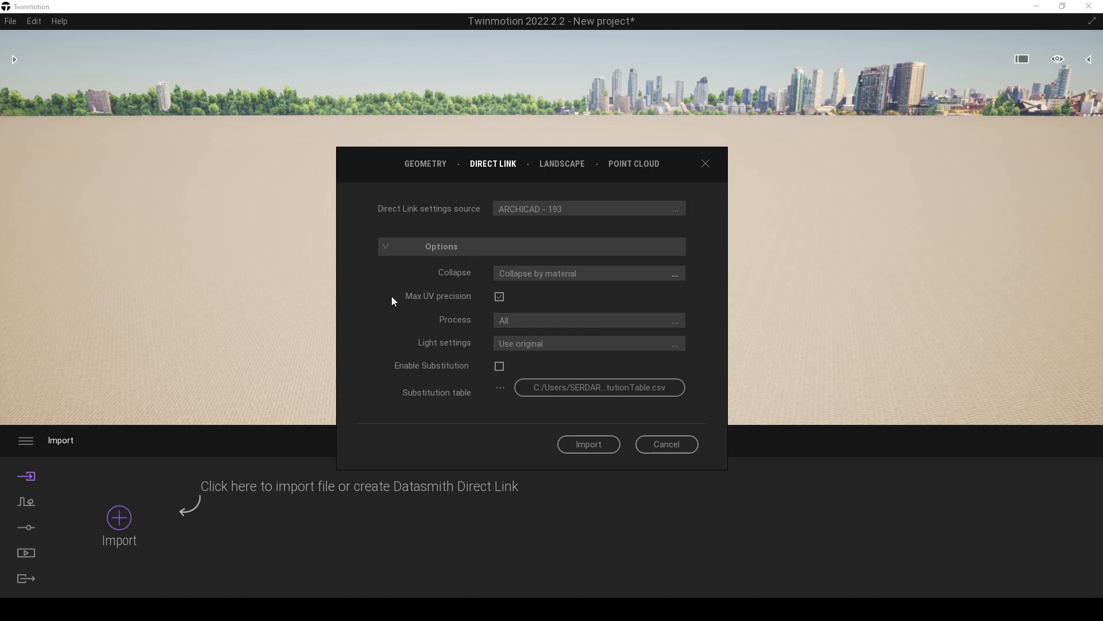
{"action": "left_click", "coordinate": [579, 454]}
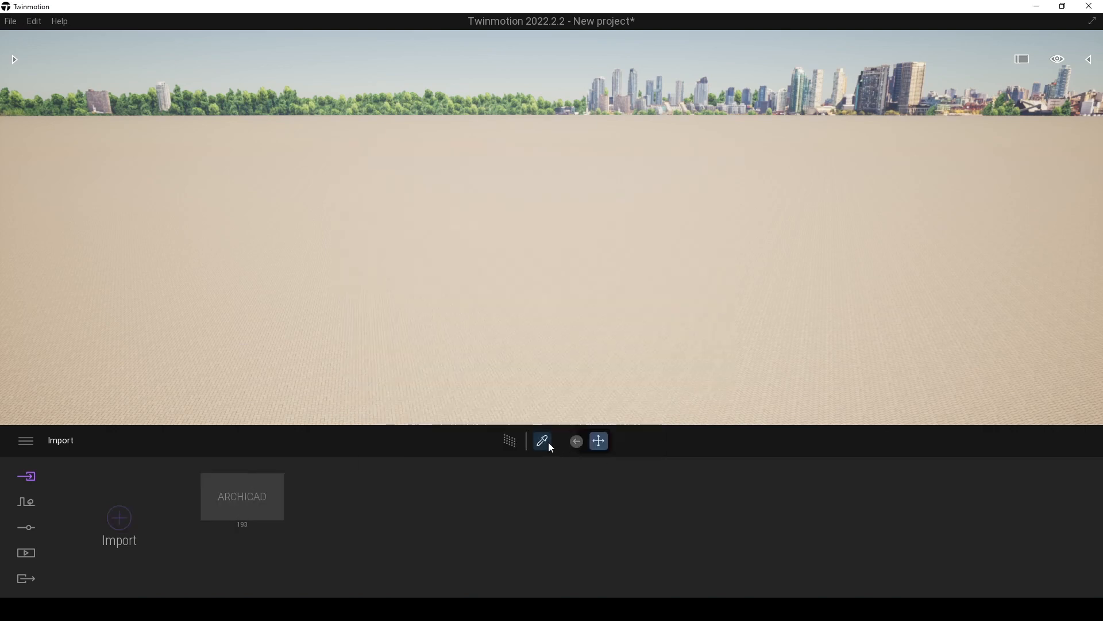
- Examine the imported house and its placement on the ground from several angles and distances
{"action": "right_click_drag", "start_coordinate": [553, 307], "coordinate": [460, 273]}
{"action": "scroll", "coordinate": [429, 288], "scroll_direction": "up", "scroll_amount": 5}
{"action": "scroll", "coordinate": [552, 270], "scroll_direction": "up", "scroll_amount": 4}
{"action": "scroll", "coordinate": [552, 270], "scroll_direction": "down", "scroll_amount": 5}
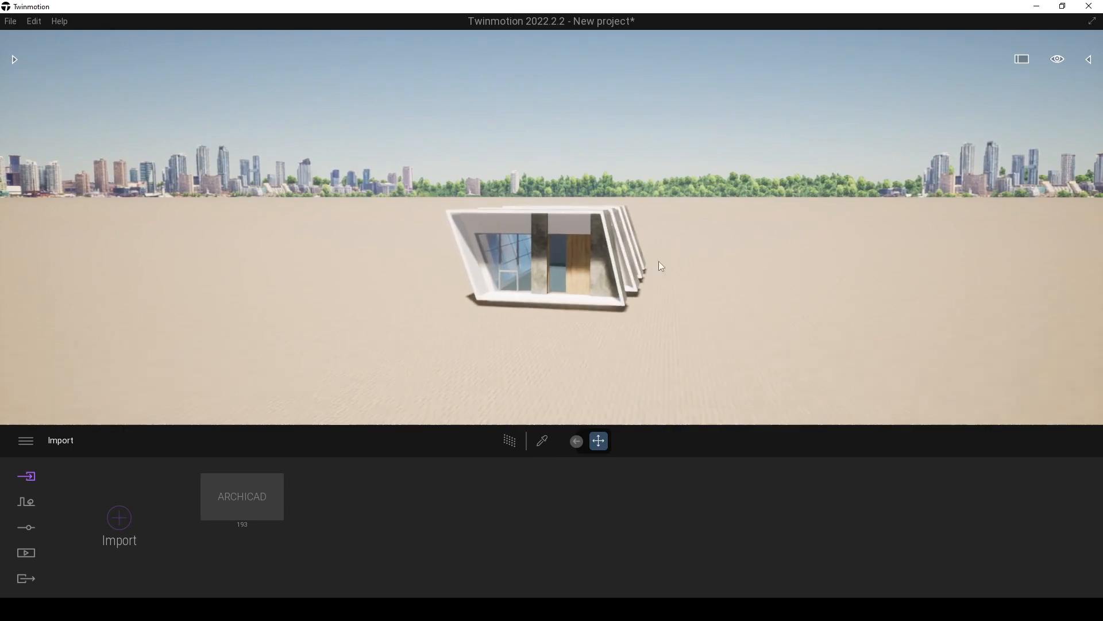
{"action": "scroll", "coordinate": [659, 261], "scroll_direction": "up", "scroll_amount": 5}
{"action": "right_click_drag", "start_coordinate": [659, 261], "coordinate": [736, 269]}
{"action": "scroll", "coordinate": [620, 271], "scroll_direction": "up", "scroll_amount": 5}
{"action": "scroll", "coordinate": [621, 271], "scroll_direction": "down", "scroll_amount": 8}
{"action": "scroll", "coordinate": [733, 266], "scroll_direction": "up", "scroll_amount": 4}
{"action": "middle_click_drag", "start_coordinate": [734, 265], "coordinate": [588, 419], "text": "shift"}
{"action": "scroll", "coordinate": [587, 419], "scroll_direction": "down", "scroll_amount": 5}
{"action": "scroll", "coordinate": [587, 420], "scroll_direction": "up", "scroll_amount": 2}
- Preview the house with the Path Tracer, and return to the real-time view
{"action": "left_click", "coordinate": [506, 441]}
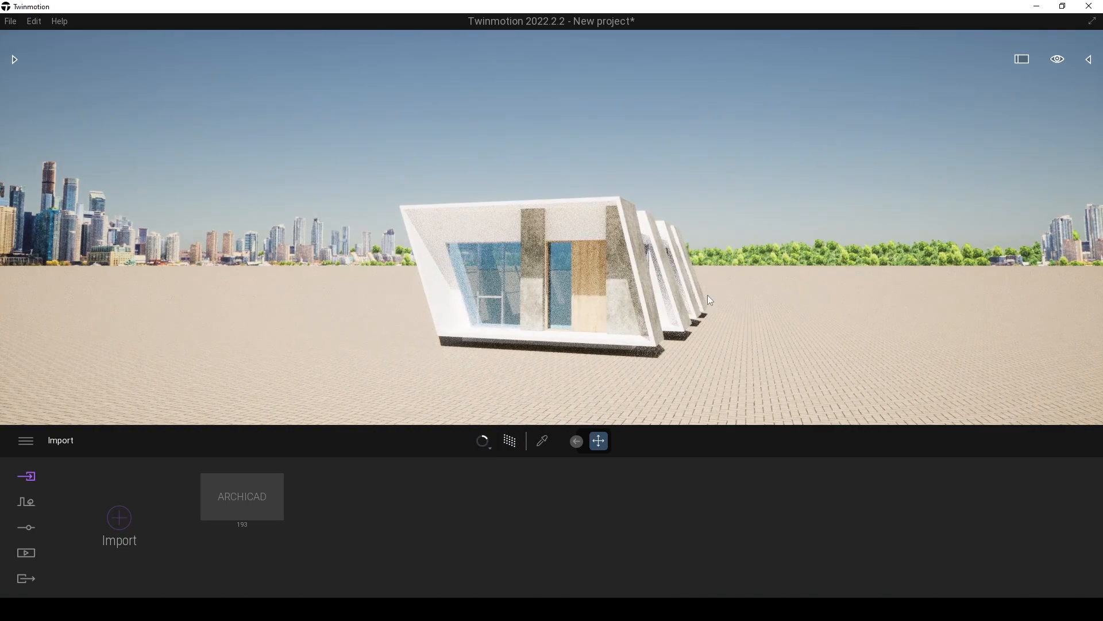
{"action": "scroll", "coordinate": [709, 295], "scroll_direction": "up", "scroll_amount": 3}
{"action": "scroll", "coordinate": [654, 298], "scroll_direction": "down", "scroll_amount": 6}
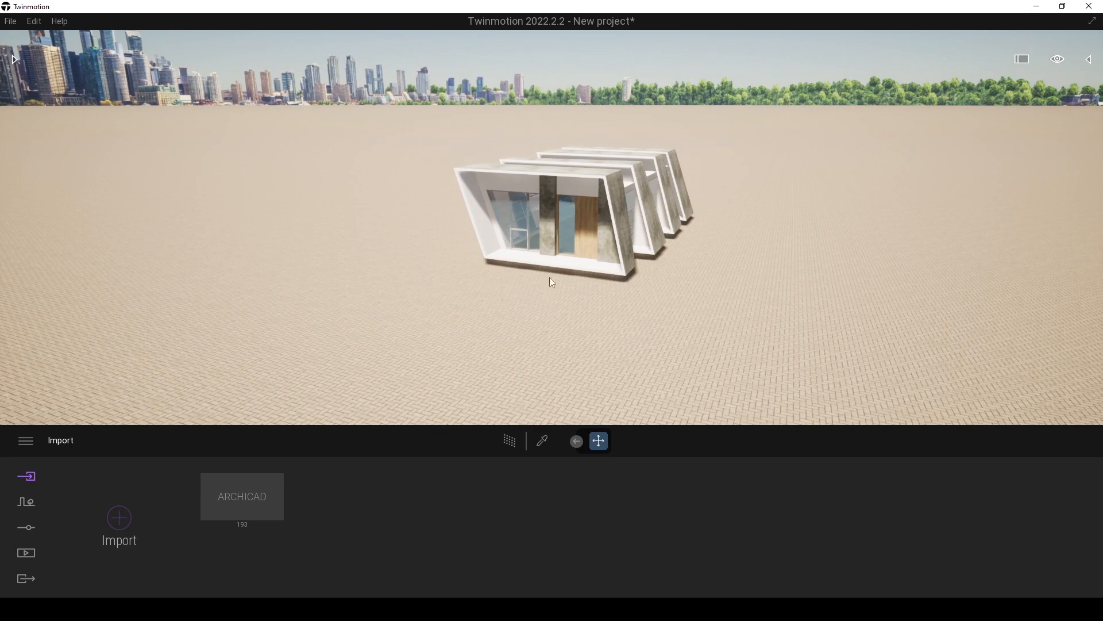
- Check how the ground and the house's concrete surfaces are grouped by selecting each, and clear the selection
{"action": "left_click", "coordinate": [362, 221]}
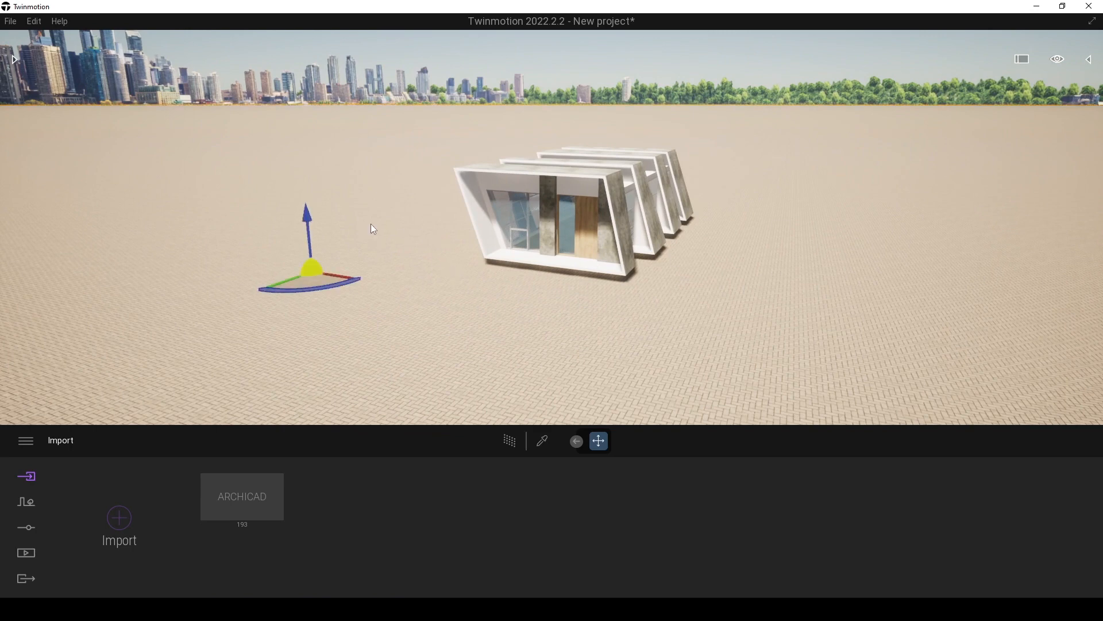
{"action": "left_click", "coordinate": [575, 176]}
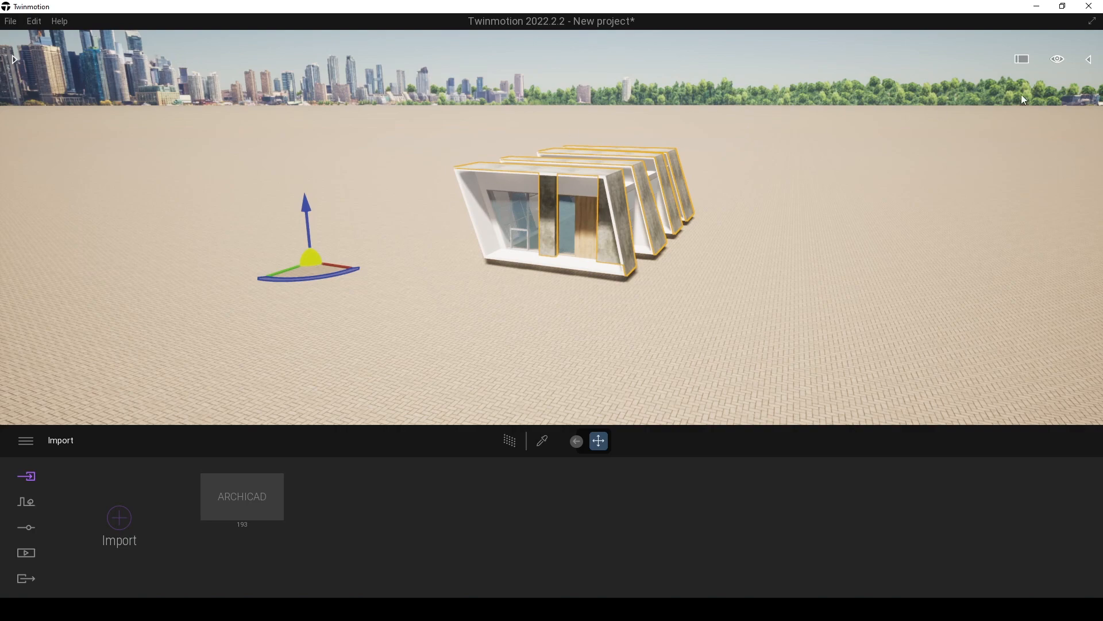
{"action": "left_click", "coordinate": [763, 83]}
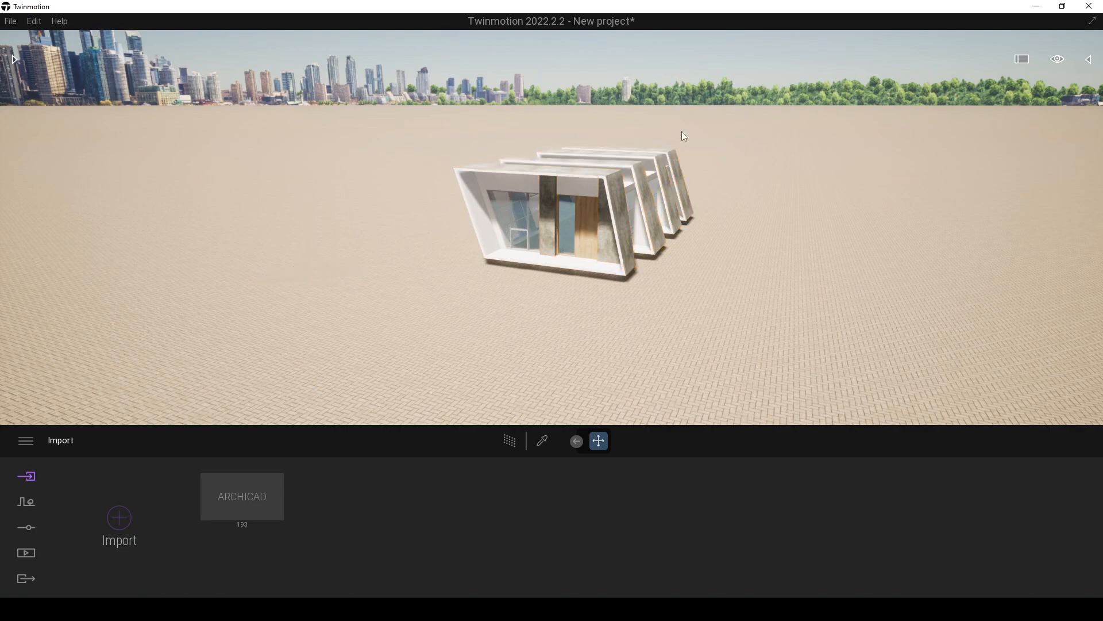
- Raise the whole imported 193 model vertically until its grass plot sits above the starting ground
{"action": "left_click", "coordinate": [1091, 59]}
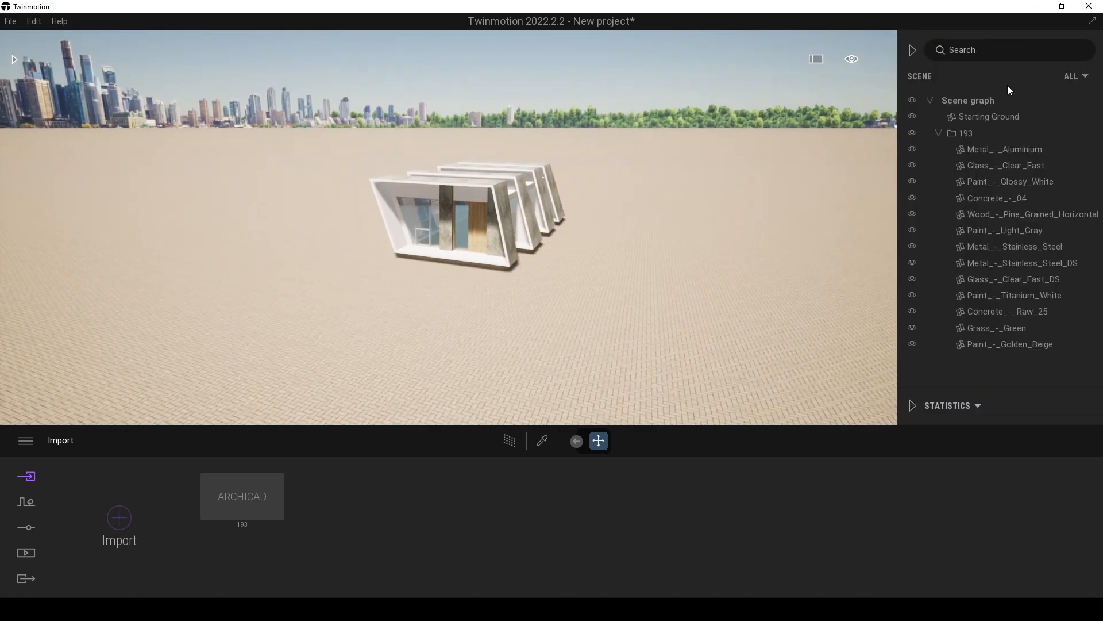
{"action": "left_click", "coordinate": [976, 135]}
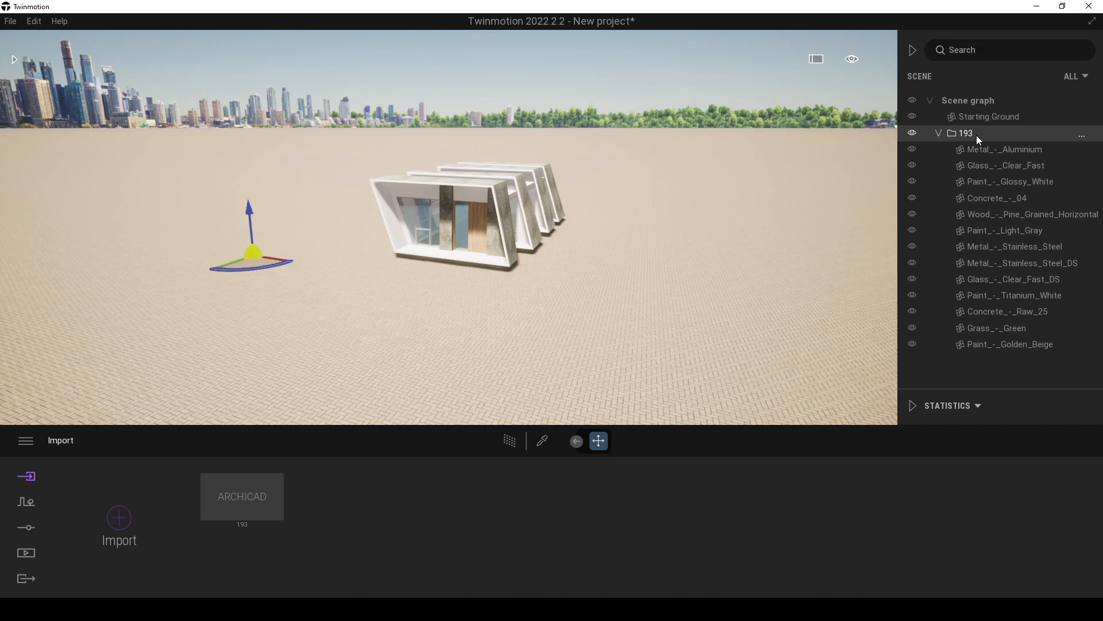
{"action": "left_click_drag", "start_coordinate": [250, 208], "coordinate": [248, 193]}
- Examine the raised house, its grass plot and the concrete side walls from the front and side
{"action": "key", "text": "e"}
{"action": "mouse_move", "coordinate": [248, 193]}
{"action": "right_mouse_down"}
{"action": "mouse_move", "coordinate": [262, 208]}
{"action": "mouse_move", "coordinate": [238, 208]}
{"action": "mouse_move", "coordinate": [296, 212]}
{"action": "mouse_move", "coordinate": [244, 207]}
{"action": "right_mouse_up"}
{"action": "key", "text": "s"}
{"action": "key", "text": "w"}
{"action": "key", "text": "w"}
{"action": "key", "text": "a"}
{"action": "key", "text": "s"}
{"action": "key", "text": "w"}
{"action": "key", "text": "w"}
{"action": "key", "text": "d"}
{"action": "key", "text": "s"}
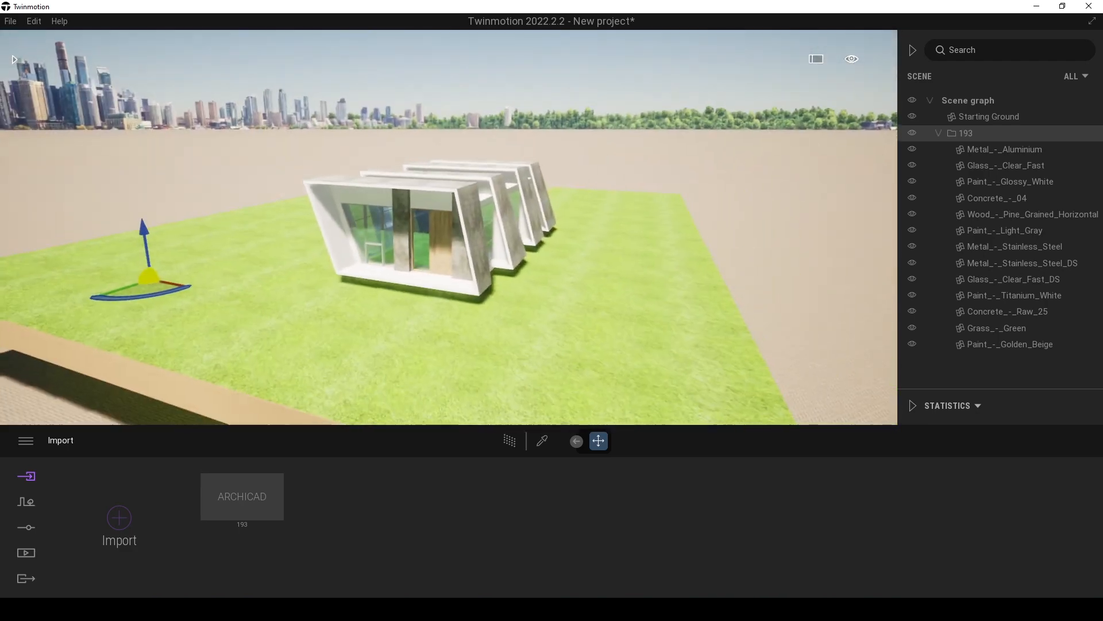
{"action": "key", "text": "w"}
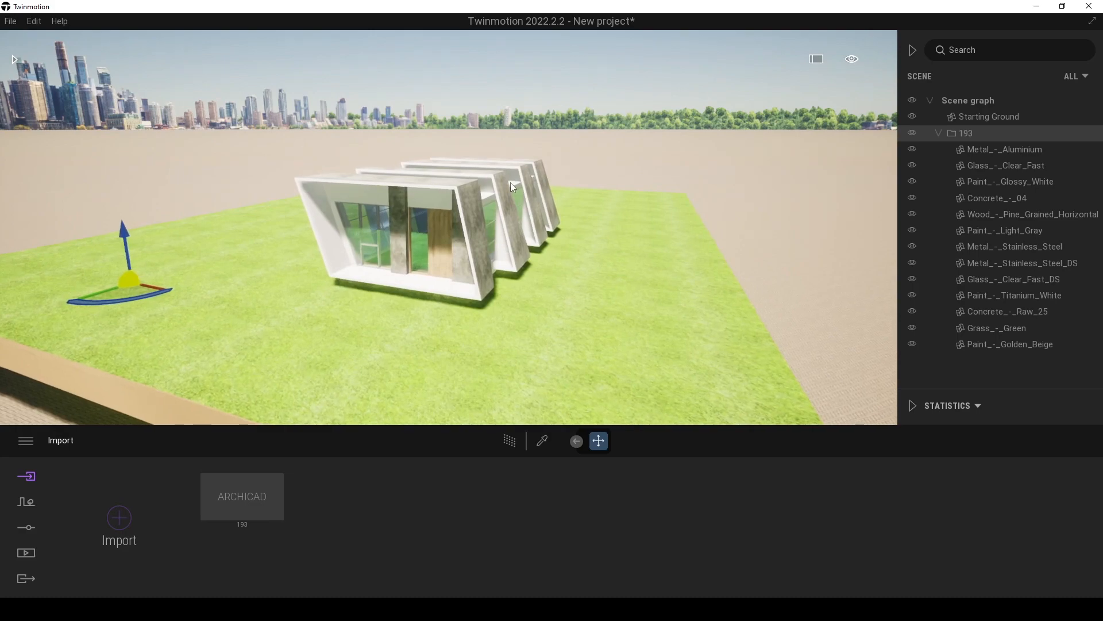
{"action": "scroll", "coordinate": [516, 197], "scroll_direction": "up", "scroll_amount": 3}
{"action": "middle_click_drag", "start_coordinate": [516, 198], "coordinate": [368, 197], "text": "shift"}
{"action": "scroll", "coordinate": [366, 205], "scroll_direction": "up", "scroll_amount": 4}
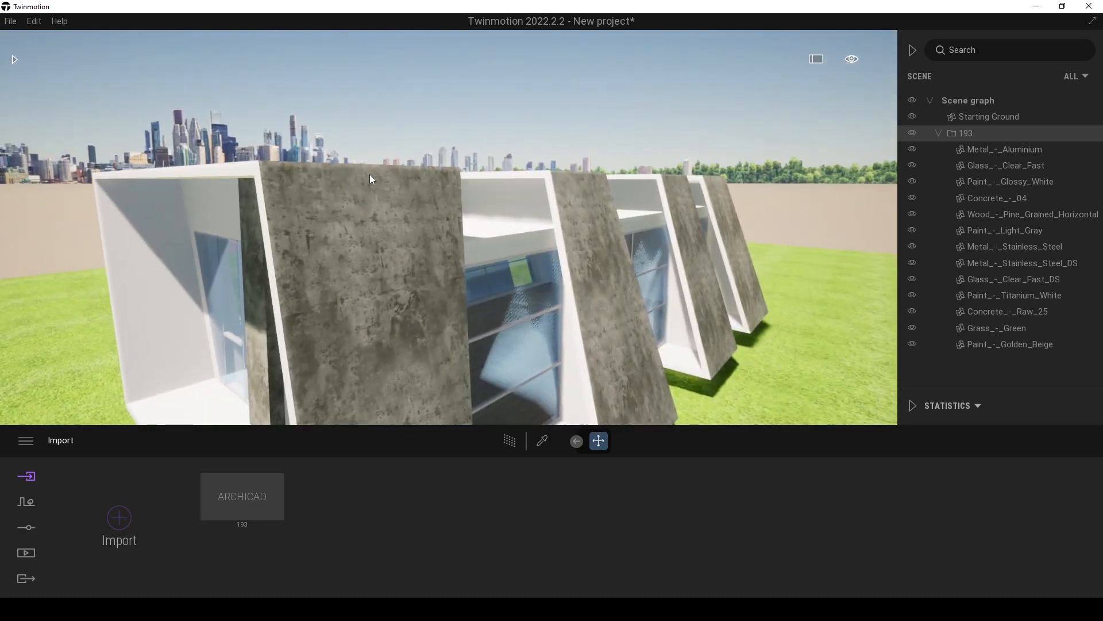
{"action": "scroll", "coordinate": [367, 175], "scroll_direction": "down", "scroll_amount": 4}
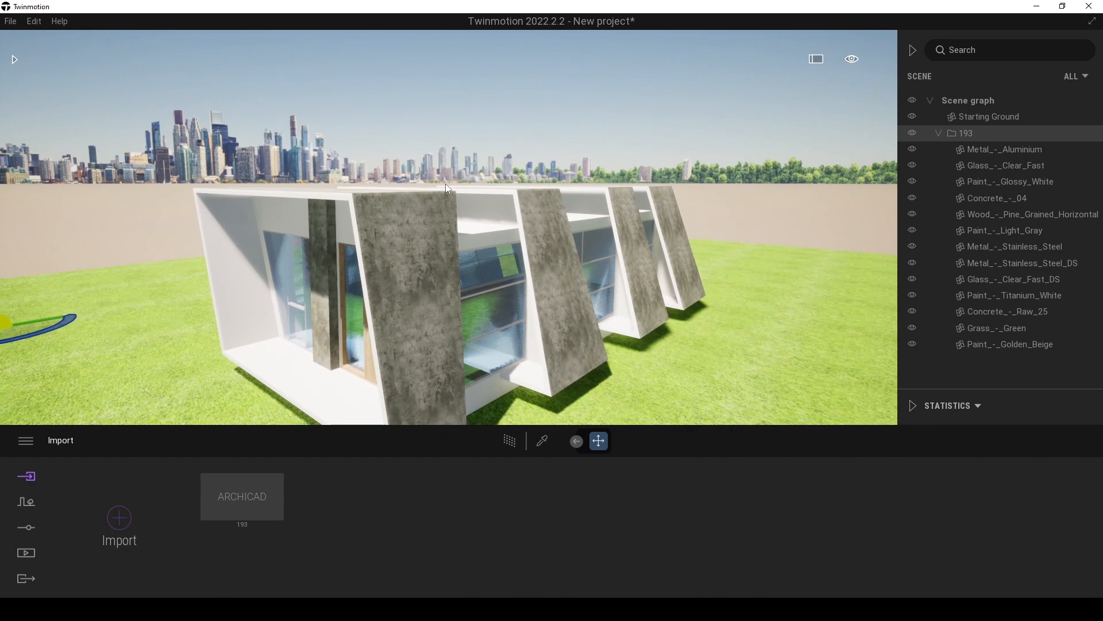
{"action": "key", "text": "a"}
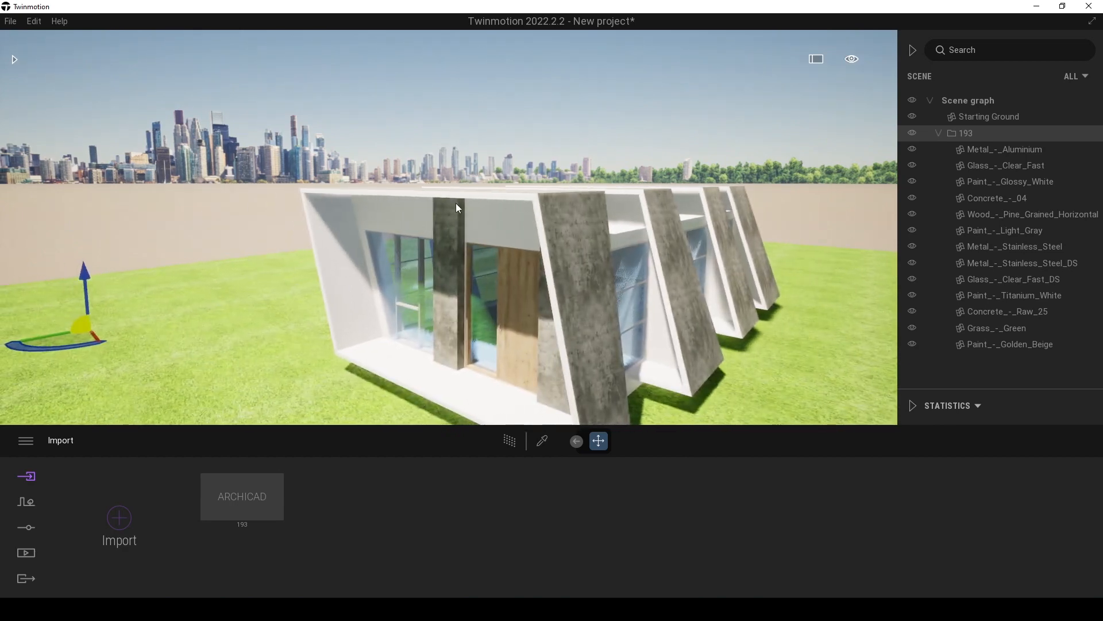
{"action": "scroll", "coordinate": [488, 218], "scroll_direction": "up", "scroll_amount": 2}
- Show the asset library alongside the scene
{"action": "left_click", "coordinate": [10, 21]}
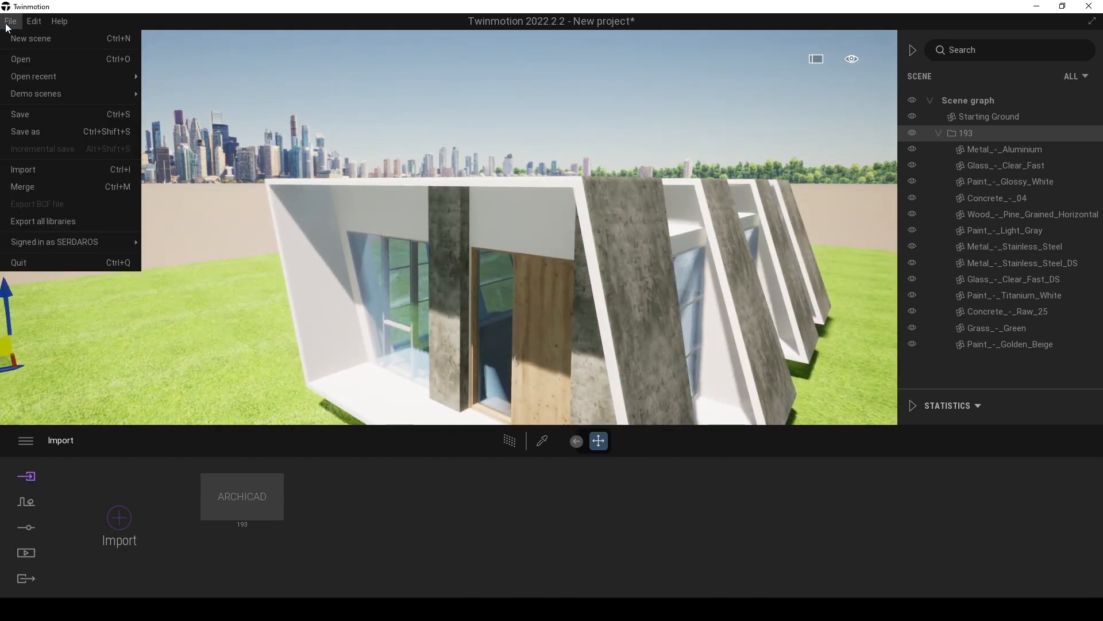
{"action": "left_click", "coordinate": [5, 24]}
{"action": "left_click", "coordinate": [14, 60]}
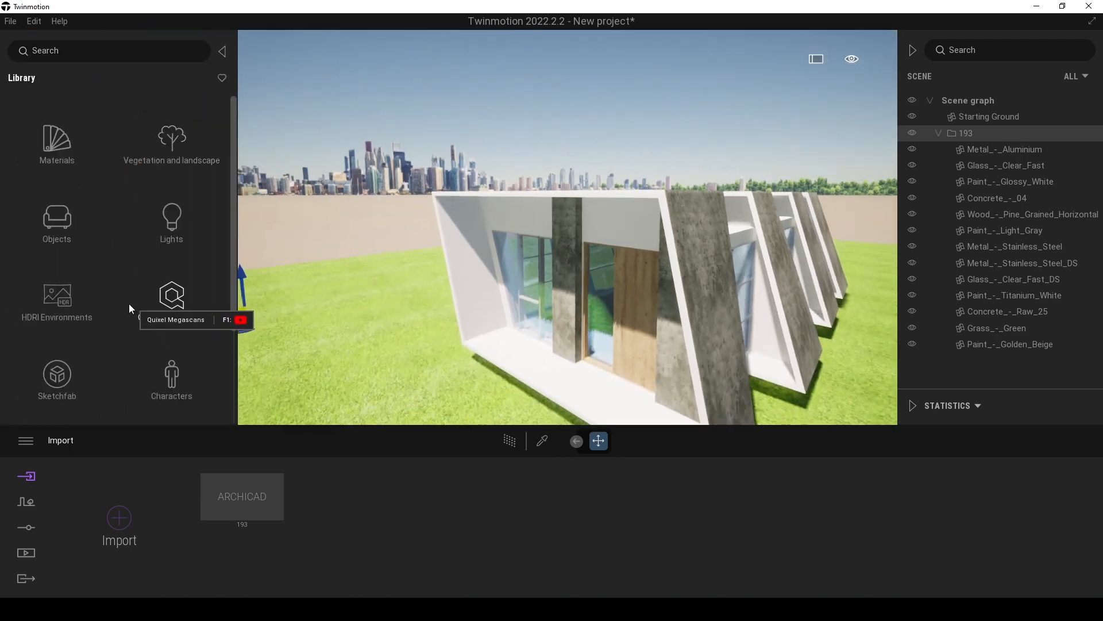
- Examine the front facade's white walls and overhang up close
{"action": "left_click", "coordinate": [527, 148]}
{"action": "right_click_drag", "start_coordinate": [527, 147], "coordinate": [603, 159]}
{"action": "key", "text": "s"}
{"action": "key", "text": "w"}
{"action": "scroll", "coordinate": [565, 223], "scroll_direction": "down", "scroll_amount": 3}
{"action": "scroll", "coordinate": [567, 208], "scroll_direction": "up", "scroll_amount": 5}
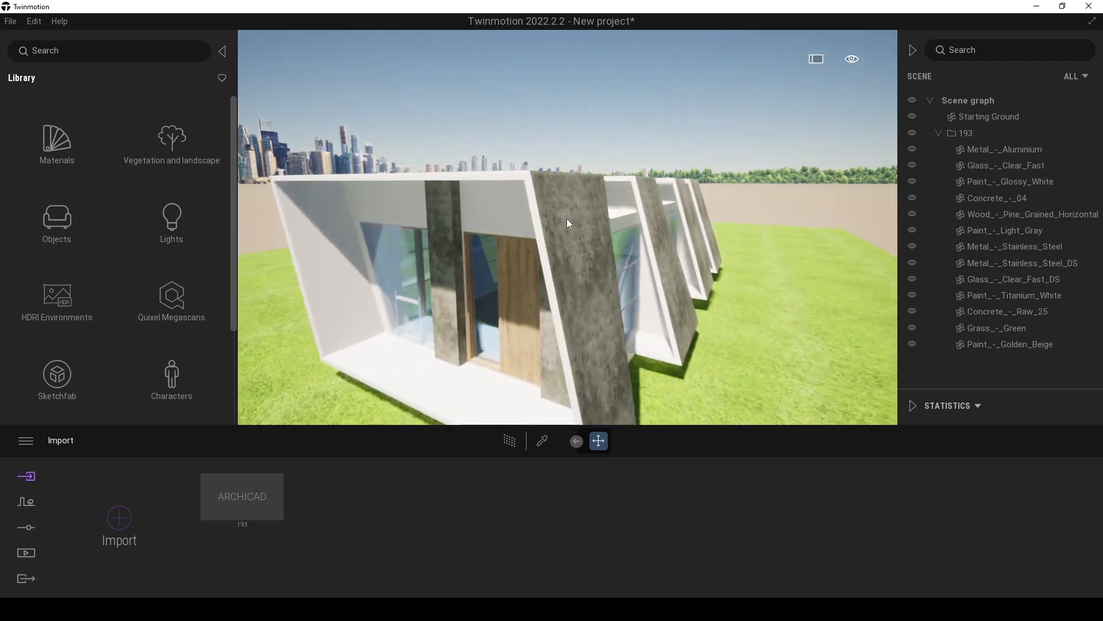
{"action": "scroll", "coordinate": [596, 211], "scroll_direction": "down", "scroll_amount": 4}
{"action": "scroll", "coordinate": [560, 210], "scroll_direction": "up", "scroll_amount": 5}
{"action": "scroll", "coordinate": [540, 214], "scroll_direction": "up", "scroll_amount": 3}
{"action": "right_click_drag", "start_coordinate": [540, 214], "coordinate": [481, 196]}
{"action": "scroll", "coordinate": [425, 208], "scroll_direction": "down", "scroll_amount": 4}
{"action": "scroll", "coordinate": [452, 211], "scroll_direction": "up", "scroll_amount": 5}
{"action": "scroll", "coordinate": [482, 196], "scroll_direction": "down", "scroll_amount": 4}
{"action": "key", "text": "a"}
{"action": "key", "text": "d"}
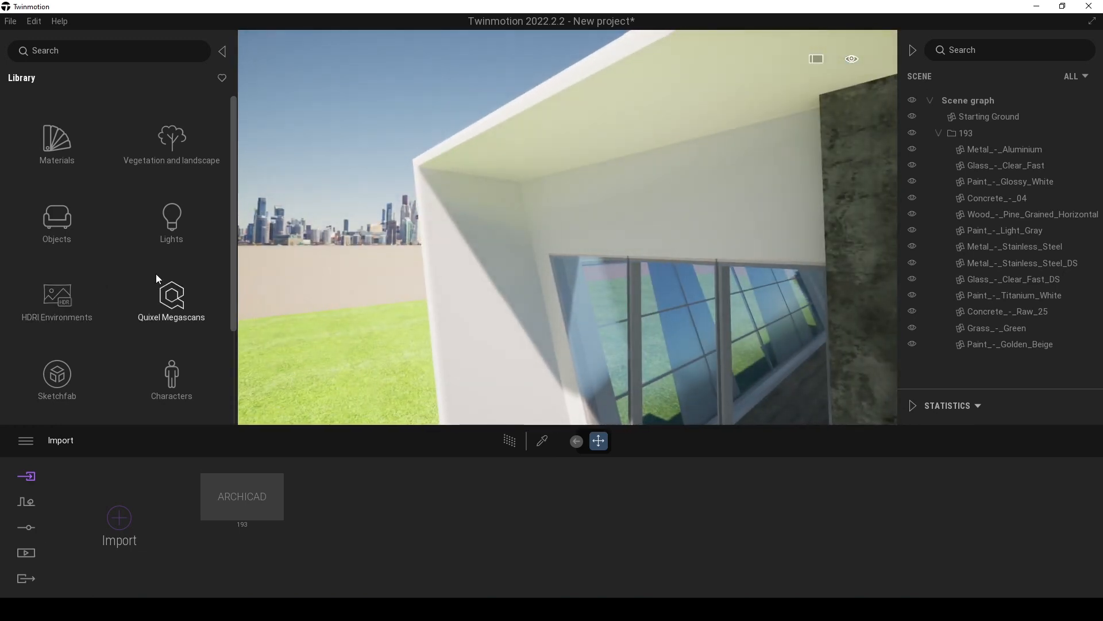
- Apply the cream Stucco Wall material from the Quixel Megascans fresh plaster surfaces to the house's white front wall
{"action": "left_click", "coordinate": [173, 295]}
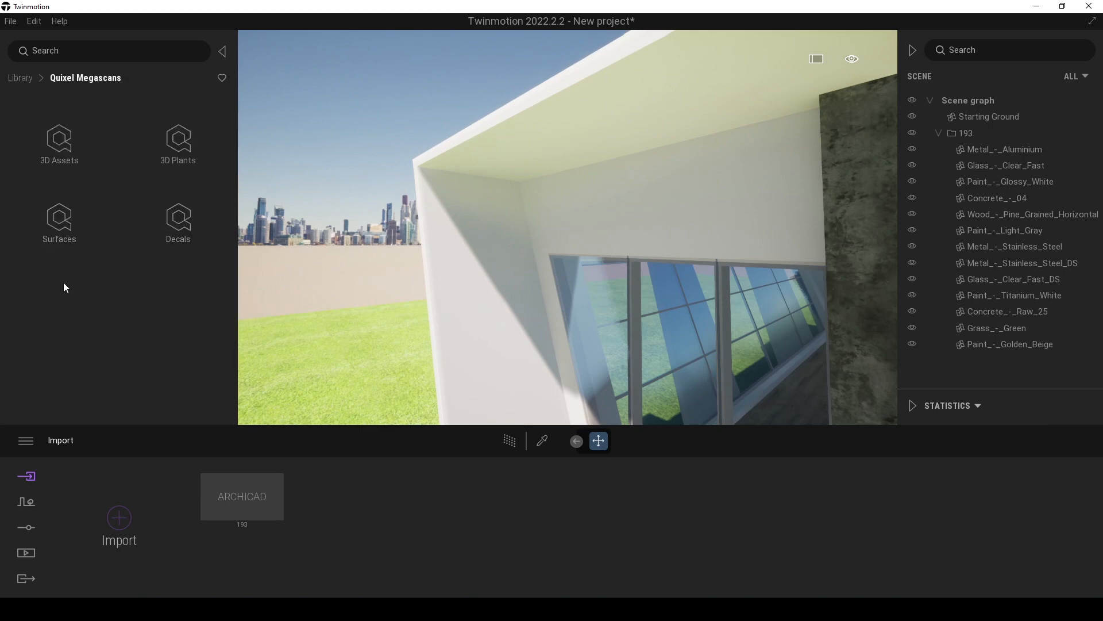
{"action": "left_click", "coordinate": [58, 226]}
{"action": "scroll", "coordinate": [222, 171], "scroll_direction": "down", "scroll_amount": 5}
{"action": "scroll", "coordinate": [219, 229], "scroll_direction": "up", "scroll_amount": 2}
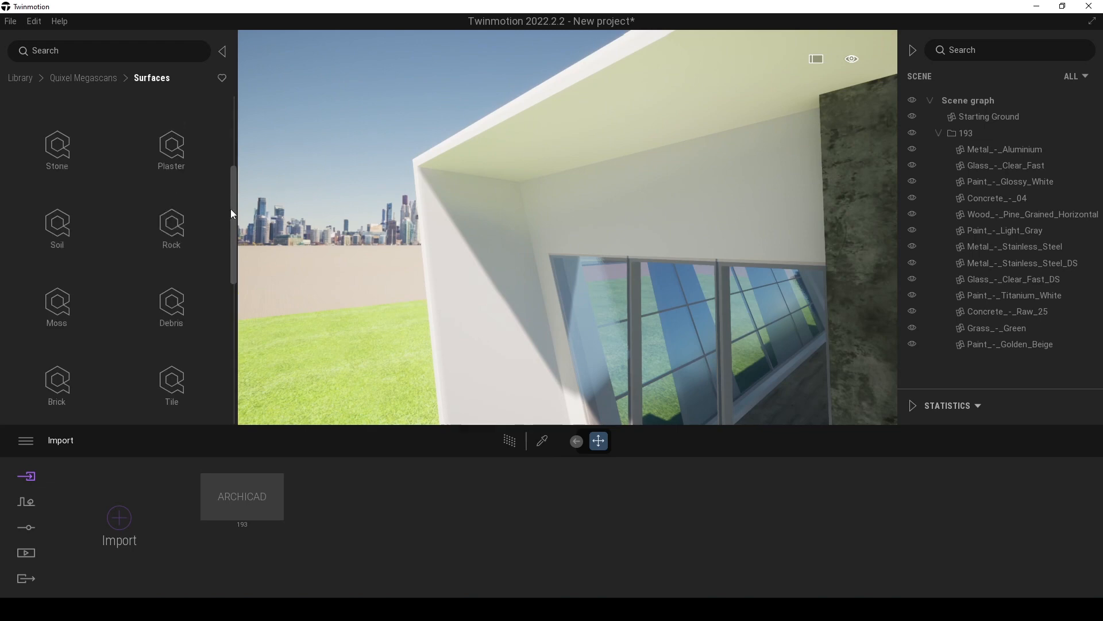
{"action": "left_click", "coordinate": [172, 147]}
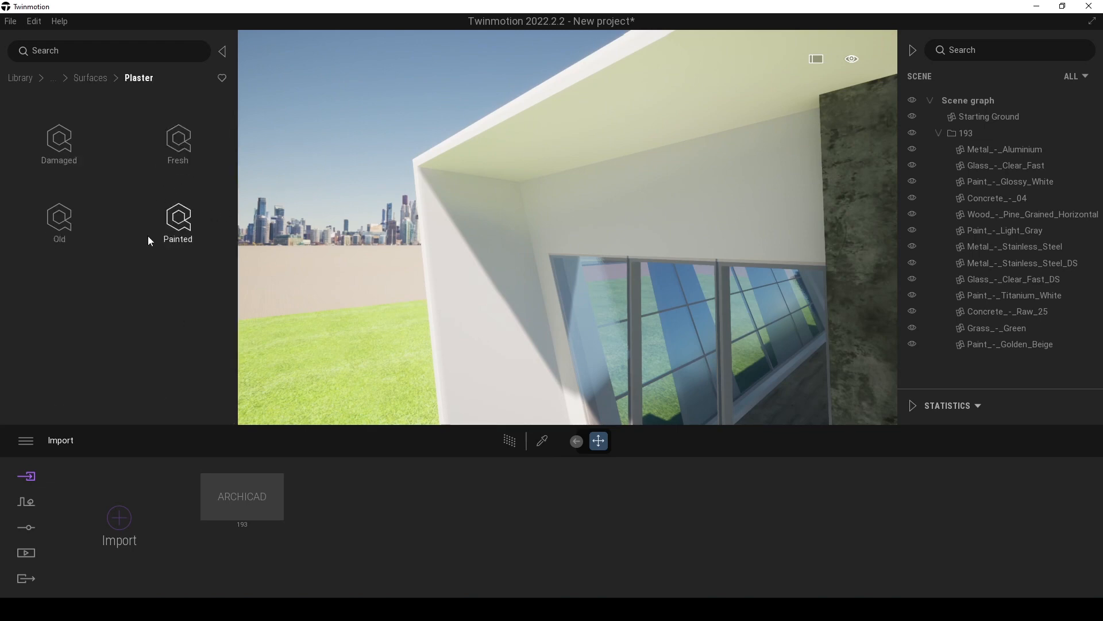
{"action": "left_click", "coordinate": [172, 153]}
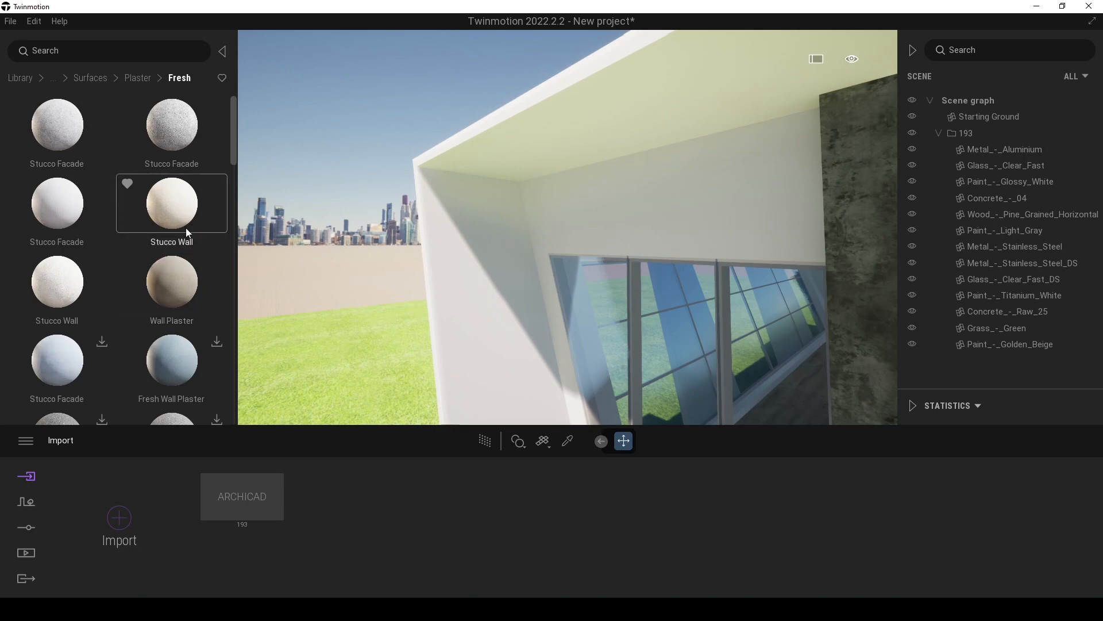
{"action": "left_click", "coordinate": [173, 213]}
{"action": "left_click_drag", "start_coordinate": [166, 202], "coordinate": [487, 223]}
- Set the Stucco Wall material's scale to 10.00
{"action": "scroll", "coordinate": [450, 201], "scroll_direction": "up", "scroll_amount": 5}
{"action": "right_click_drag", "start_coordinate": [449, 201], "coordinate": [402, 186]}
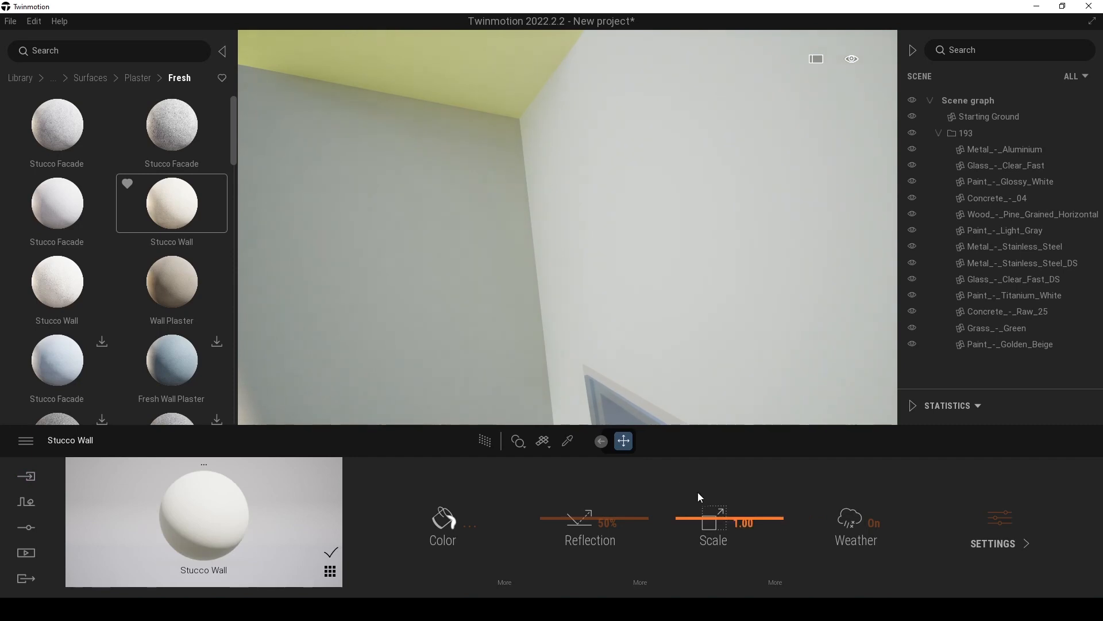
{"action": "left_click_drag", "start_coordinate": [692, 518], "coordinate": [695, 458]}
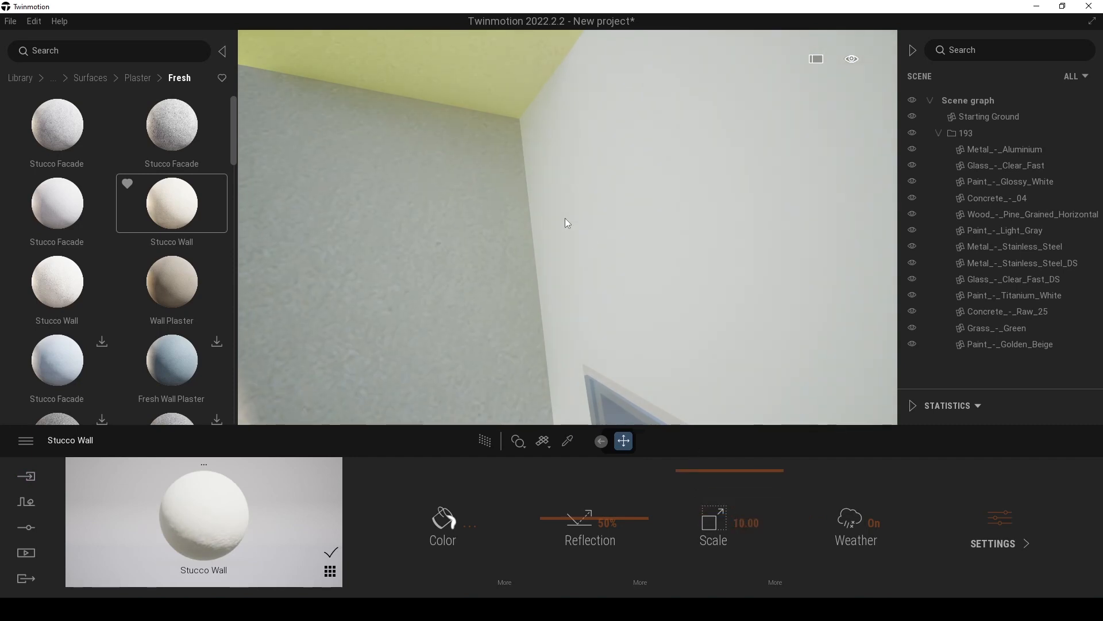
- Examine the stucco texture and its colour around the front facade, overhang and concrete columns
{"action": "scroll", "coordinate": [564, 223], "scroll_direction": "down", "scroll_amount": 5}
{"action": "right_click_drag", "start_coordinate": [565, 223], "coordinate": [598, 247]}
{"action": "scroll", "coordinate": [517, 229], "scroll_direction": "up", "scroll_amount": 4}
{"action": "scroll", "coordinate": [568, 227], "scroll_direction": "down", "scroll_amount": 5}
{"action": "scroll", "coordinate": [540, 227], "scroll_direction": "up", "scroll_amount": 3}
{"action": "key", "text": "w"}
{"action": "key", "text": "s"}
{"action": "left_click", "coordinate": [446, 520]}
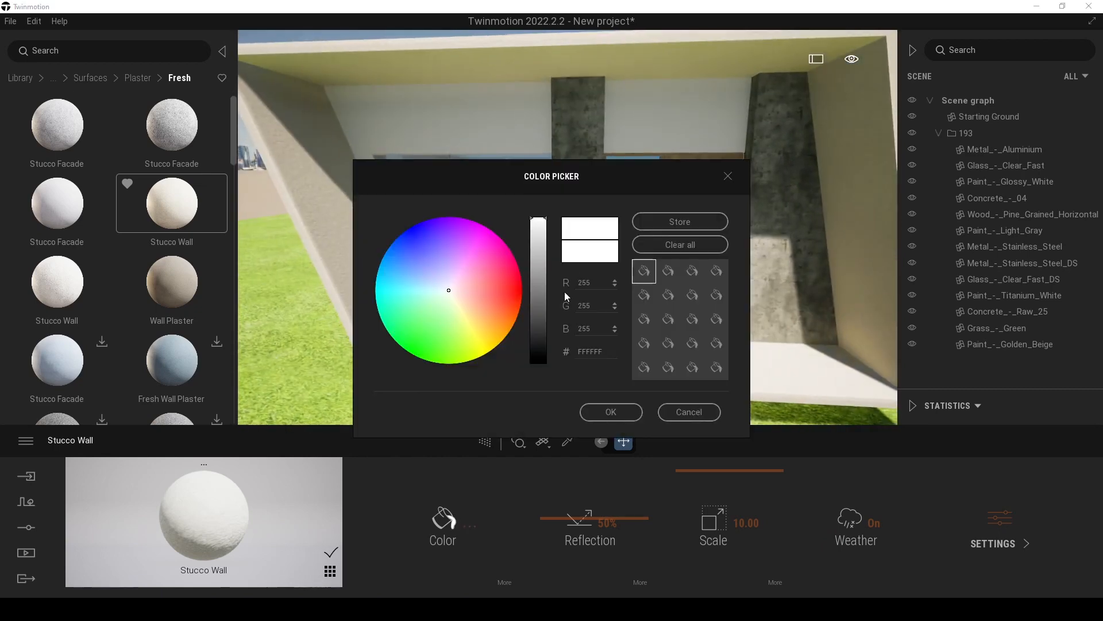
{"action": "left_click", "coordinate": [689, 411]}
{"action": "right_click_drag", "start_coordinate": [588, 322], "coordinate": [655, 319]}
{"action": "key", "text": "s"}
{"action": "key", "text": "w"}
{"action": "right_click_drag", "start_coordinate": [523, 277], "coordinate": [411, 252]}
{"action": "key", "text": "s"}
{"action": "mouse_move", "coordinate": [523, 277]}
{"action": "right_mouse_down"}
{"action": "mouse_move", "coordinate": [502, 250]}
{"action": "mouse_move", "coordinate": [505, 287]}
{"action": "right_mouse_up"}
{"action": "key", "text": "w"}
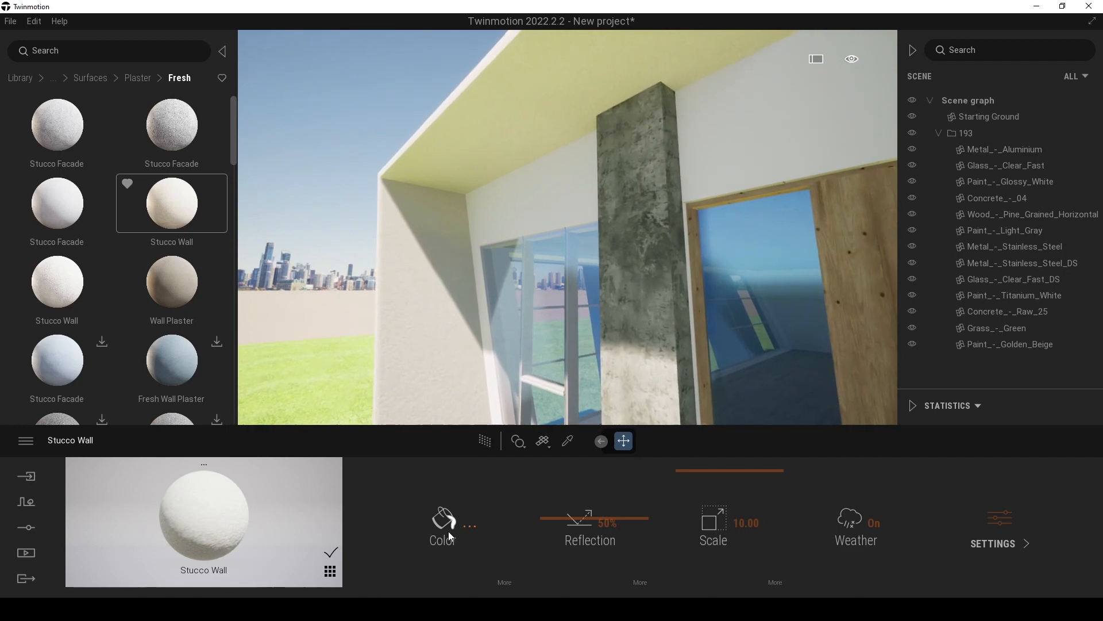
- Tint the Stucco Wall material pale blue with colour E6FBFF
{"action": "left_click", "coordinate": [447, 533]}
{"action": "left_click_drag", "start_coordinate": [510, 172], "coordinate": [847, 263]}
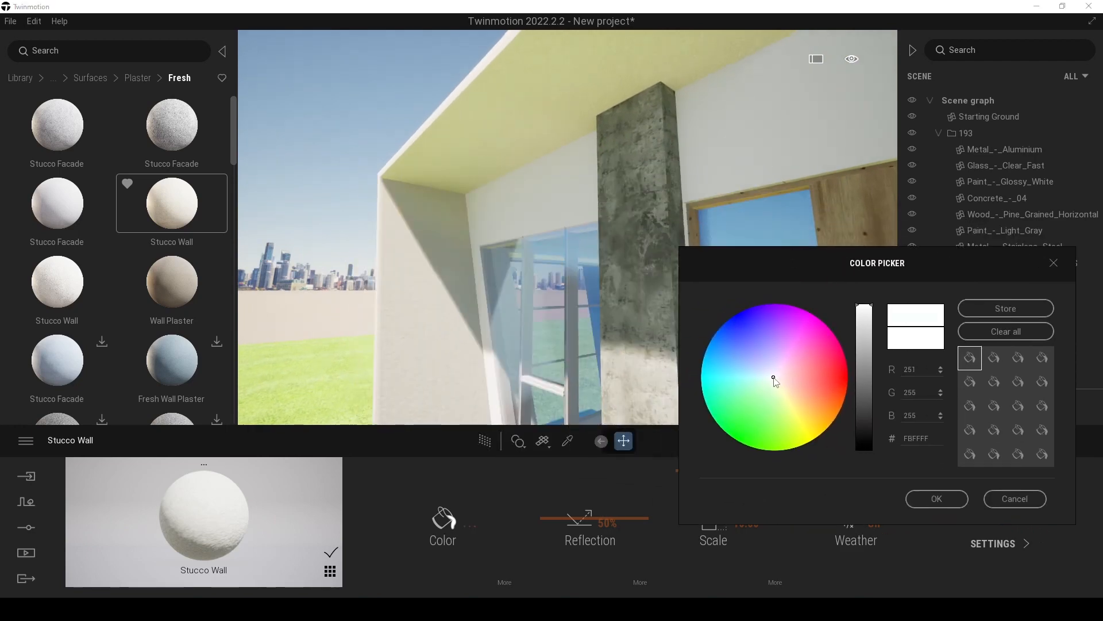
{"action": "left_click_drag", "start_coordinate": [769, 377], "coordinate": [768, 369]}
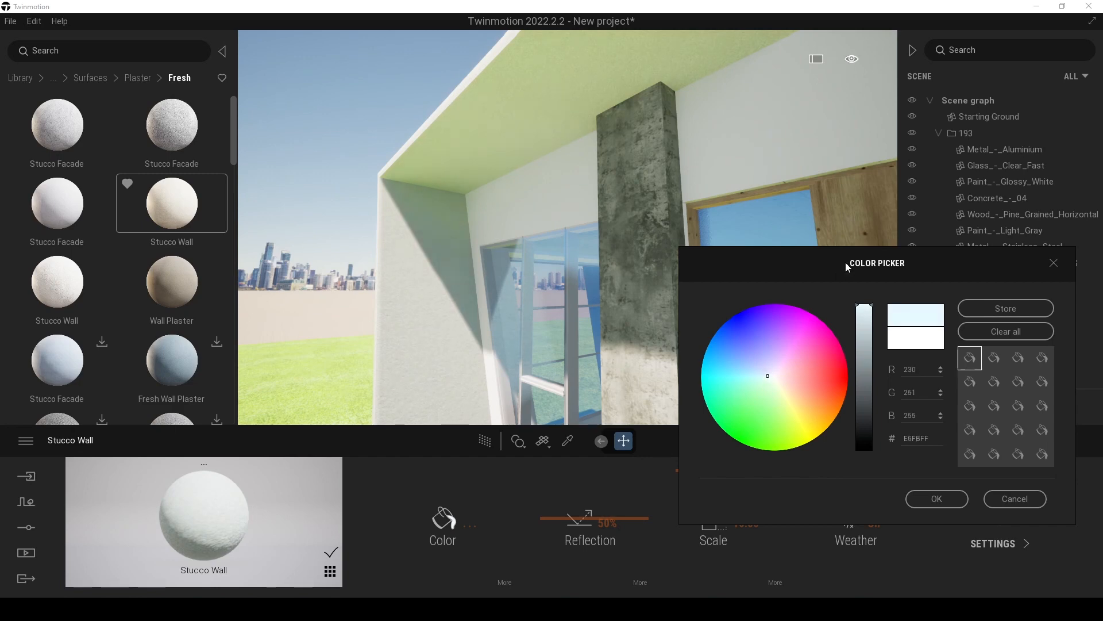
{"action": "left_click_drag", "start_coordinate": [847, 263], "coordinate": [824, 258]}
{"action": "left_click", "coordinate": [913, 493]}
- Apply the Clear glass material from the library's glass materials to the front window panes
{"action": "key", "text": "s"}
{"action": "right_click_drag", "start_coordinate": [407, 197], "coordinate": [546, 223]}
{"action": "key", "text": "a"}
{"action": "key", "text": "w"}
{"action": "left_click", "coordinate": [20, 78]}
{"action": "left_click", "coordinate": [58, 144]}
{"action": "left_click", "coordinate": [63, 153]}
{"action": "left_click_drag", "start_coordinate": [65, 136], "coordinate": [502, 225]}
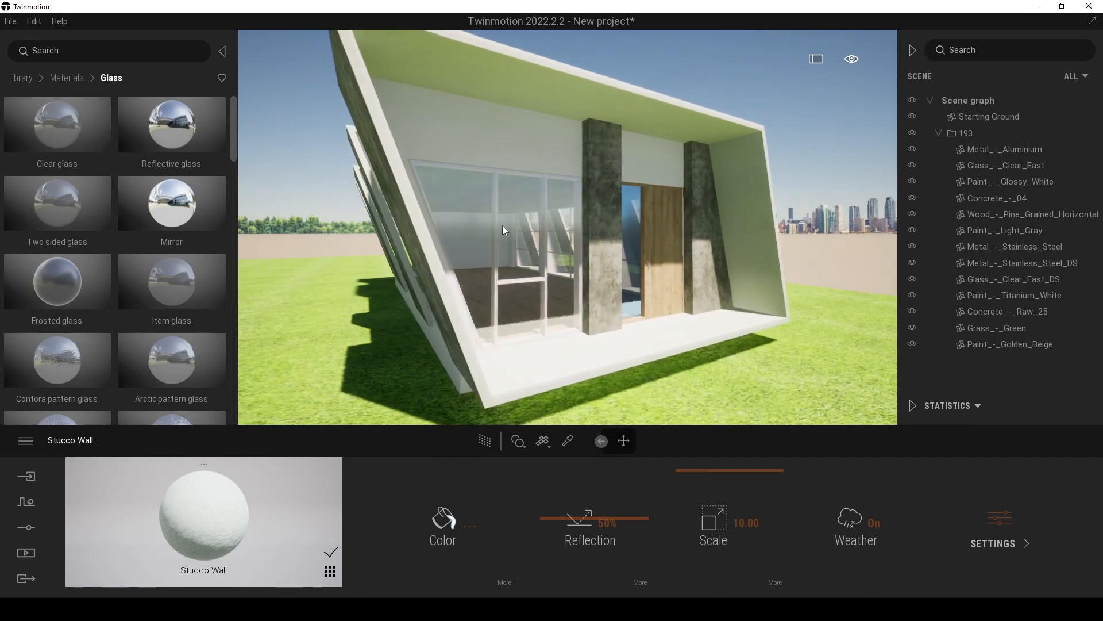
- Sample the front window frame's material with the material picker to load its settings
{"action": "key", "text": "s"}
{"action": "key", "text": "w"}
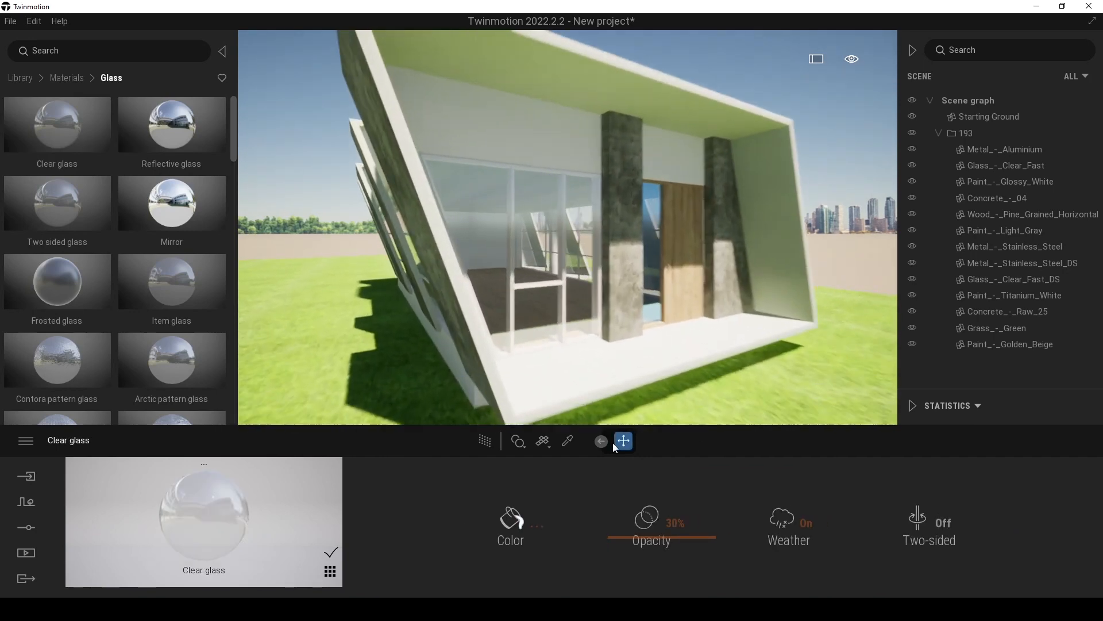
{"action": "left_click", "coordinate": [568, 442]}
{"action": "key", "text": "w"}
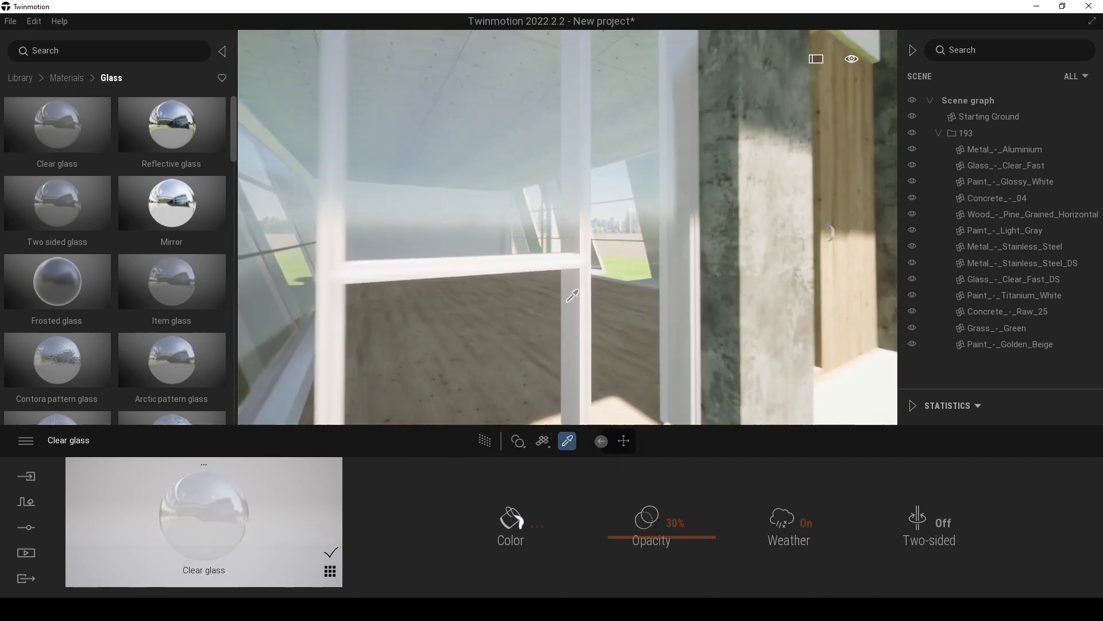
{"action": "left_click", "coordinate": [562, 321]}
{"action": "key", "text": "s"}
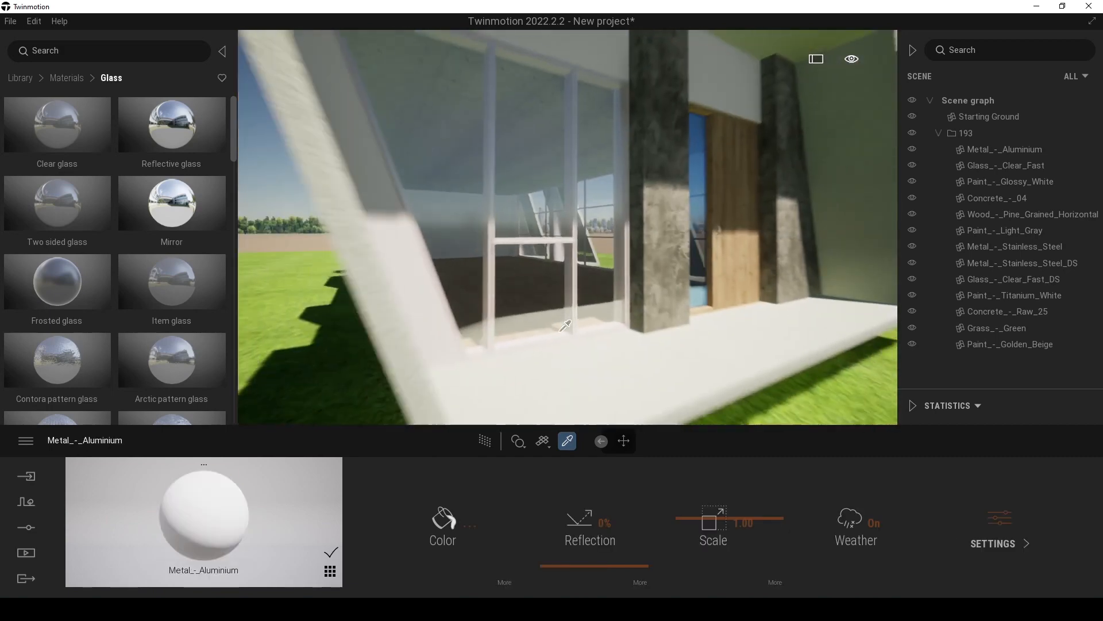
- Recolour the front window frame's Metal_-_Aluminium material to near-black
{"action": "key", "text": "w"}
{"action": "left_click", "coordinate": [454, 520]}
{"action": "left_click_drag", "start_coordinate": [517, 190], "coordinate": [679, 217]}
{"action": "left_click_drag", "start_coordinate": [695, 365], "coordinate": [710, 379]}
{"action": "left_click", "coordinate": [771, 439]}
- Set the reflection of the window frame's aluminium material to 89%
{"action": "left_click_drag", "start_coordinate": [566, 568], "coordinate": [597, 513]}
{"action": "middle_click_drag", "start_coordinate": [588, 293], "coordinate": [581, 268], "text": "shift"}
{"action": "scroll", "coordinate": [580, 267], "scroll_direction": "up", "scroll_amount": 5}
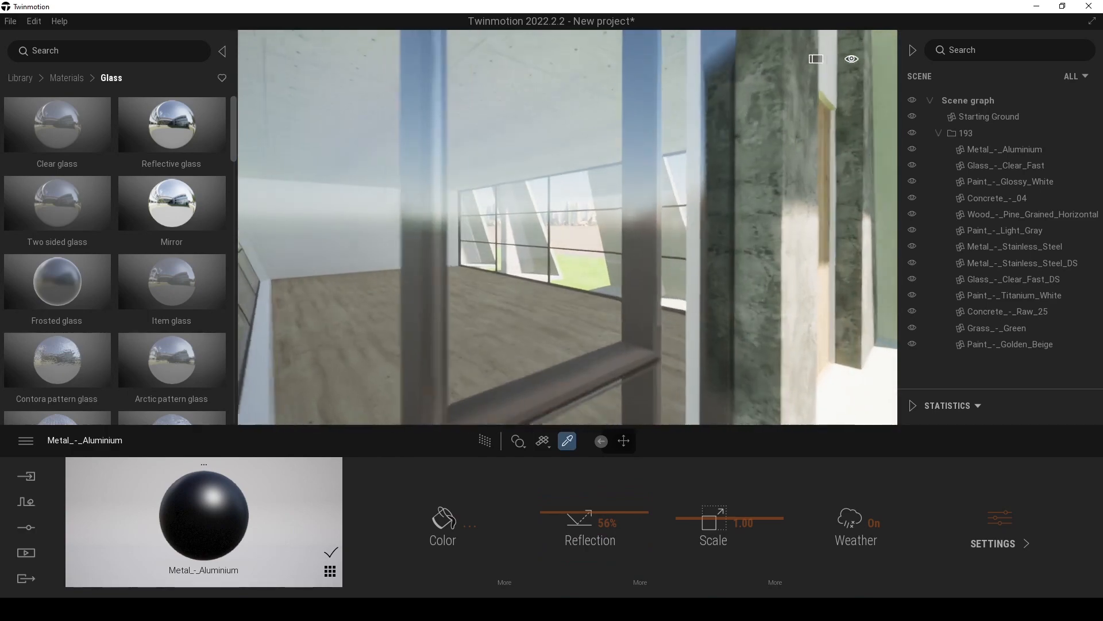
{"action": "right_click_drag", "start_coordinate": [581, 267], "coordinate": [803, 254]}
{"action": "middle_click_drag", "start_coordinate": [803, 255], "coordinate": [678, 334], "text": "shift"}
{"action": "left_click_drag", "start_coordinate": [573, 509], "coordinate": [580, 478]}
- Open the wood veneer surfaces of the library's Quixel Megascans collection for the front door
{"action": "right_click_drag", "start_coordinate": [603, 380], "coordinate": [833, 342]}
{"action": "key", "text": "s"}
{"action": "key", "text": "w"}
{"action": "scroll", "coordinate": [472, 241], "scroll_direction": "up", "scroll_amount": 4}
{"action": "middle_click_drag", "start_coordinate": [402, 253], "coordinate": [473, 242], "text": "shift"}
{"action": "scroll", "coordinate": [480, 241], "scroll_direction": "down", "scroll_amount": 4}
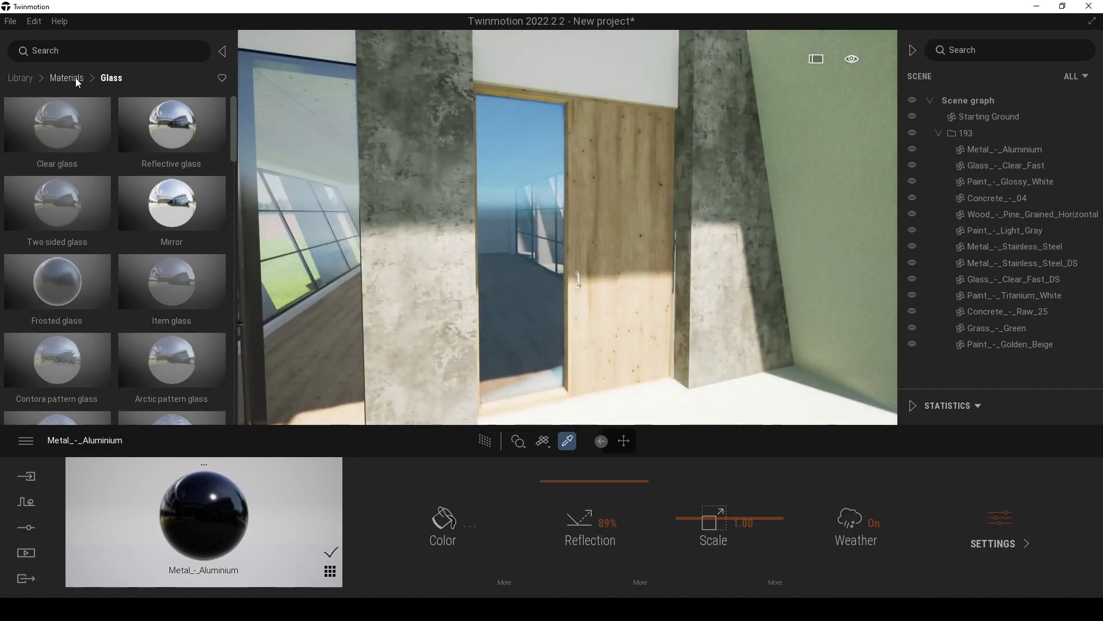
{"action": "left_click", "coordinate": [19, 77]}
{"action": "left_click", "coordinate": [185, 303]}
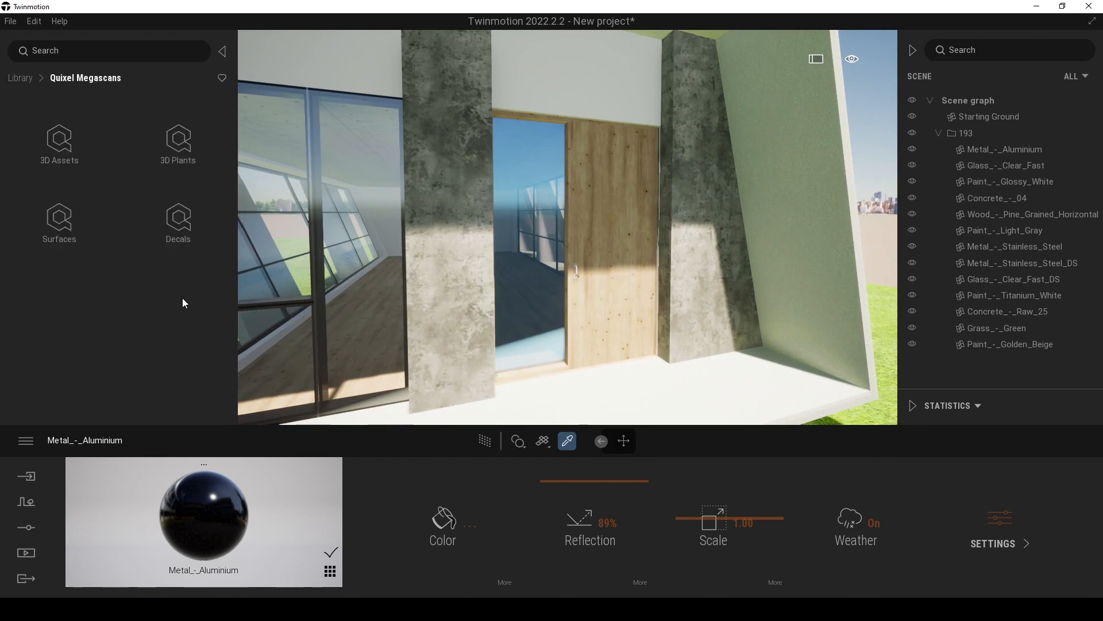
{"action": "left_click", "coordinate": [62, 228]}
{"action": "left_click", "coordinate": [157, 145]}
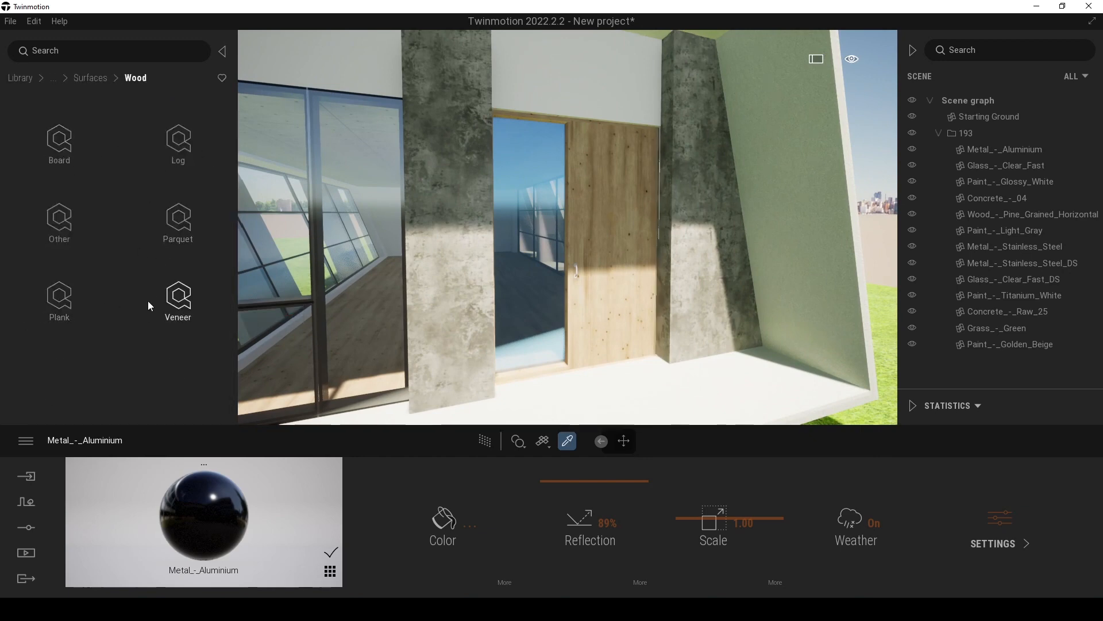
{"action": "left_click", "coordinate": [171, 301]}
- Apply the Walnut Veneer surface to the front door and set its texture scale to 2.47
{"action": "left_click_drag", "start_coordinate": [231, 147], "coordinate": [225, 311]}
{"action": "scroll", "coordinate": [225, 359], "scroll_direction": "up", "scroll_amount": 10}
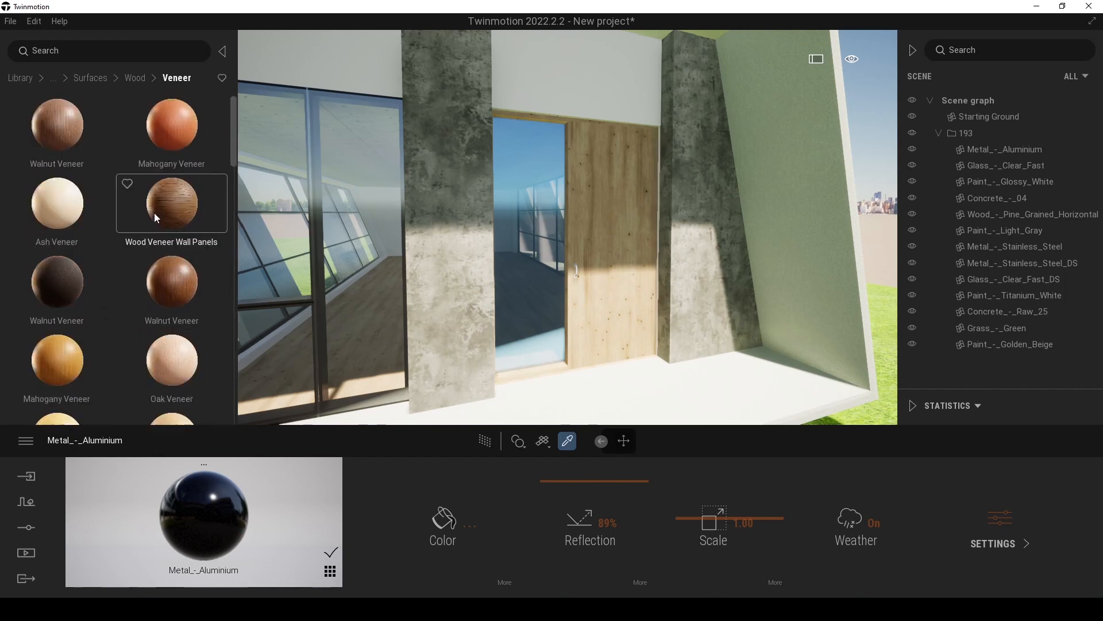
{"action": "left_click_drag", "start_coordinate": [56, 128], "coordinate": [619, 229]}
{"action": "mouse_move", "coordinate": [698, 520]}
{"action": "left_mouse_down"}
{"action": "mouse_move", "coordinate": [699, 501]}
{"action": "mouse_move", "coordinate": [698, 512]}
{"action": "left_mouse_up"}
- Replace the front door's walnut finish with the Ash Veneer surface and view the door from farther away
{"action": "scroll", "coordinate": [143, 236], "scroll_direction": "down", "scroll_amount": 5}
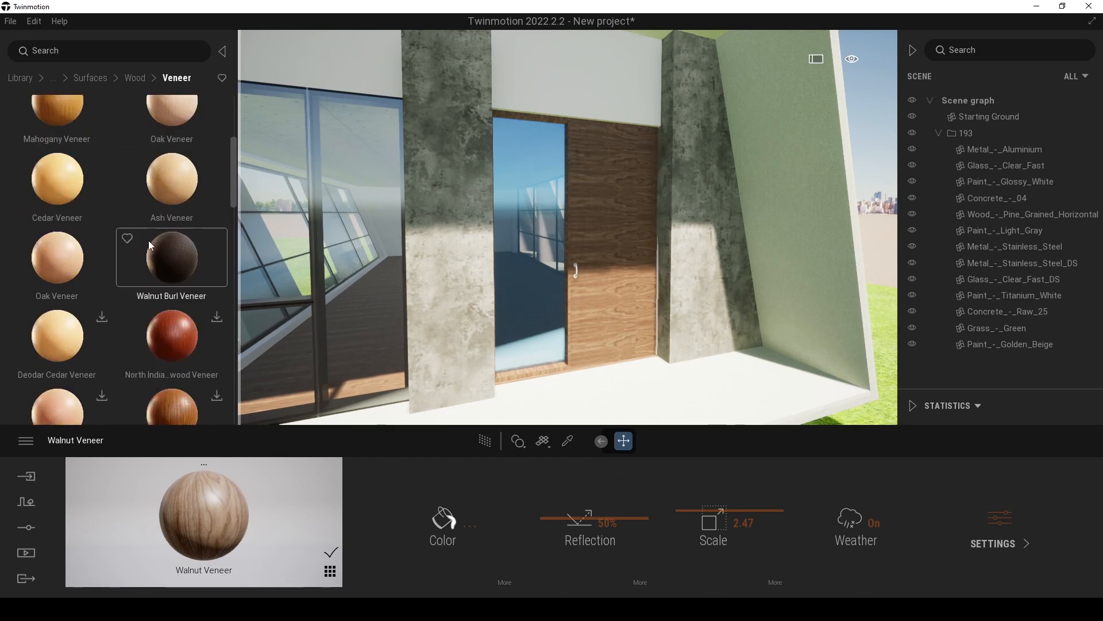
{"action": "left_click_drag", "start_coordinate": [161, 220], "coordinate": [606, 270]}
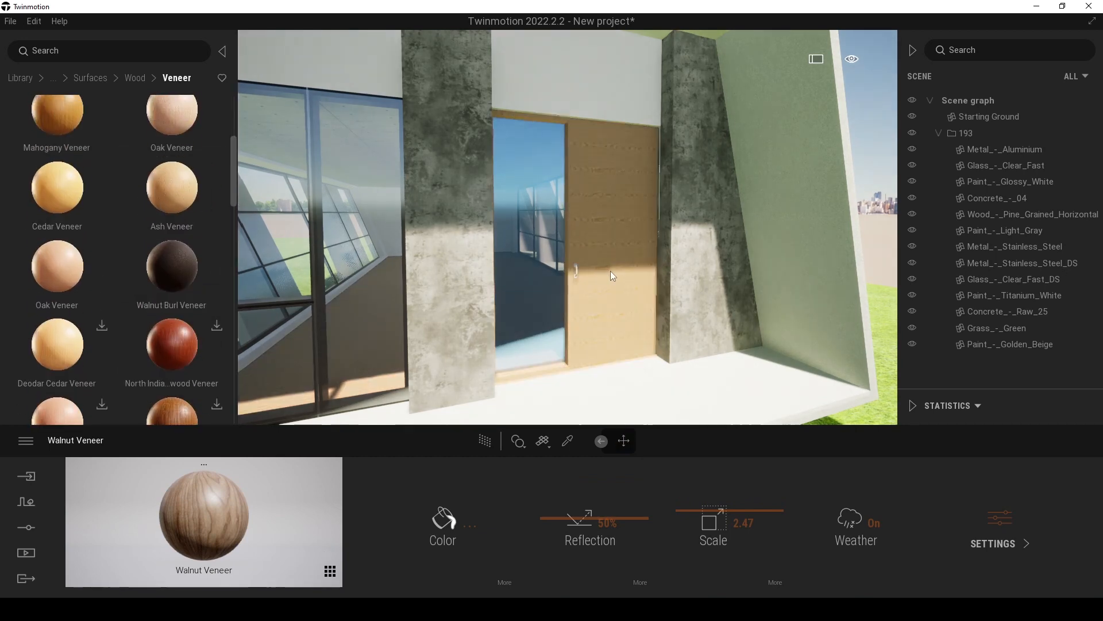
{"action": "scroll", "coordinate": [173, 281], "scroll_direction": "down", "scroll_amount": 10}
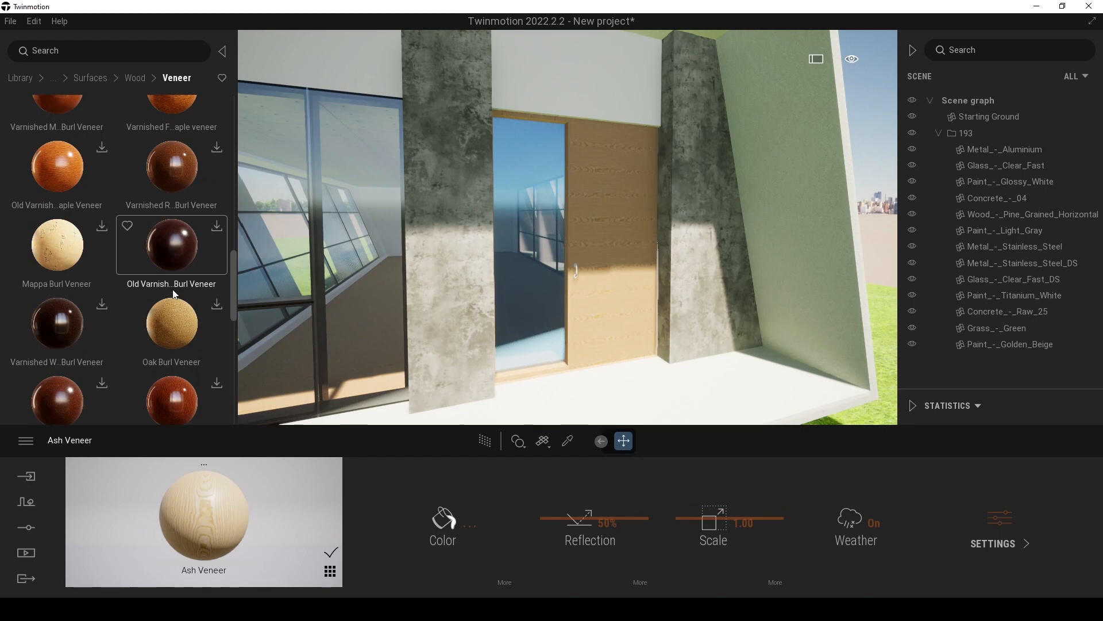
{"action": "right_click_drag", "start_coordinate": [460, 301], "coordinate": [322, 283]}
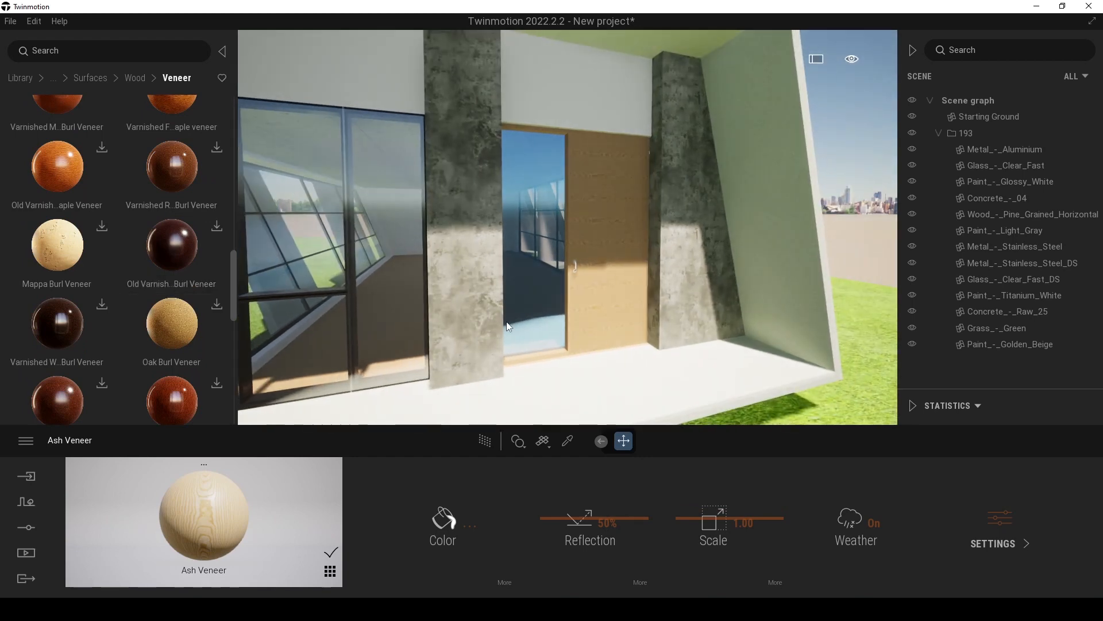
{"action": "right_click_drag", "start_coordinate": [519, 331], "coordinate": [403, 373]}
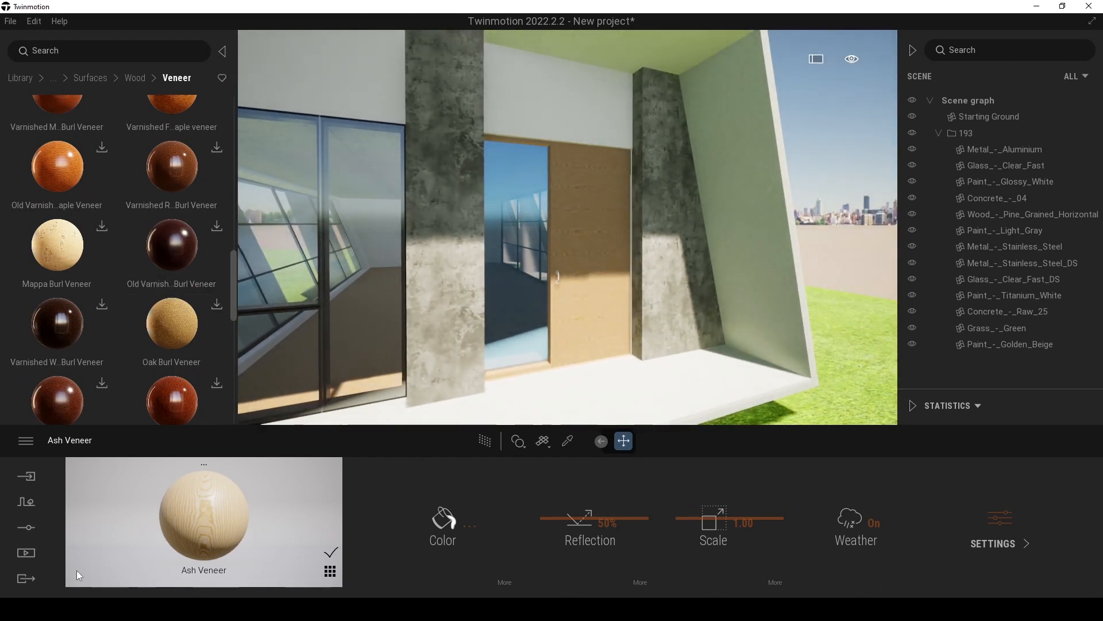
- Create a new material with a wood image file as its colour texture and apply it to the front door
{"action": "left_click", "coordinate": [330, 573]}
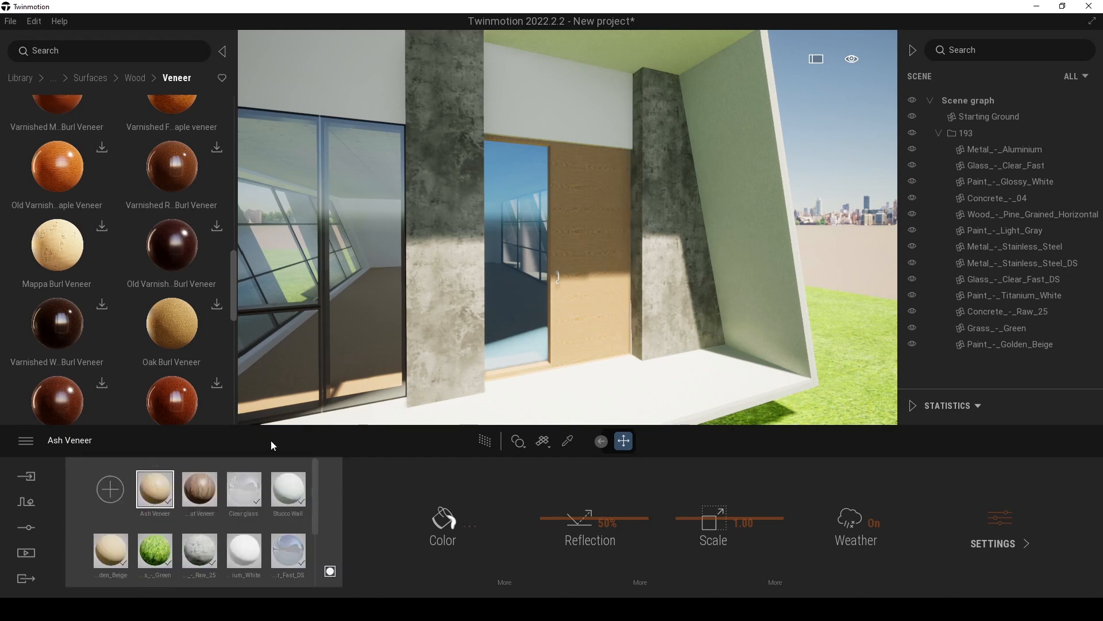
{"action": "left_click", "coordinate": [112, 490]}
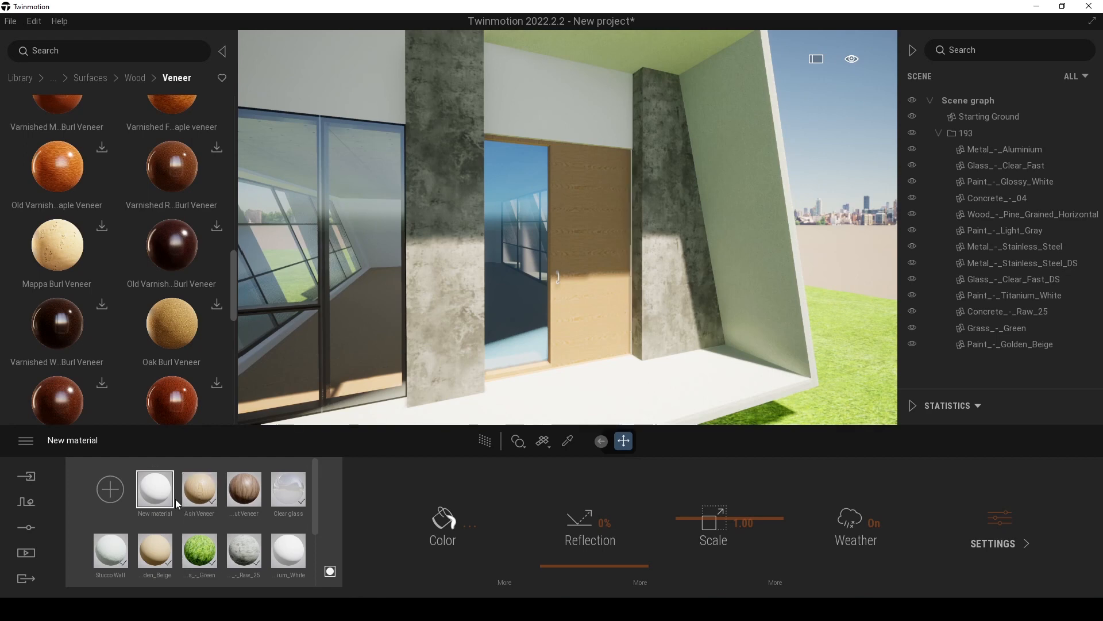
{"action": "left_click", "coordinate": [504, 582]}
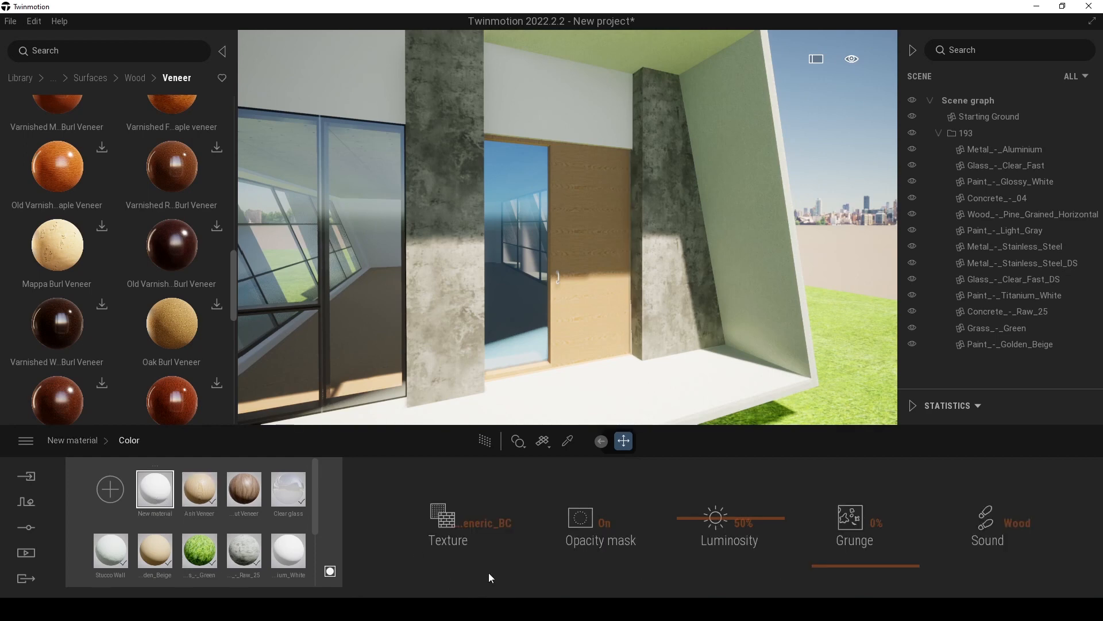
{"action": "right_click", "coordinate": [470, 528]}
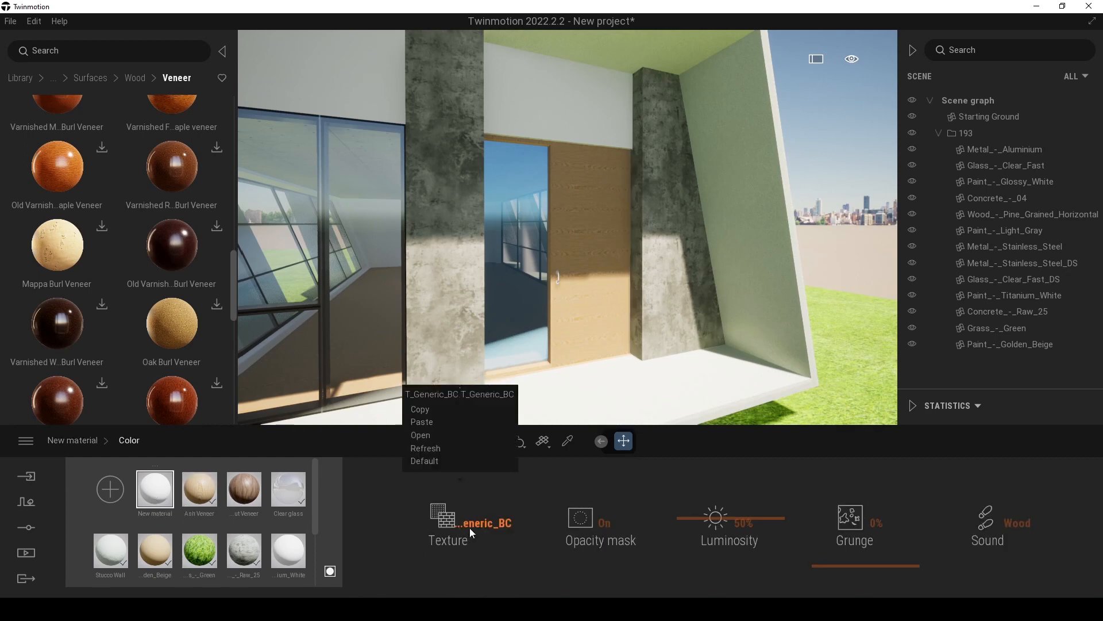
{"action": "left_click", "coordinate": [426, 438]}
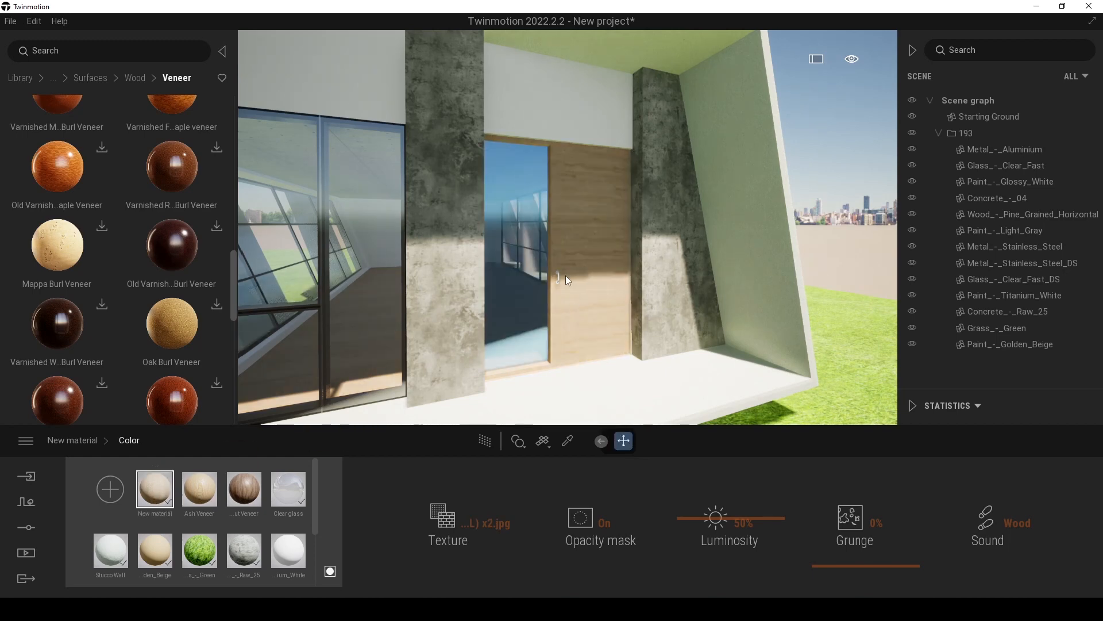
- Rotate the new door material's texture so that the wood grain runs vertically
{"action": "left_click", "coordinate": [73, 441]}
{"action": "key", "text": "Up"}
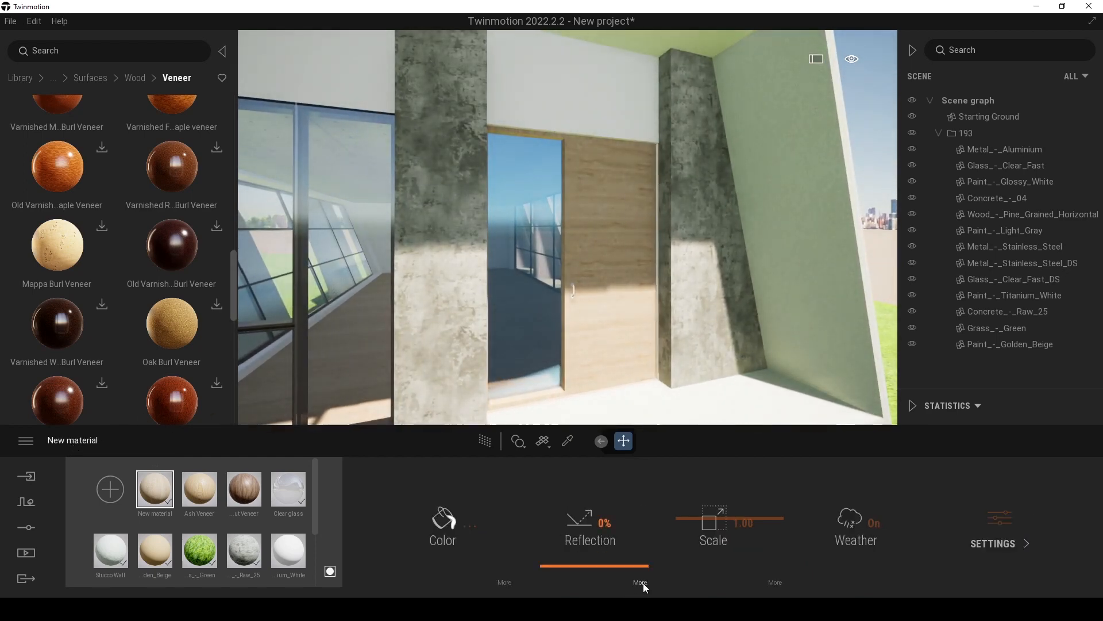
{"action": "left_click", "coordinate": [777, 583]}
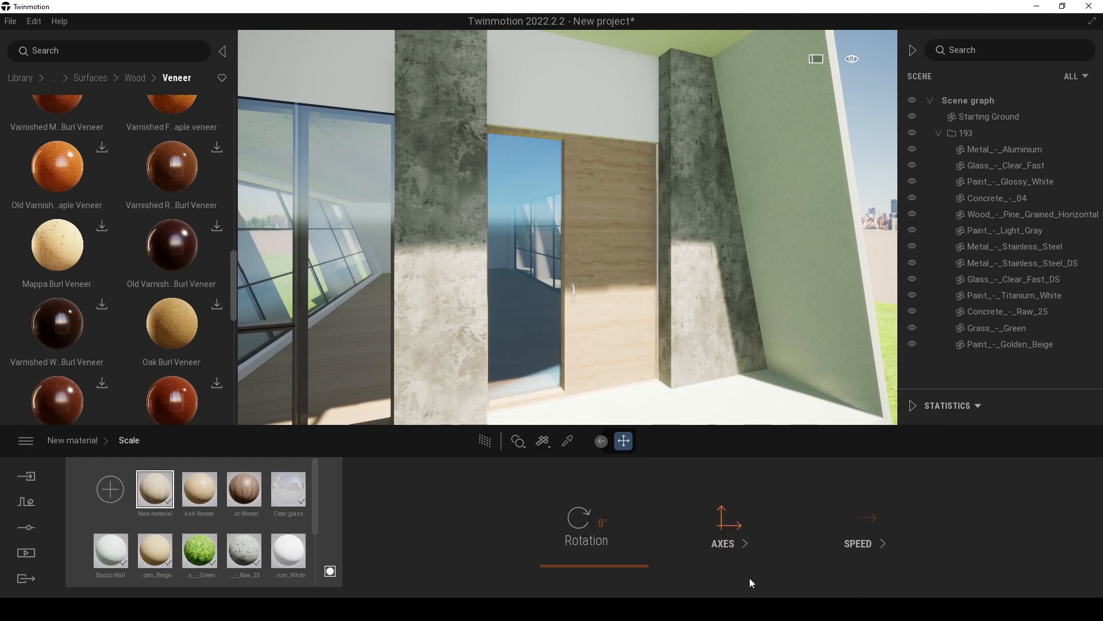
{"action": "double_click", "coordinate": [607, 522]}
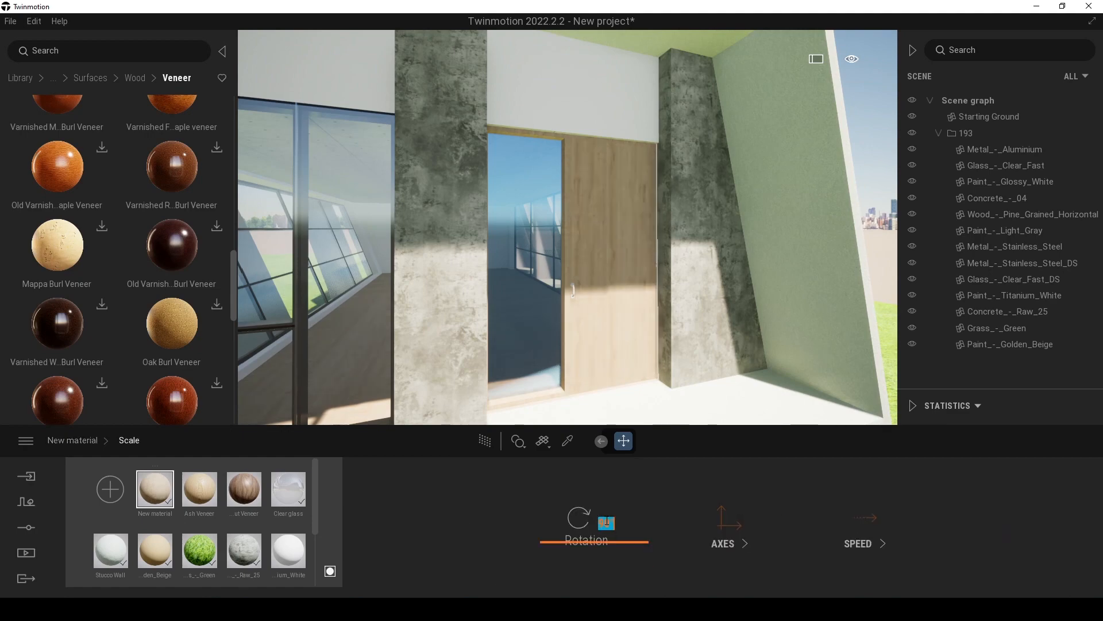
- Sample the front window pane with the material picker to load the Clear glass settings
{"action": "key", "text": "s"}
{"action": "right_click_drag", "start_coordinate": [598, 356], "coordinate": [615, 339]}
{"action": "key", "text": "w"}
{"action": "left_click", "coordinate": [567, 441]}
{"action": "left_click", "coordinate": [502, 323]}
{"action": "right_click_drag", "start_coordinate": [505, 320], "coordinate": [550, 320]}
{"action": "scroll", "coordinate": [549, 320], "scroll_direction": "down", "scroll_amount": 3}
{"action": "scroll", "coordinate": [550, 320], "scroll_direction": "up", "scroll_amount": 5}
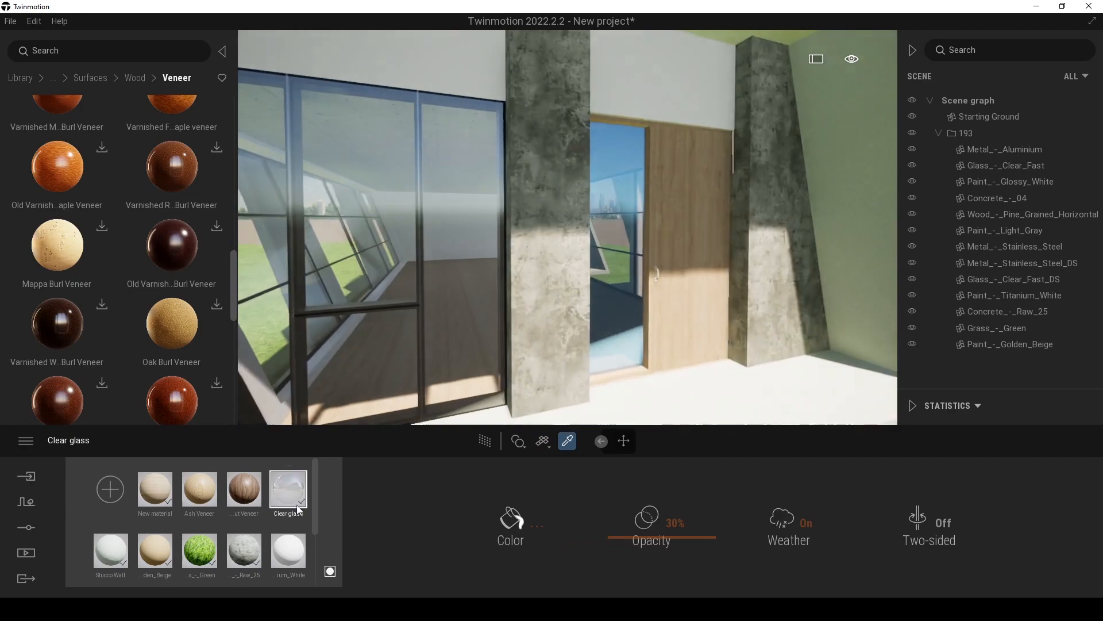
{"action": "key", "text": "Escape"}
- Tint the Clear glass material grey with colour 747474 and set its opacity to 68%
{"action": "scroll", "coordinate": [601, 277], "scroll_direction": "down", "scroll_amount": 3}
{"action": "right_click_drag", "start_coordinate": [601, 276], "coordinate": [574, 276]}
{"action": "scroll", "coordinate": [601, 274], "scroll_direction": "down", "scroll_amount": 5}
{"action": "scroll", "coordinate": [575, 276], "scroll_direction": "up", "scroll_amount": 5}
{"action": "left_click_drag", "start_coordinate": [647, 536], "coordinate": [643, 512]}
{"action": "left_click", "coordinate": [538, 524]}
{"action": "left_click_drag", "start_coordinate": [485, 169], "coordinate": [839, 348]}
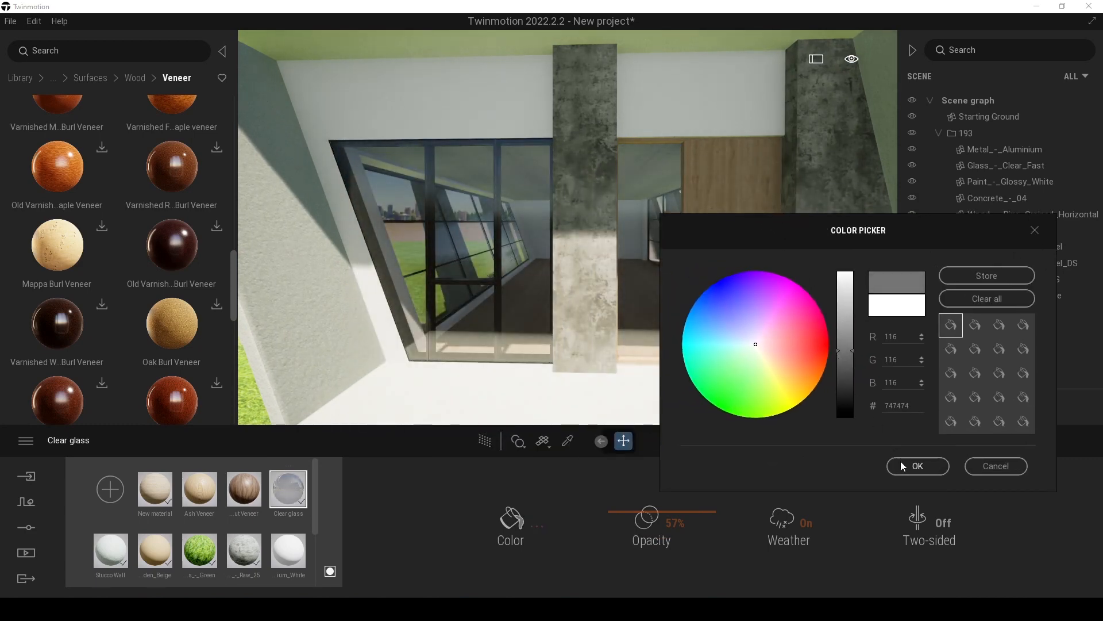
{"action": "left_click", "coordinate": [903, 466]}
{"action": "mouse_move", "coordinate": [626, 497]}
{"action": "left_mouse_down"}
{"action": "mouse_move", "coordinate": [625, 471]}
{"action": "mouse_move", "coordinate": [625, 501]}
{"action": "mouse_move", "coordinate": [637, 509]}
{"action": "mouse_move", "coordinate": [633, 501]}
{"action": "left_mouse_up"}
- Render the front facade with the Path Tracer and set the Clear glass opacity to 50%
{"action": "right_click_drag", "start_coordinate": [482, 253], "coordinate": [535, 246]}
{"action": "key", "text": "s"}
{"action": "key", "text": "w"}
{"action": "key", "text": "r"}
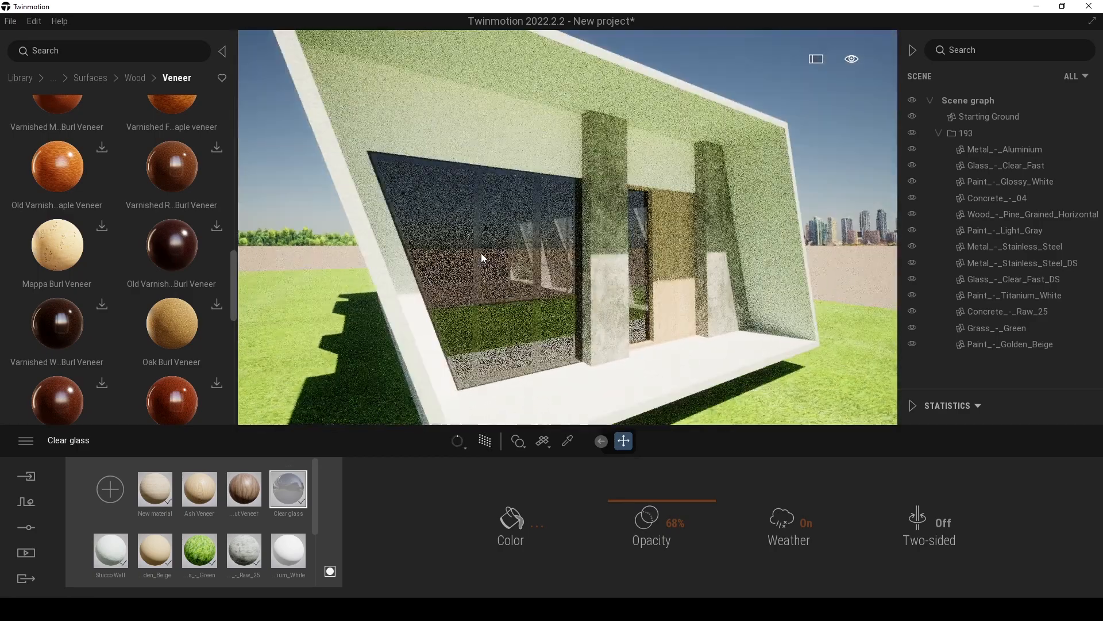
{"action": "left_click_drag", "start_coordinate": [616, 501], "coordinate": [632, 516]}
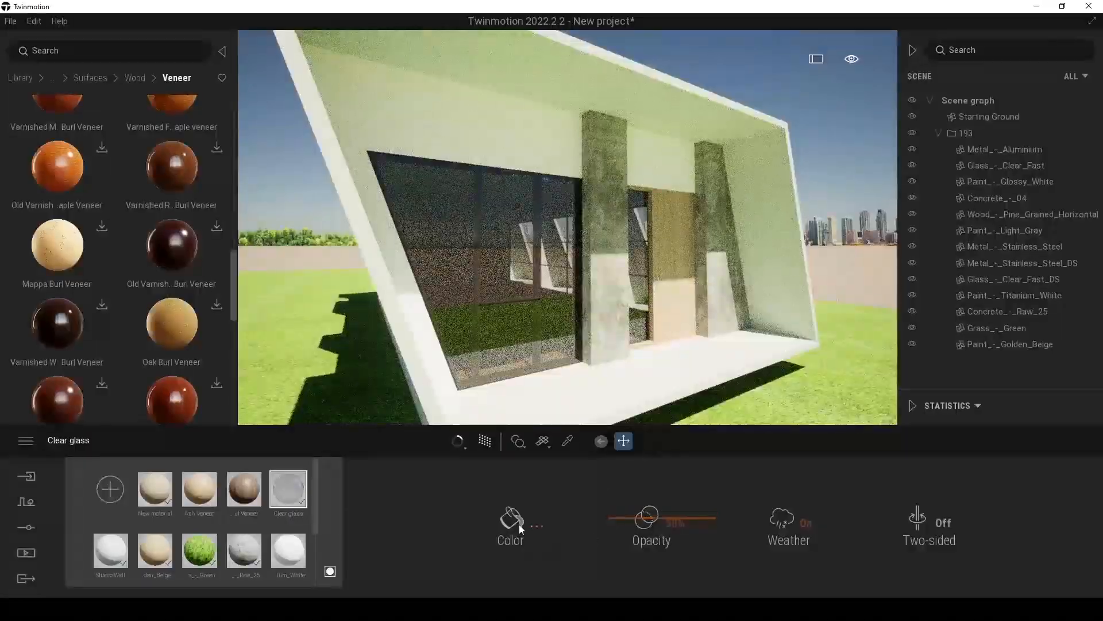
- Set the Clear glass colour to grey 919191 and make the material two-sided
{"action": "left_click", "coordinate": [521, 529]}
{"action": "left_click_drag", "start_coordinate": [544, 180], "coordinate": [834, 261]}
{"action": "left_click_drag", "start_coordinate": [829, 340], "coordinate": [833, 363]}
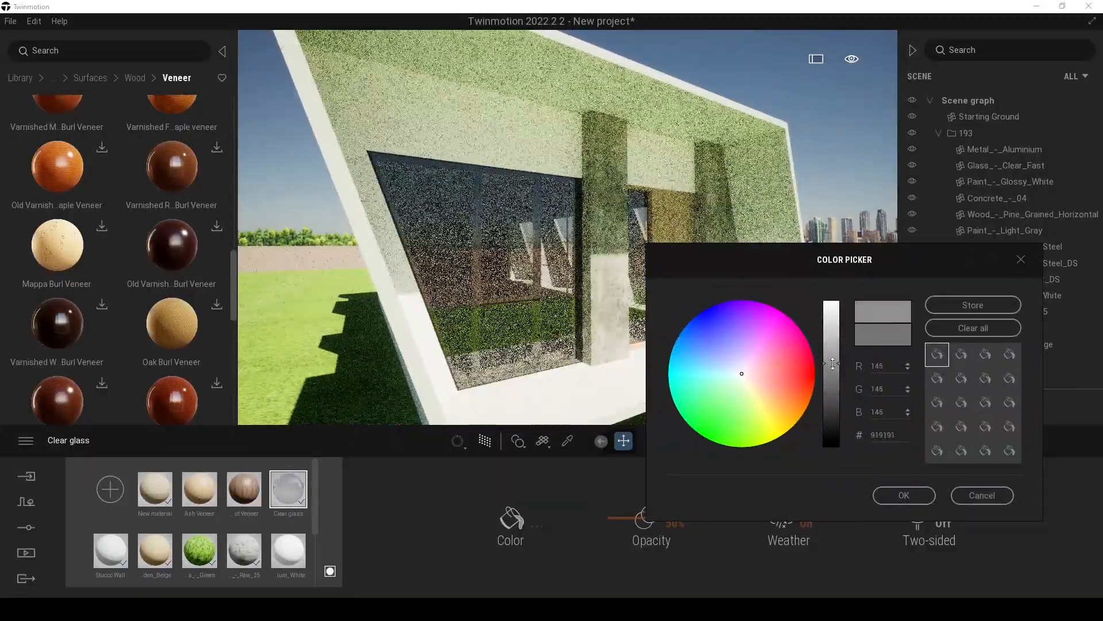
{"action": "left_click", "coordinate": [907, 496]}
{"action": "left_click", "coordinate": [951, 525]}
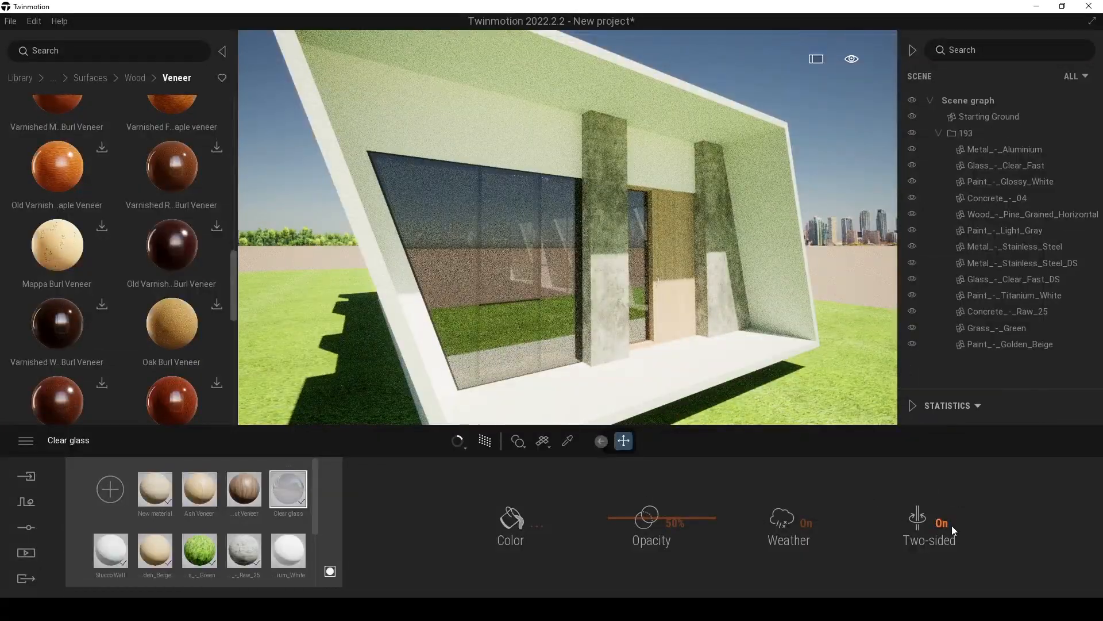
- Set the Clear glass opacity to 41% while viewing the house from its side
{"action": "middle_click_drag", "start_coordinate": [732, 211], "coordinate": [460, 208], "text": "shift"}
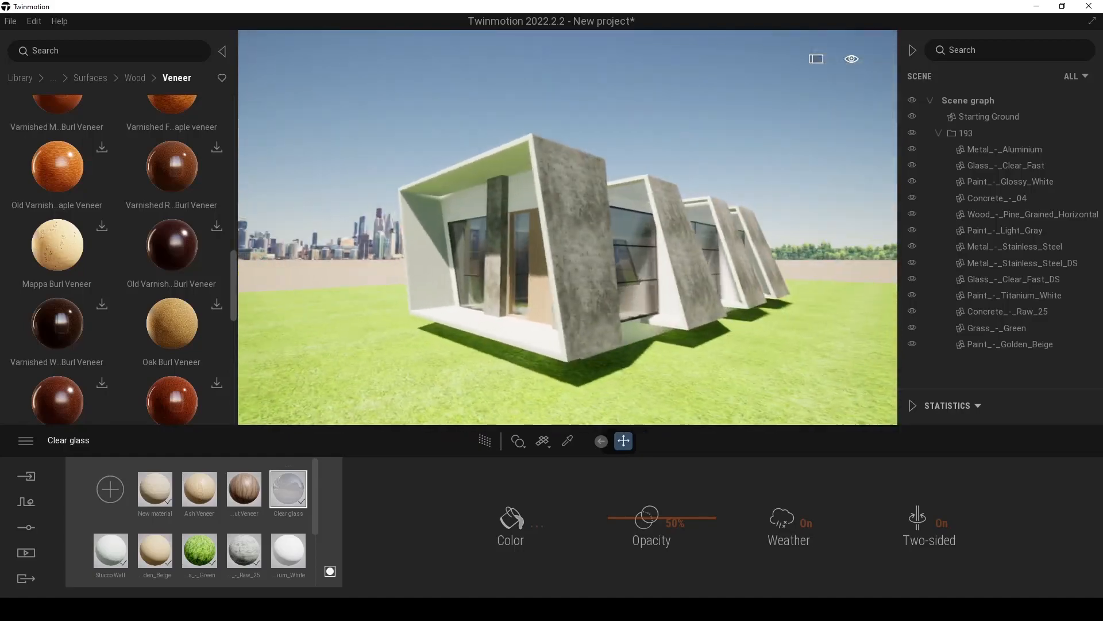
{"action": "mouse_move", "coordinate": [617, 519]}
{"action": "left_mouse_down"}
{"action": "mouse_move", "coordinate": [627, 537]}
{"action": "mouse_move", "coordinate": [626, 525]}
{"action": "left_mouse_up"}
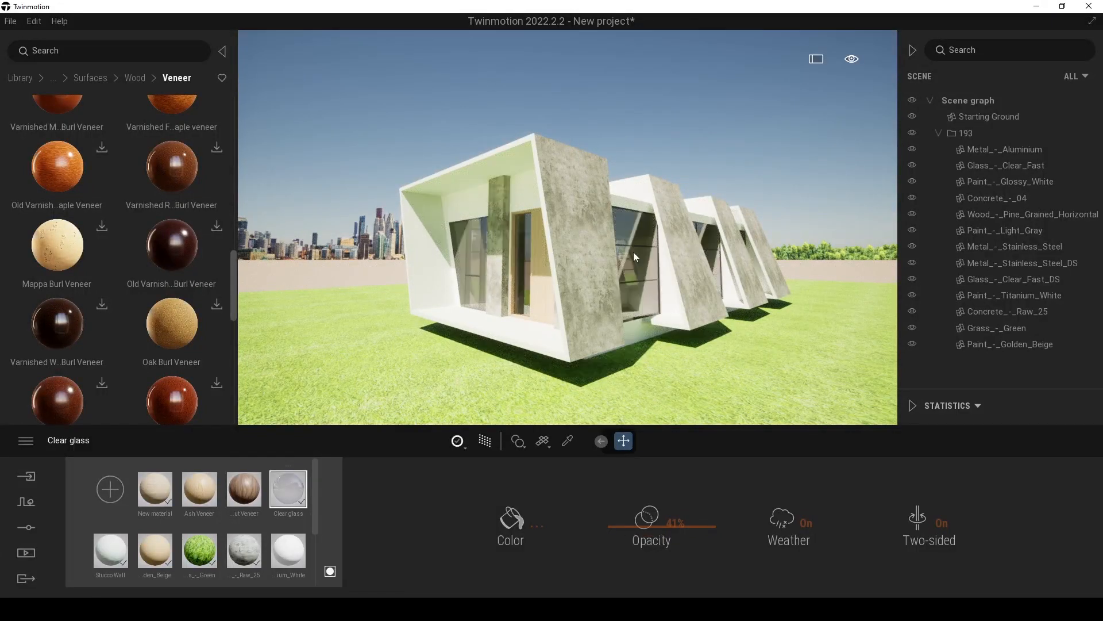
{"action": "right_click_drag", "start_coordinate": [518, 216], "coordinate": [562, 333]}
{"action": "key", "text": "e"}
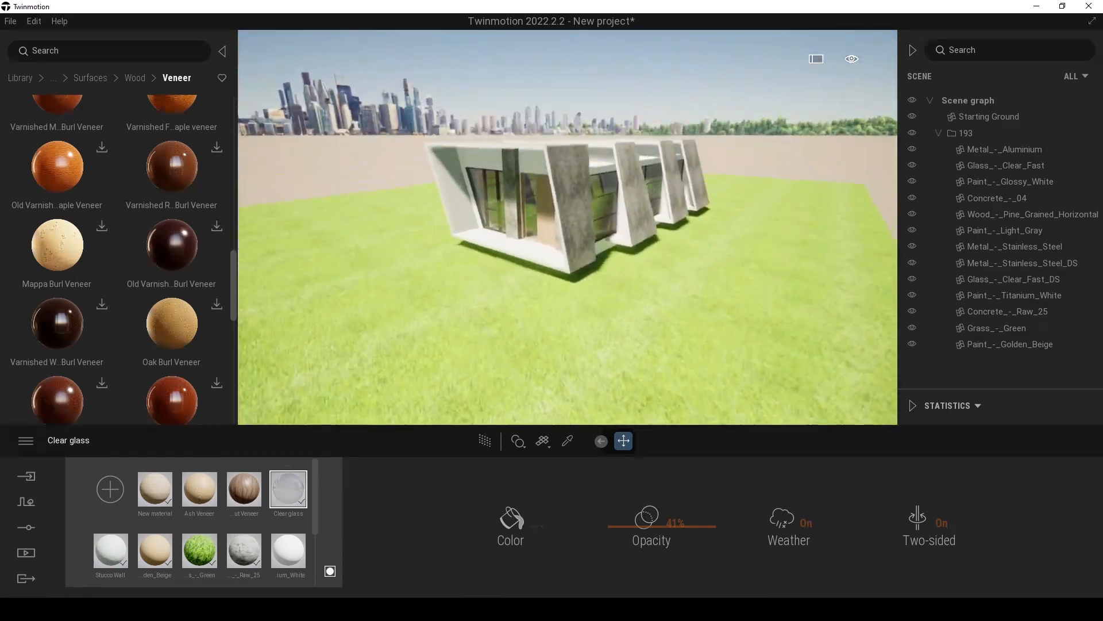
- Browse the Nature group of the library's ground materials
{"action": "left_click", "coordinate": [22, 82]}
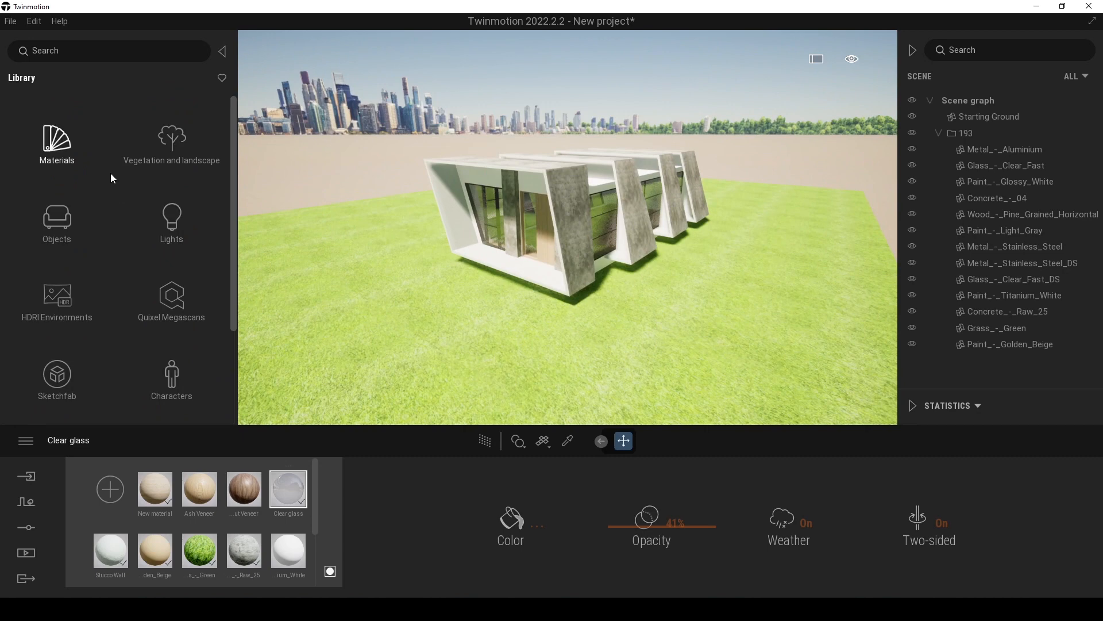
{"action": "left_click", "coordinate": [60, 155]}
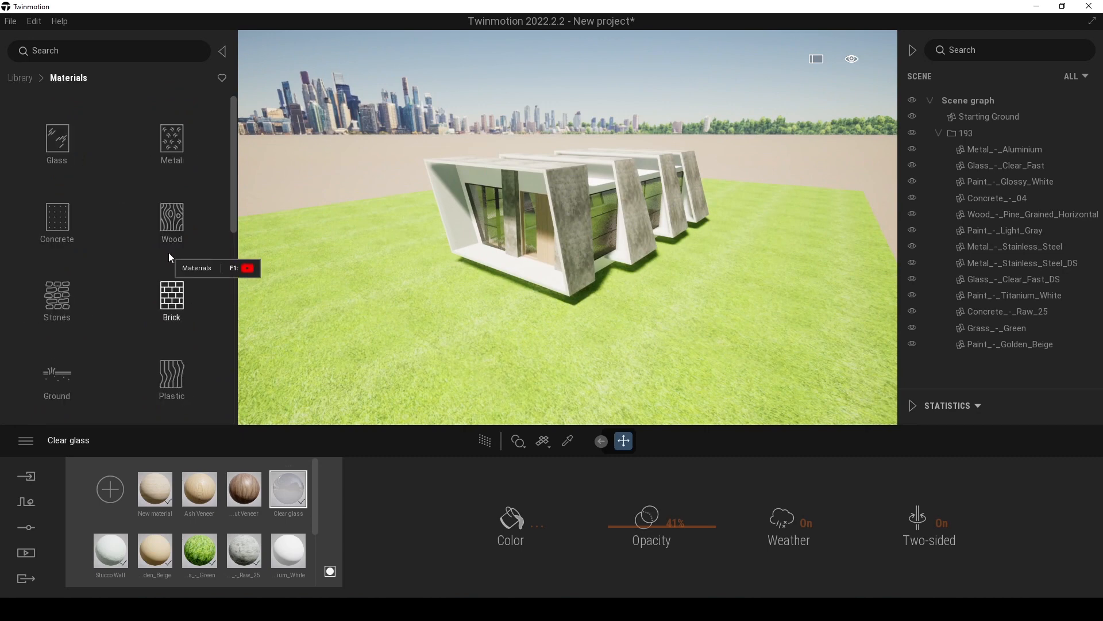
{"action": "left_click", "coordinate": [68, 369]}
{"action": "left_click", "coordinate": [166, 140]}
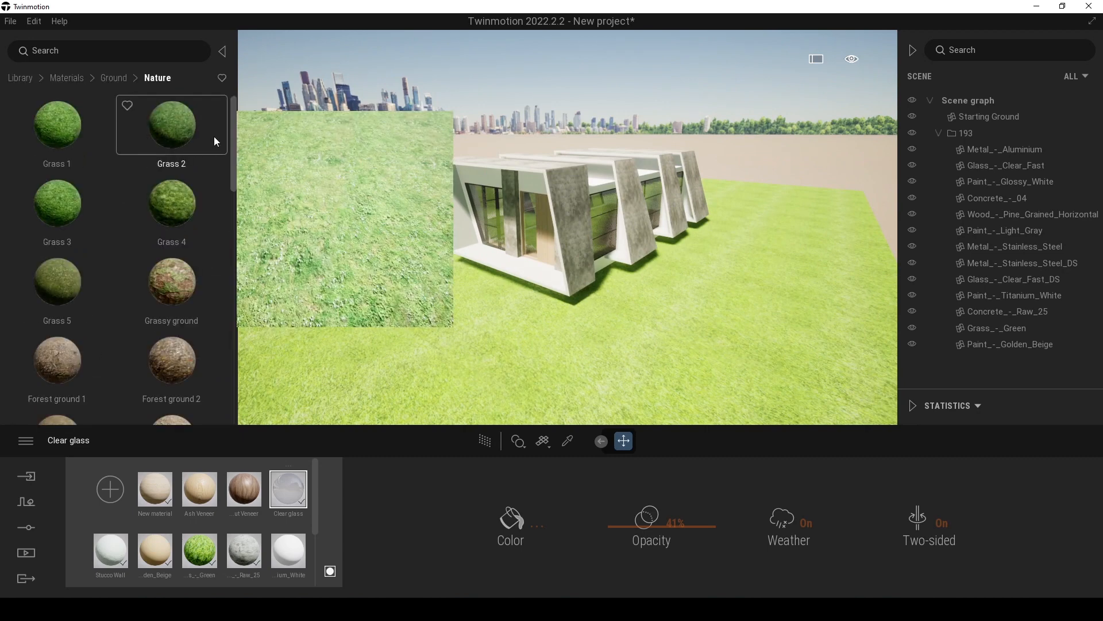
{"action": "left_click_drag", "start_coordinate": [231, 134], "coordinate": [239, 216]}
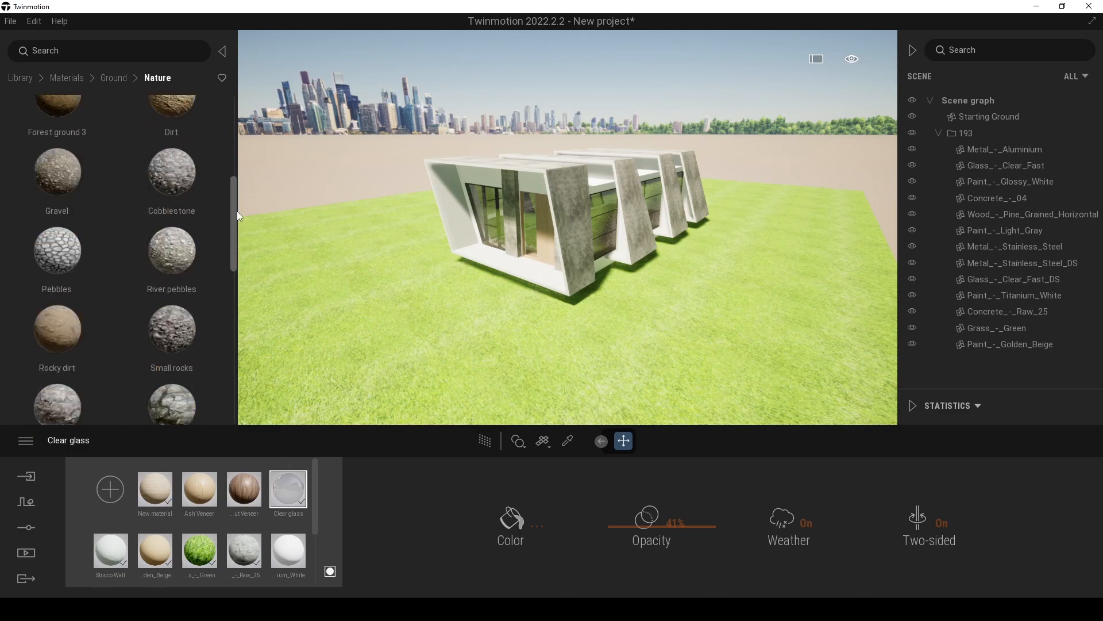
- Apply the Gravel material to the ground around the house and replace it with Dirt
{"action": "left_click_drag", "start_coordinate": [79, 190], "coordinate": [384, 332]}
{"action": "right_click_drag", "start_coordinate": [495, 292], "coordinate": [488, 336]}
{"action": "scroll", "coordinate": [495, 292], "scroll_direction": "up", "scroll_amount": 5}
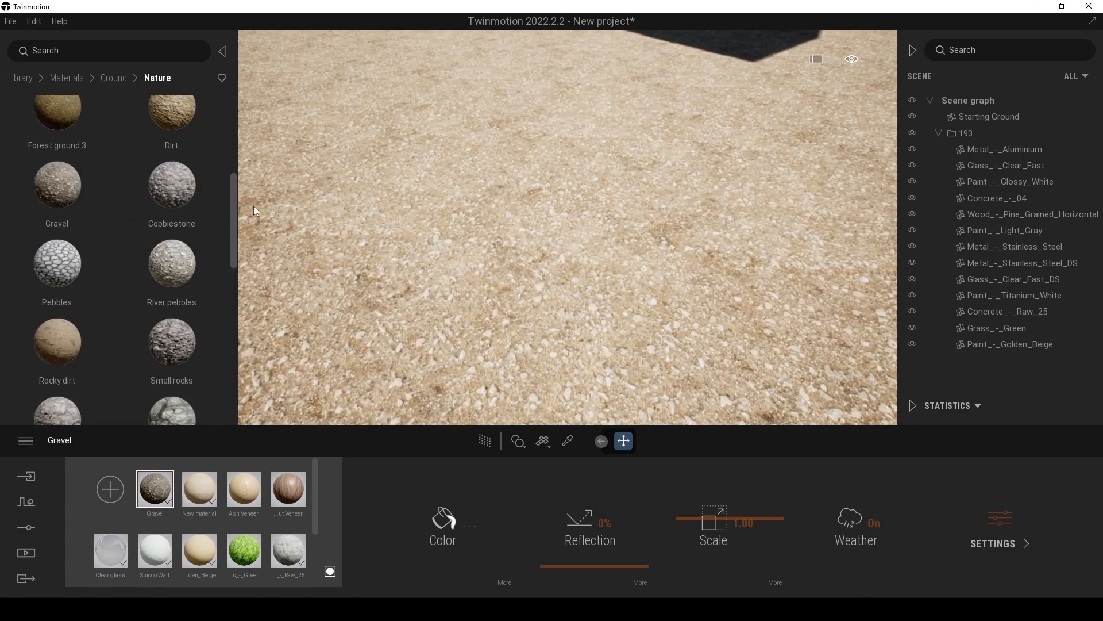
{"action": "scroll", "coordinate": [192, 197], "scroll_direction": "up", "scroll_amount": 2}
{"action": "left_click_drag", "start_coordinate": [188, 229], "coordinate": [484, 268]}
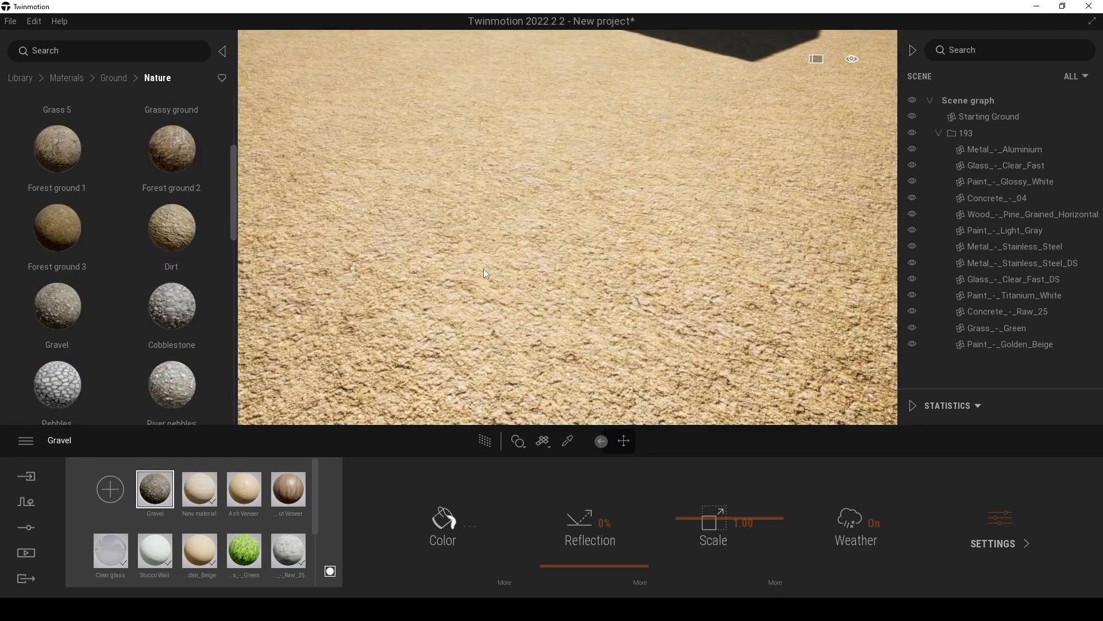
- Apply the Grass 5 material to the ground around the house
{"action": "scroll", "coordinate": [184, 206], "scroll_direction": "up", "scroll_amount": 3}
{"action": "left_click_drag", "start_coordinate": [190, 241], "coordinate": [182, 253]}
{"action": "scroll", "coordinate": [76, 268], "scroll_direction": "down", "scroll_amount": 1}
{"action": "left_click_drag", "start_coordinate": [67, 217], "coordinate": [515, 278]}
- Replace the ground's grass with the Dirt material
{"action": "right_click_drag", "start_coordinate": [514, 277], "coordinate": [352, 288]}
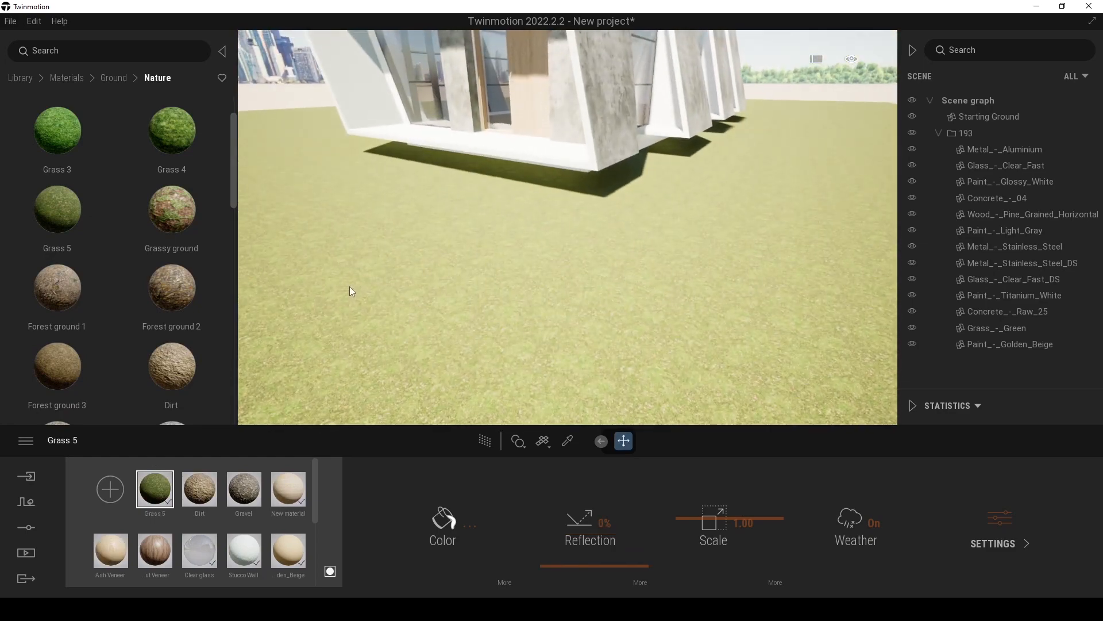
{"action": "scroll", "coordinate": [349, 286], "scroll_direction": "up", "scroll_amount": 3}
{"action": "left_click_drag", "start_coordinate": [162, 364], "coordinate": [446, 326]}
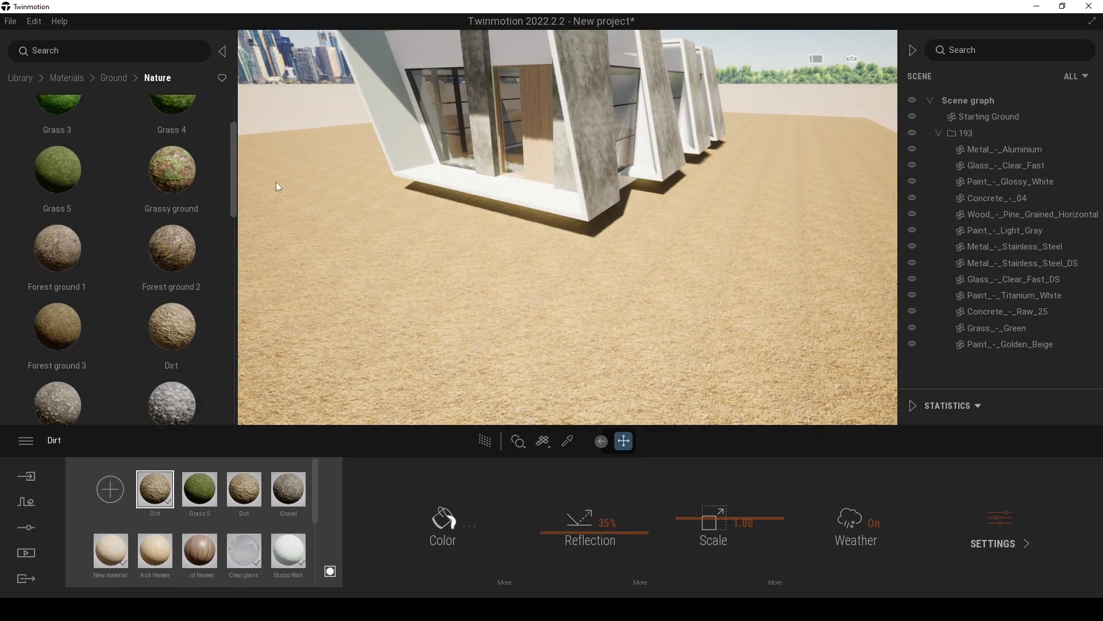
- Examine the Dirt ground around the house from several distances and heights, and look through the Nature materials further down the library
{"action": "left_click_drag", "start_coordinate": [232, 148], "coordinate": [228, 215]}
{"action": "key", "text": "a"}
{"action": "key", "text": "w"}
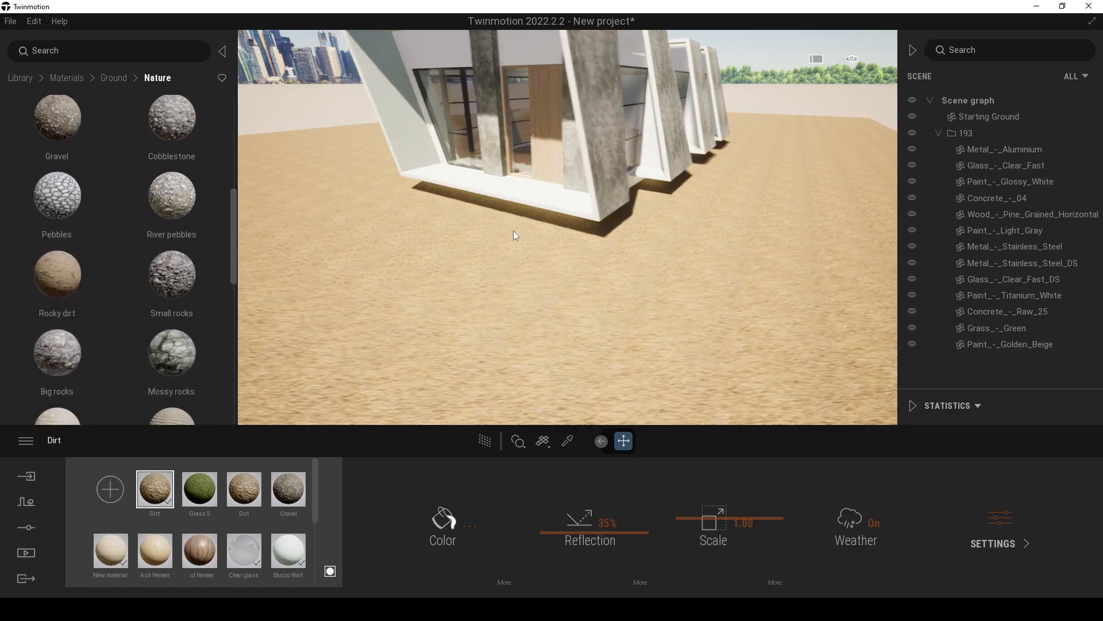
{"action": "key", "text": "e"}
{"action": "key", "text": "s"}
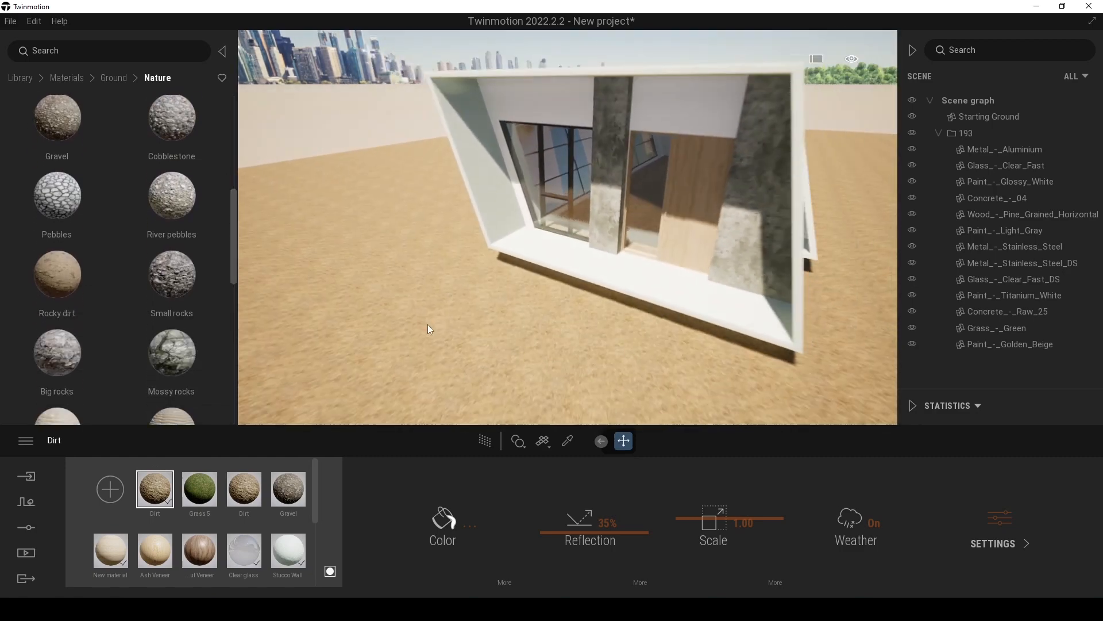
{"action": "key", "text": "w"}
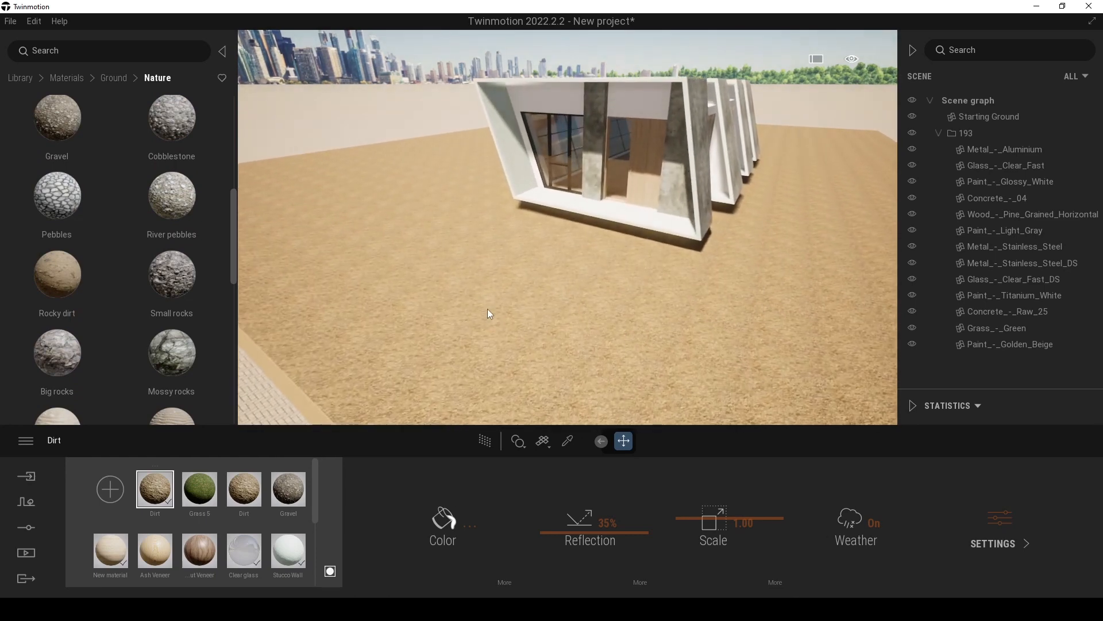
{"action": "key", "text": "s"}
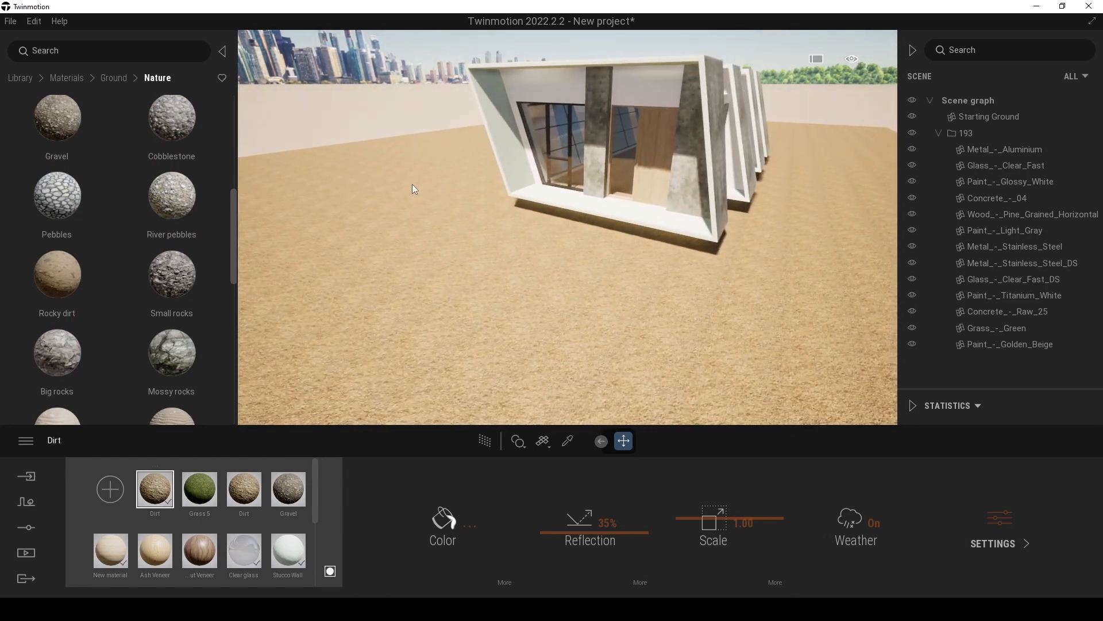
{"action": "left_click", "coordinate": [280, 85]}
{"action": "left_click", "coordinate": [353, 59]}
{"action": "key", "text": "d"}
{"action": "key", "text": "s"}
{"action": "right_click_drag", "start_coordinate": [390, 126], "coordinate": [305, 99]}
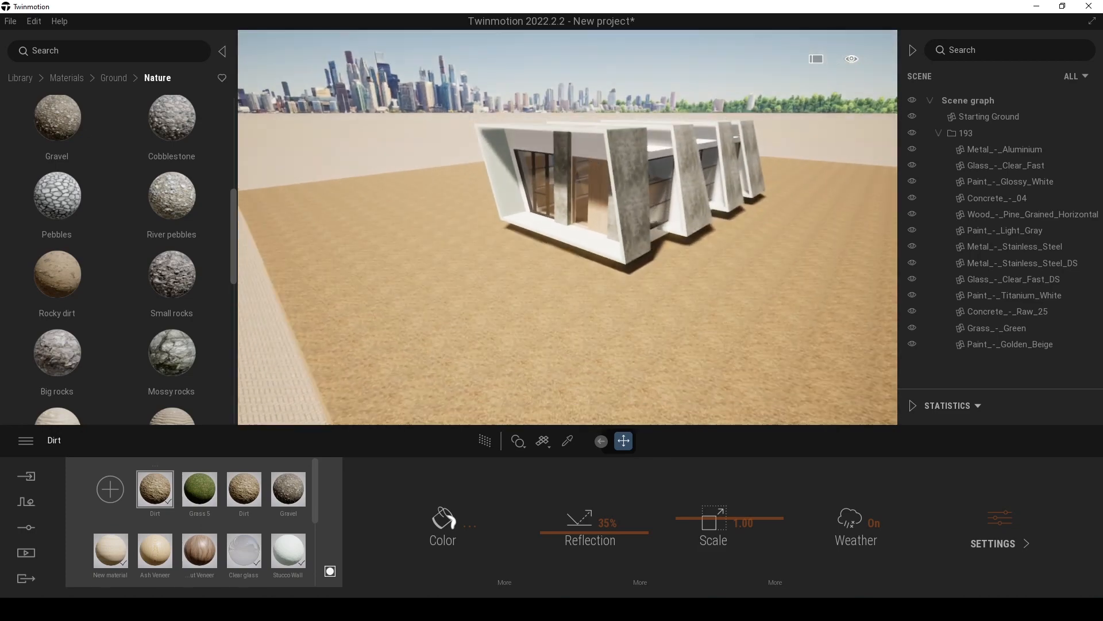
{"action": "key", "text": "w"}
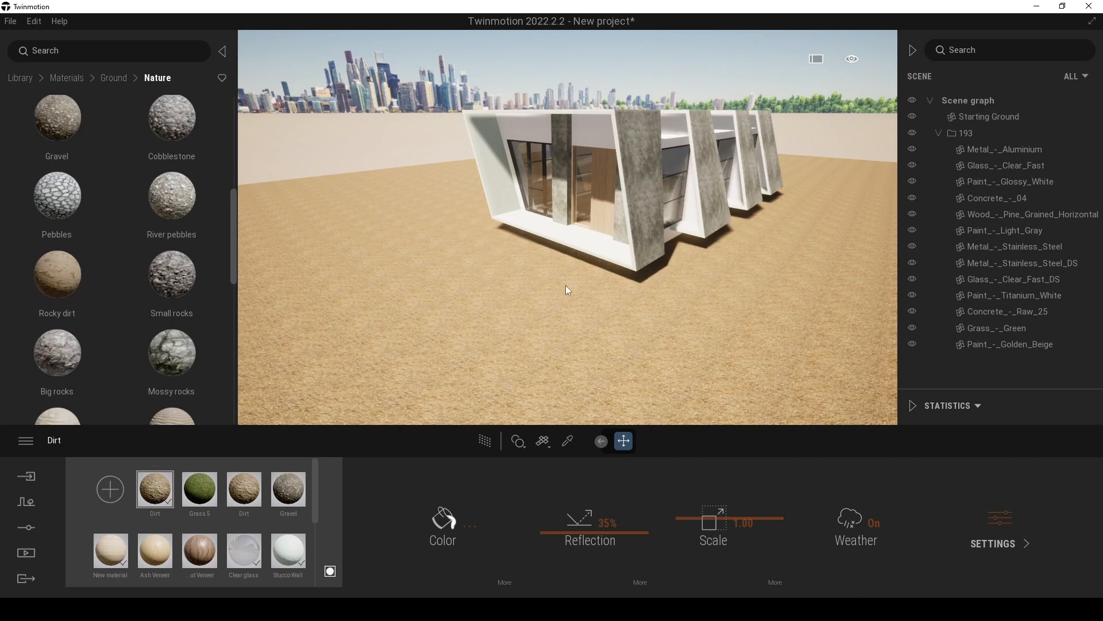
{"action": "key", "text": "a"}
{"action": "key", "text": "s"}
{"action": "key", "text": "e"}
{"action": "key", "text": "d"}
{"action": "key", "text": "e"}
{"action": "key", "text": "w"}
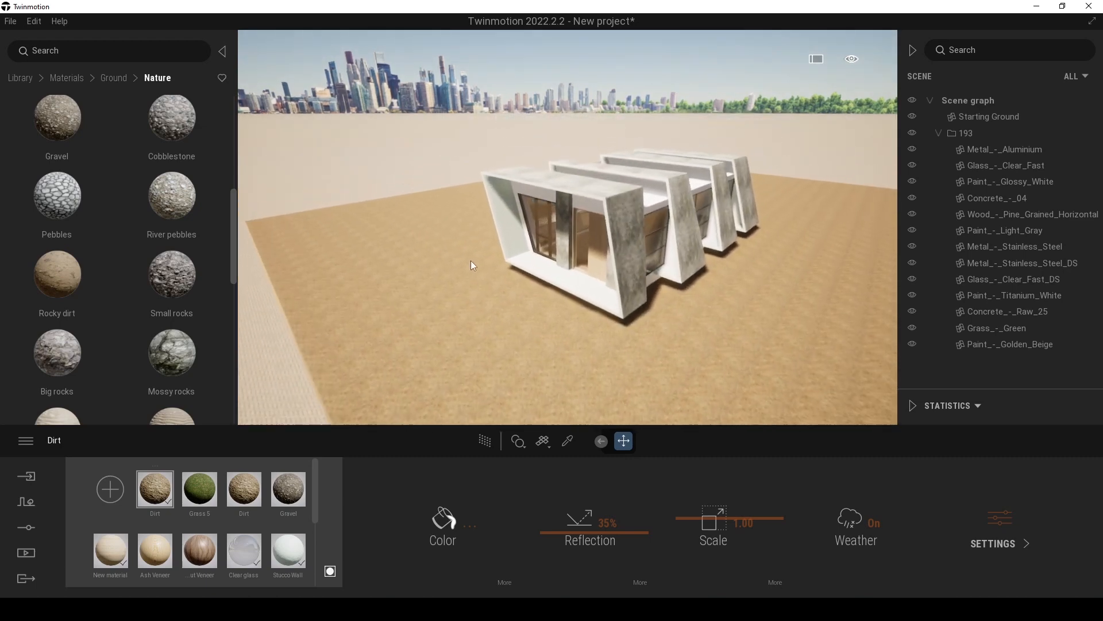
{"action": "key", "text": "q"}
{"action": "left_click", "coordinate": [344, 148]}
{"action": "left_click", "coordinate": [359, 51]}
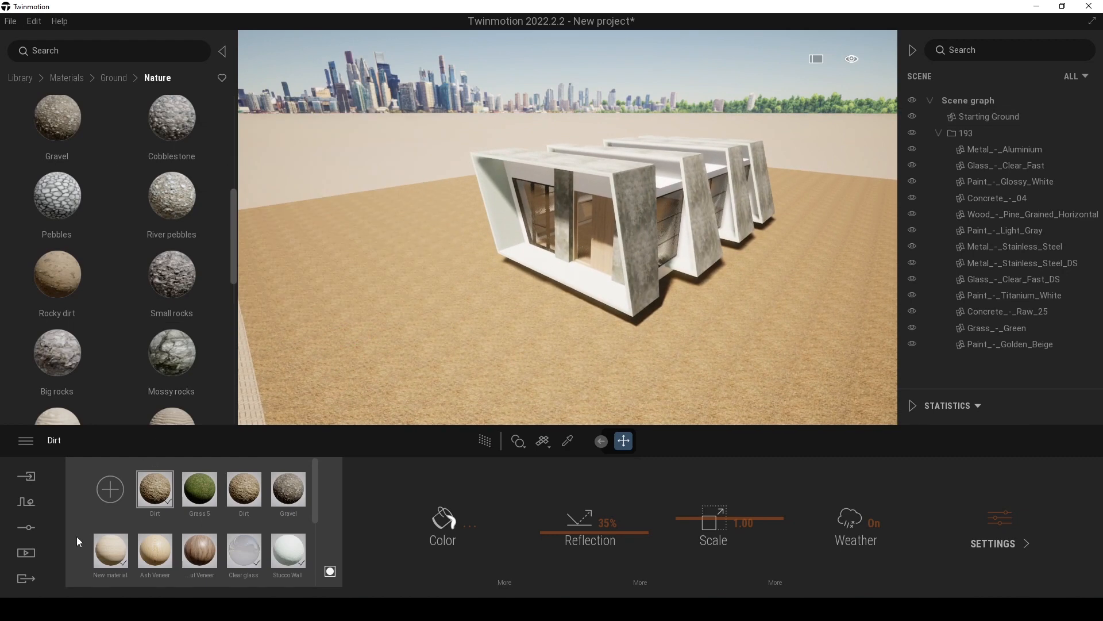
- Set up a vegetation scatter with four Lawn 01 entries from Grass and flowers and select all four
{"action": "left_click", "coordinate": [33, 506]}
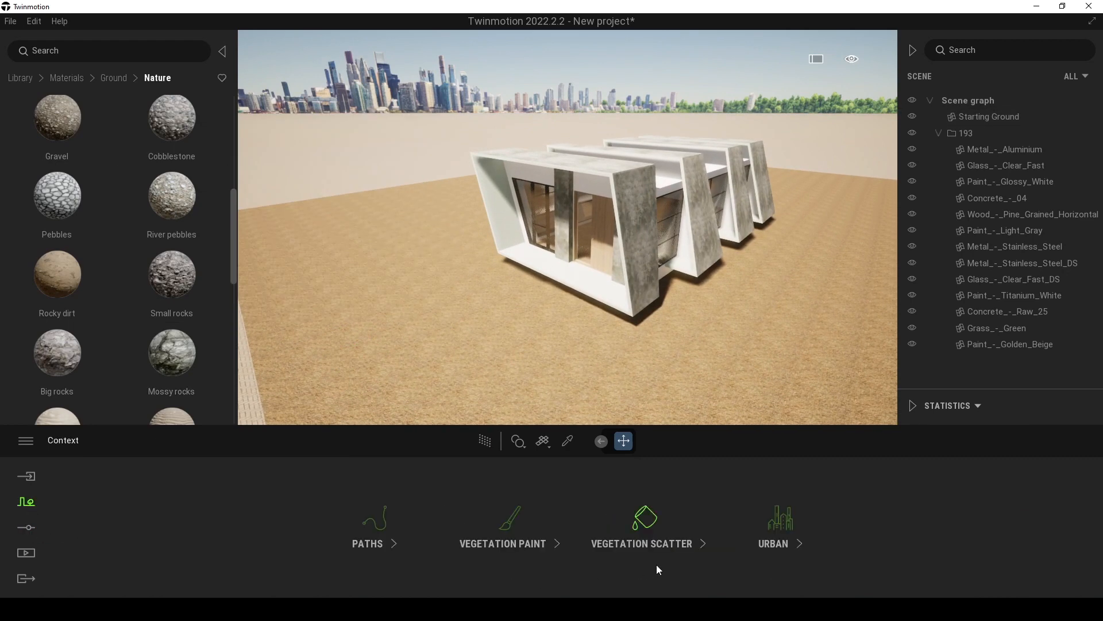
{"action": "left_click", "coordinate": [656, 543]}
{"action": "middle_click_drag", "start_coordinate": [430, 292], "coordinate": [432, 292], "text": "shift"}
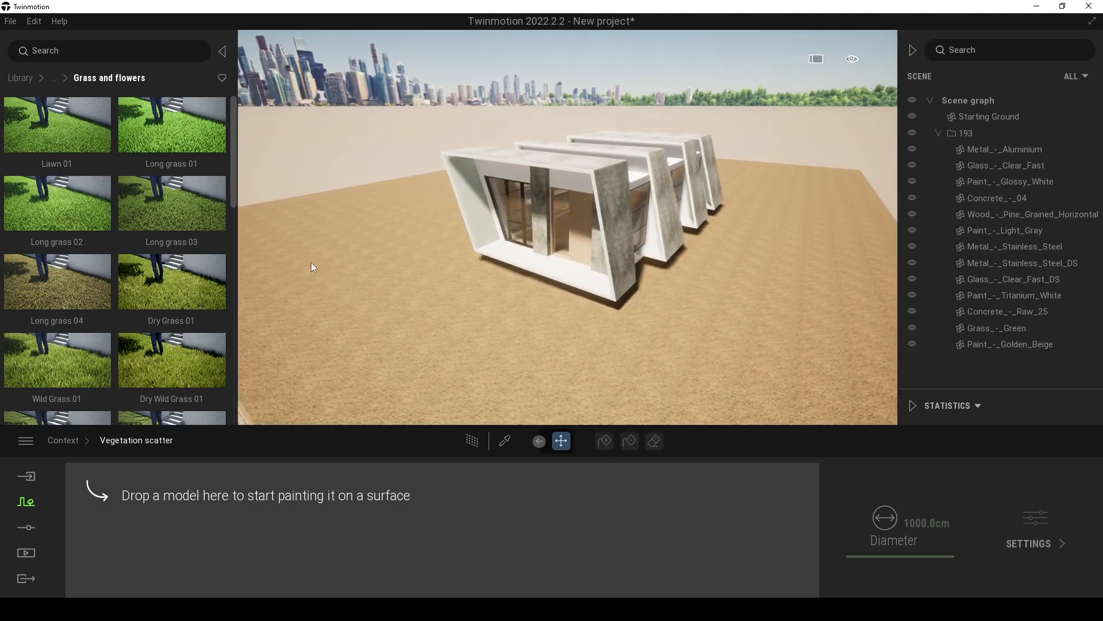
{"action": "mouse_move", "coordinate": [48, 151]}
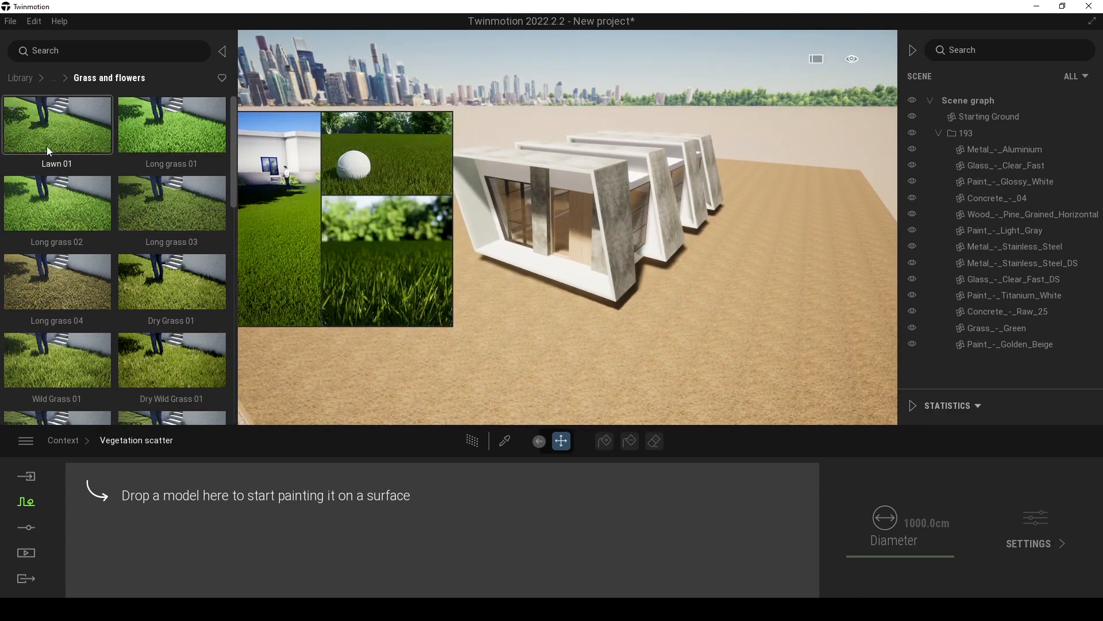
{"action": "left_click_drag", "start_coordinate": [39, 136], "coordinate": [143, 482]}
{"action": "mouse_move", "coordinate": [50, 178]}
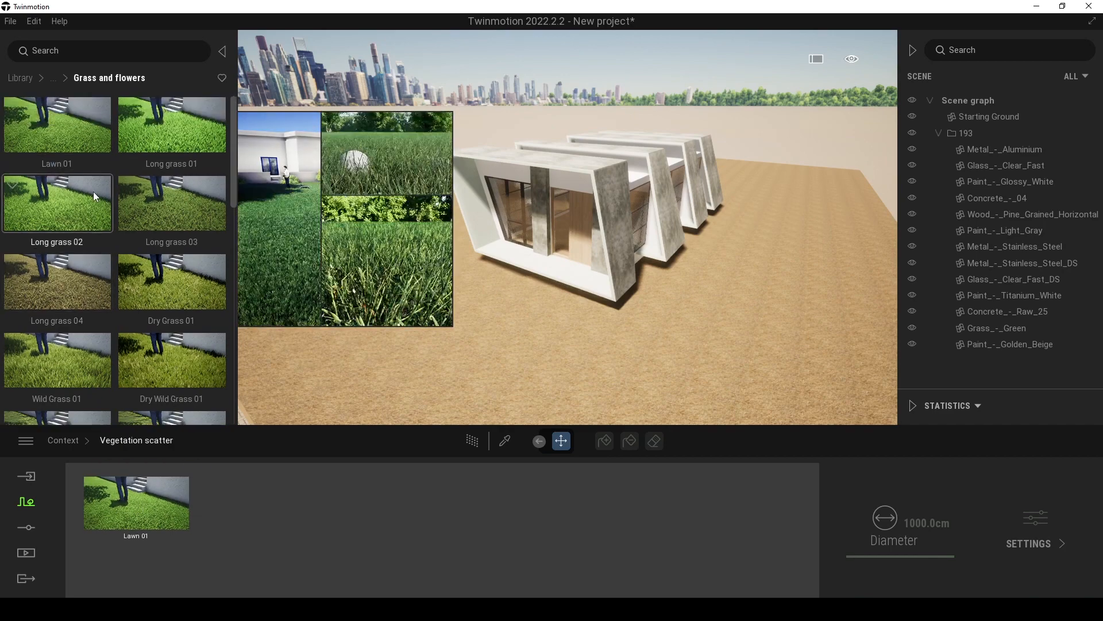
{"action": "left_click_drag", "start_coordinate": [42, 121], "coordinate": [212, 472]}
{"action": "left_click_drag", "start_coordinate": [66, 126], "coordinate": [448, 504]}
{"action": "key", "text": "ctrl+a"}
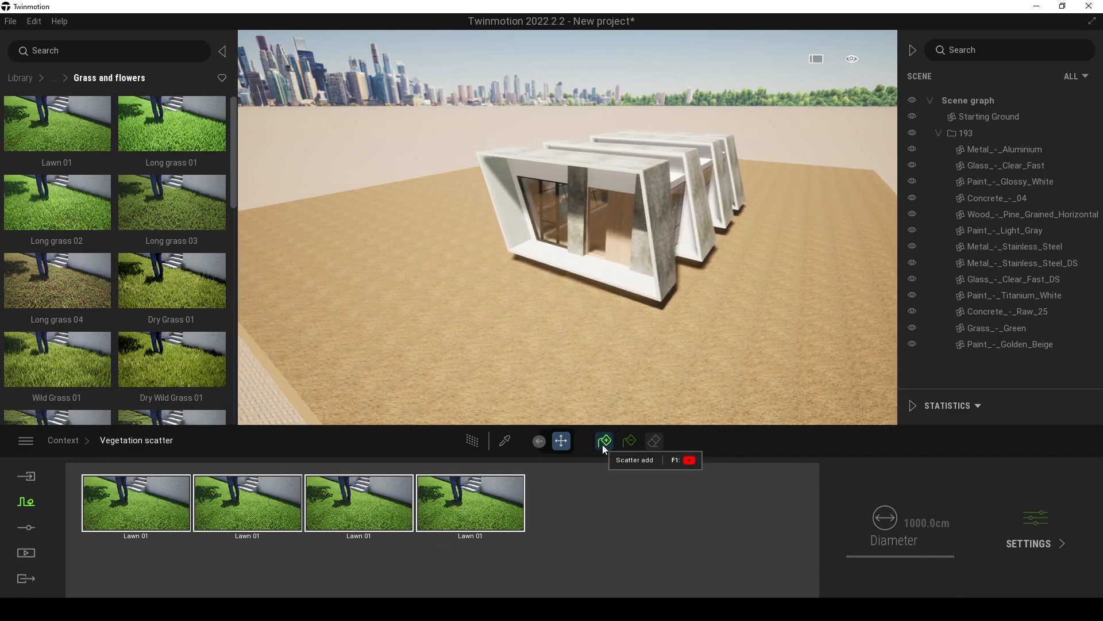
- Scatter the selected Lawn 01 grass twice over the ground around the house and check its coverage up close
{"action": "left_click", "coordinate": [605, 441]}
{"action": "left_click", "coordinate": [422, 311]}
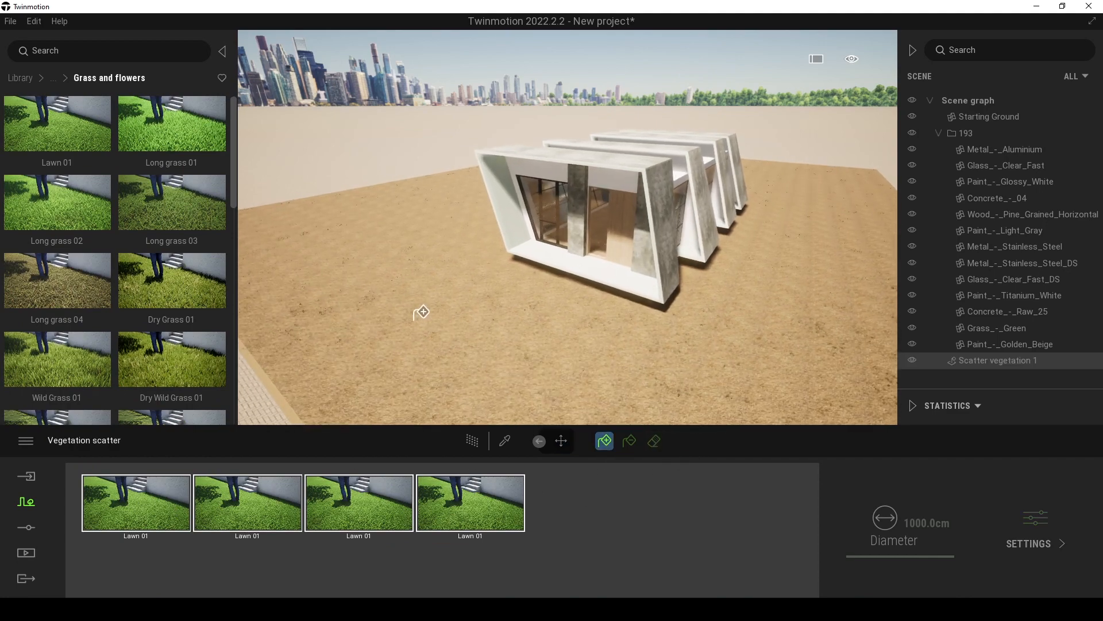
{"action": "left_click", "coordinate": [401, 330]}
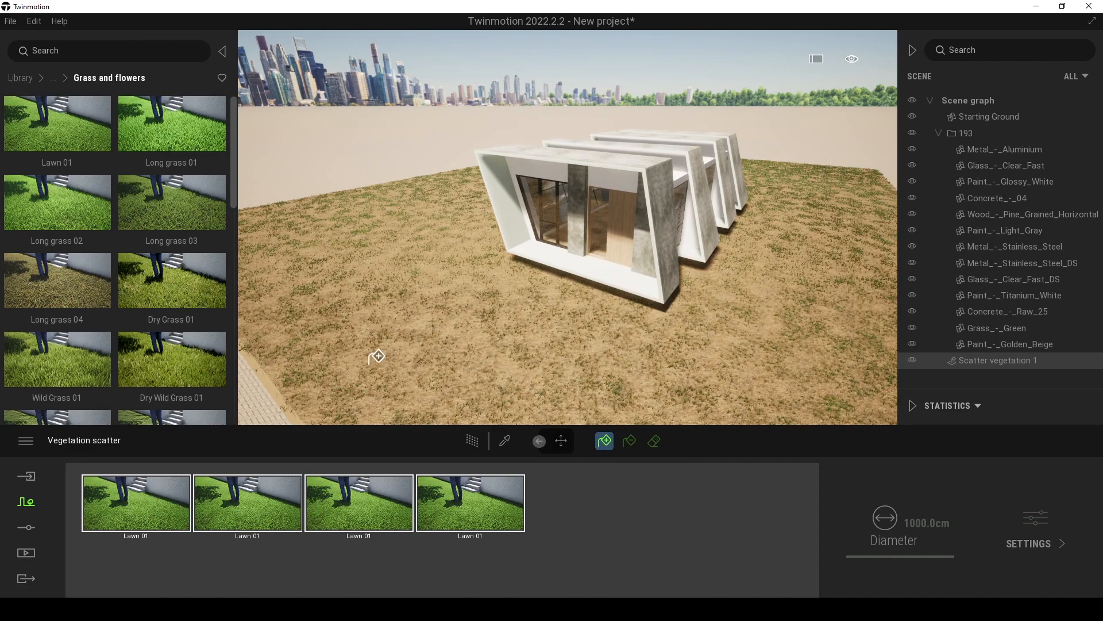
{"action": "key", "text": "w"}
{"action": "key", "text": "q"}
{"action": "key", "text": "w"}
{"action": "key", "text": "q"}
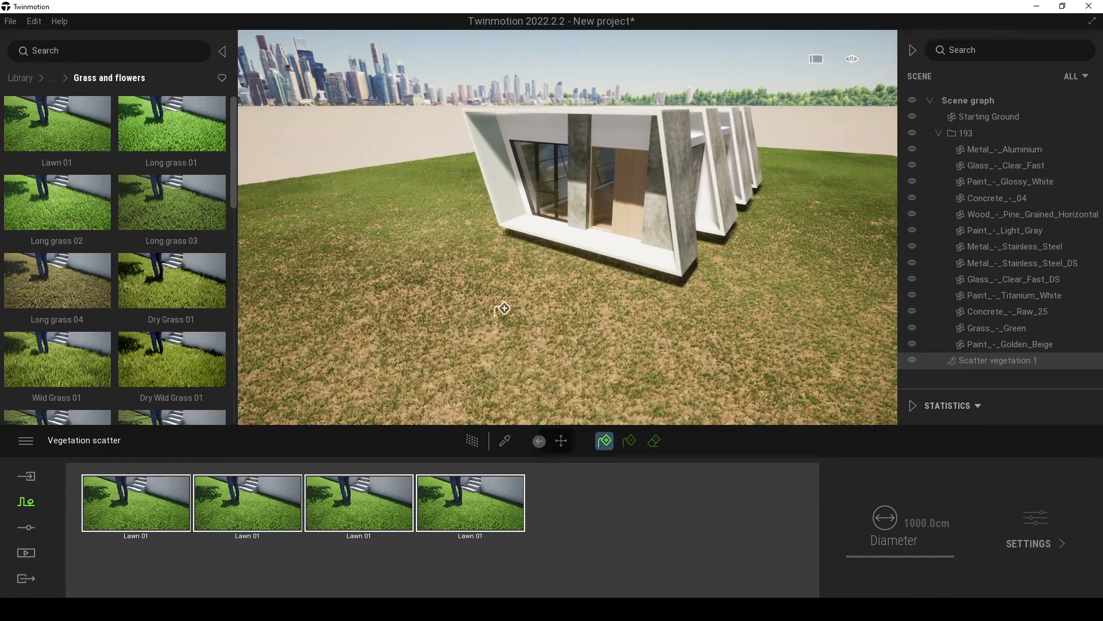
{"action": "right_click_drag", "start_coordinate": [501, 326], "coordinate": [535, 309]}
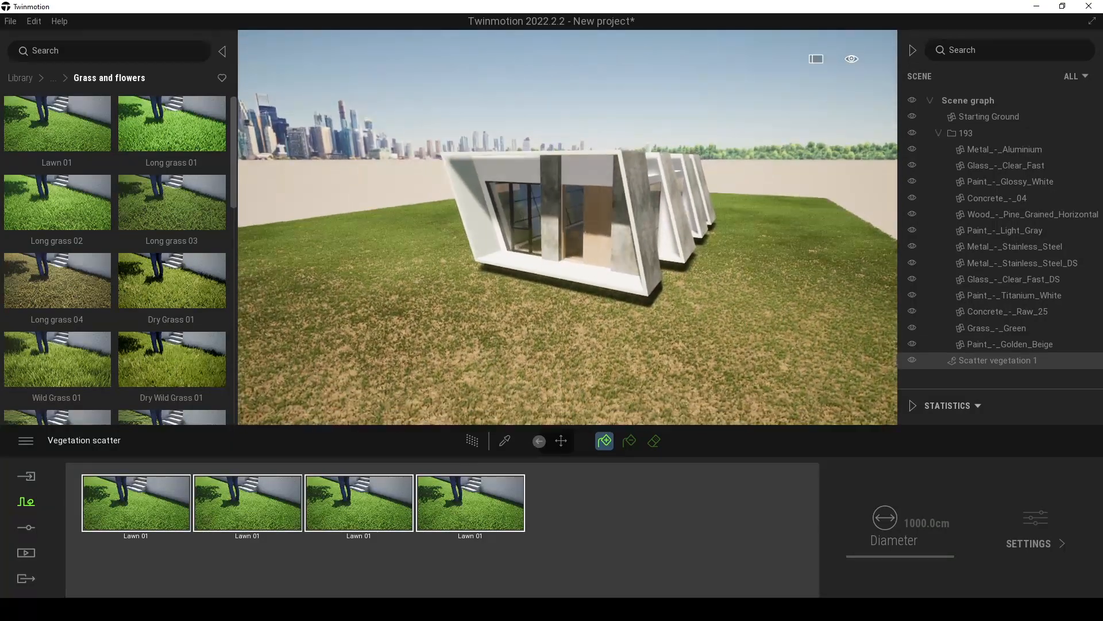
{"action": "key", "text": "Escape"}
- Turn on the Path Tracer, set the size of the last two Lawn 01 entries to 72%, and check the lawn near the house
{"action": "left_click", "coordinate": [479, 503]}
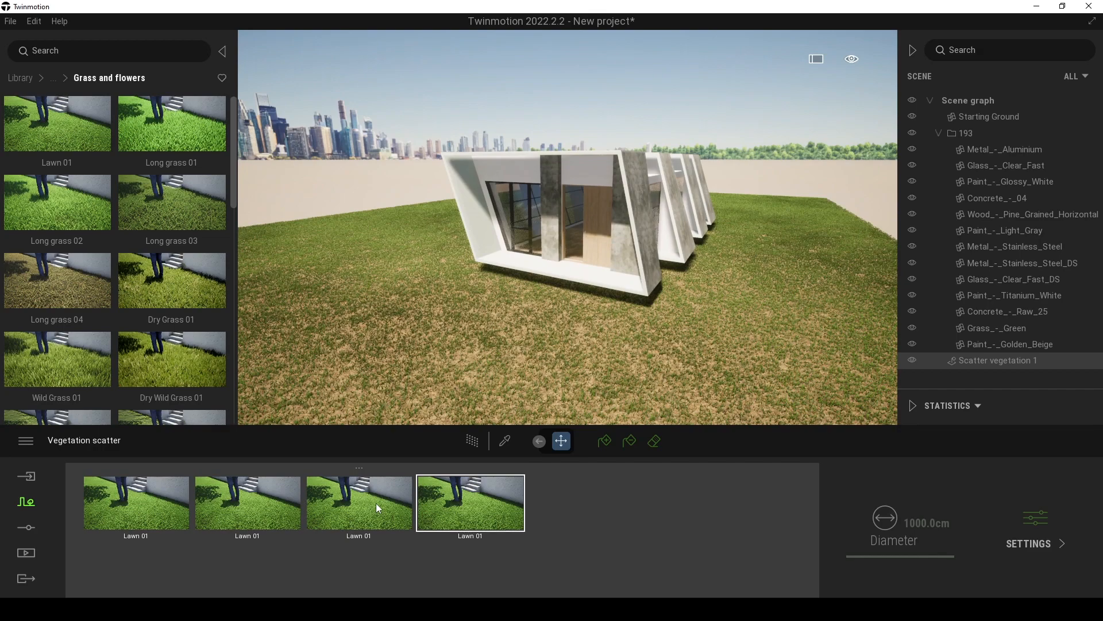
{"action": "left_click", "coordinate": [357, 518]}
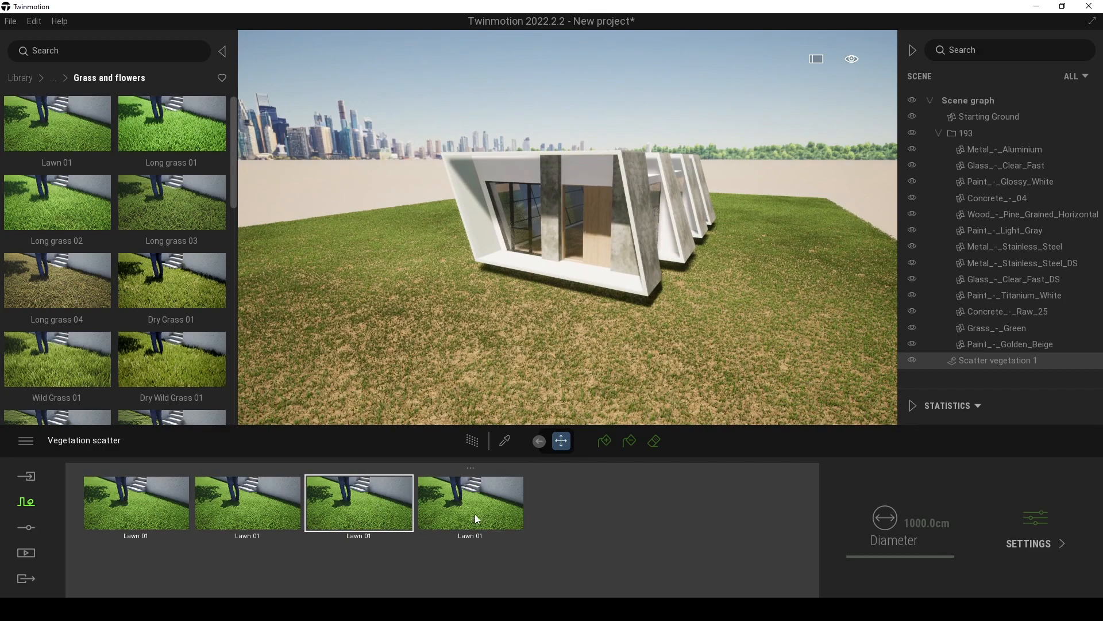
{"action": "key", "text": "r"}
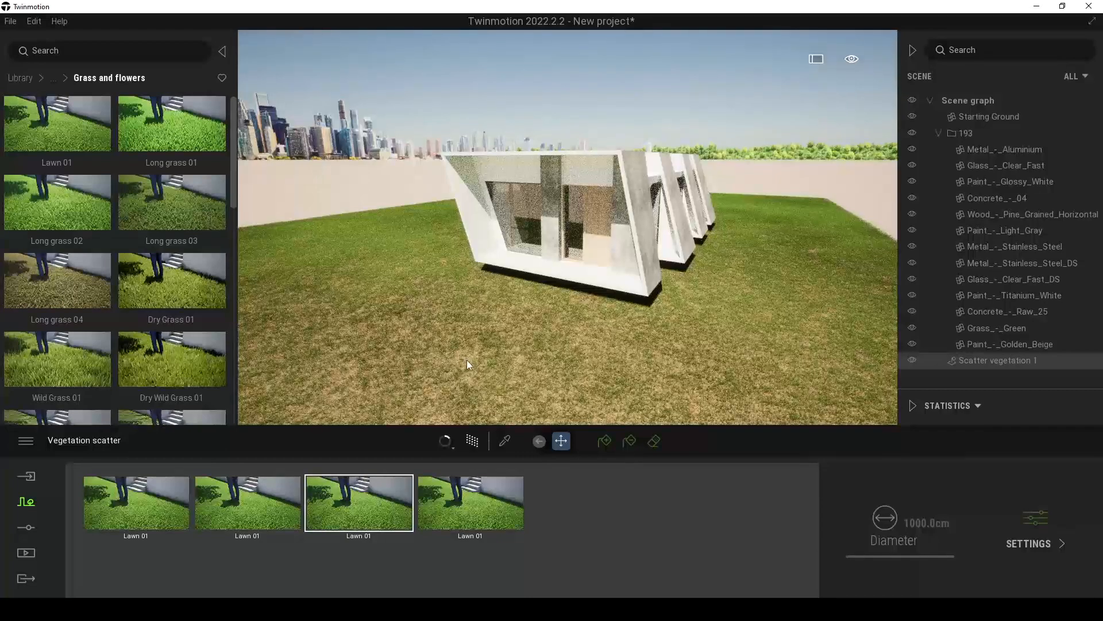
{"action": "left_click", "coordinate": [461, 519], "text": "shift"}
{"action": "left_click", "coordinate": [1046, 527]}
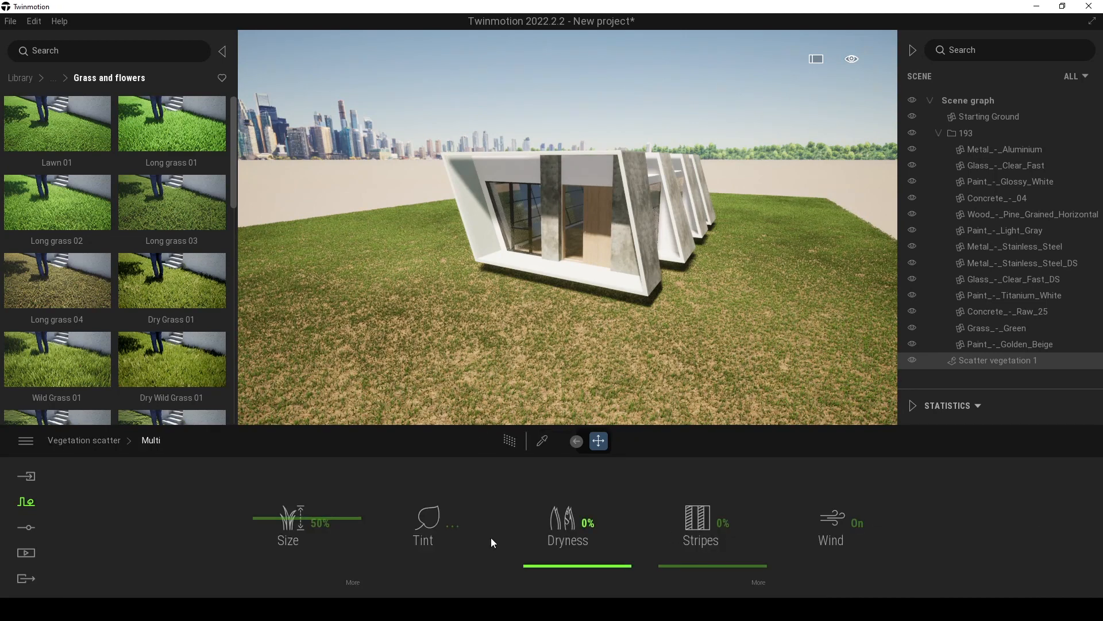
{"action": "left_click_drag", "start_coordinate": [275, 519], "coordinate": [276, 497]}
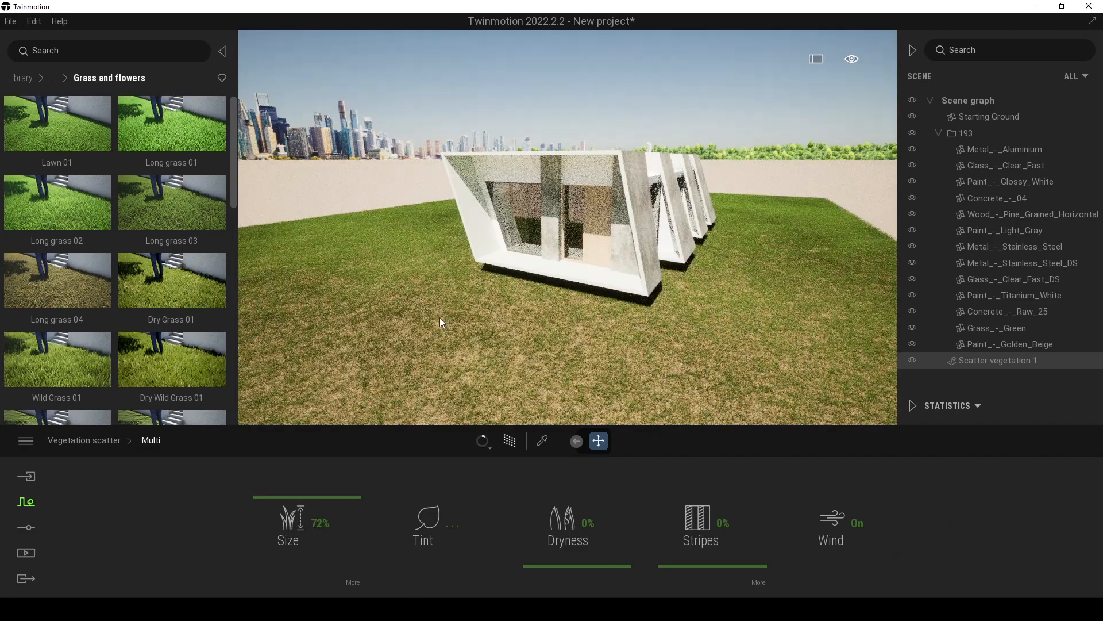
{"action": "right_click_drag", "start_coordinate": [443, 321], "coordinate": [384, 293]}
{"action": "key", "text": "w"}
{"action": "key", "text": "s"}
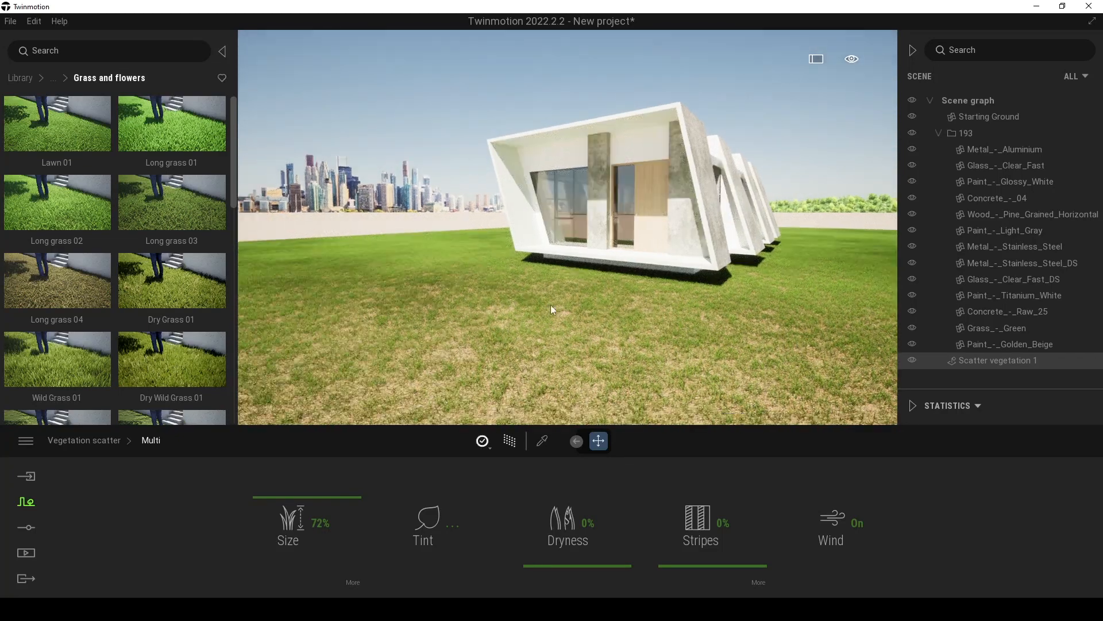
{"action": "left_click", "coordinate": [513, 388]}
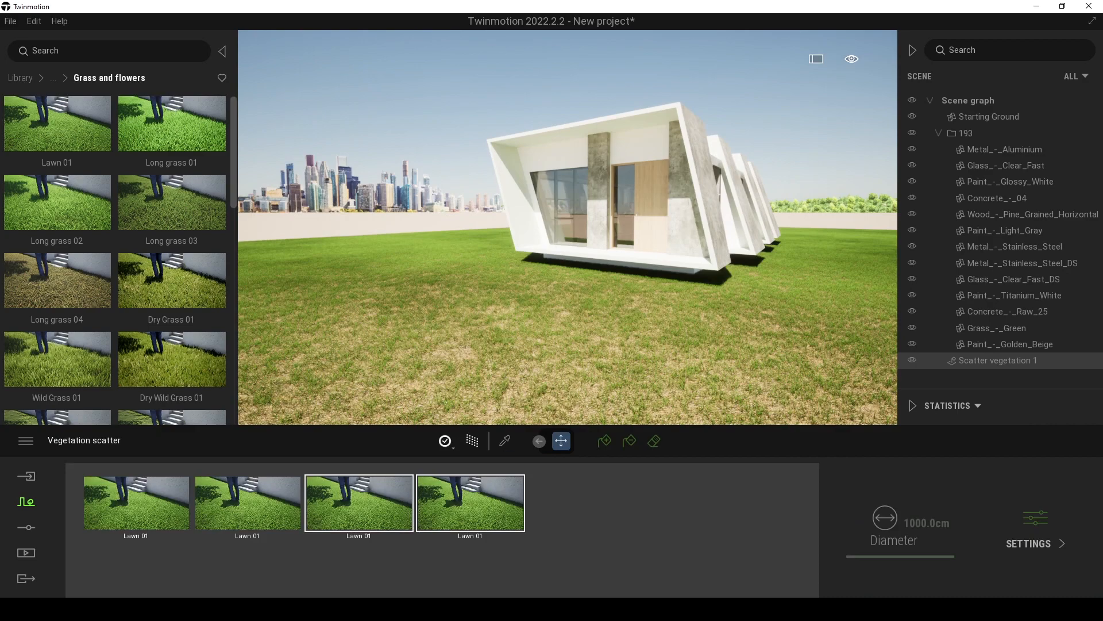
- Add Long grass 01 to the vegetation scatter list and scatter it over the ground around the house
{"action": "mouse_move", "coordinate": [81, 220]}
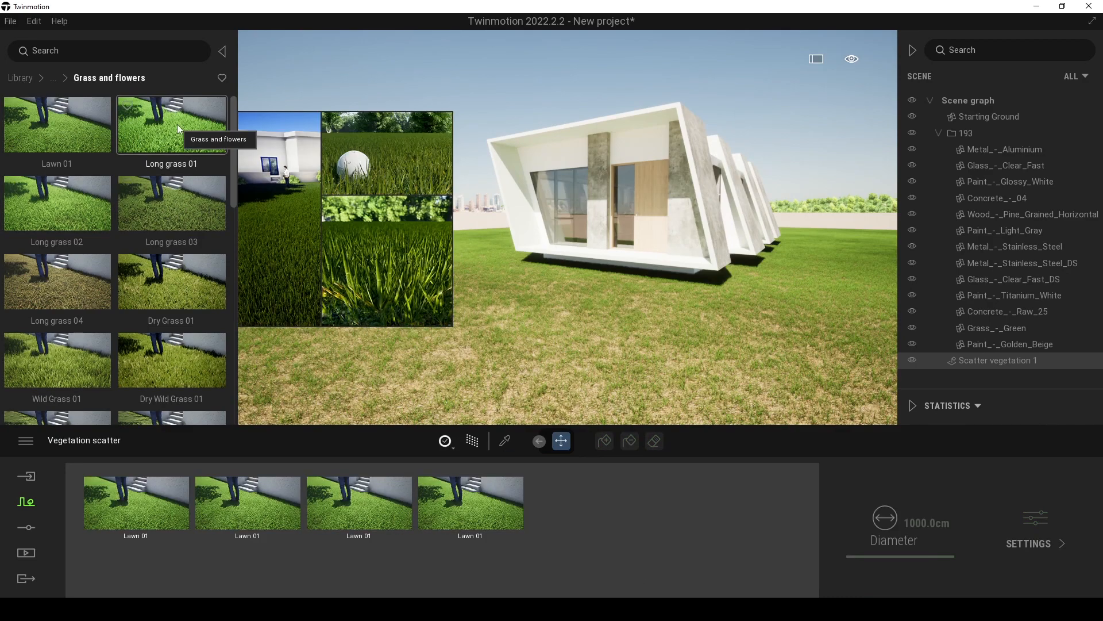
{"action": "left_click_drag", "start_coordinate": [177, 124], "coordinate": [615, 533]}
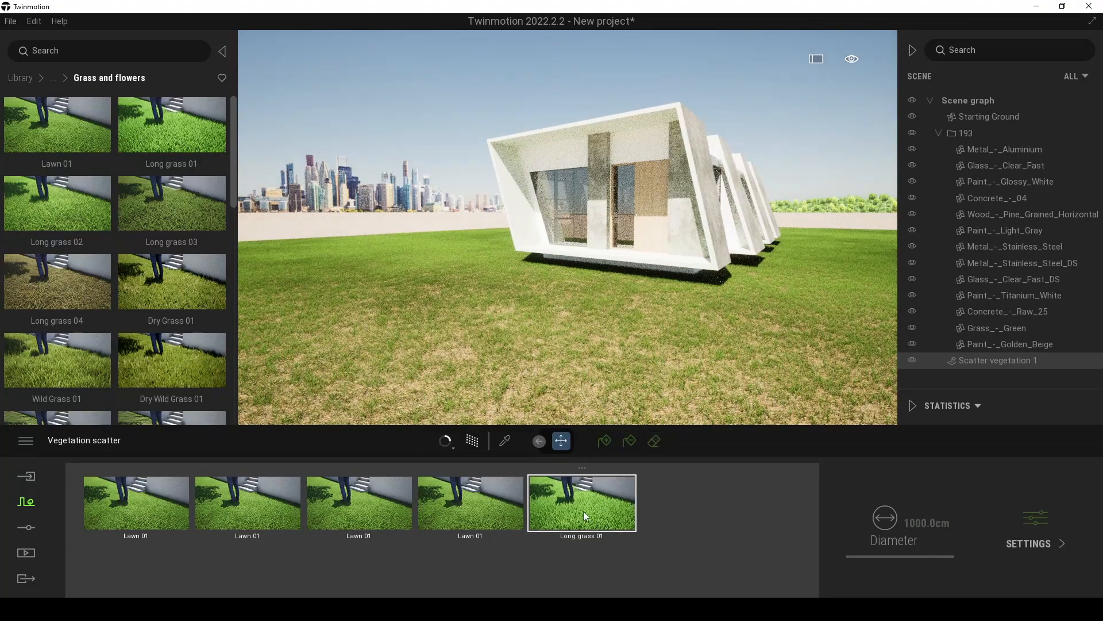
{"action": "left_click", "coordinate": [603, 443]}
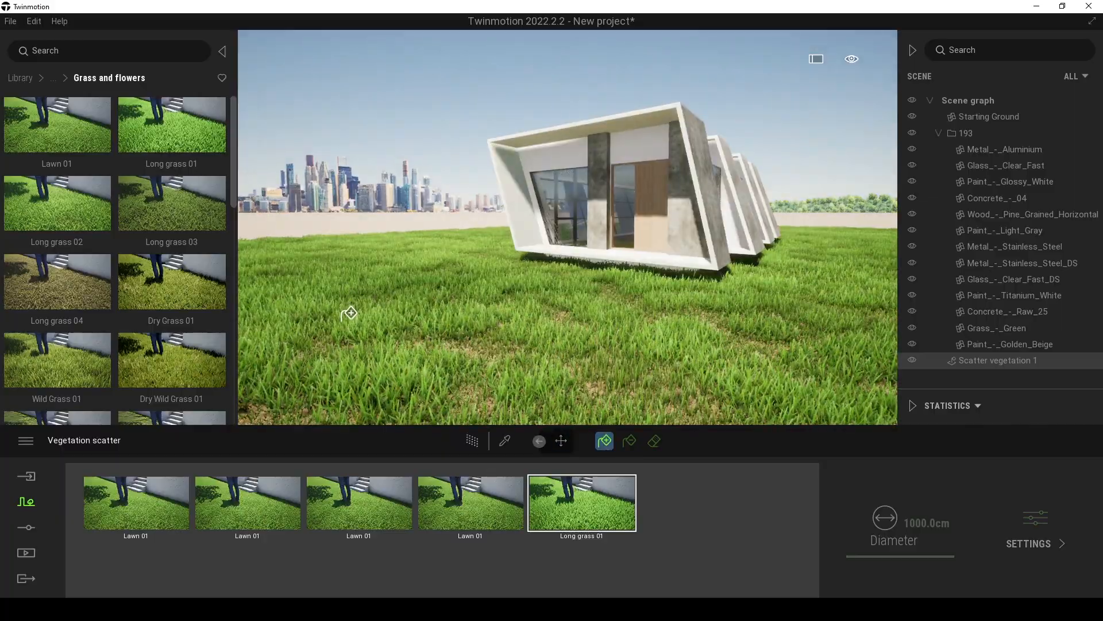
{"action": "right_click_drag", "start_coordinate": [359, 178], "coordinate": [368, 167]}
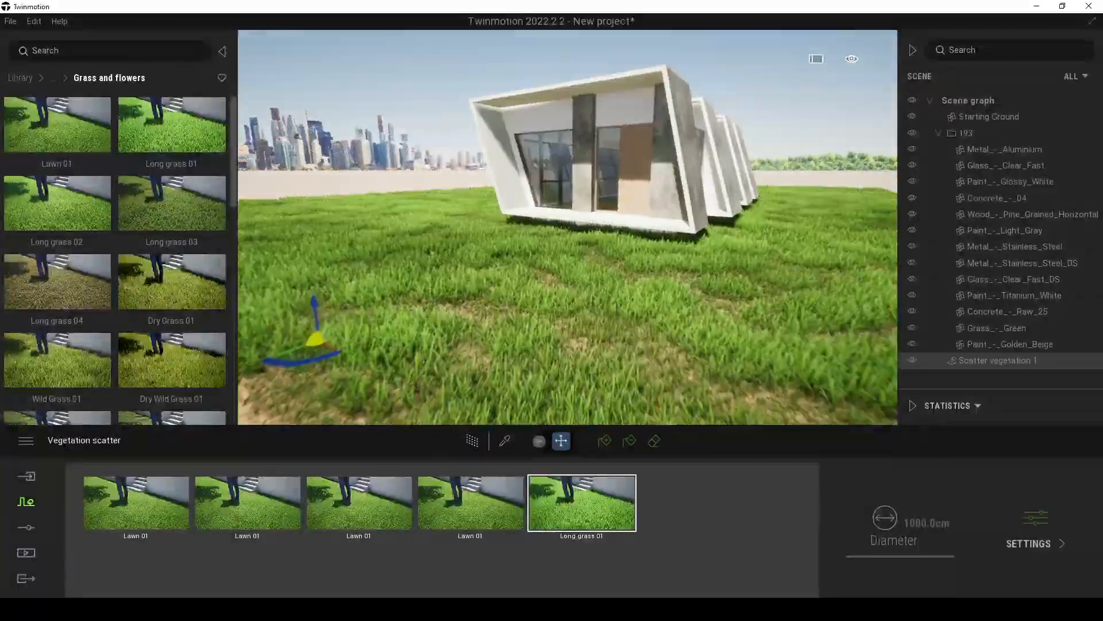
{"action": "right_click_drag", "start_coordinate": [310, 327], "coordinate": [541, 298]}
- Tint all four Lawn 01 entries and Long grass 01 light pink, colour FFDBDB
{"action": "left_click", "coordinate": [146, 514], "text": "shift"}
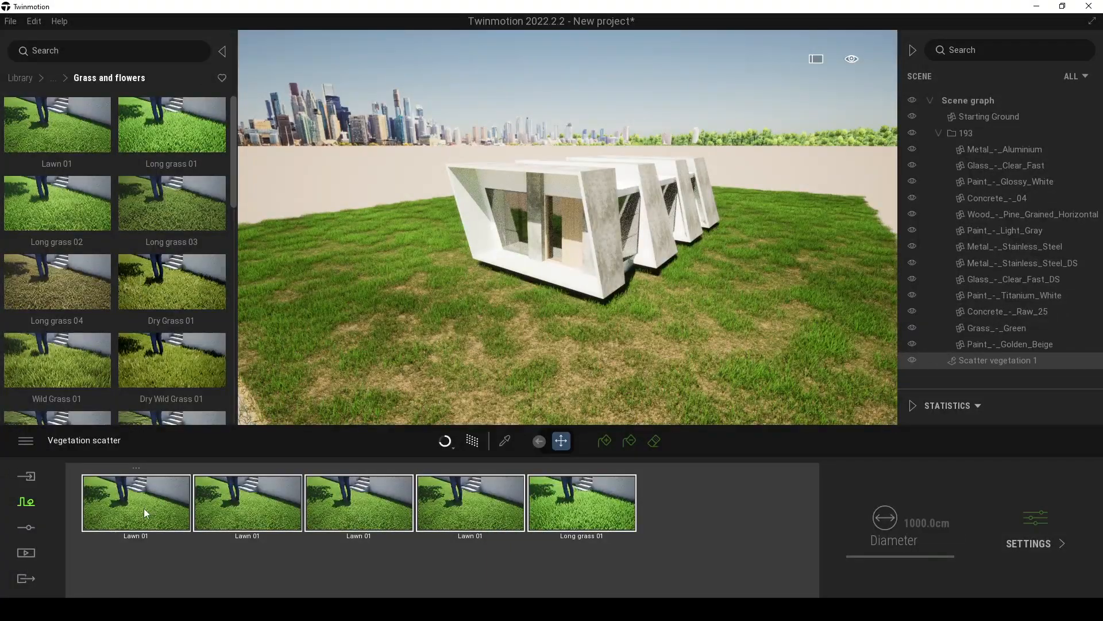
{"action": "left_click", "coordinate": [1038, 524]}
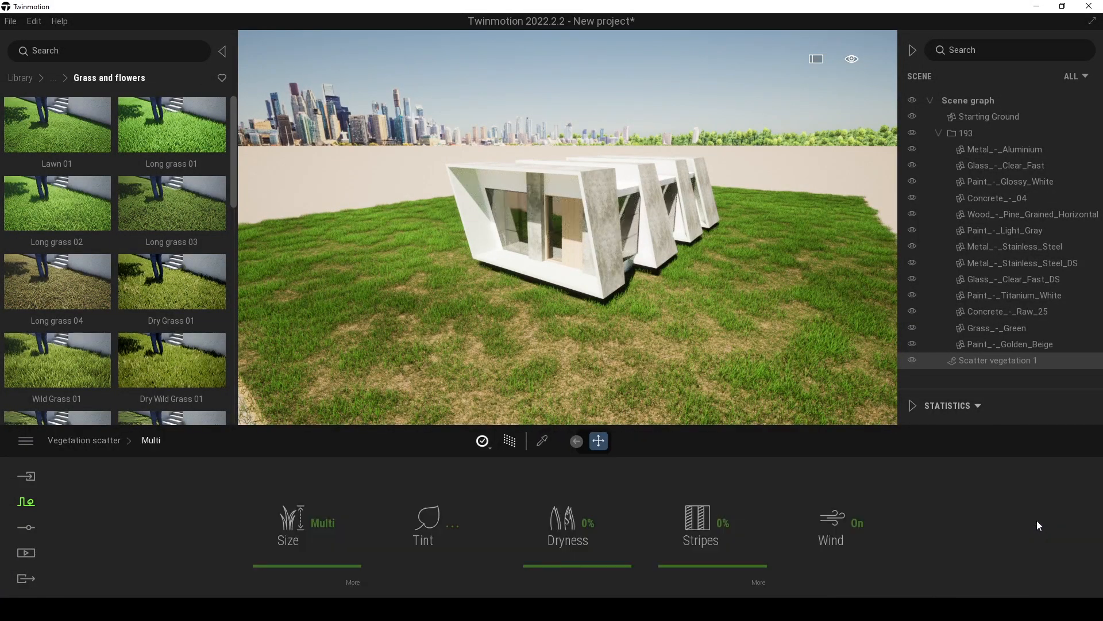
{"action": "left_click", "coordinate": [451, 528]}
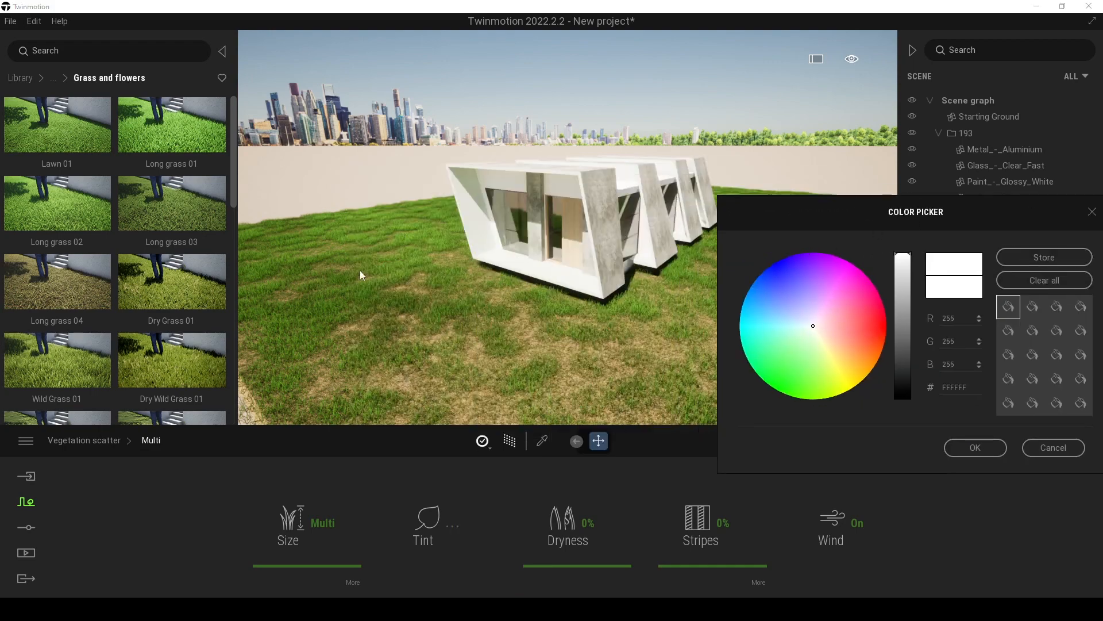
{"action": "left_click_drag", "start_coordinate": [833, 224], "coordinate": [721, 212]}
{"action": "left_click_drag", "start_coordinate": [700, 317], "coordinate": [711, 316]}
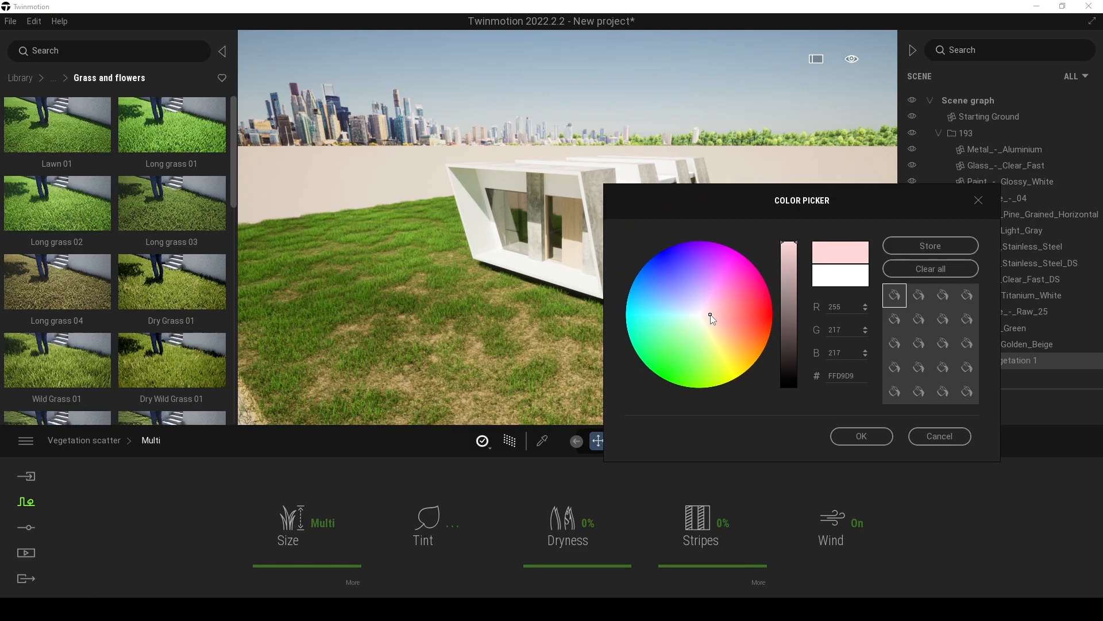
{"action": "left_click", "coordinate": [853, 435]}
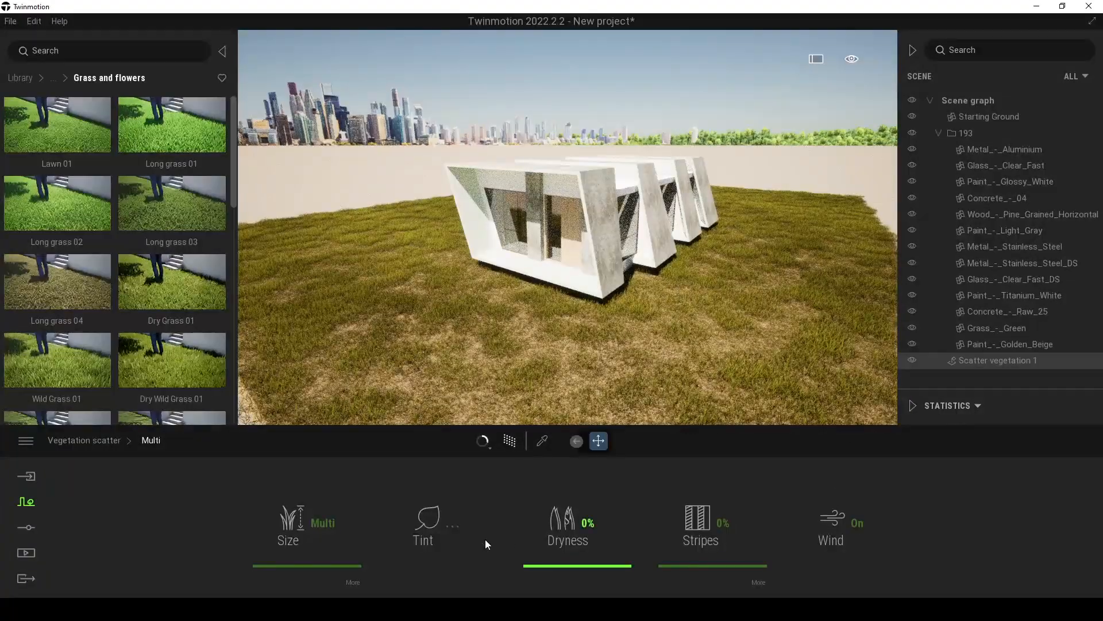
- Lighten the tint of the selected grass entries to a paler pink, colour FFECEA
{"action": "left_click", "coordinate": [402, 536]}
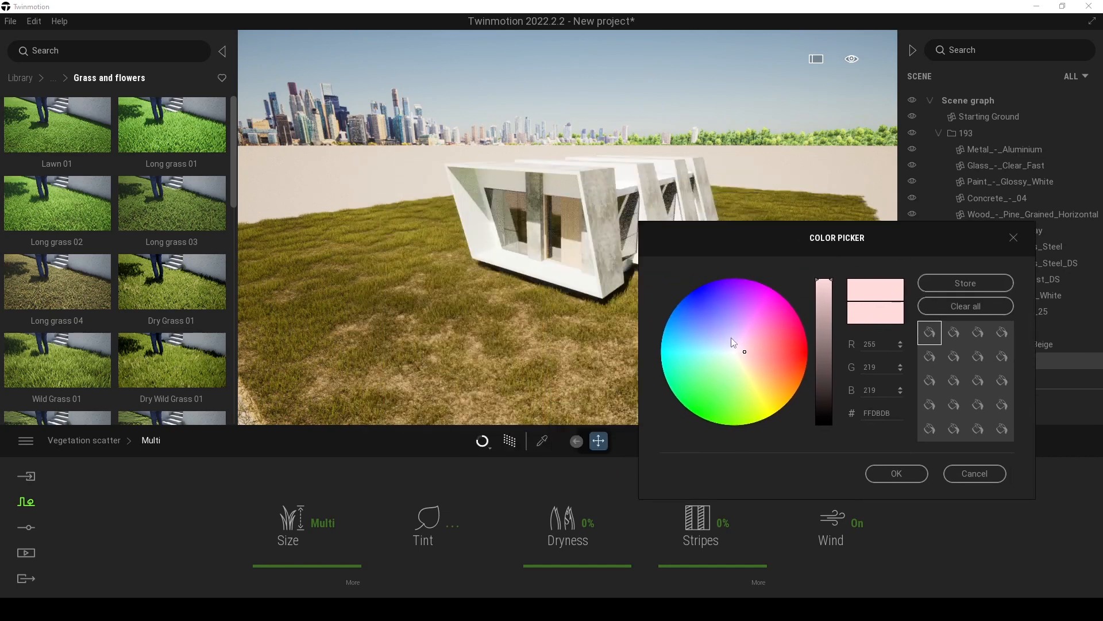
{"action": "left_click_drag", "start_coordinate": [744, 354], "coordinate": [739, 356]}
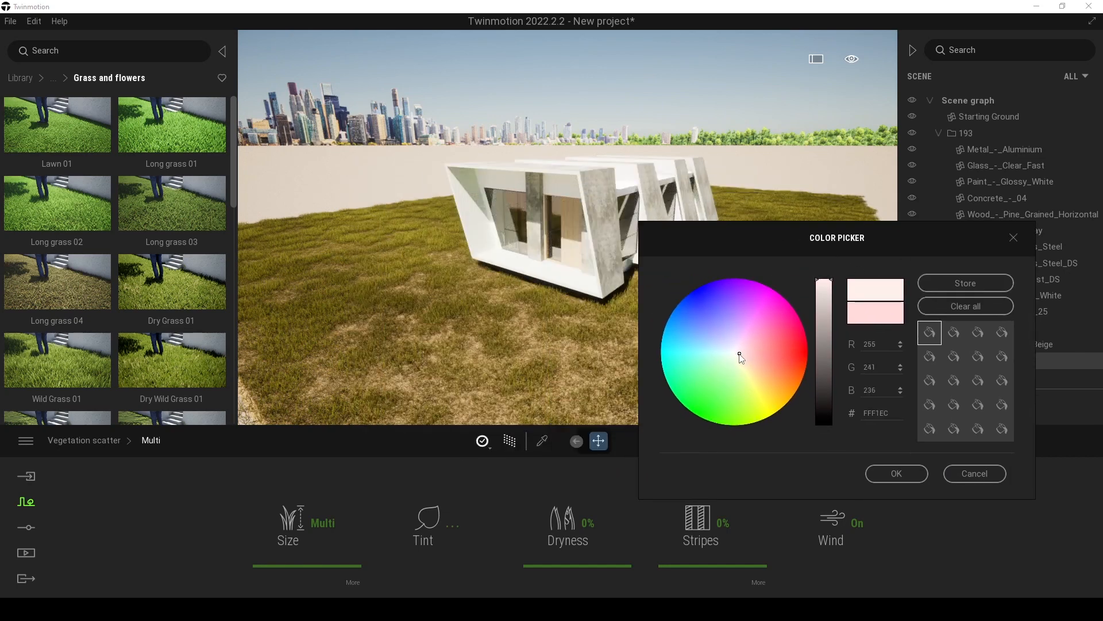
{"action": "left_click", "coordinate": [885, 474]}
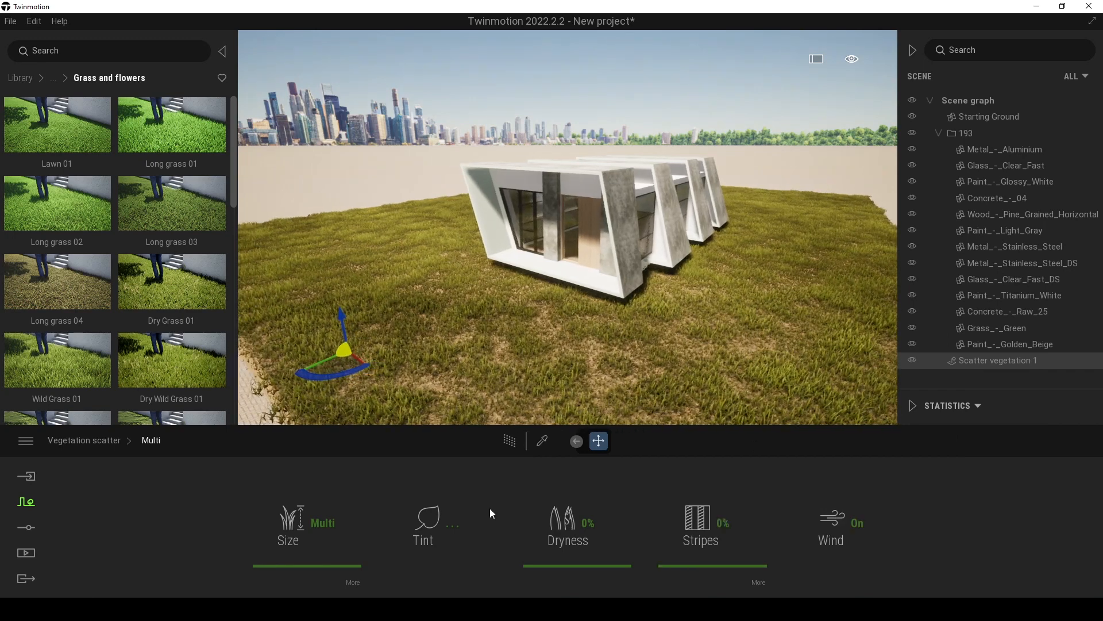
- Tint the selected grass entries a slightly darker greyish pink, colour E8DBD7, and check the lawn around the house
{"action": "left_click", "coordinate": [419, 526]}
{"action": "left_click_drag", "start_coordinate": [612, 177], "coordinate": [924, 220]}
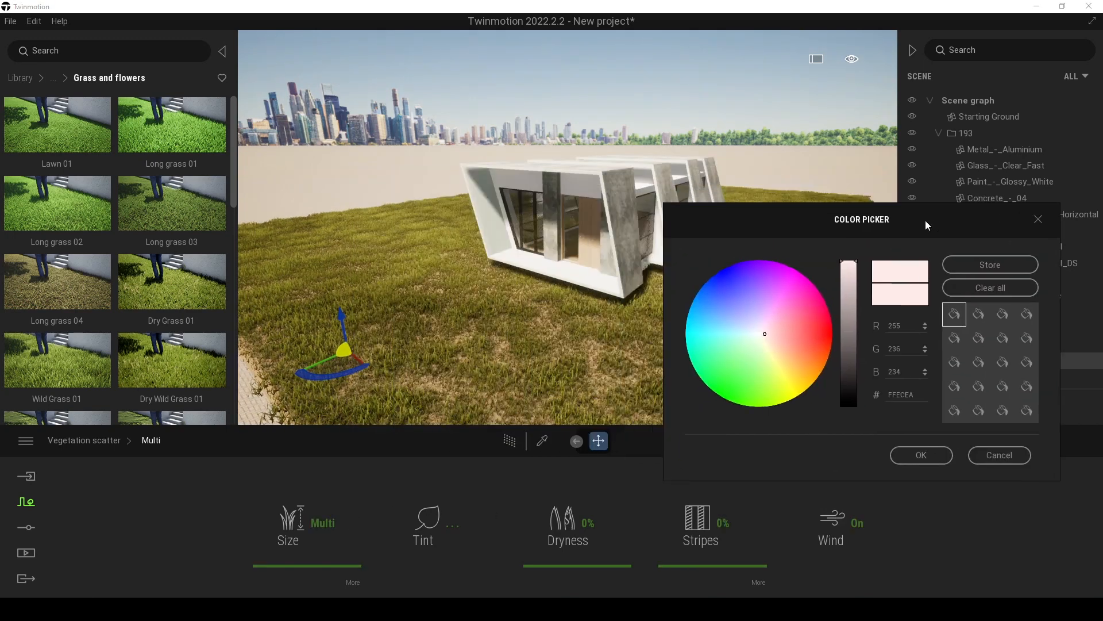
{"action": "left_click_drag", "start_coordinate": [765, 335], "coordinate": [766, 340]}
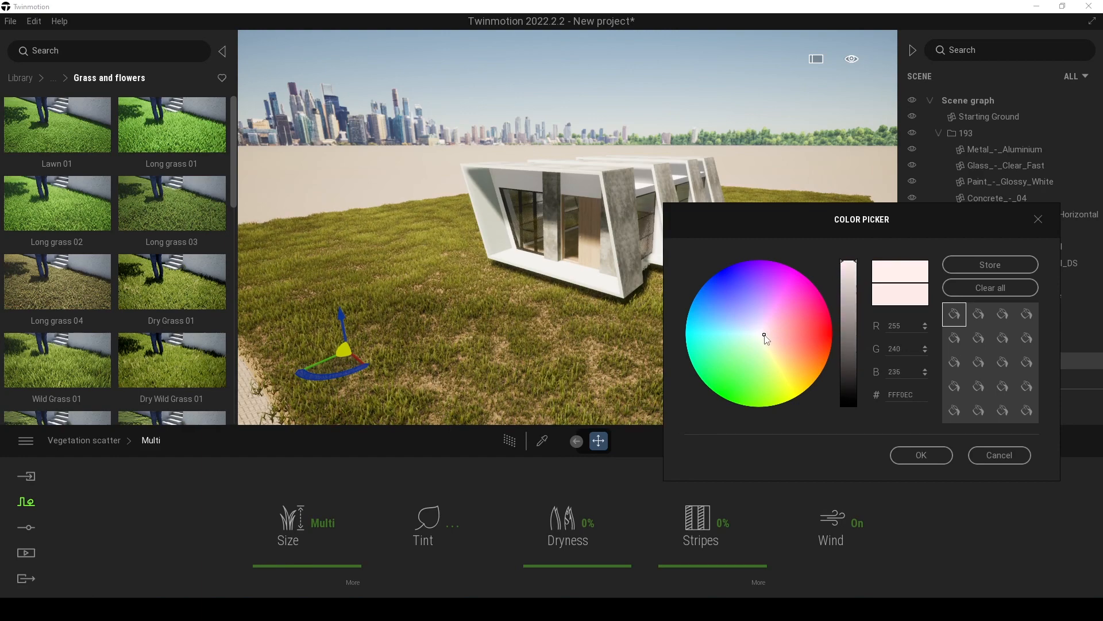
{"action": "left_click_drag", "start_coordinate": [848, 262], "coordinate": [848, 273]}
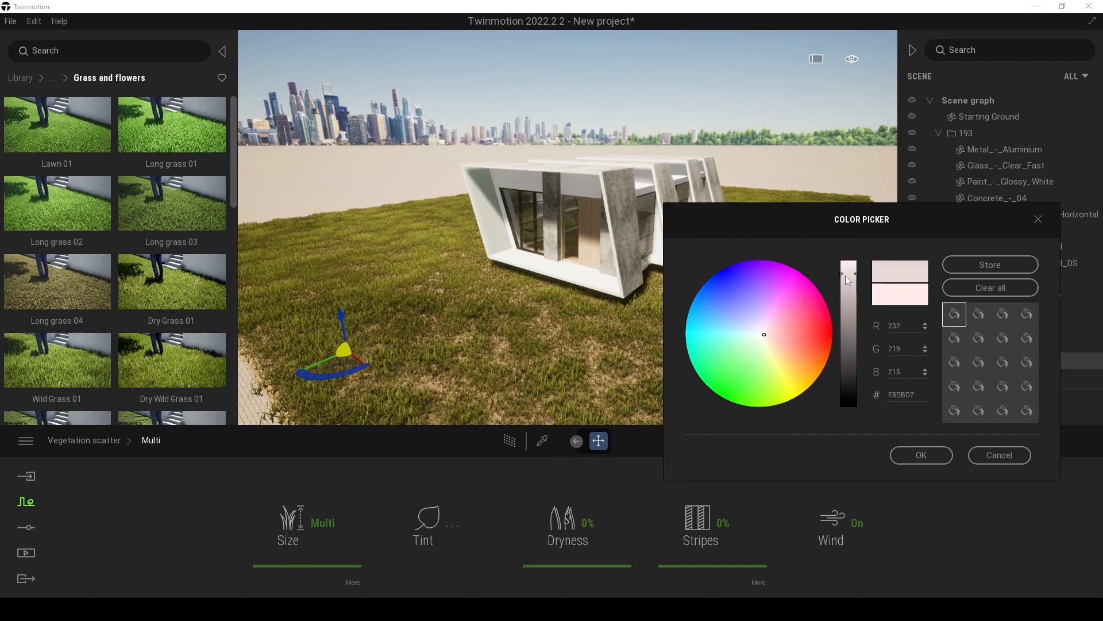
{"action": "left_click", "coordinate": [922, 461]}
{"action": "scroll", "coordinate": [764, 260], "scroll_direction": "down", "scroll_amount": 3}
{"action": "mouse_move", "coordinate": [763, 259]}
{"action": "right_mouse_down"}
{"action": "mouse_move", "coordinate": [733, 244]}
{"action": "mouse_move", "coordinate": [766, 244]}
{"action": "right_mouse_up"}
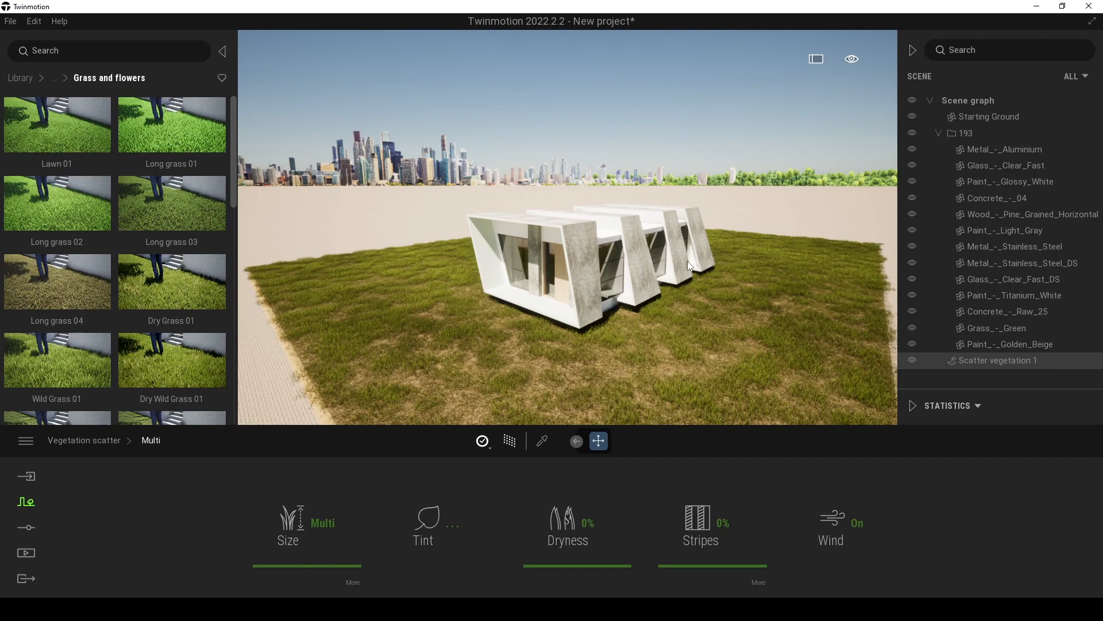
{"action": "mouse_move", "coordinate": [696, 282]}
{"action": "right_mouse_down"}
{"action": "mouse_move", "coordinate": [711, 302]}
{"action": "mouse_move", "coordinate": [707, 281]}
{"action": "mouse_move", "coordinate": [718, 281]}
{"action": "right_mouse_up"}
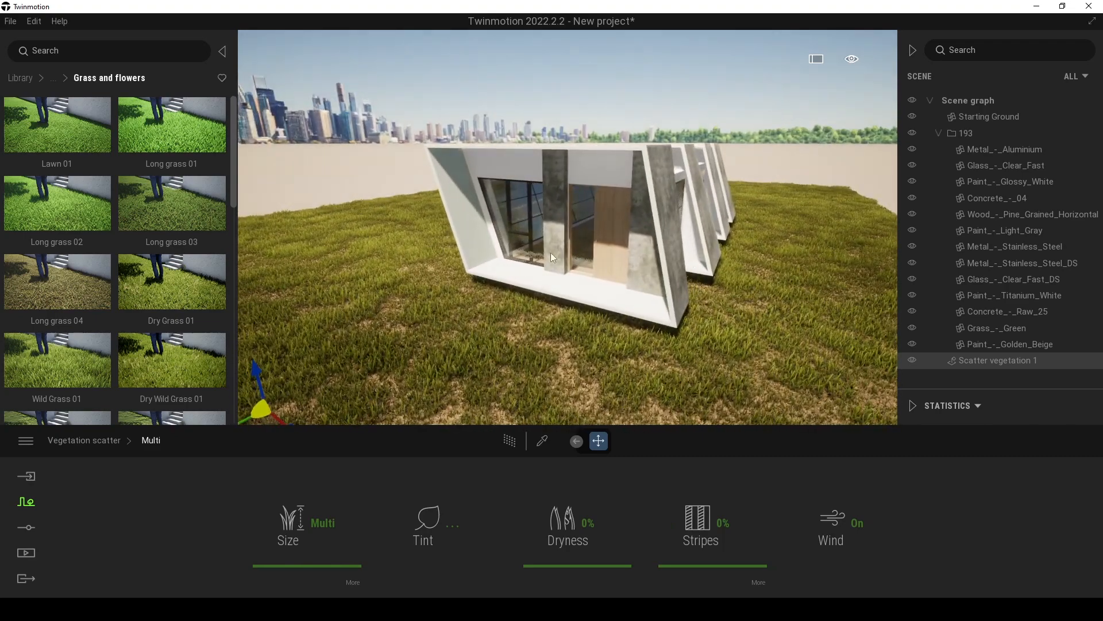
- Clear the selection, inspect the tinted grass in front of the house up close, and return to the library's main categories
{"action": "left_click", "coordinate": [364, 134]}
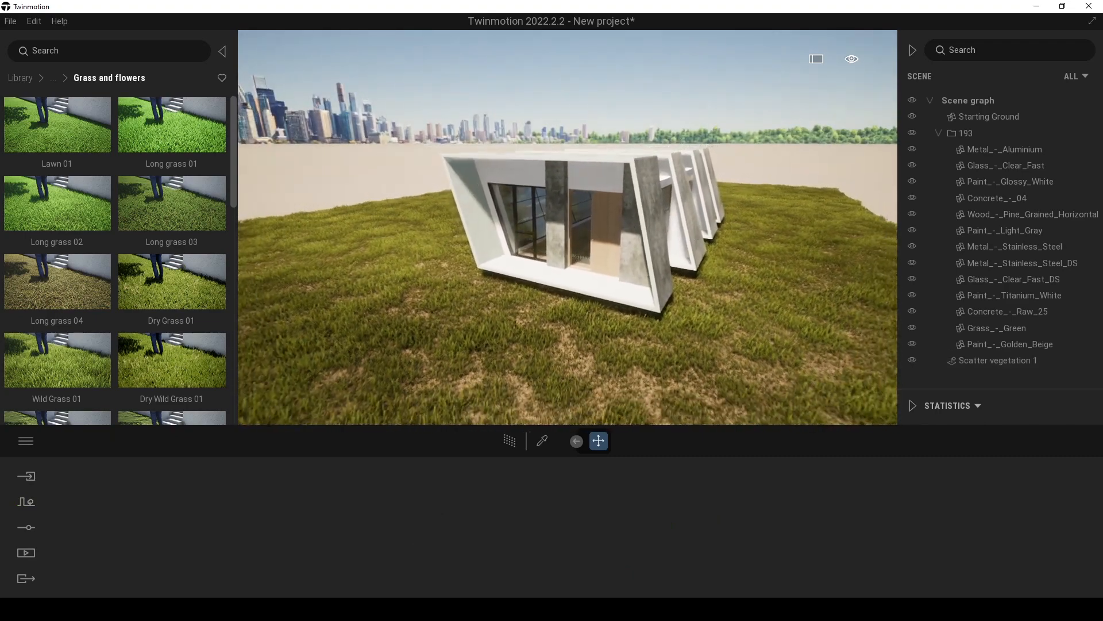
{"action": "right_click_drag", "start_coordinate": [695, 240], "coordinate": [669, 253]}
{"action": "key", "text": "w"}
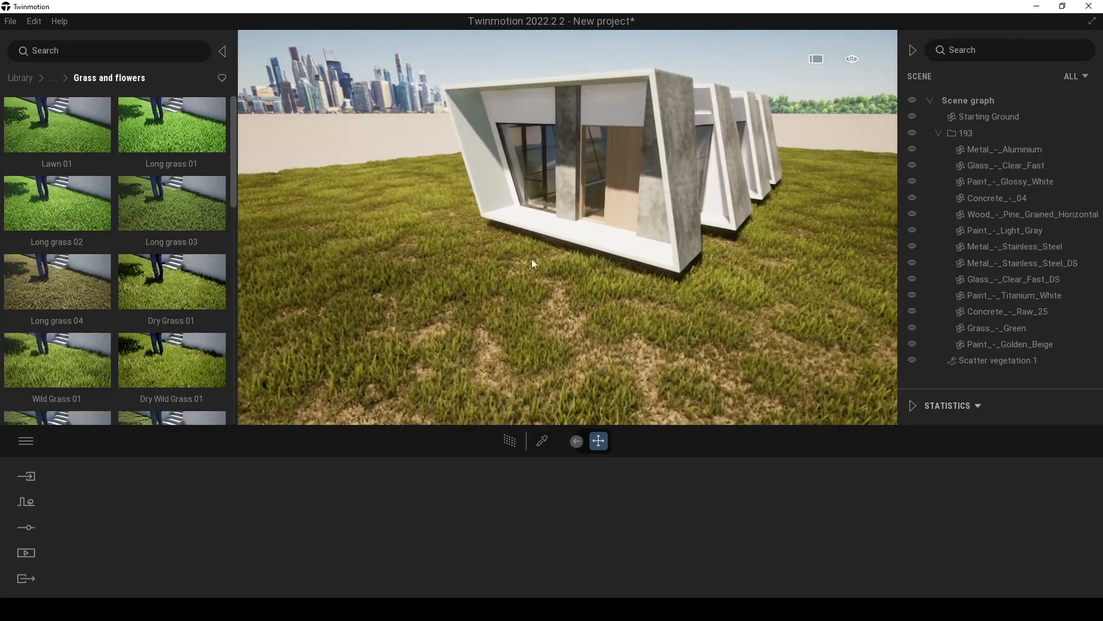
{"action": "left_click", "coordinate": [20, 77]}
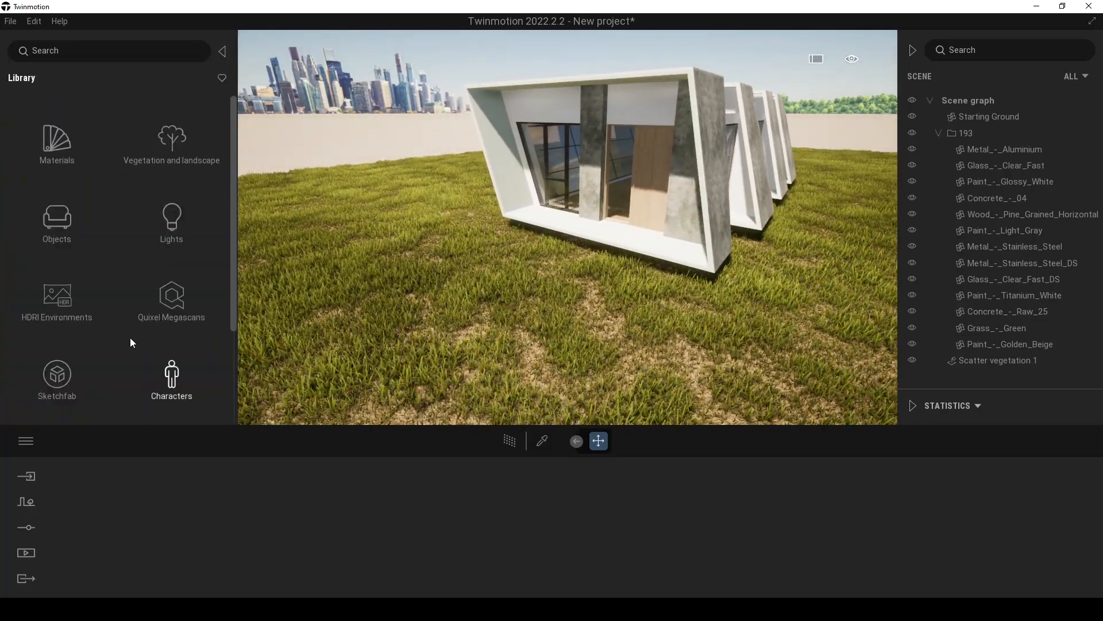
{"action": "right_click_drag", "start_coordinate": [474, 297], "coordinate": [473, 294]}
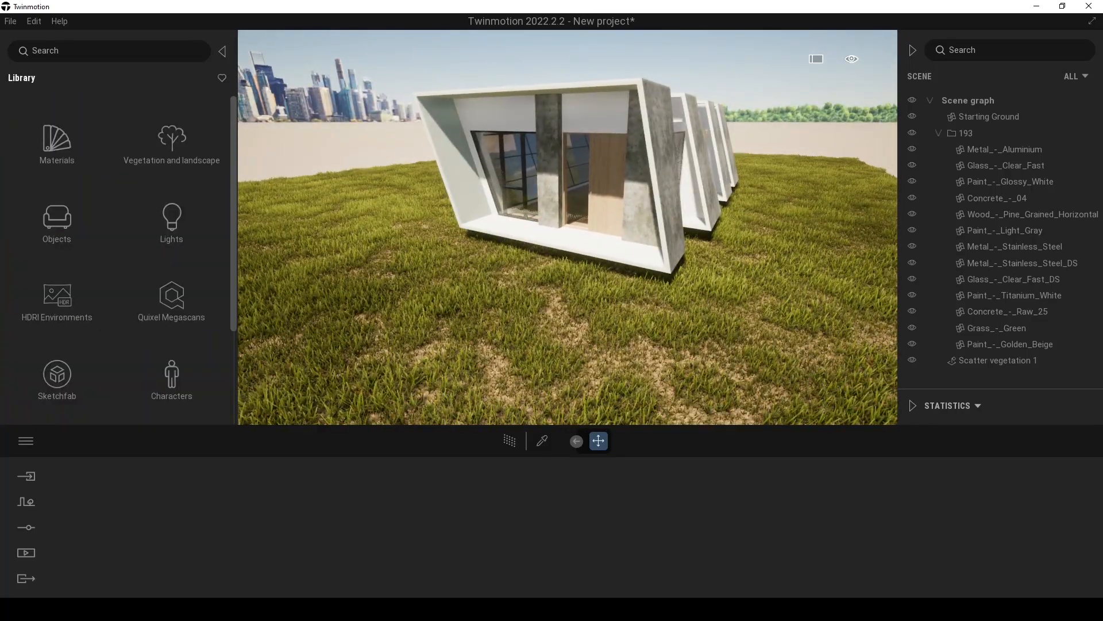
- Switch to ARCHICAD to view the house model in 3D, then return to Twinmotion
{"action": "left_click", "coordinate": [436, 609]}
{"action": "middle_click_drag", "start_coordinate": [703, 363], "coordinate": [587, 333], "text": "shift"}
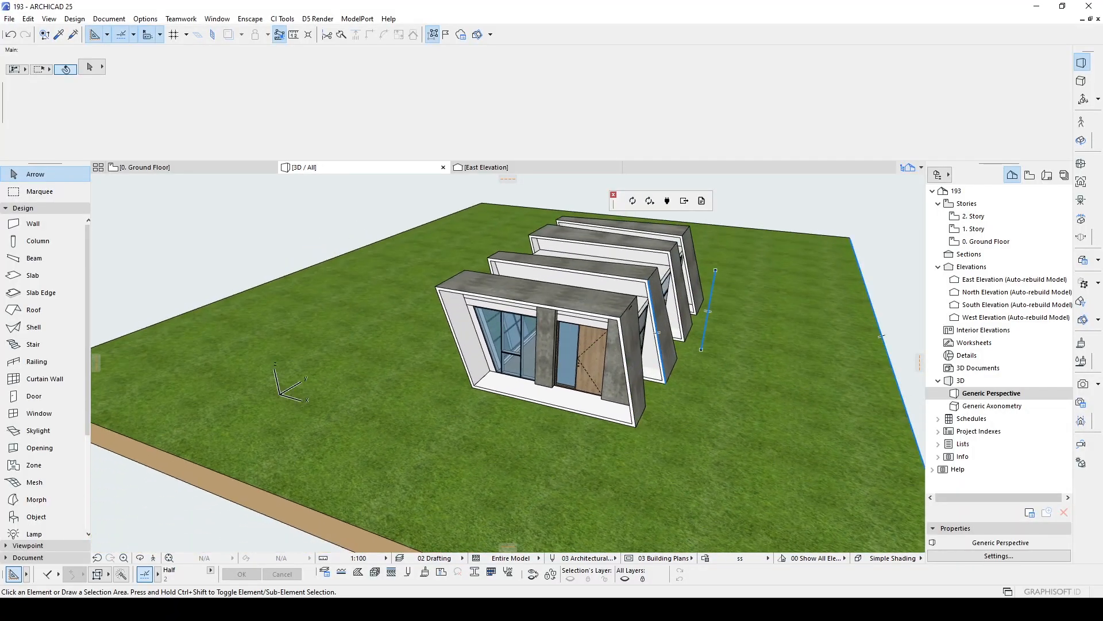
{"action": "key", "text": "alt+Tab"}
{"action": "middle_click_drag", "start_coordinate": [541, 301], "coordinate": [314, 174], "text": "shift"}
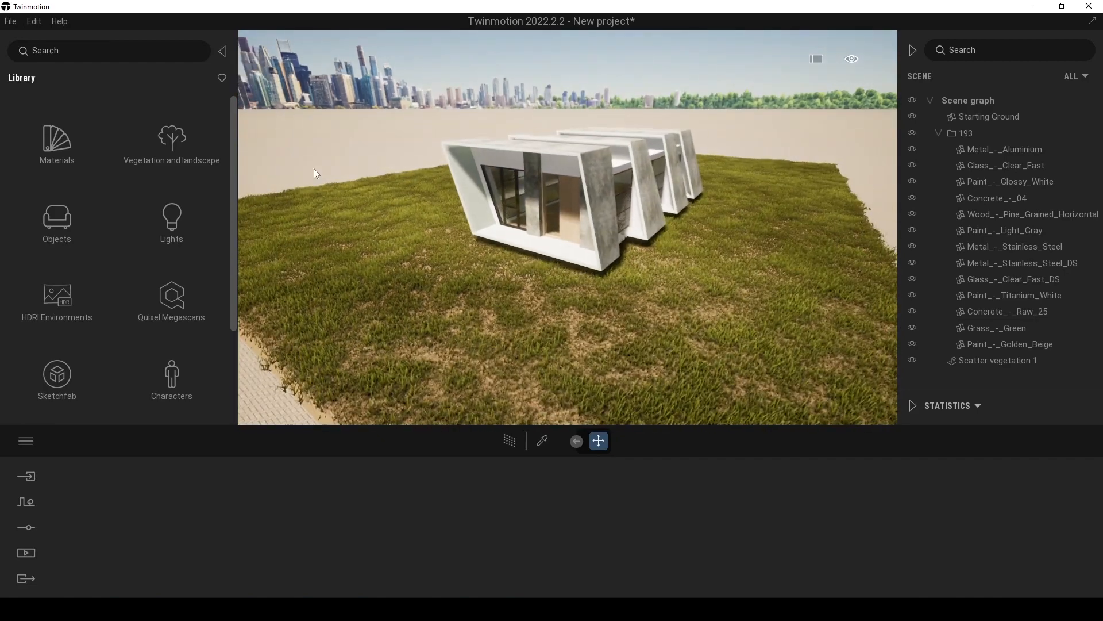
- Place a Box 1m primitive on the grass in front of the house's front opening
{"action": "left_click", "coordinate": [52, 225]}
{"action": "scroll", "coordinate": [581, 219], "scroll_direction": "down", "scroll_amount": 2}
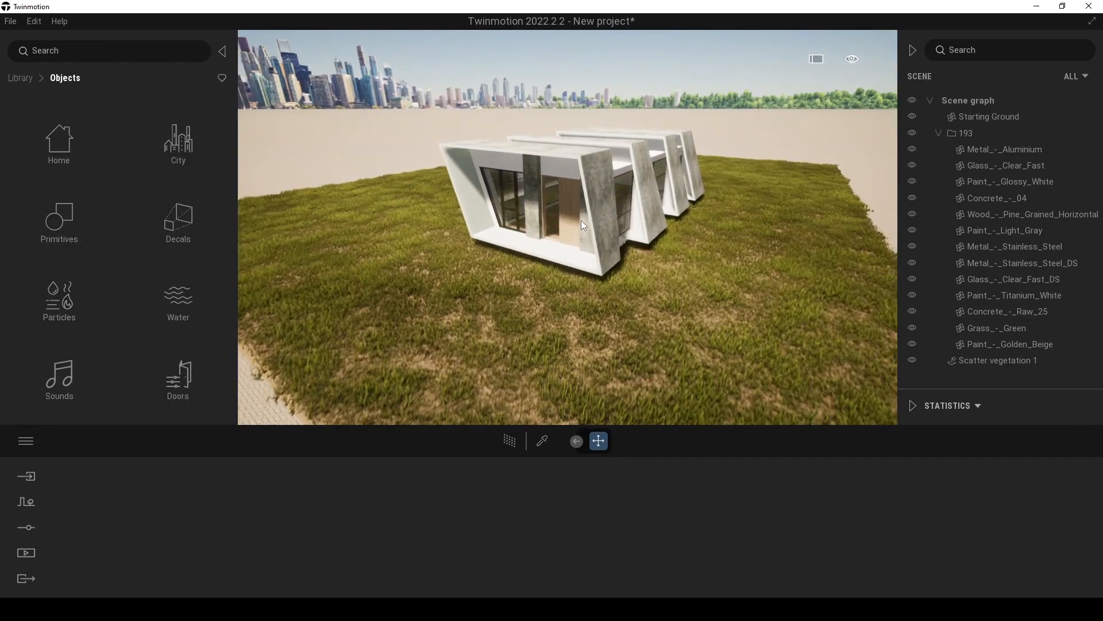
{"action": "scroll", "coordinate": [580, 220], "scroll_direction": "up", "scroll_amount": 2}
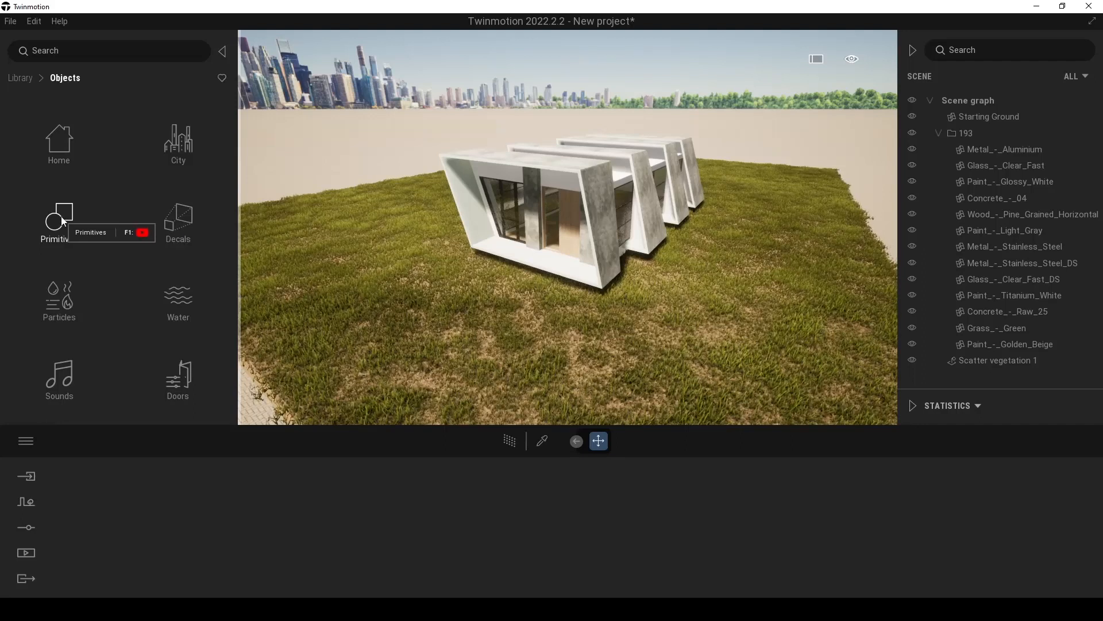
{"action": "left_click", "coordinate": [63, 224]}
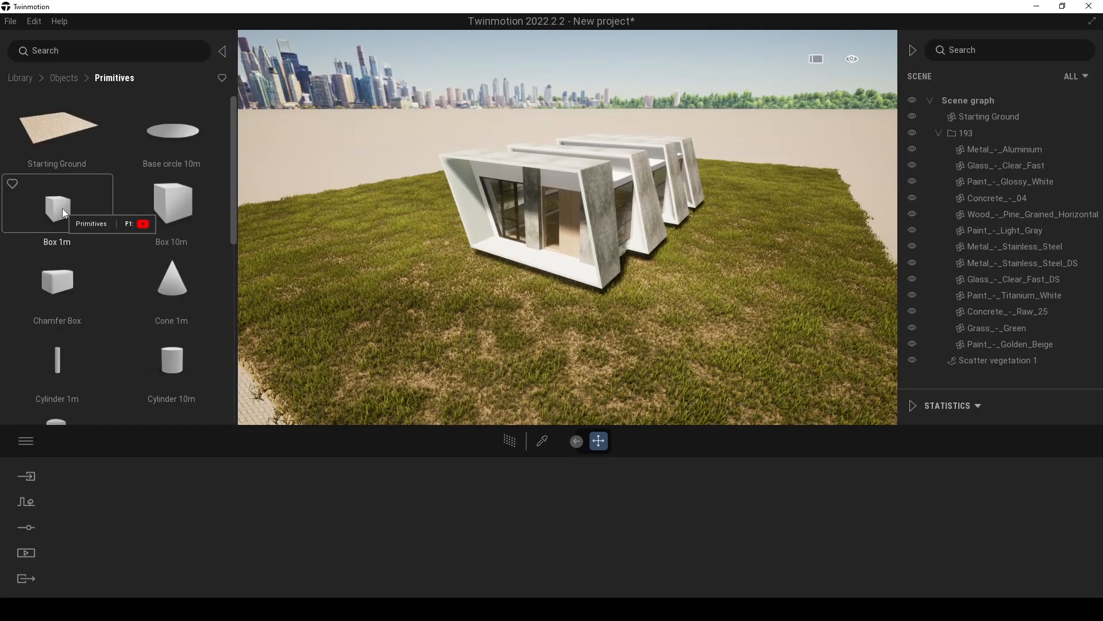
{"action": "left_click_drag", "start_coordinate": [62, 208], "coordinate": [533, 312]}
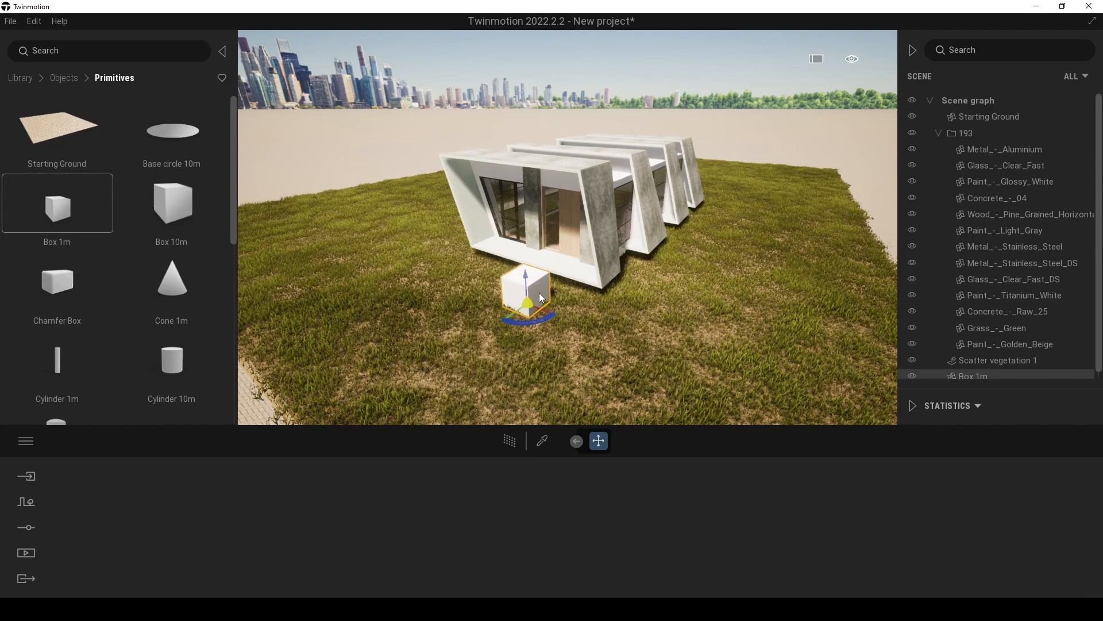
{"action": "double_click", "coordinate": [973, 375]}
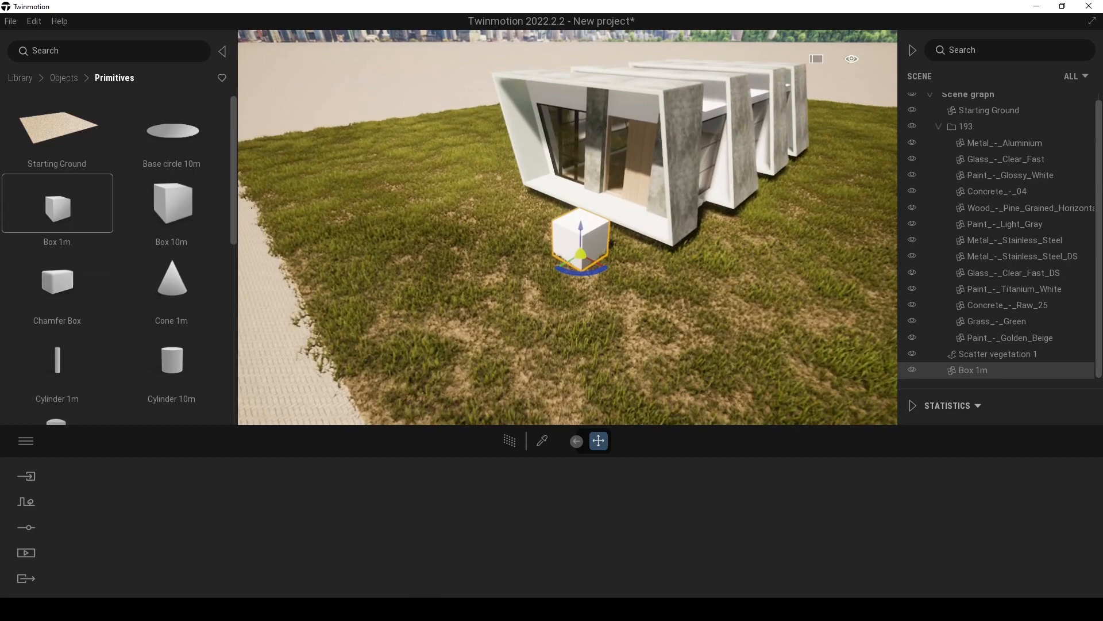
{"action": "scroll", "coordinate": [673, 204], "scroll_direction": "down", "scroll_amount": 2}
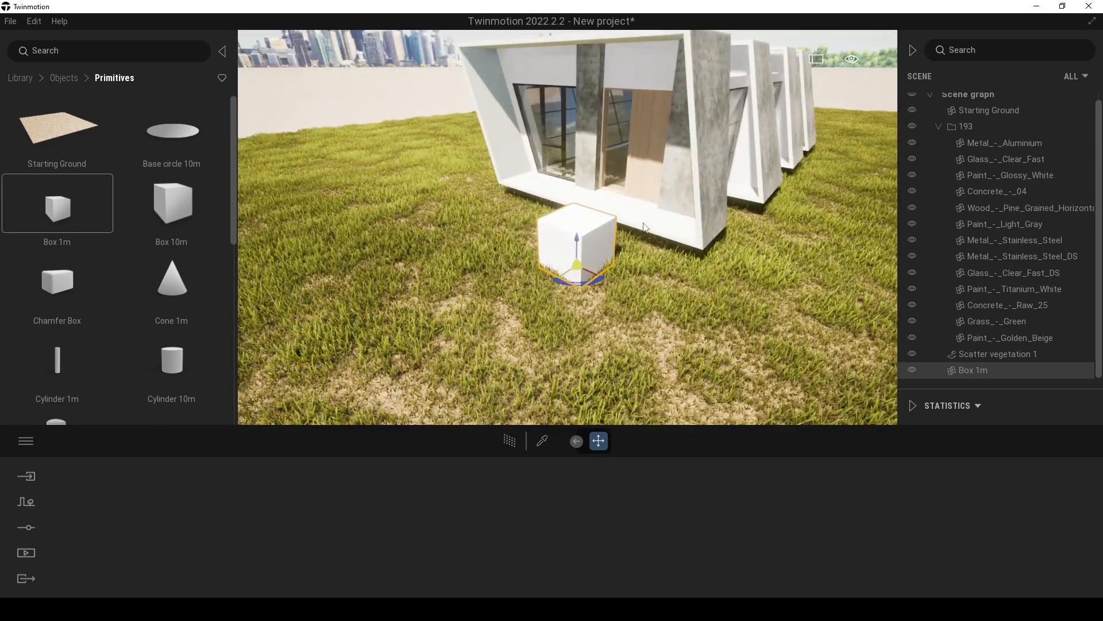
- Scale the box into a flat, elongated slab, about 2.64 along the house front and about 0.56 deep
{"action": "left_click_drag", "start_coordinate": [577, 238], "coordinate": [581, 388]}
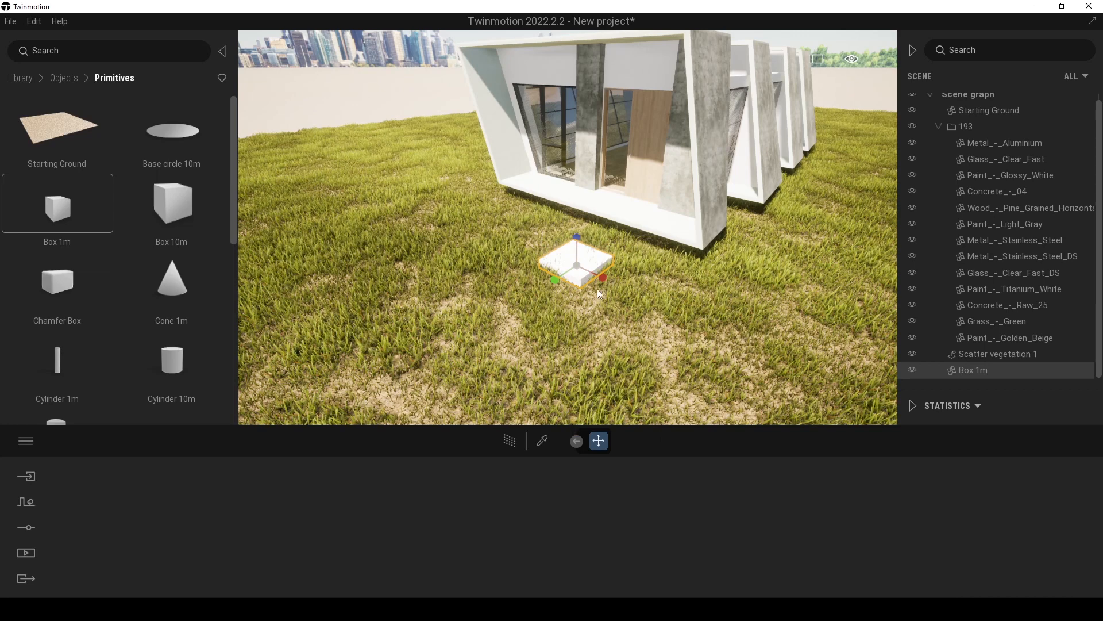
{"action": "left_click_drag", "start_coordinate": [603, 278], "coordinate": [695, 325]}
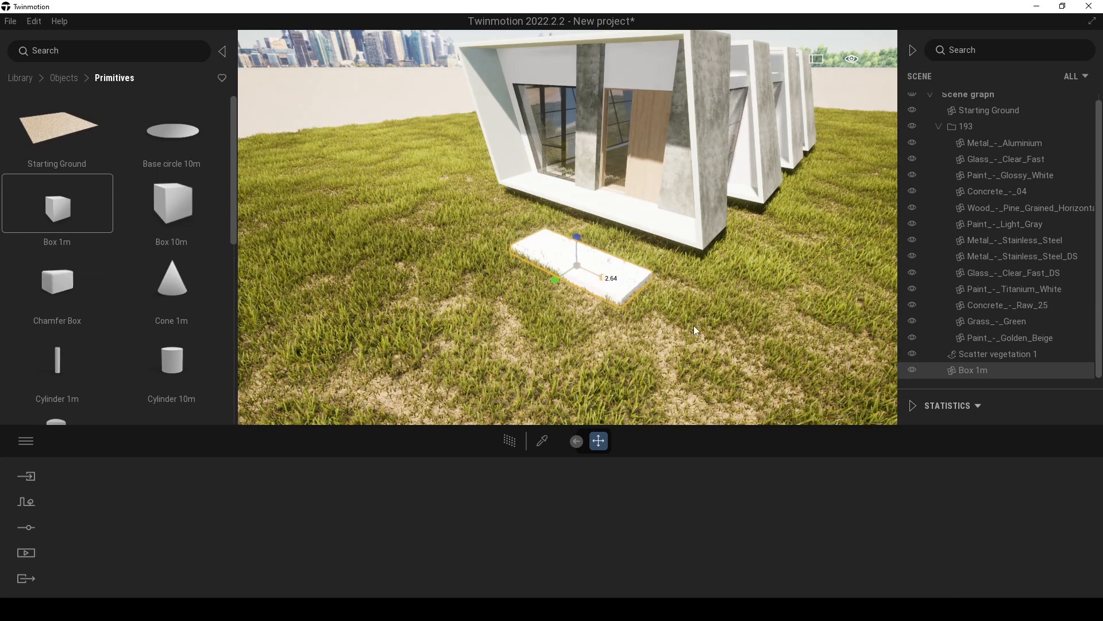
{"action": "left_click_drag", "start_coordinate": [558, 281], "coordinate": [615, 253]}
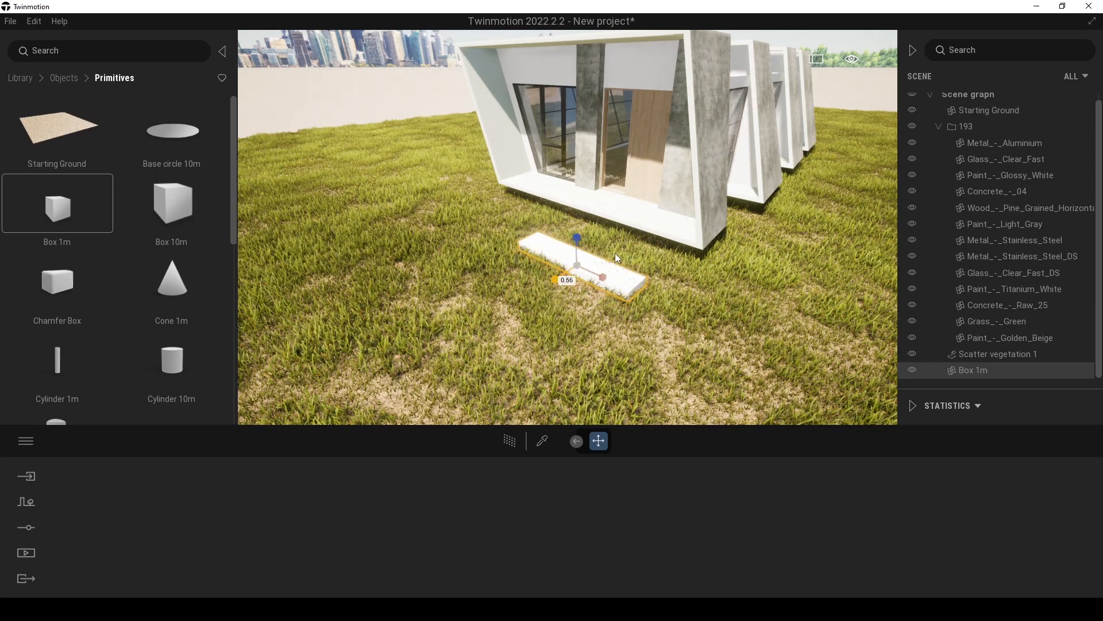
- Adjust the slab's position so that it sits like a step on the grass before the house's front opening
{"action": "right_click_drag", "start_coordinate": [625, 260], "coordinate": [712, 261]}
{"action": "mouse_move", "coordinate": [598, 290]}
{"action": "right_mouse_down"}
{"action": "mouse_move", "coordinate": [650, 282]}
{"action": "mouse_move", "coordinate": [581, 288]}
{"action": "mouse_move", "coordinate": [598, 290]}
{"action": "right_mouse_up"}
{"action": "mouse_move", "coordinate": [578, 277]}
{"action": "left_click_drag", "start_coordinate": [547, 260], "coordinate": [549, 258]}
{"action": "right_click_drag", "start_coordinate": [546, 304], "coordinate": [530, 304]}
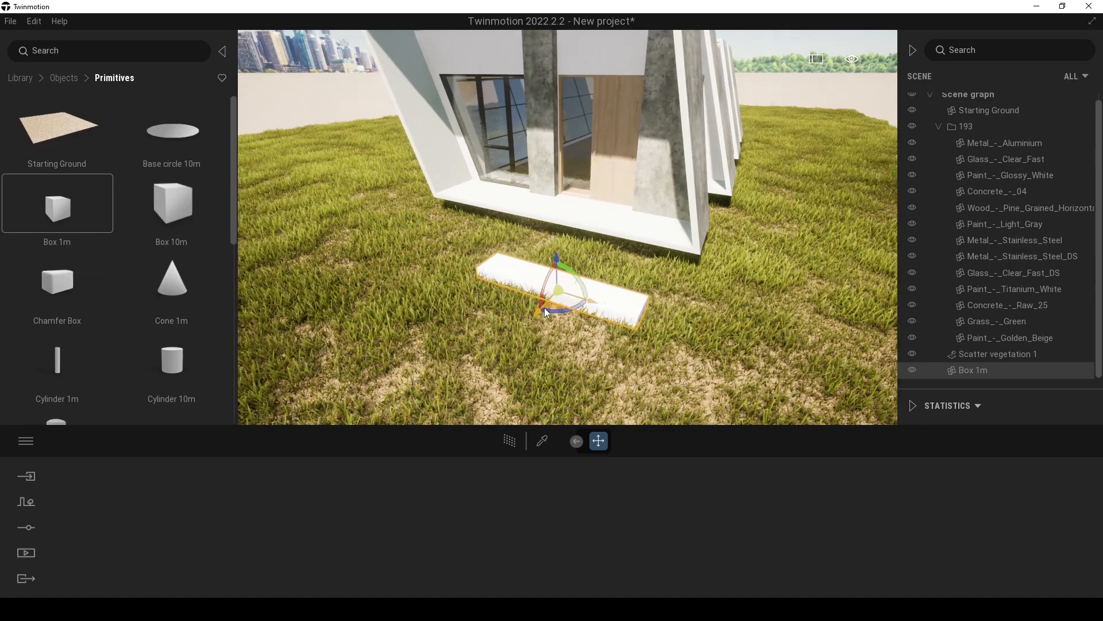
{"action": "left_click_drag", "start_coordinate": [539, 315], "coordinate": [550, 302]}
{"action": "key", "text": "d"}
{"action": "right_click_drag", "start_coordinate": [636, 305], "coordinate": [633, 305]}
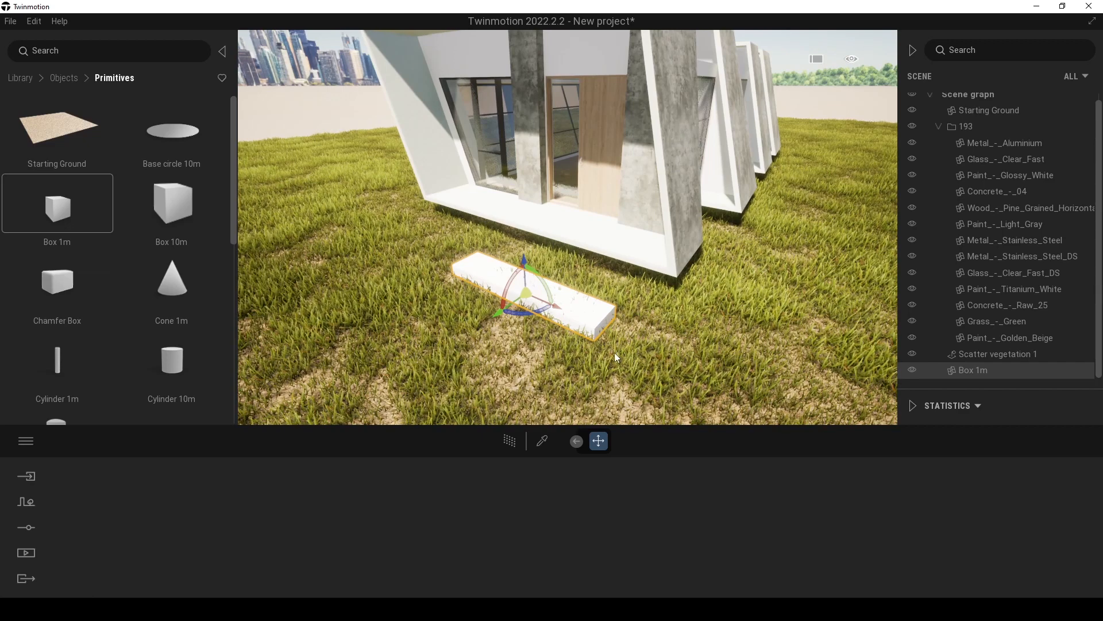
- Browse the Quixel Megascans wood surfaces, including the Board materials, for a finish for the slab
{"action": "left_click", "coordinate": [63, 79]}
{"action": "left_click", "coordinate": [17, 80]}
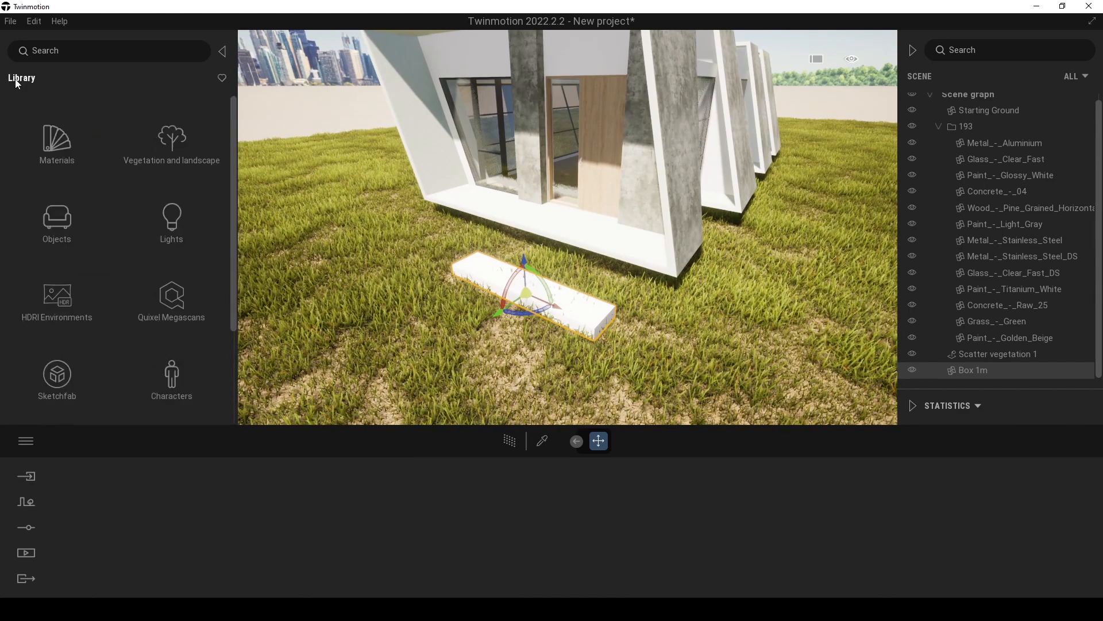
{"action": "left_click", "coordinate": [174, 298]}
{"action": "left_click", "coordinate": [67, 236]}
{"action": "mouse_move", "coordinate": [234, 121]}
{"action": "left_mouse_down"}
{"action": "mouse_move", "coordinate": [226, 346]}
{"action": "mouse_move", "coordinate": [238, 202]}
{"action": "mouse_move", "coordinate": [222, 117]}
{"action": "left_mouse_up"}
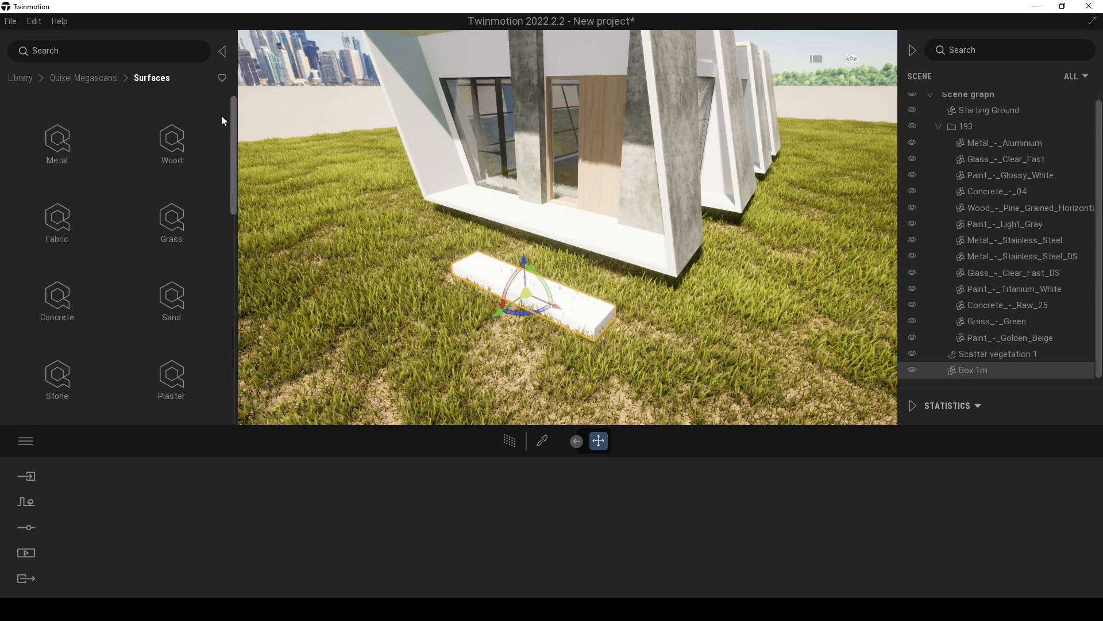
{"action": "left_click", "coordinate": [172, 140]}
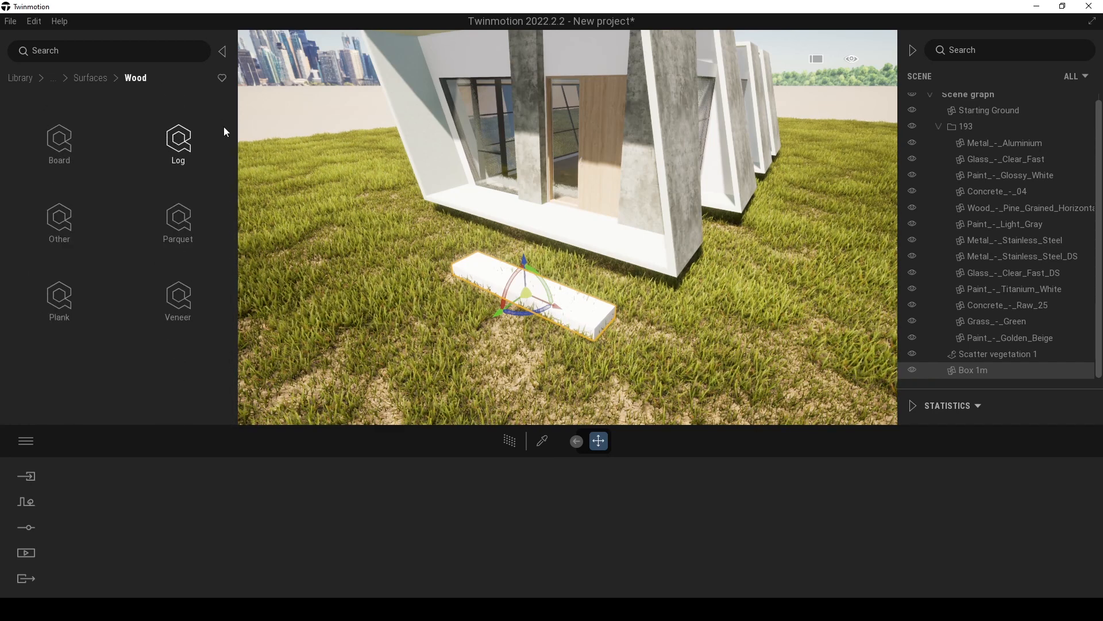
{"action": "left_click", "coordinate": [64, 159]}
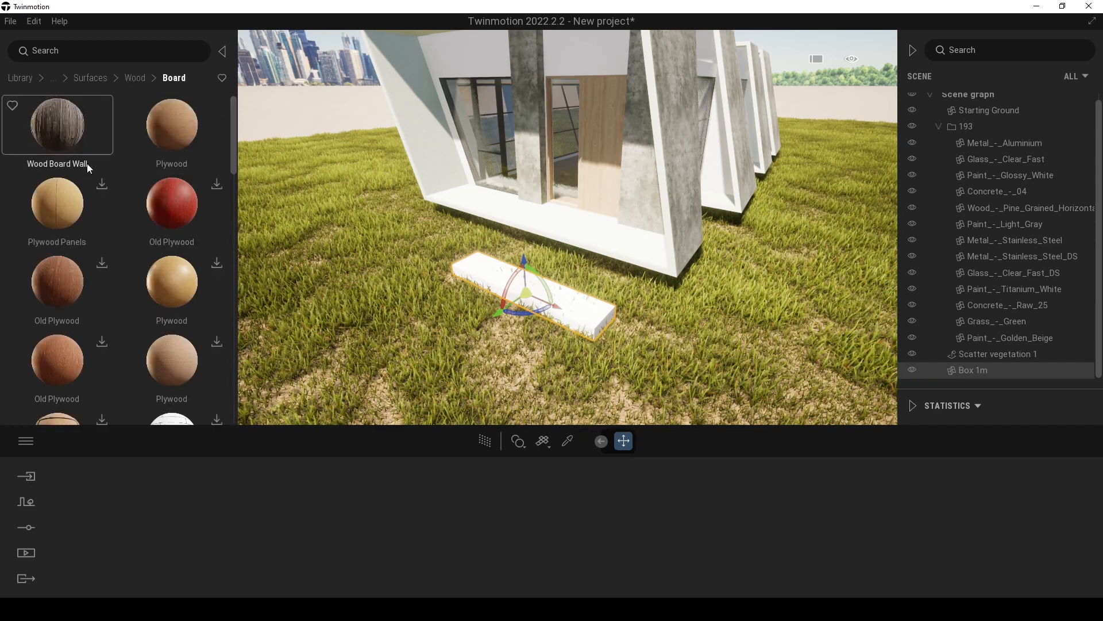
{"action": "scroll", "coordinate": [219, 158], "scroll_direction": "down", "scroll_amount": 2}
{"action": "scroll", "coordinate": [219, 158], "scroll_direction": "up", "scroll_amount": 2}
{"action": "left_click", "coordinate": [139, 80]}
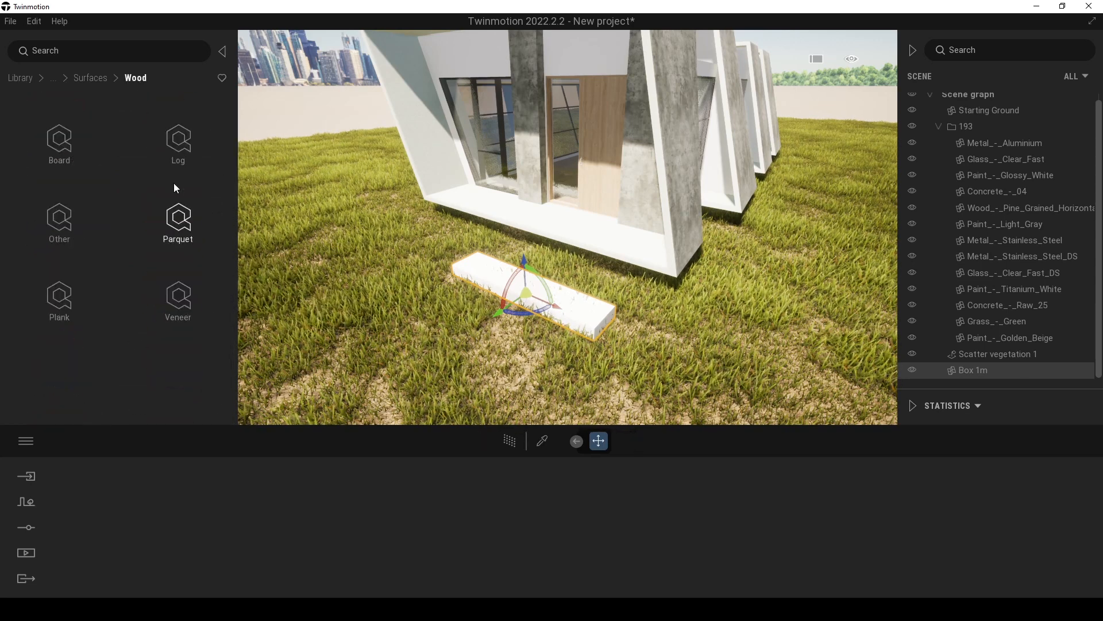
- Apply the Worn Wooden Planks material from the Megascans Plank surfaces to the slab in front of the house
{"action": "left_click", "coordinate": [66, 290]}
{"action": "left_click_drag", "start_coordinate": [235, 149], "coordinate": [238, 238]}
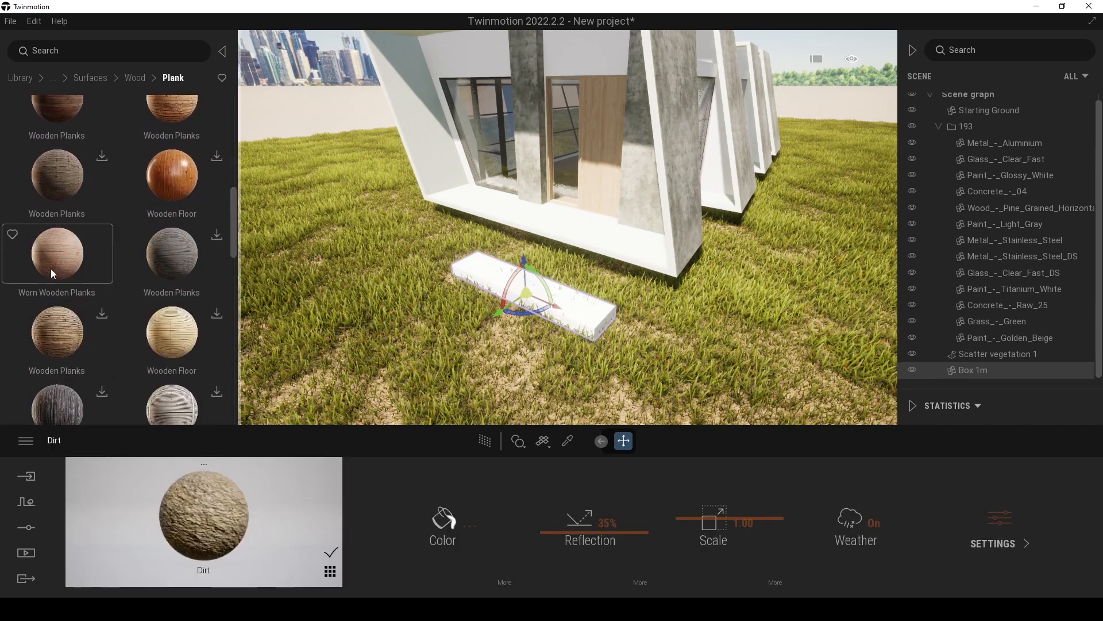
{"action": "left_click_drag", "start_coordinate": [41, 277], "coordinate": [484, 276]}
{"action": "key", "text": "w"}
{"action": "right_click_drag", "start_coordinate": [484, 275], "coordinate": [506, 302]}
{"action": "key", "text": "s"}
- Set the scale of the Worn Wooden Planks material to 3.67 and view the slab together with the house
{"action": "left_click_drag", "start_coordinate": [689, 520], "coordinate": [696, 504]}
{"action": "key", "text": "s"}
{"action": "right_click_drag", "start_coordinate": [575, 299], "coordinate": [586, 247]}
{"action": "left_click", "coordinate": [796, 173]}
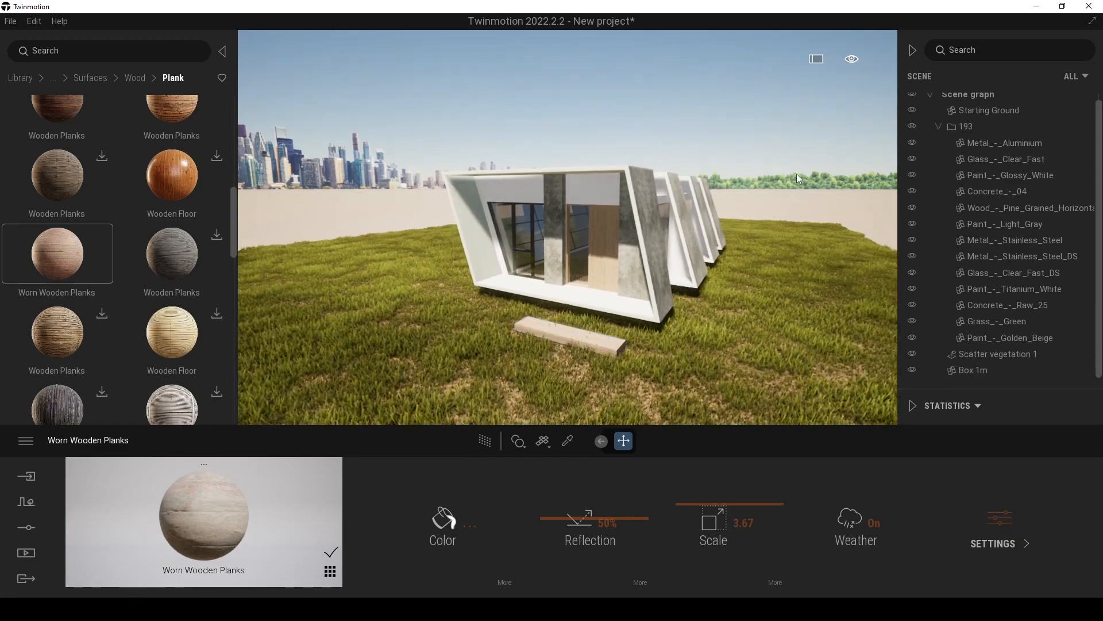
{"action": "right_click_drag", "start_coordinate": [740, 181], "coordinate": [564, 233]}
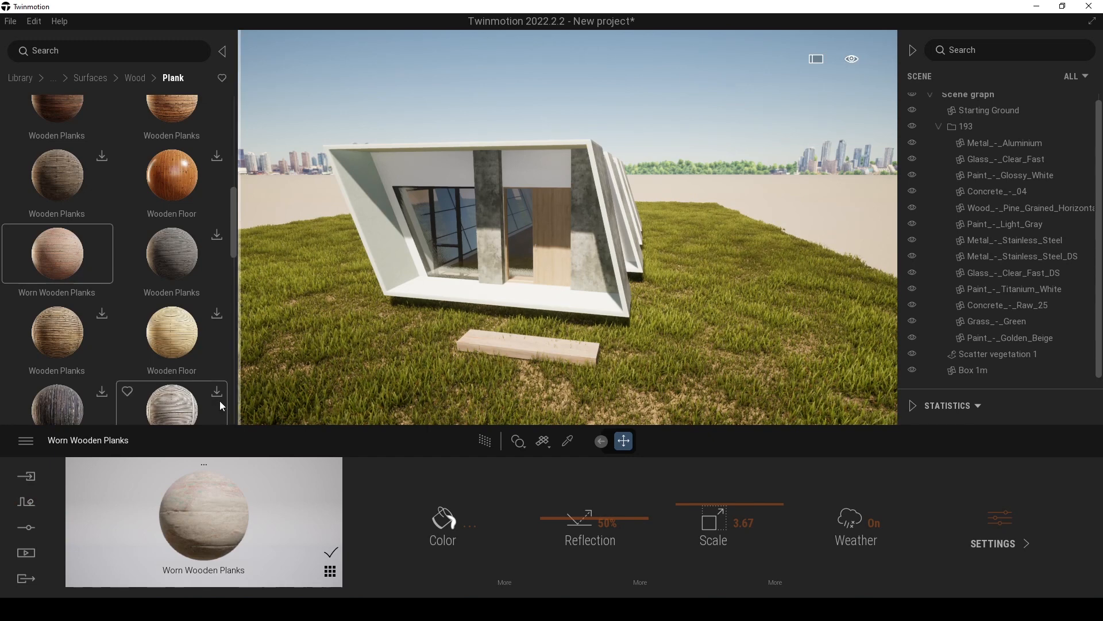
- In the lighting settings, turn off auto-exposure and set the exposure to 2.28
{"action": "left_click", "coordinate": [26, 504]}
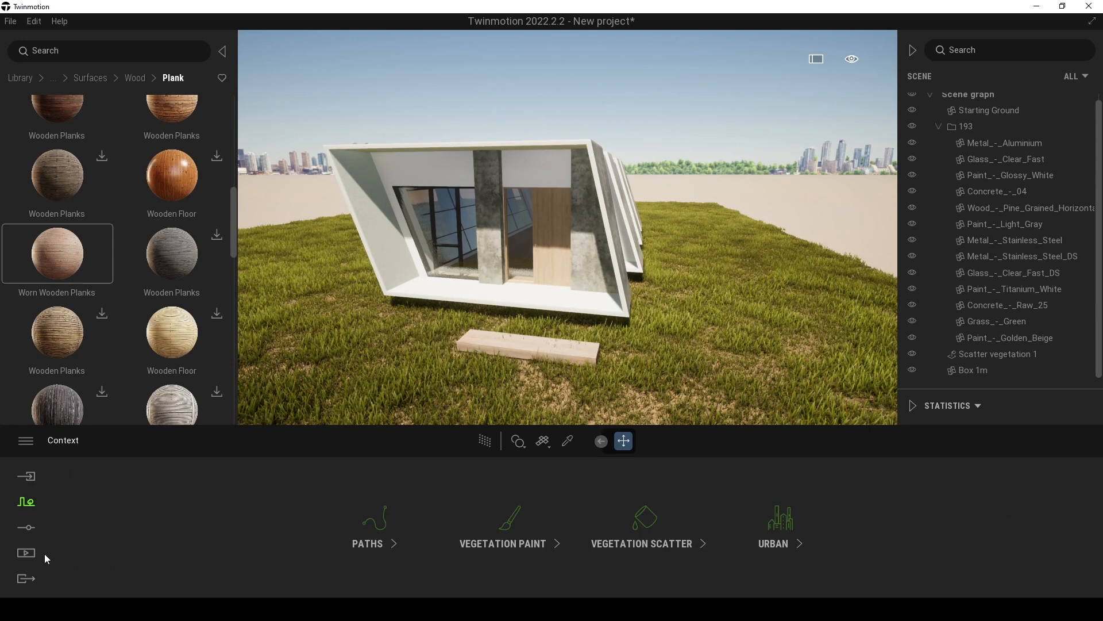
{"action": "left_click", "coordinate": [27, 528]}
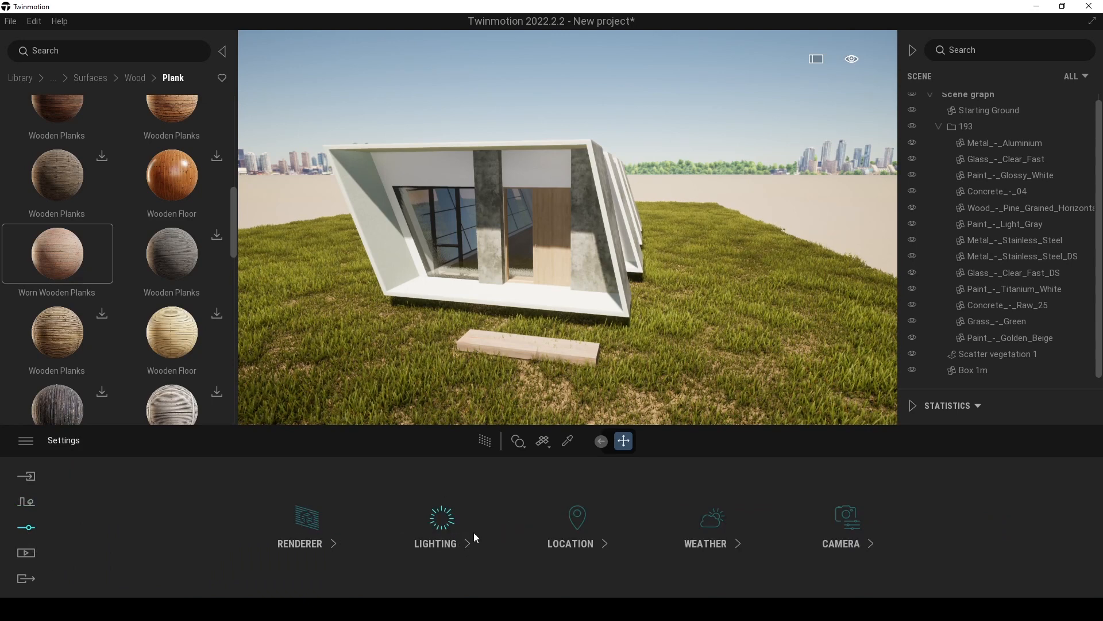
{"action": "left_click", "coordinate": [438, 544]}
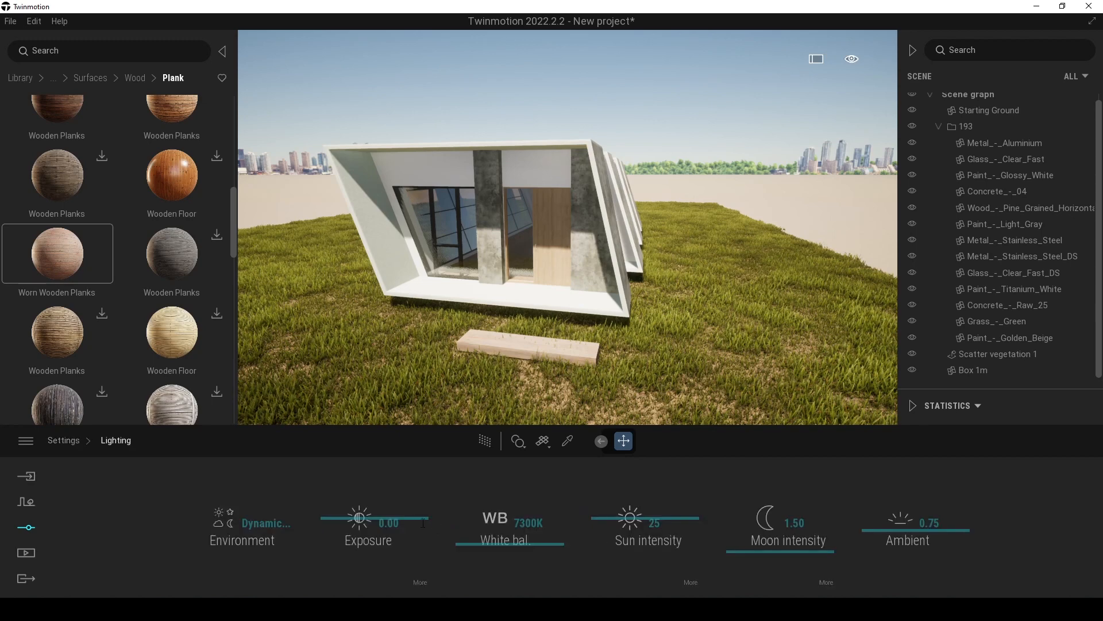
{"action": "left_click", "coordinate": [424, 583]}
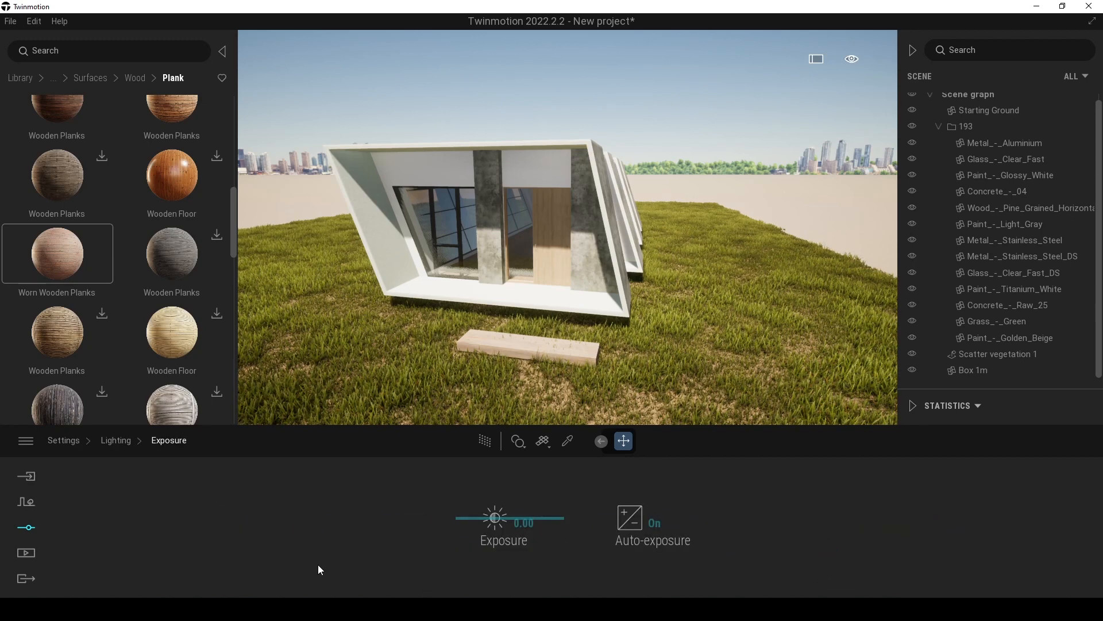
{"action": "left_click", "coordinate": [643, 522]}
{"action": "left_click_drag", "start_coordinate": [470, 522], "coordinate": [473, 511]}
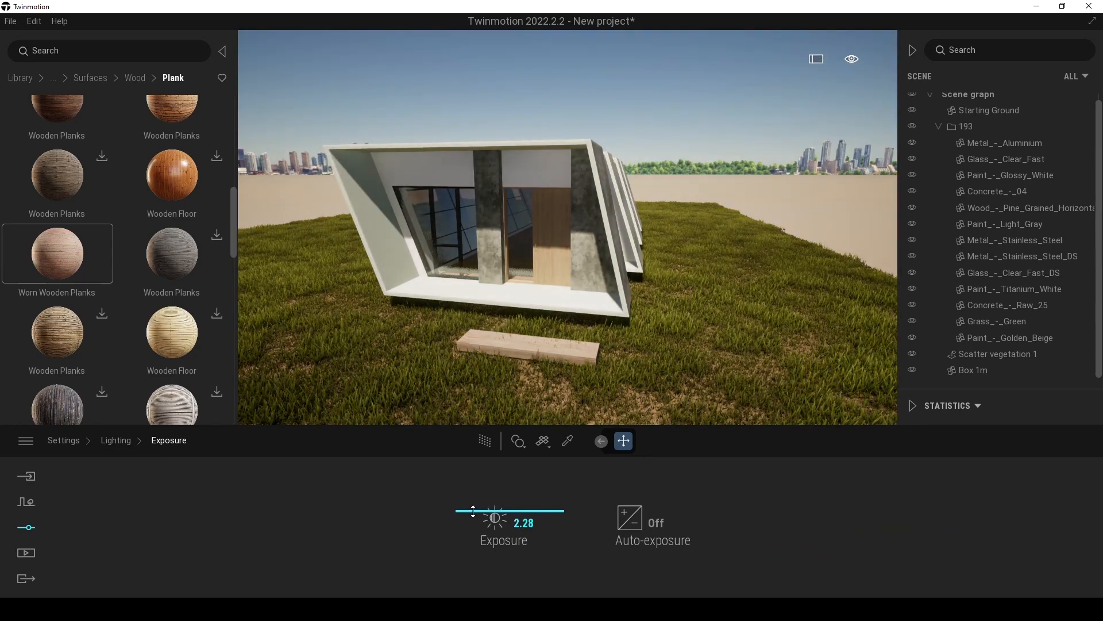
- Duplicate the wooden slab three times as single instances, forming a spaced row of steps on the grass leading away from the house
{"action": "middle_click_drag", "start_coordinate": [698, 286], "coordinate": [607, 287], "text": "shift"}
{"action": "scroll", "coordinate": [709, 252], "scroll_direction": "up", "scroll_amount": 4}
{"action": "right_click_drag", "start_coordinate": [693, 254], "coordinate": [658, 362]}
{"action": "scroll", "coordinate": [675, 305], "scroll_direction": "down", "scroll_amount": 8}
{"action": "scroll", "coordinate": [667, 327], "scroll_direction": "up", "scroll_amount": 6}
{"action": "scroll", "coordinate": [660, 345], "scroll_direction": "down", "scroll_amount": 6}
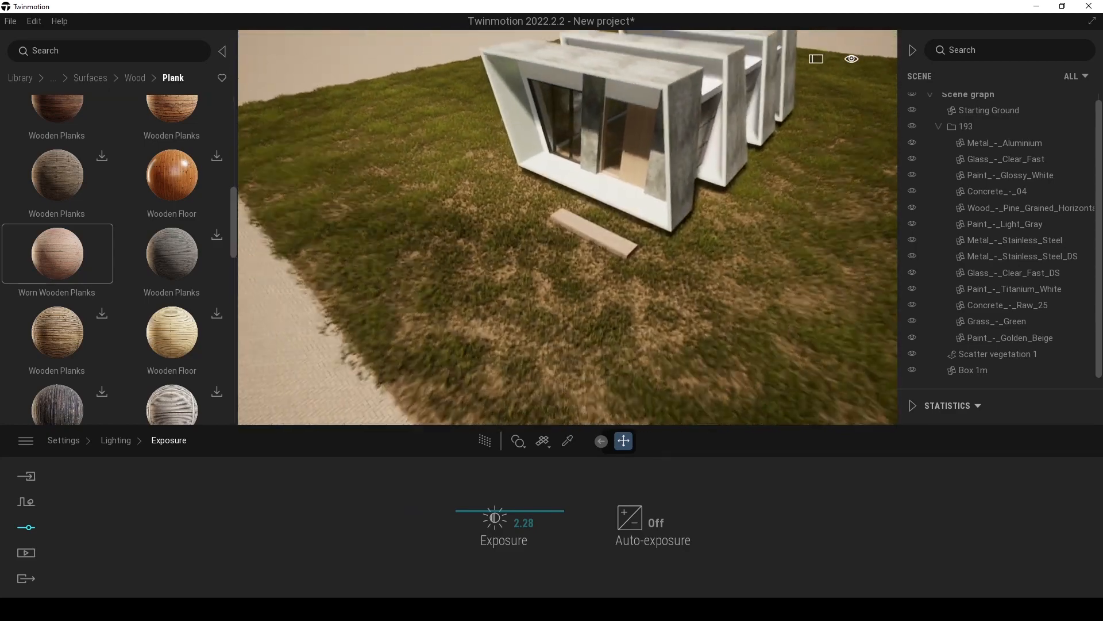
{"action": "scroll", "coordinate": [622, 170], "scroll_direction": "up", "scroll_amount": 5}
{"action": "left_click", "coordinate": [579, 220]}
{"action": "left_click_drag", "start_coordinate": [604, 253], "coordinate": [549, 259]}
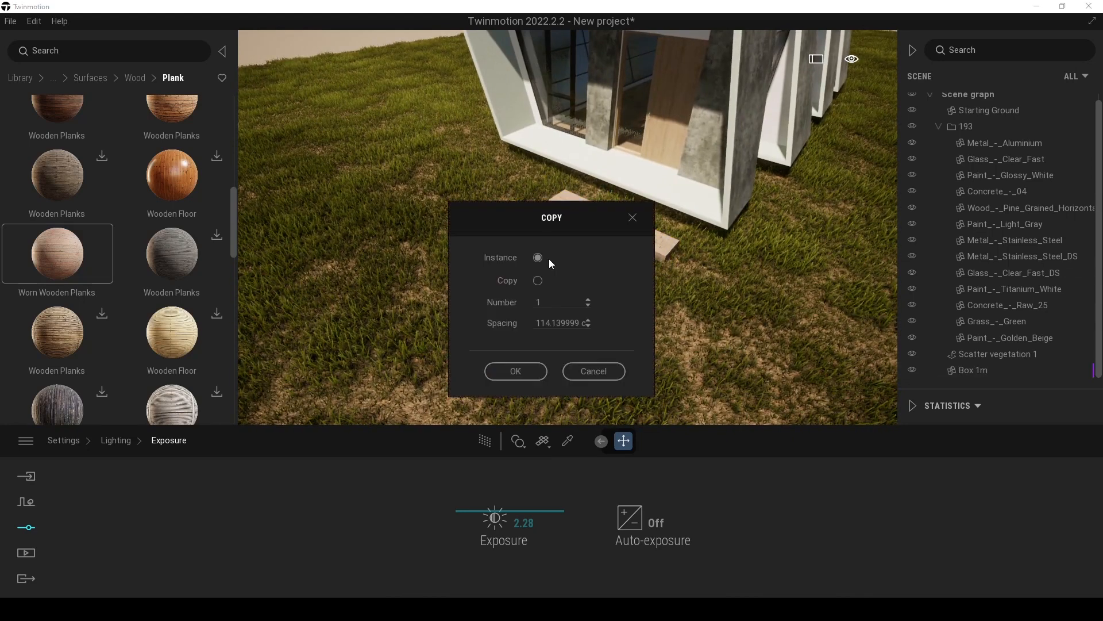
{"action": "left_click", "coordinate": [523, 371]}
{"action": "left_click_drag", "start_coordinate": [546, 270], "coordinate": [412, 339], "text": "alt"}
{"action": "left_click", "coordinate": [523, 370]}
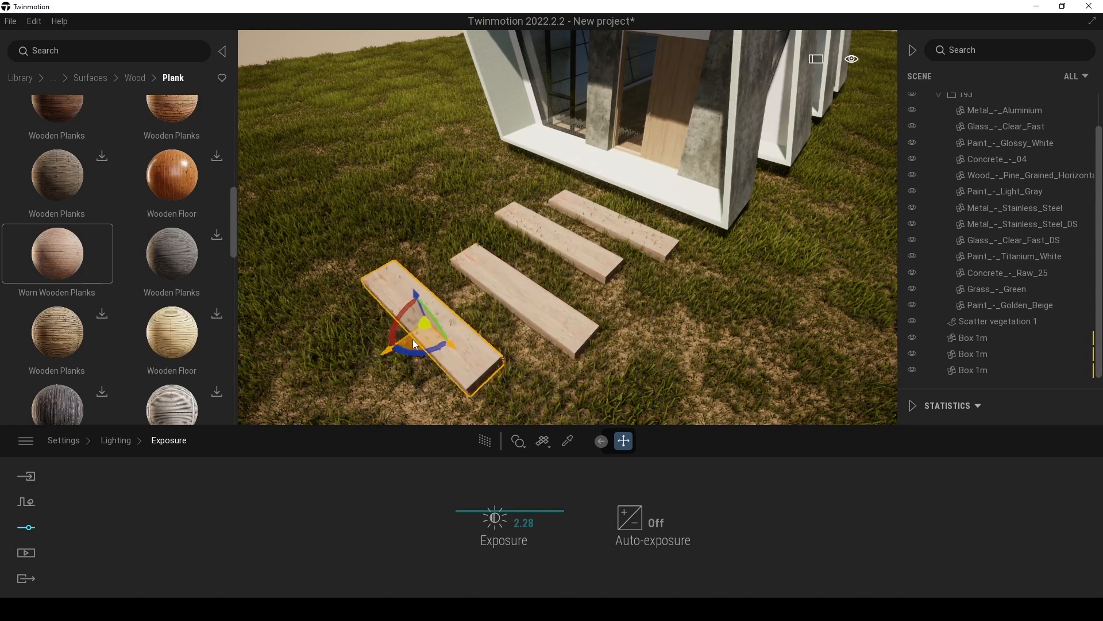
{"action": "left_click", "coordinate": [522, 377]}
- Make another instance of the slab nearest the house and place it on the white floor ledge in front of the door
{"action": "left_click", "coordinate": [616, 225]}
{"action": "key", "text": "d"}
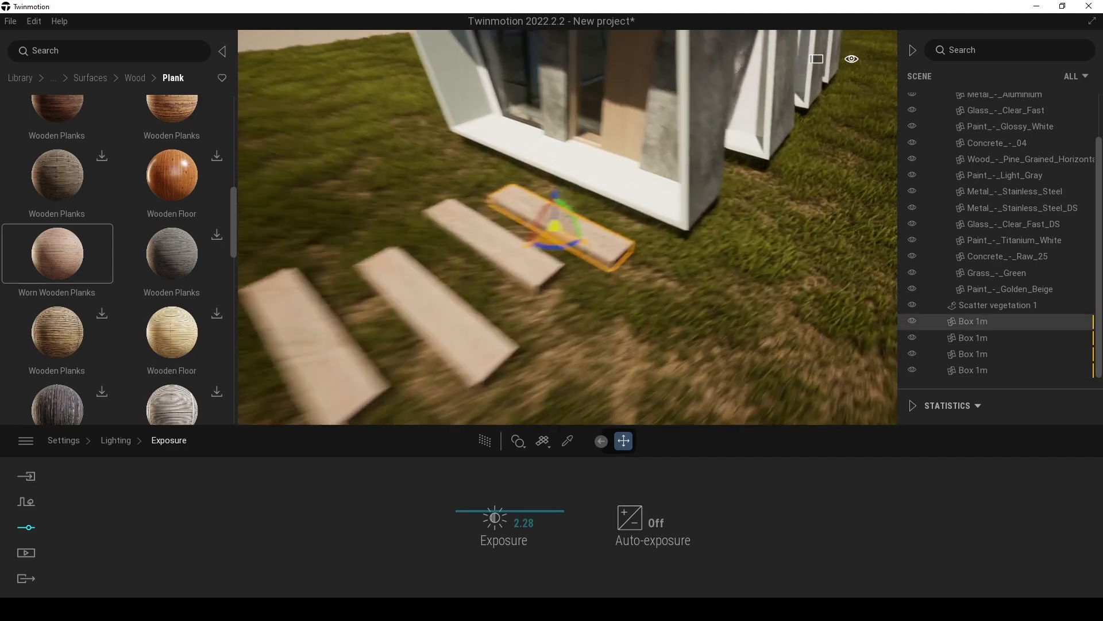
{"action": "key", "text": "w"}
{"action": "left_click_drag", "start_coordinate": [472, 313], "coordinate": [470, 312]}
{"action": "left_click_drag", "start_coordinate": [468, 312], "coordinate": [498, 299], "text": "alt"}
{"action": "left_click_drag", "start_coordinate": [526, 218], "coordinate": [412, 221]}
{"action": "left_click", "coordinate": [401, 365]}
{"action": "scroll", "coordinate": [488, 286], "scroll_direction": "up", "scroll_amount": 3}
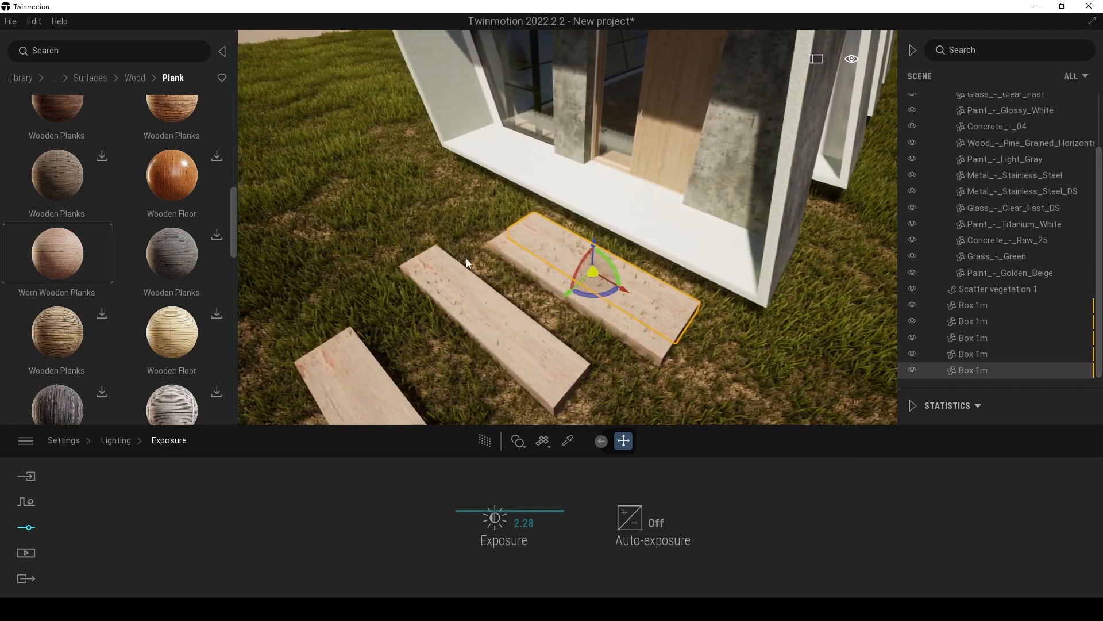
{"action": "right_click_drag", "start_coordinate": [568, 249], "coordinate": [518, 250]}
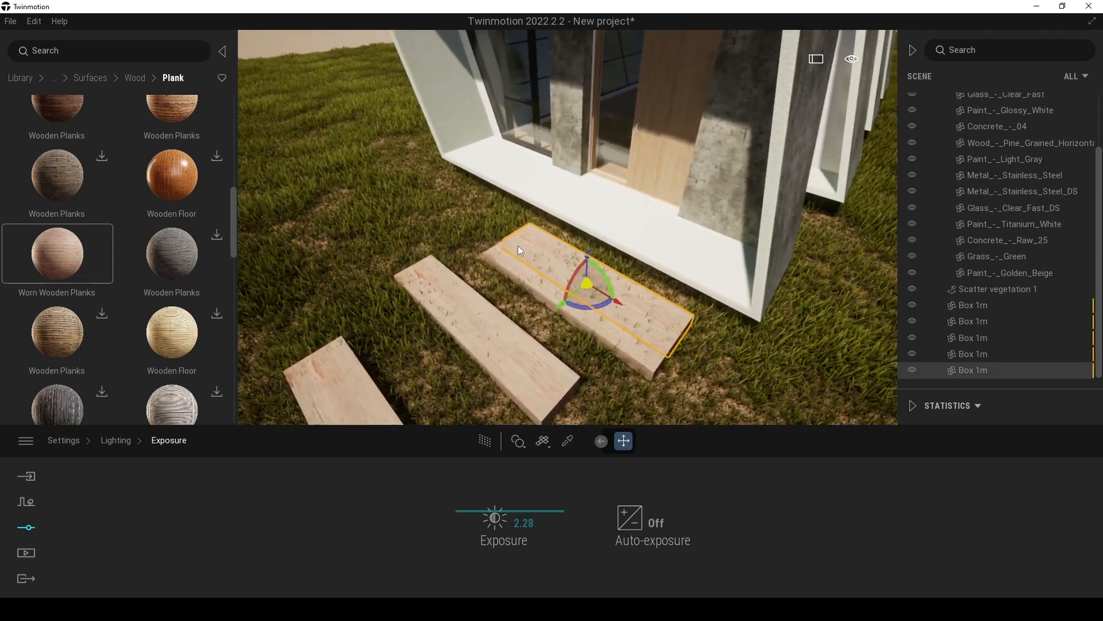
{"action": "left_click", "coordinate": [628, 217], "text": "ctrl"}
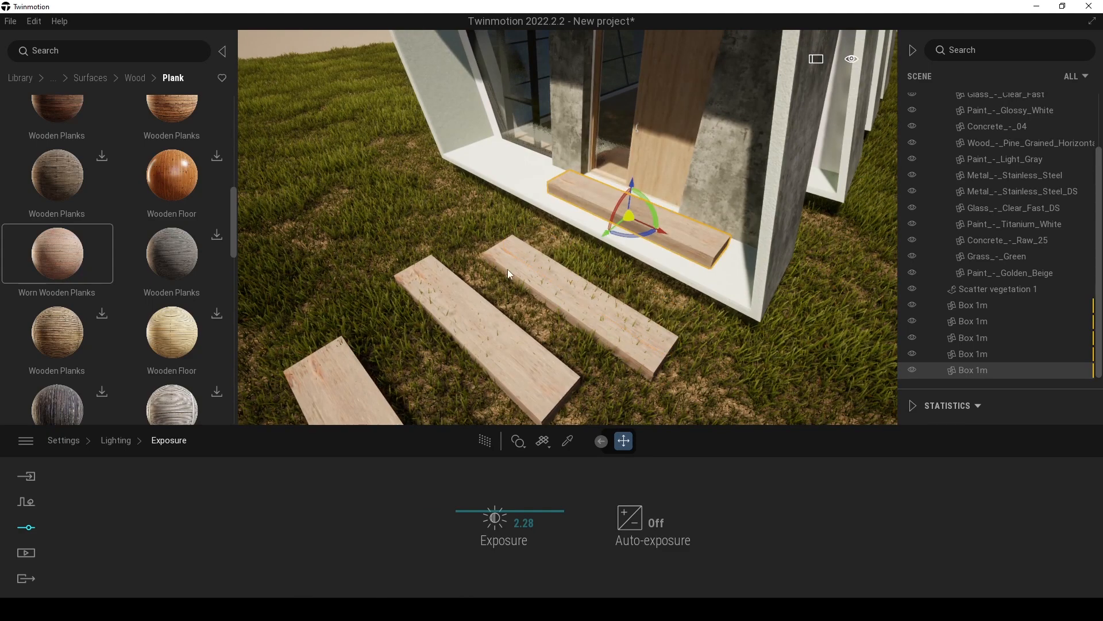
{"action": "scroll", "coordinate": [588, 237], "scroll_direction": "up", "scroll_amount": 2}
{"action": "left_click_drag", "start_coordinate": [645, 190], "coordinate": [639, 191]}
{"action": "right_click_drag", "start_coordinate": [516, 233], "coordinate": [488, 236]}
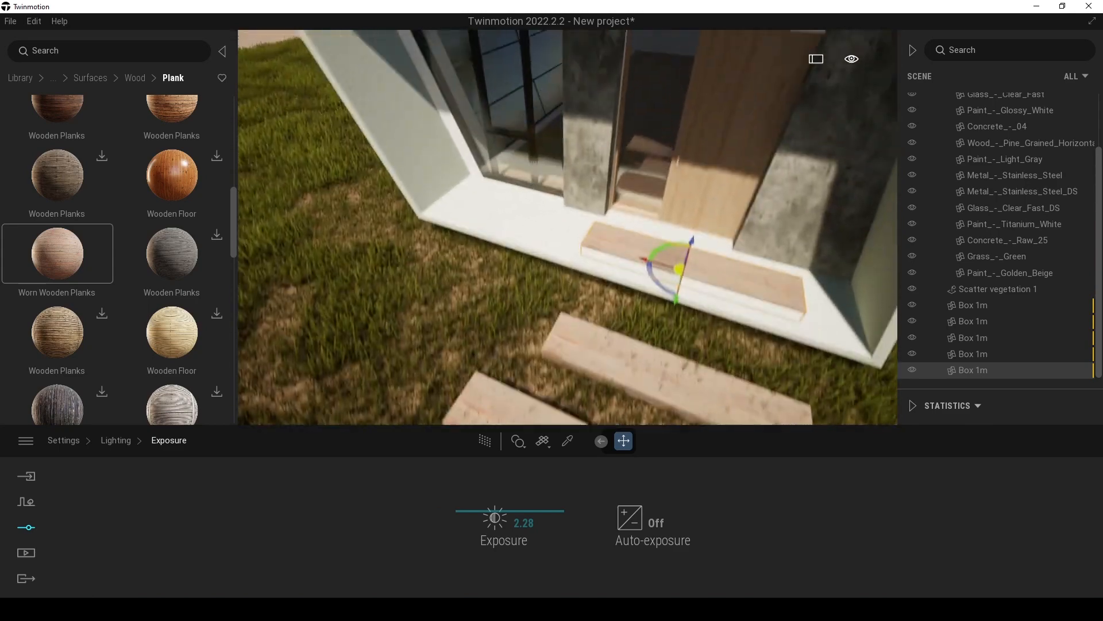
{"action": "left_click_drag", "start_coordinate": [631, 298], "coordinate": [600, 291]}
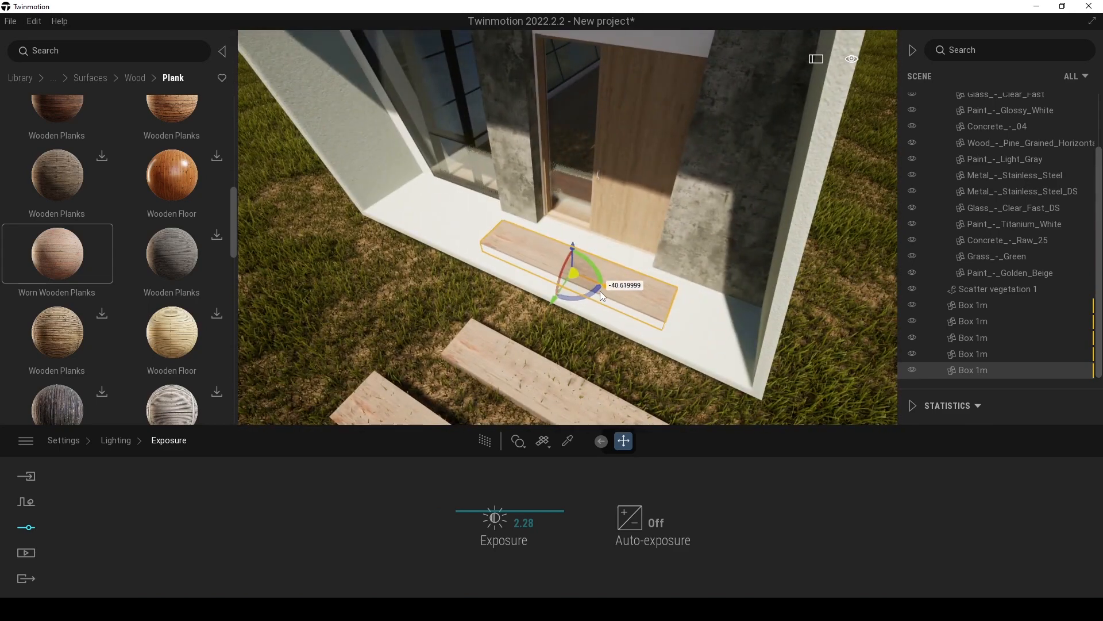
- Stretch the slab on the ledge in depth so that it covers the floor from the door to the ledge's outer edge
{"action": "mouse_move", "coordinate": [556, 302]}
{"action": "left_click_drag", "start_coordinate": [556, 302], "coordinate": [495, 361]}
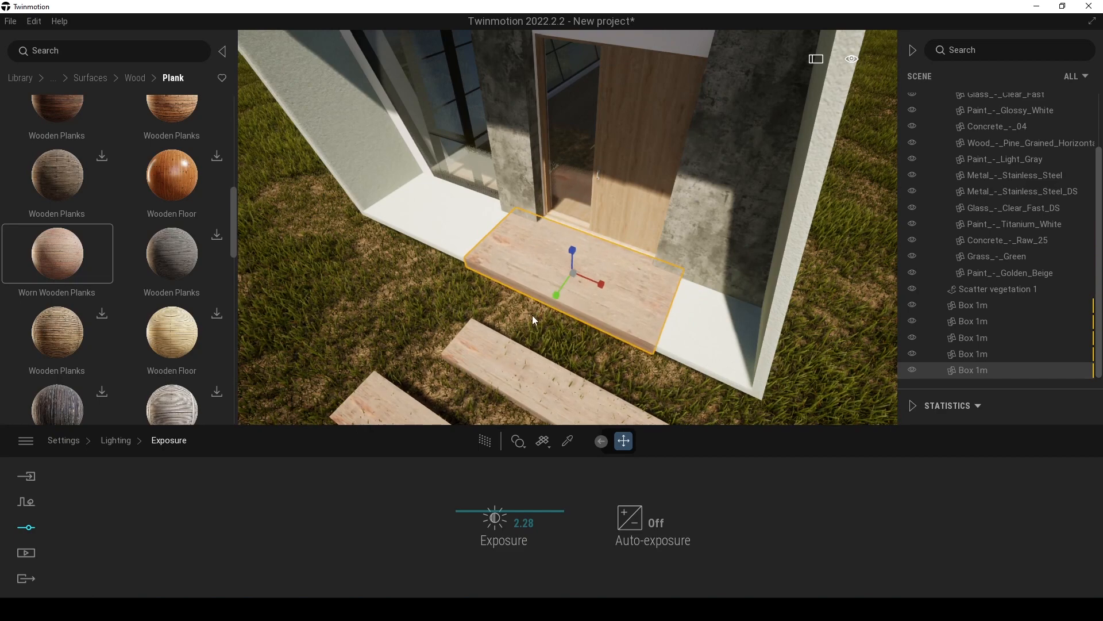
{"action": "right_click_drag", "start_coordinate": [539, 309], "coordinate": [580, 296]}
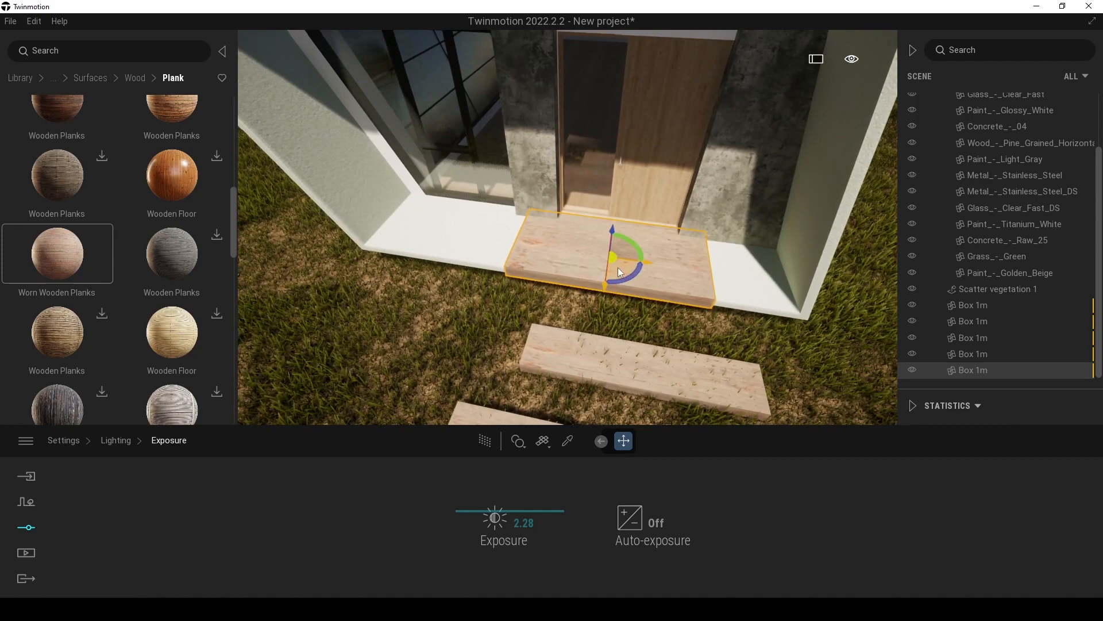
{"action": "scroll", "coordinate": [604, 365], "scroll_direction": "down", "scroll_amount": 10}
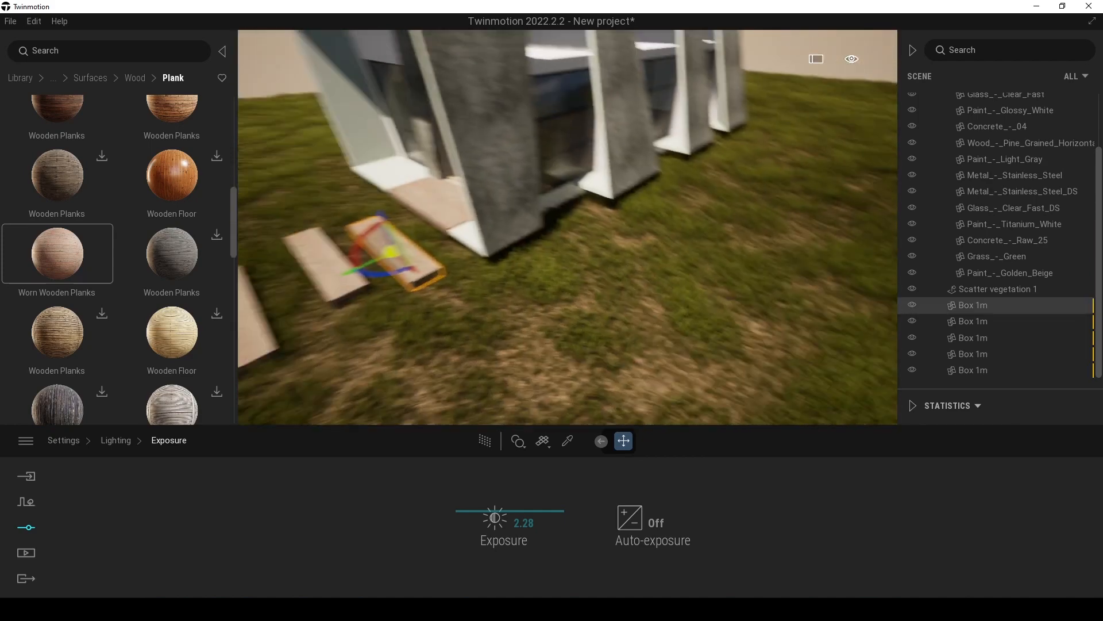
{"action": "scroll", "coordinate": [607, 362], "scroll_direction": "up", "scroll_amount": 5}
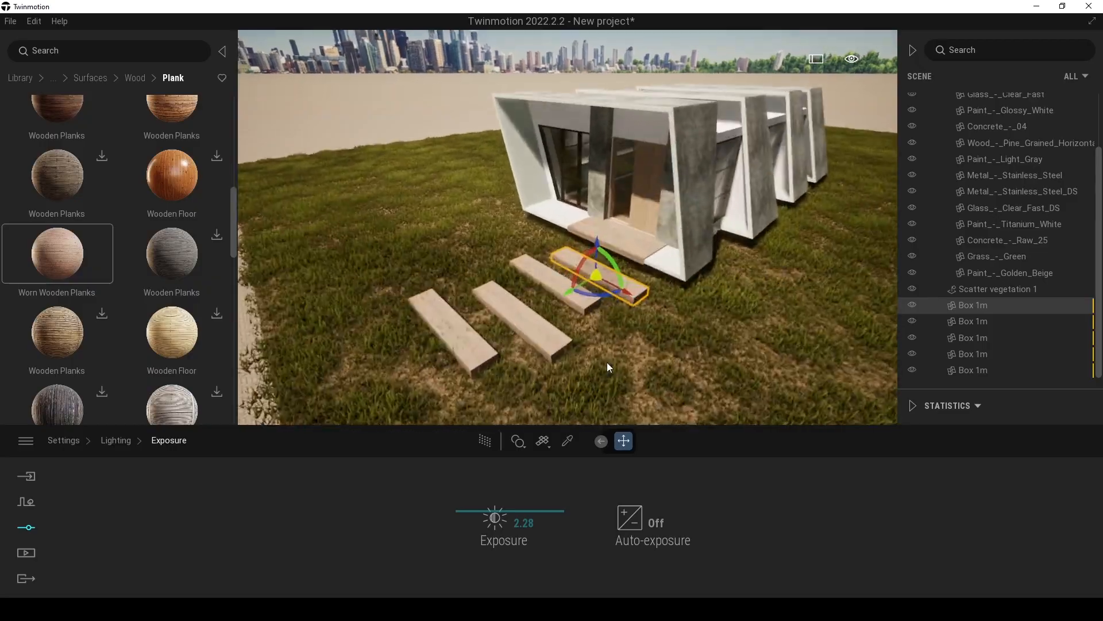
{"action": "mouse_move", "coordinate": [440, 179]}
{"action": "right_mouse_down"}
{"action": "mouse_move", "coordinate": [344, 204]}
{"action": "mouse_move", "coordinate": [452, 190]}
{"action": "right_mouse_up"}
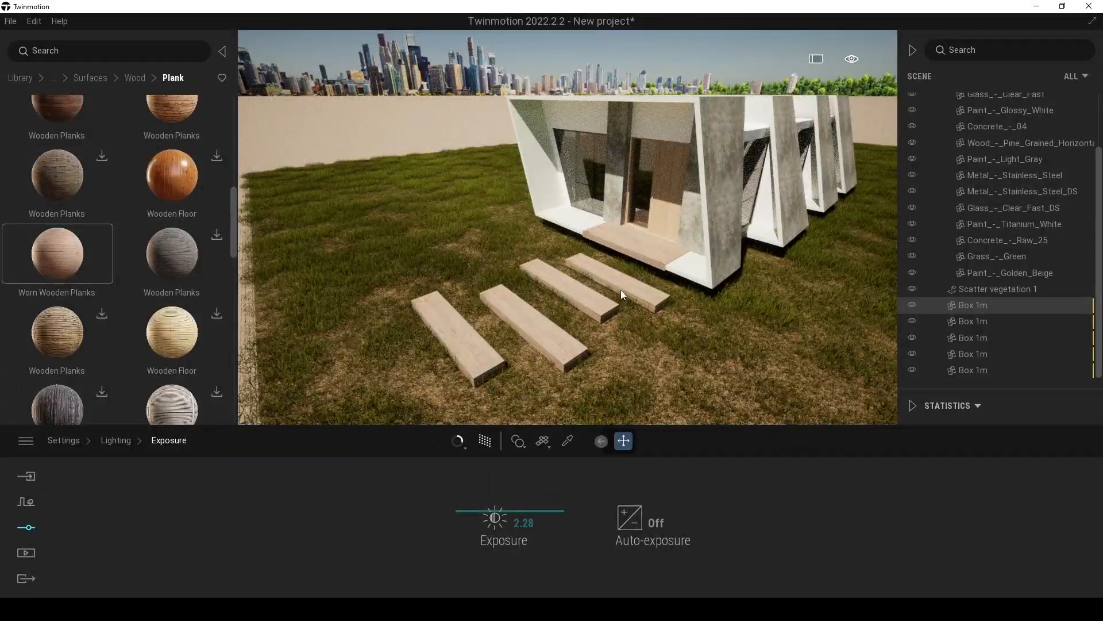
- Adjust the depth scale of the stepping slab farthest from the house
{"action": "left_click", "coordinate": [547, 288]}
{"action": "left_click", "coordinate": [470, 336]}
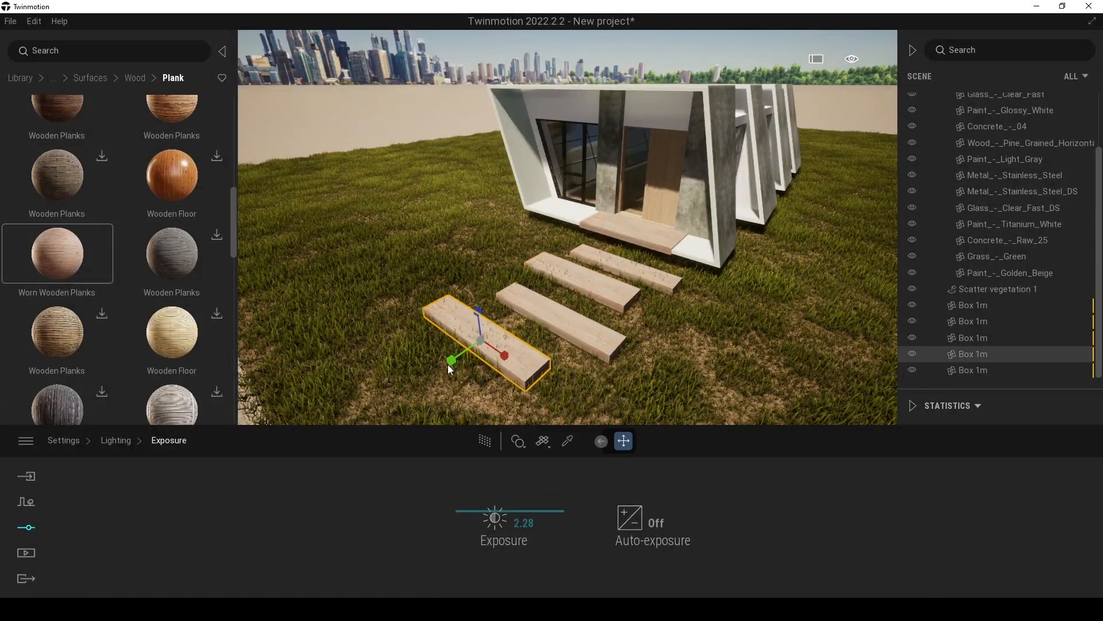
{"action": "left_click", "coordinate": [443, 367]}
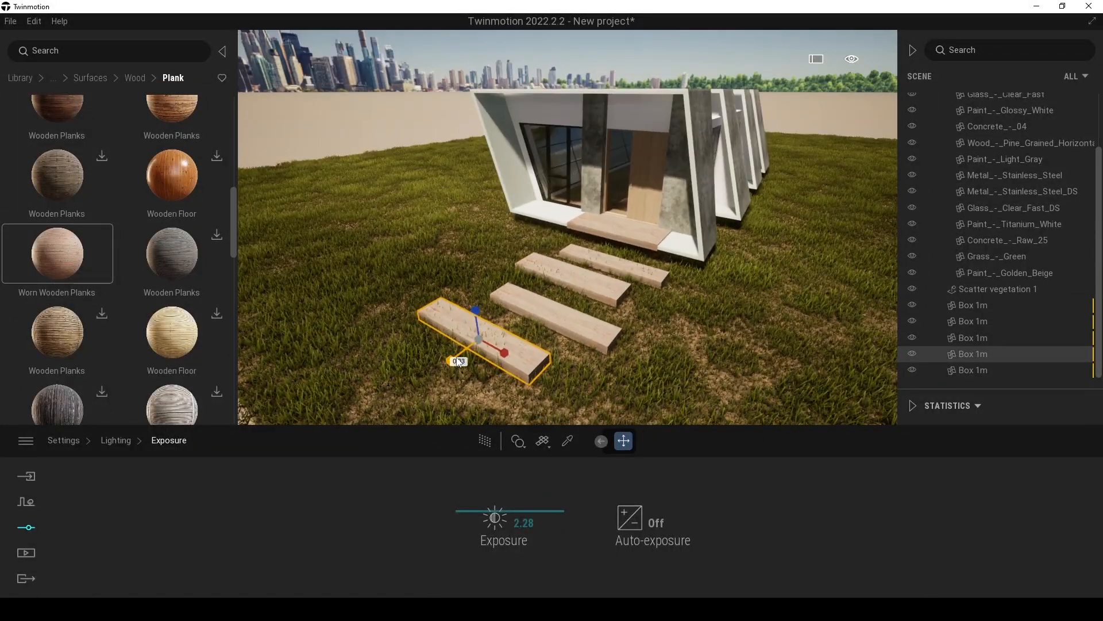
{"action": "key", "text": "s"}
{"action": "right_click_drag", "start_coordinate": [480, 153], "coordinate": [440, 136]}
{"action": "key", "text": "w"}
{"action": "right_click_drag", "start_coordinate": [579, 269], "coordinate": [585, 250]}
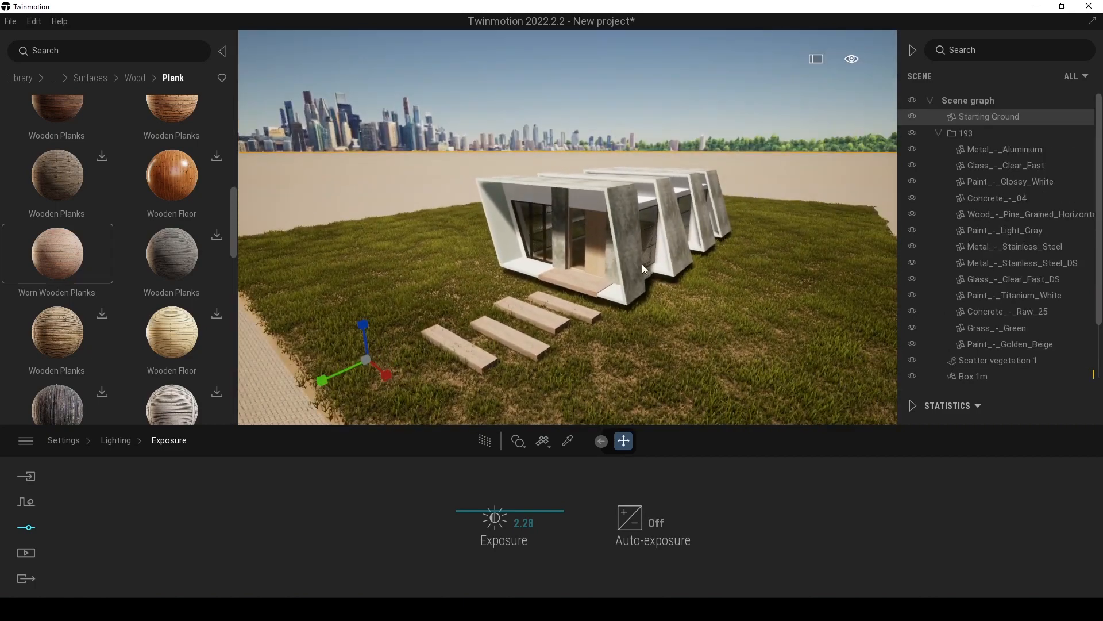
- Select the scattered grass vegetation and activate its eraser with a diameter of 10 cm
{"action": "left_click", "coordinate": [425, 239]}
{"action": "key", "text": "w"}
{"action": "right_click_drag", "start_coordinate": [522, 267], "coordinate": [503, 302]}
{"action": "key", "text": "w"}
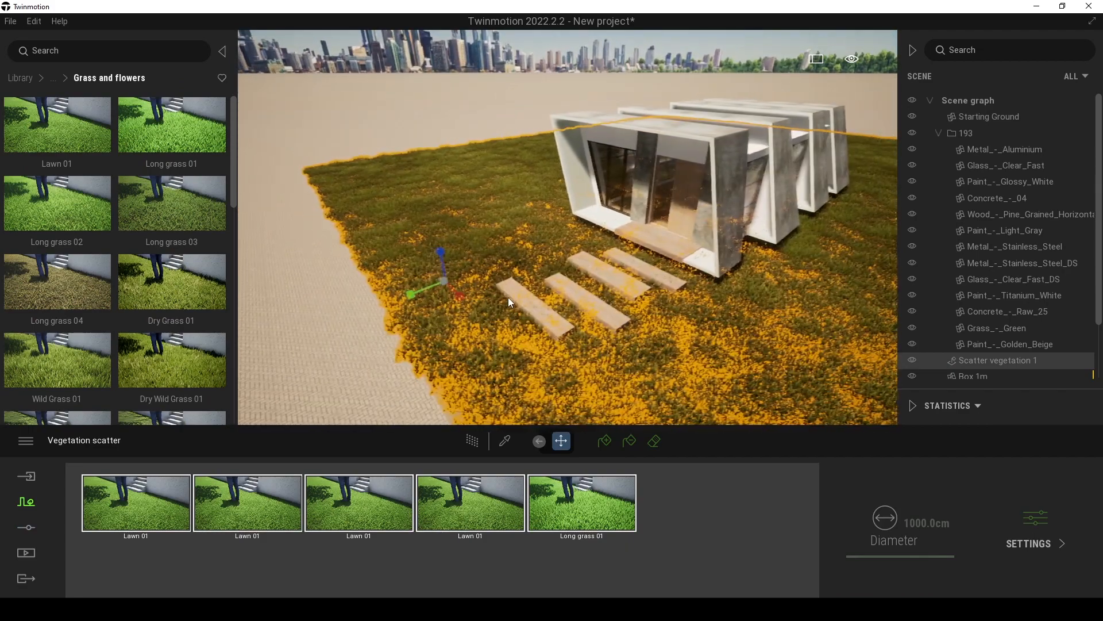
{"action": "key", "text": "d"}
{"action": "key", "text": "w"}
{"action": "key", "text": "s"}
{"action": "right_click_drag", "start_coordinate": [564, 286], "coordinate": [593, 328]}
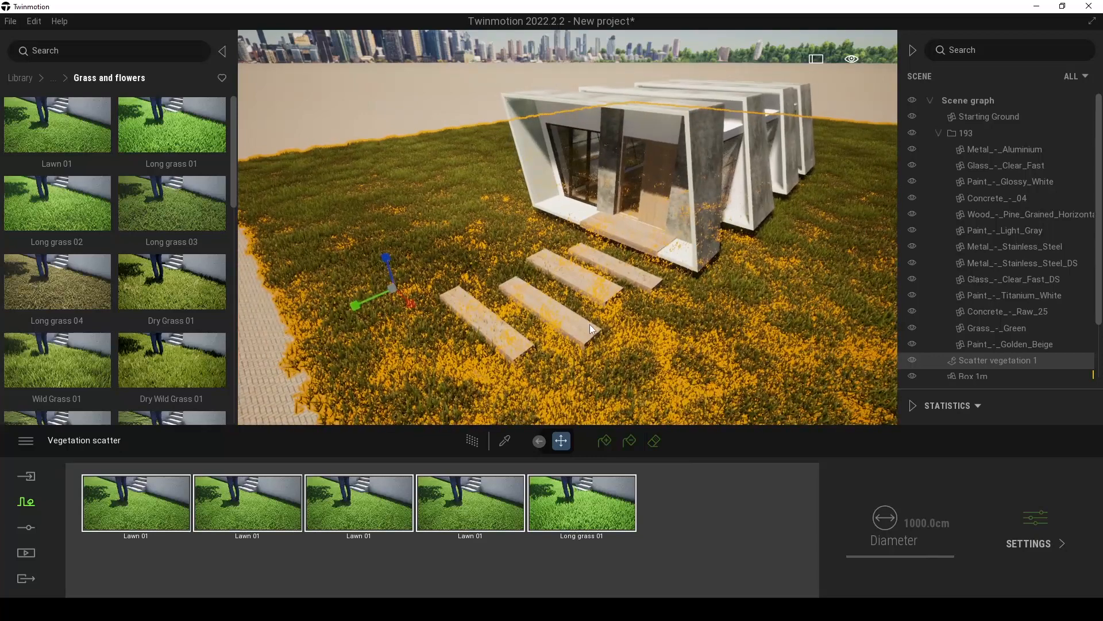
{"action": "left_click", "coordinate": [654, 441]}
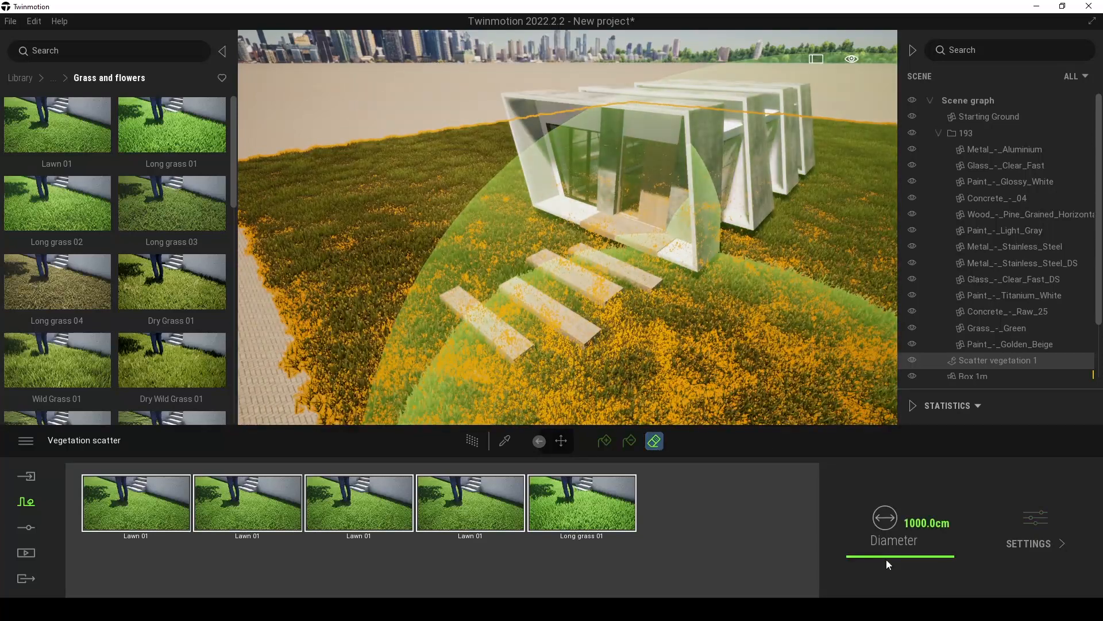
{"action": "left_click", "coordinate": [926, 522]}
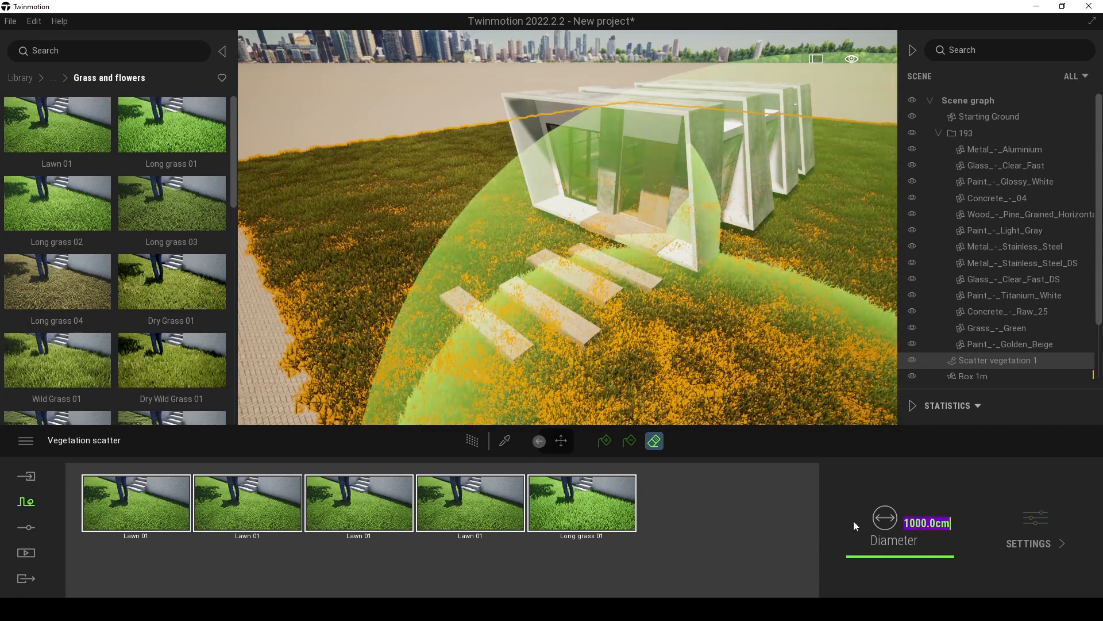
{"action": "type", "text": "10"}
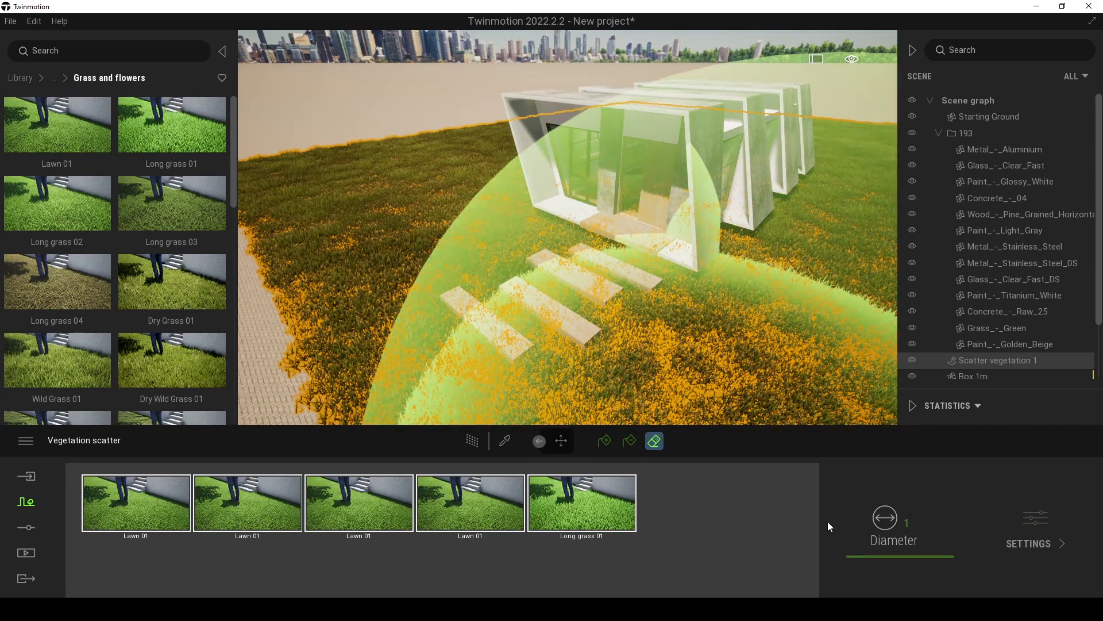
{"action": "key", "text": "Return"}
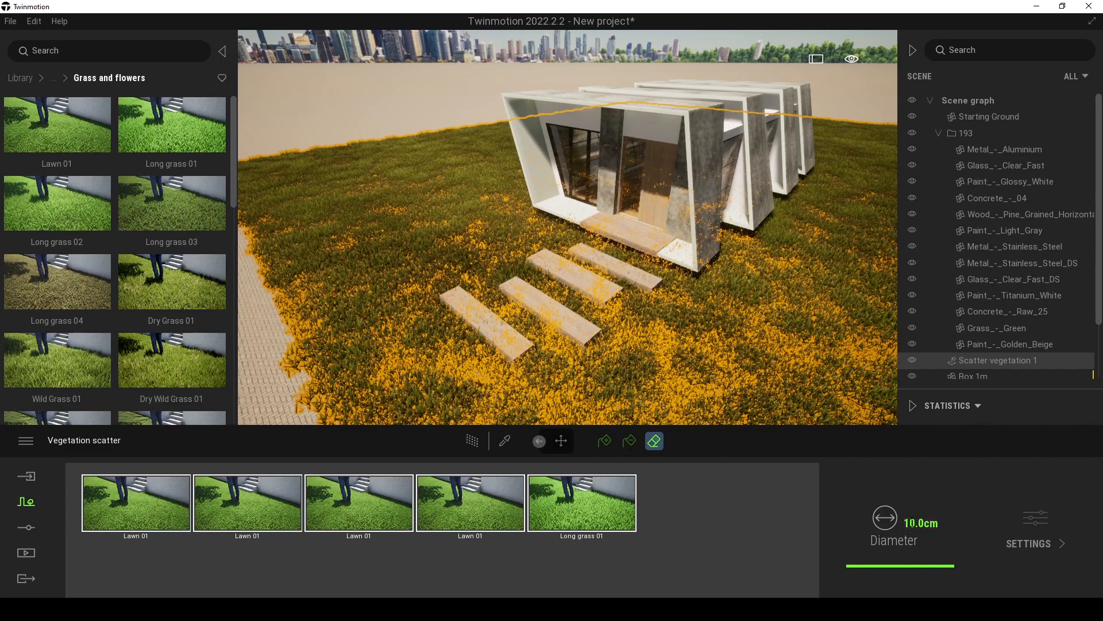
- Enlarge the vegetation eraser's diameter to 150 cm and erase the grass on and around the four stepping slabs
{"action": "key", "text": "Return"}
{"action": "mouse_move", "coordinate": [658, 297]}
{"action": "middle_mouse_down", "text": "shift"}
{"action": "mouse_move", "coordinate": [623, 260]}
{"action": "mouse_move", "coordinate": [619, 303]}
{"action": "middle_mouse_up", "text": "shift"}
{"action": "scroll", "coordinate": [618, 303], "scroll_direction": "up", "scroll_amount": 2}
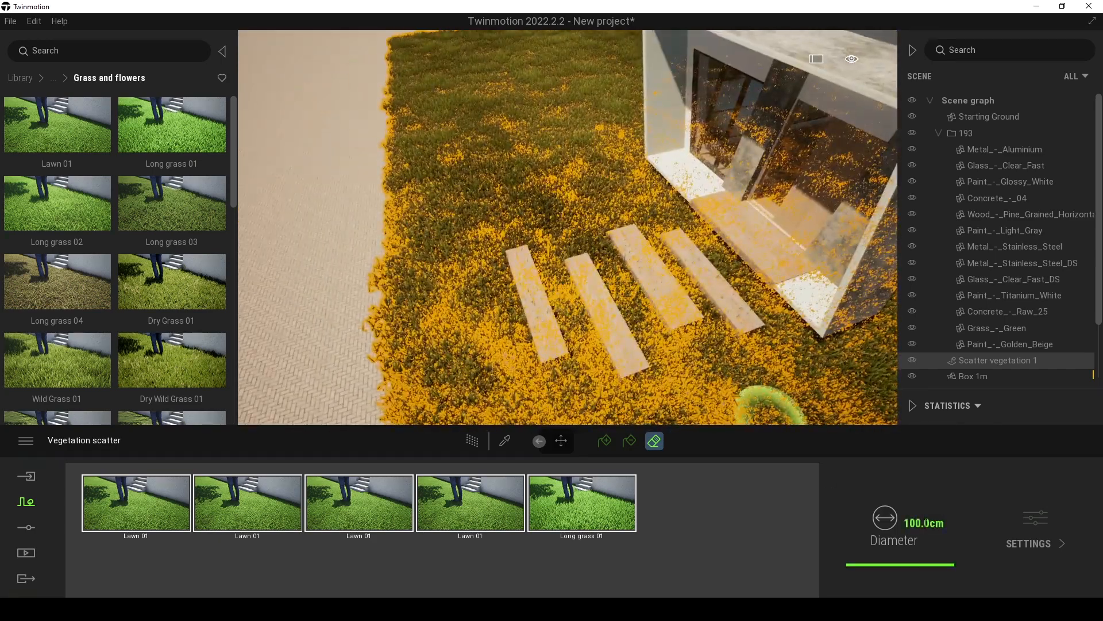
{"action": "key", "text": "Return"}
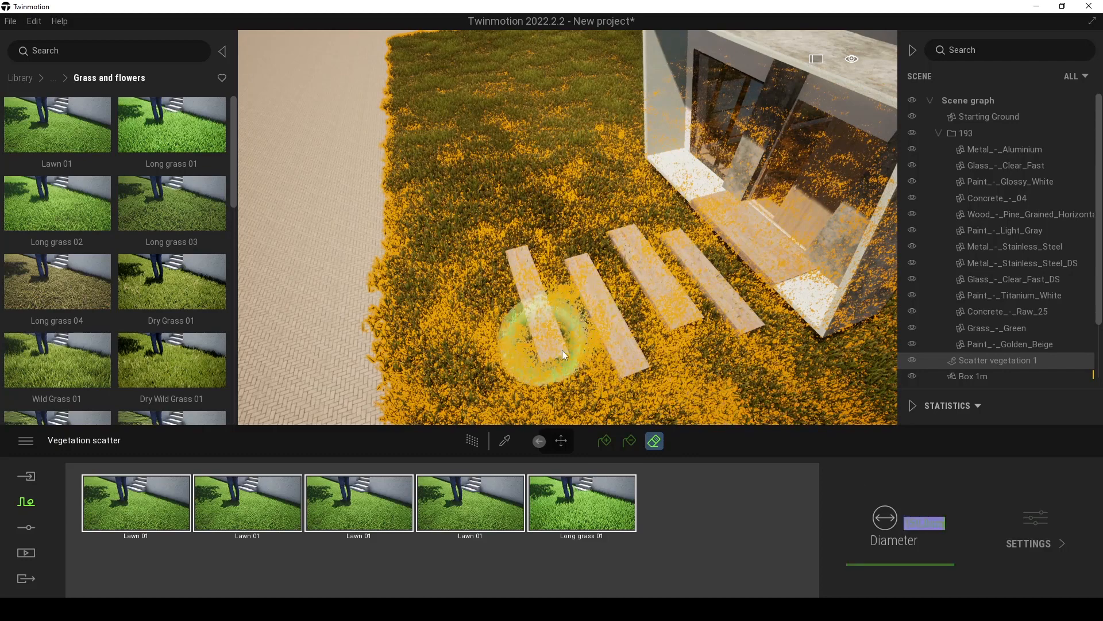
{"action": "mouse_move", "coordinate": [637, 301]}
{"action": "left_mouse_down"}
{"action": "mouse_move", "coordinate": [587, 303]}
{"action": "mouse_move", "coordinate": [592, 288]}
{"action": "left_mouse_up"}
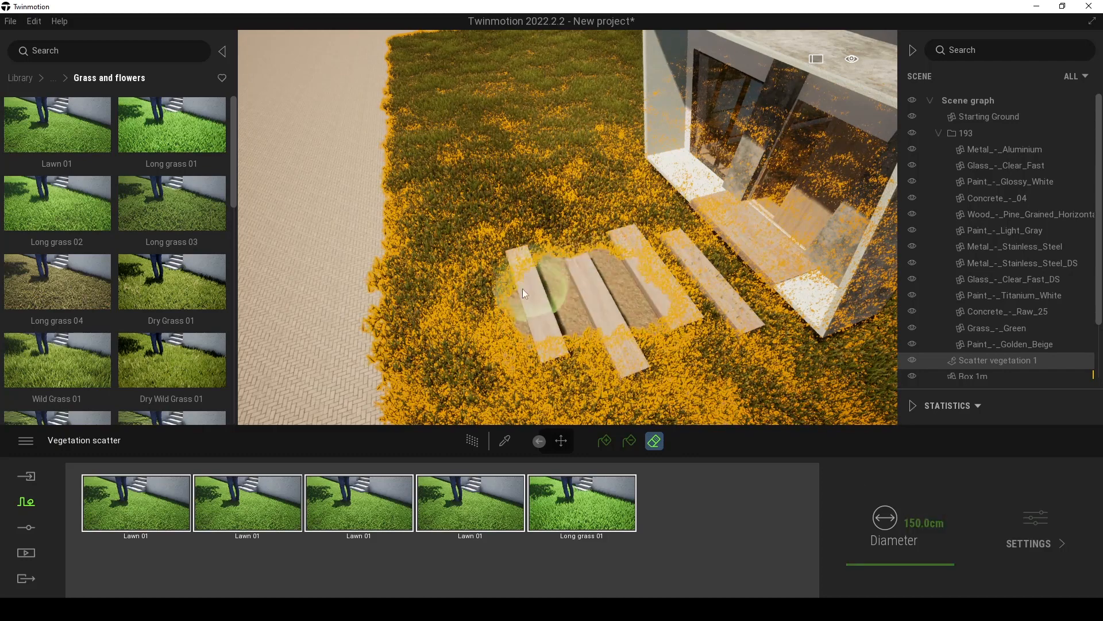
{"action": "mouse_move", "coordinate": [674, 251]}
{"action": "left_mouse_down"}
{"action": "mouse_move", "coordinate": [695, 240]}
{"action": "mouse_move", "coordinate": [669, 296]}
{"action": "mouse_move", "coordinate": [587, 329]}
{"action": "mouse_move", "coordinate": [725, 291]}
{"action": "left_mouse_up"}
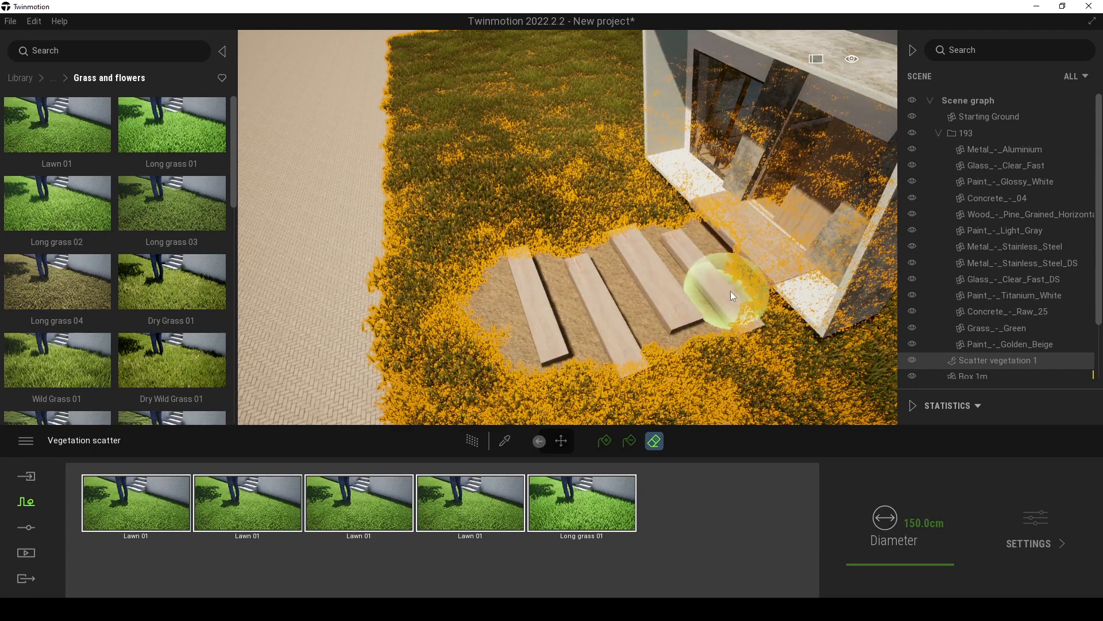
{"action": "left_click", "coordinate": [327, 226]}
{"action": "right_click_drag", "start_coordinate": [327, 226], "coordinate": [367, 136]}
{"action": "left_click", "coordinate": [377, 192]}
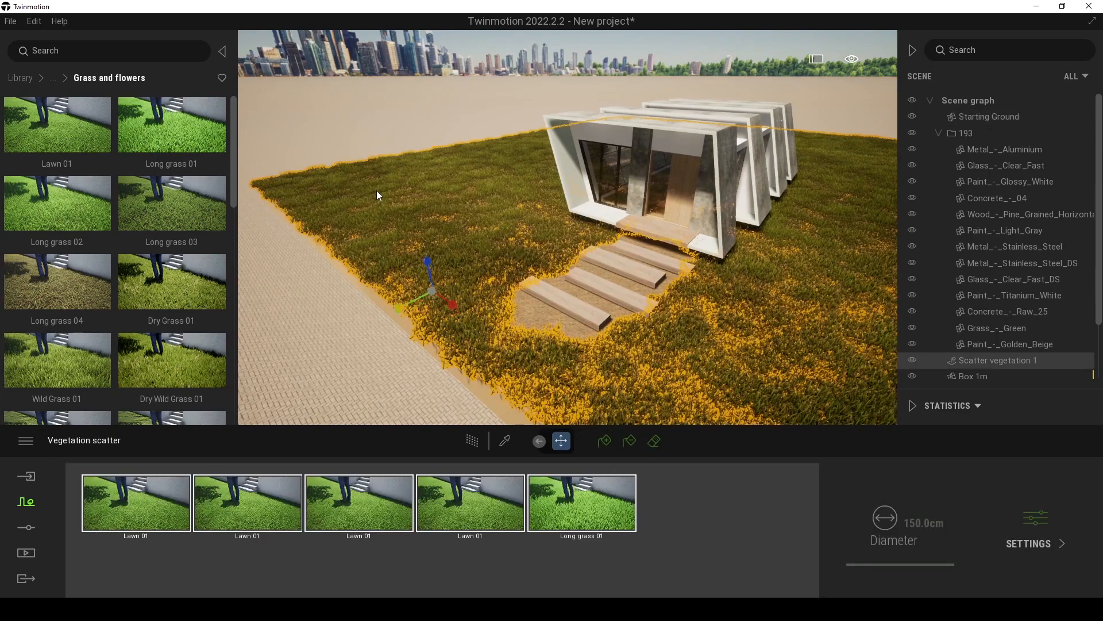
- Reduce the vegetation eraser's diameter to 50 cm and trim the grass edges around the stepping slabs
{"action": "left_click", "coordinate": [654, 441]}
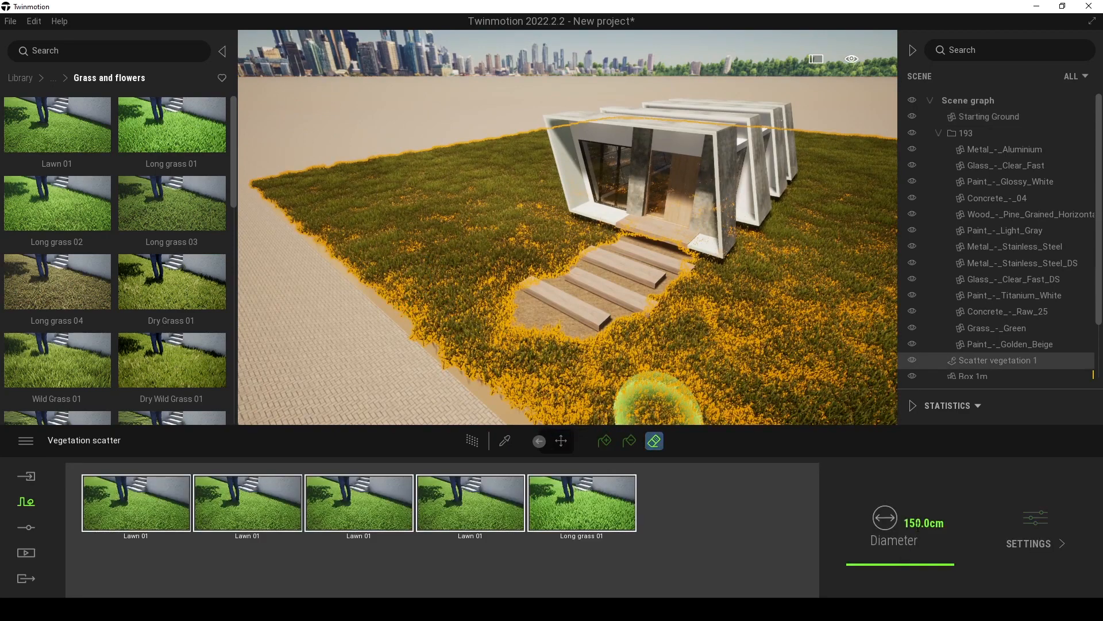
{"action": "type", "text": "50"}
{"action": "key", "text": "Return"}
{"action": "middle_click_drag", "start_coordinate": [684, 356], "coordinate": [677, 349], "text": "shift"}
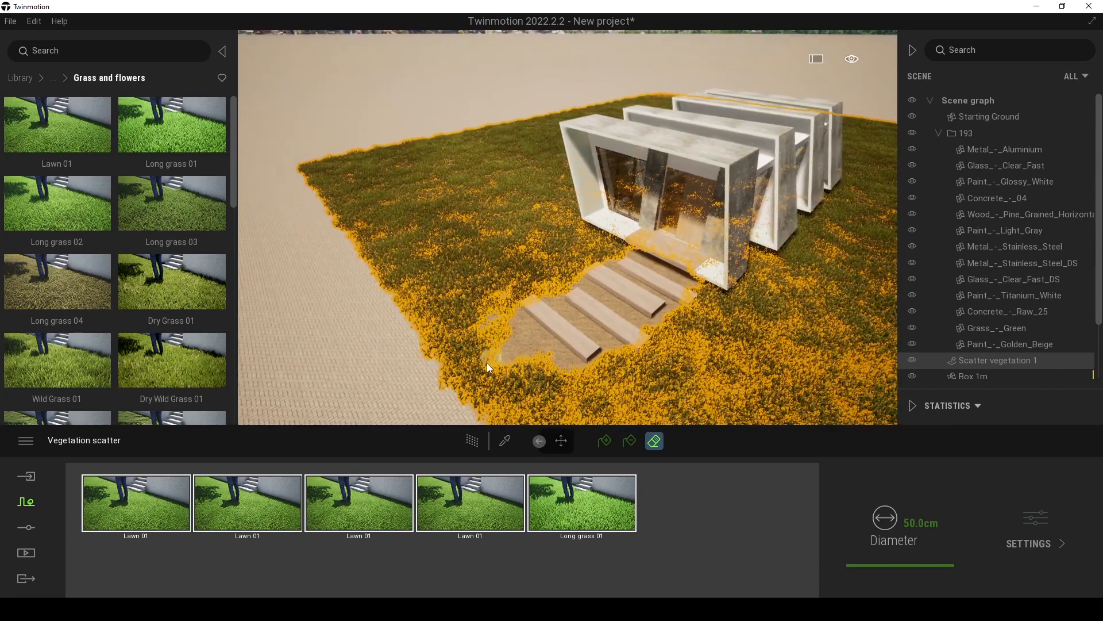
{"action": "scroll", "coordinate": [594, 288], "scroll_direction": "up", "scroll_amount": 5}
{"action": "middle_click_drag", "start_coordinate": [603, 290], "coordinate": [495, 226], "text": "shift"}
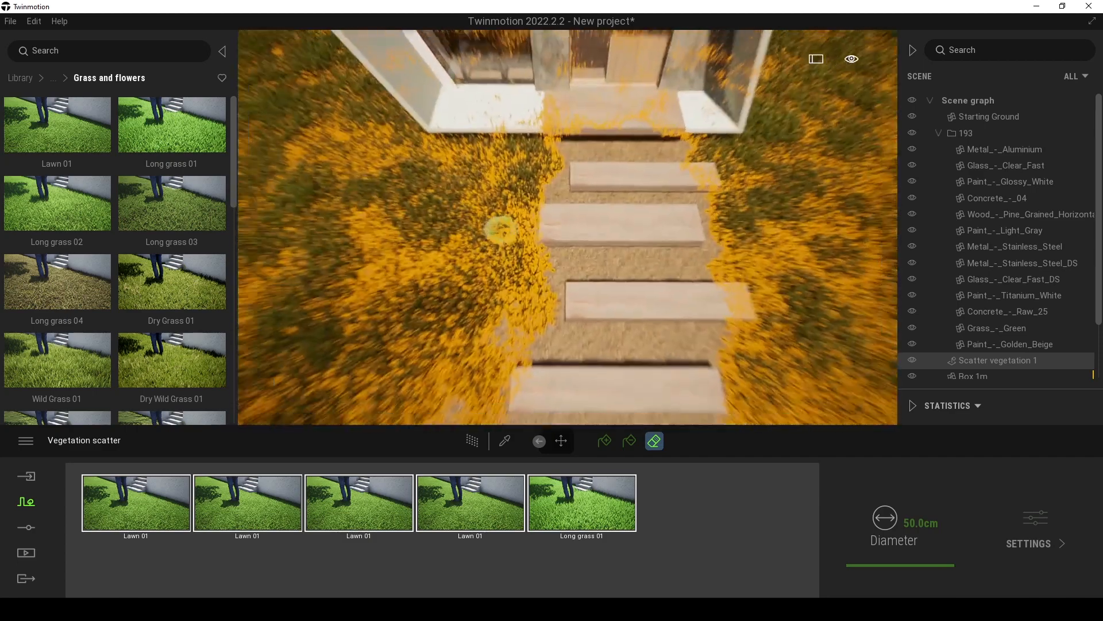
{"action": "scroll", "coordinate": [501, 230], "scroll_direction": "down", "scroll_amount": 2}
{"action": "scroll", "coordinate": [552, 178], "scroll_direction": "up", "scroll_amount": 2}
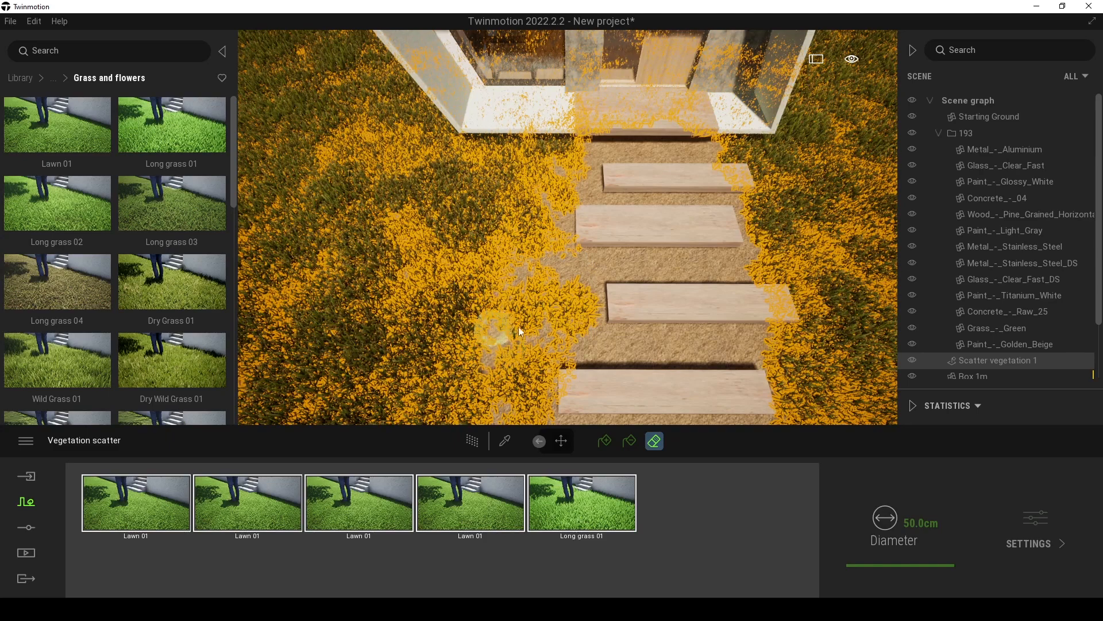
{"action": "scroll", "coordinate": [598, 226], "scroll_direction": "down", "scroll_amount": 4}
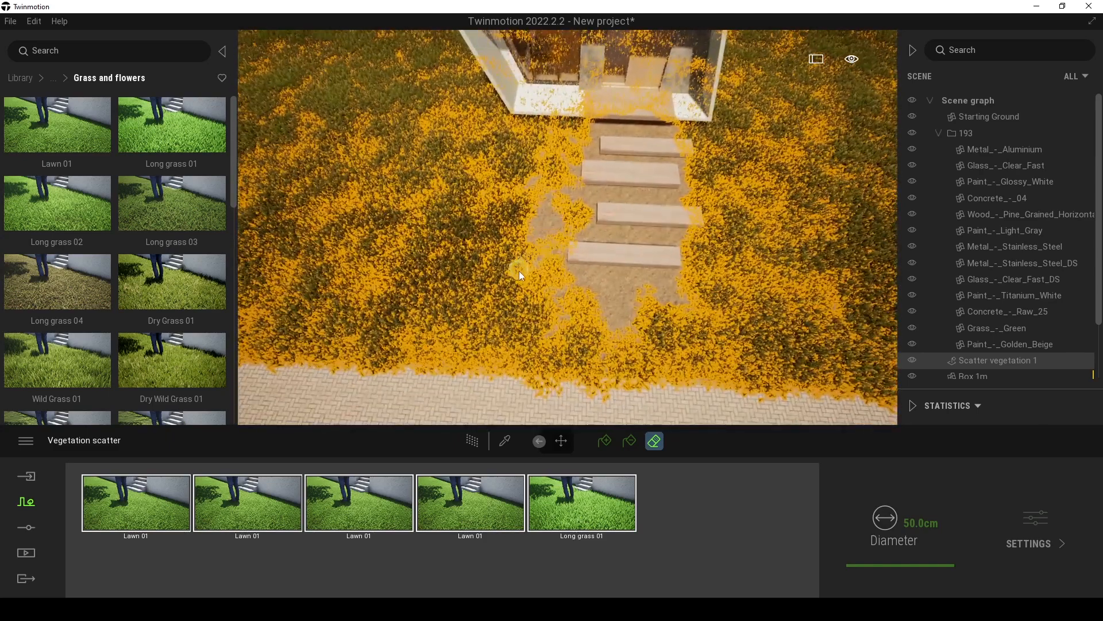
{"action": "middle_click_drag", "start_coordinate": [712, 140], "coordinate": [653, 136]}
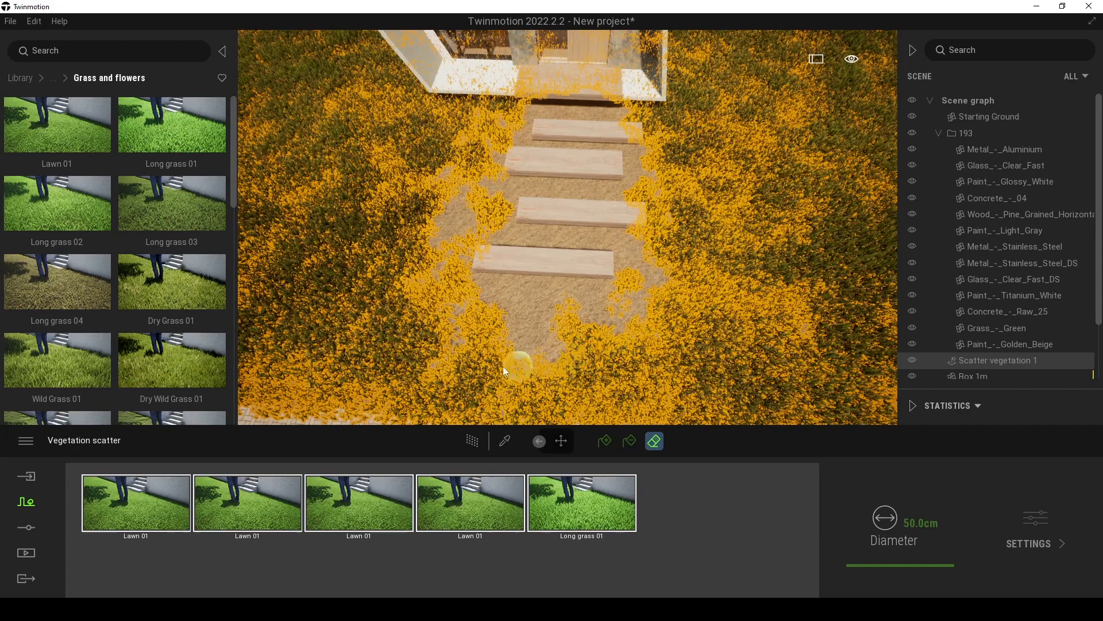
{"action": "mouse_move", "coordinate": [644, 112]}
{"action": "middle_mouse_down", "text": "shift"}
{"action": "mouse_move", "coordinate": [416, 81]}
{"action": "mouse_move", "coordinate": [422, 136]}
{"action": "middle_mouse_up", "text": "shift"}
{"action": "key", "text": "Escape"}
{"action": "left_click", "coordinate": [422, 76]}
- Place a Long grass 01 clump between the two outermost stepping slabs and add copies on the bare ground around the path
{"action": "left_click", "coordinate": [140, 161]}
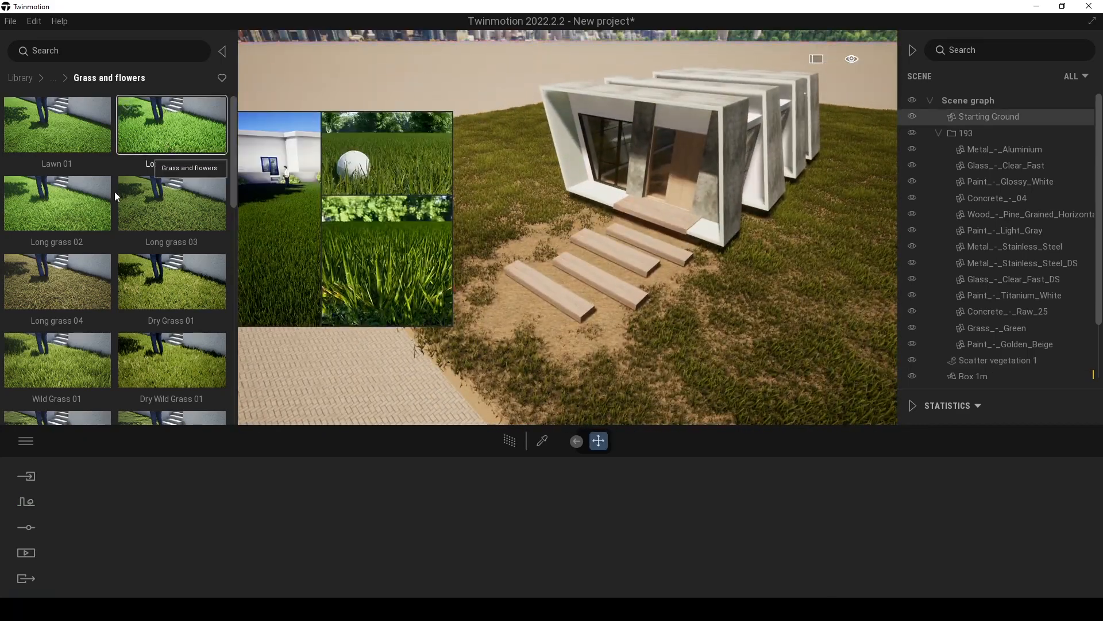
{"action": "key", "text": "w"}
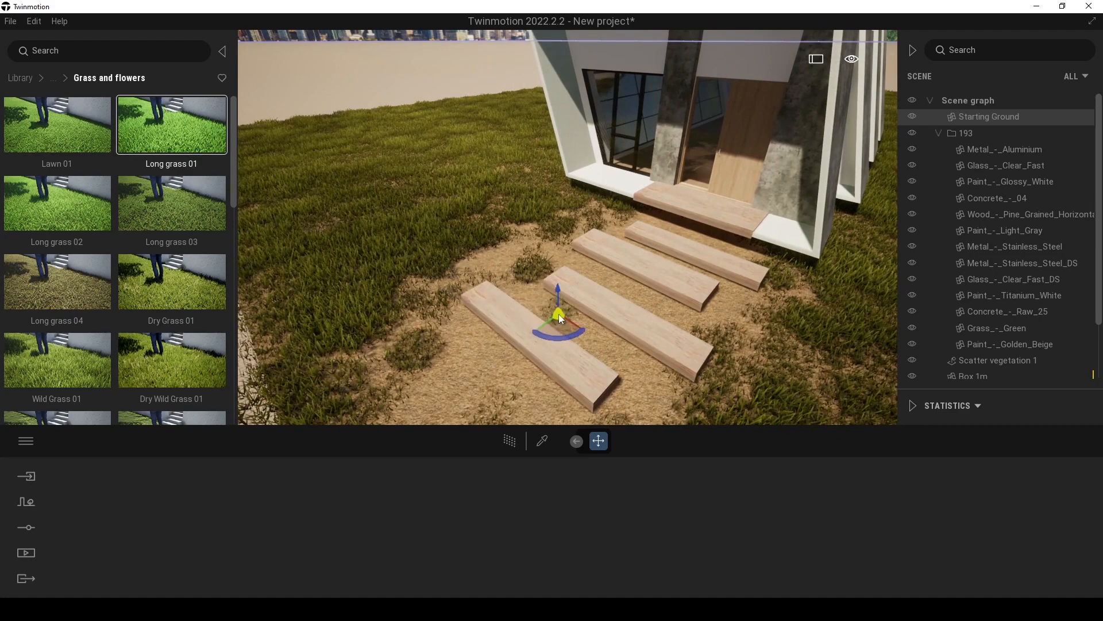
{"action": "left_click", "coordinate": [539, 304]}
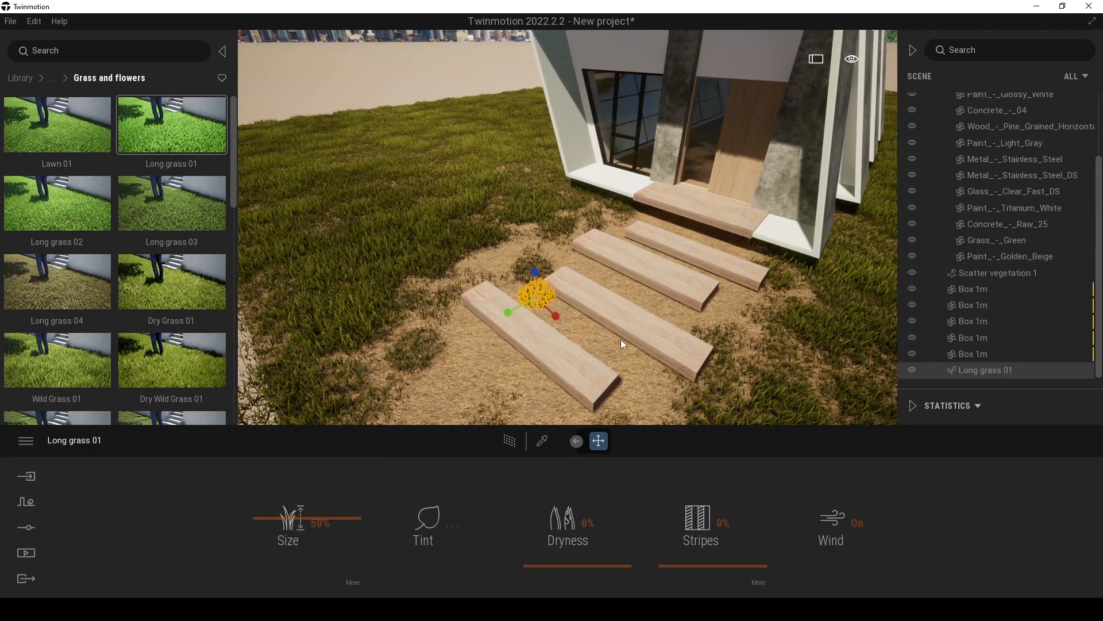
{"action": "scroll", "coordinate": [620, 339], "scroll_direction": "down", "scroll_amount": 5}
{"action": "scroll", "coordinate": [536, 308], "scroll_direction": "up", "scroll_amount": 4}
{"action": "scroll", "coordinate": [594, 295], "scroll_direction": "down", "scroll_amount": 2}
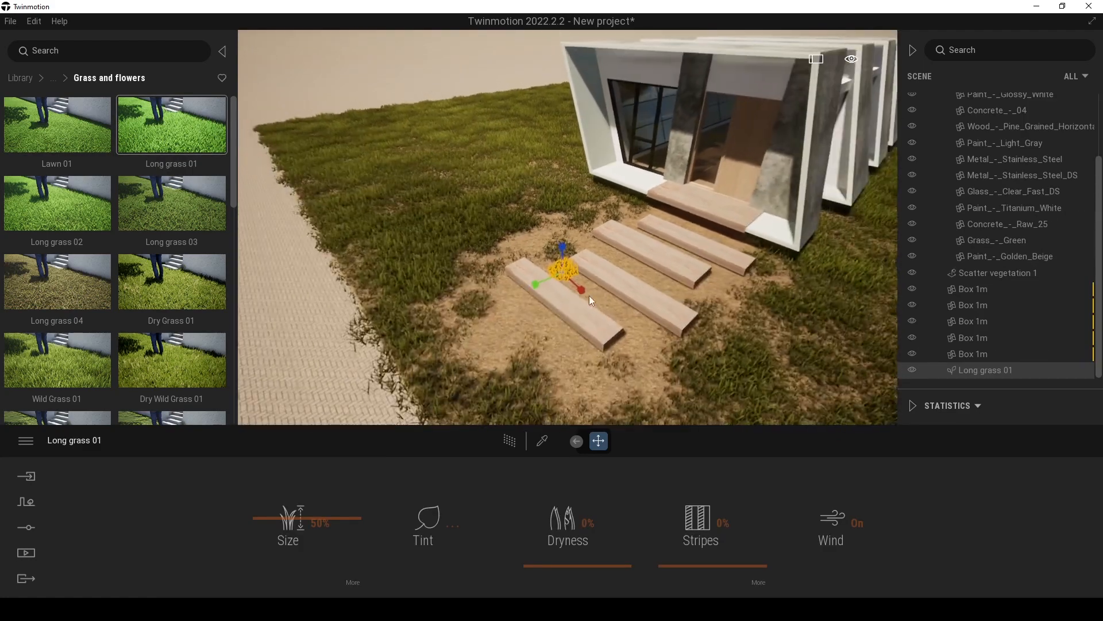
{"action": "left_click_drag", "start_coordinate": [566, 291], "coordinate": [536, 335], "text": "shift"}
{"action": "left_click", "coordinate": [526, 368]}
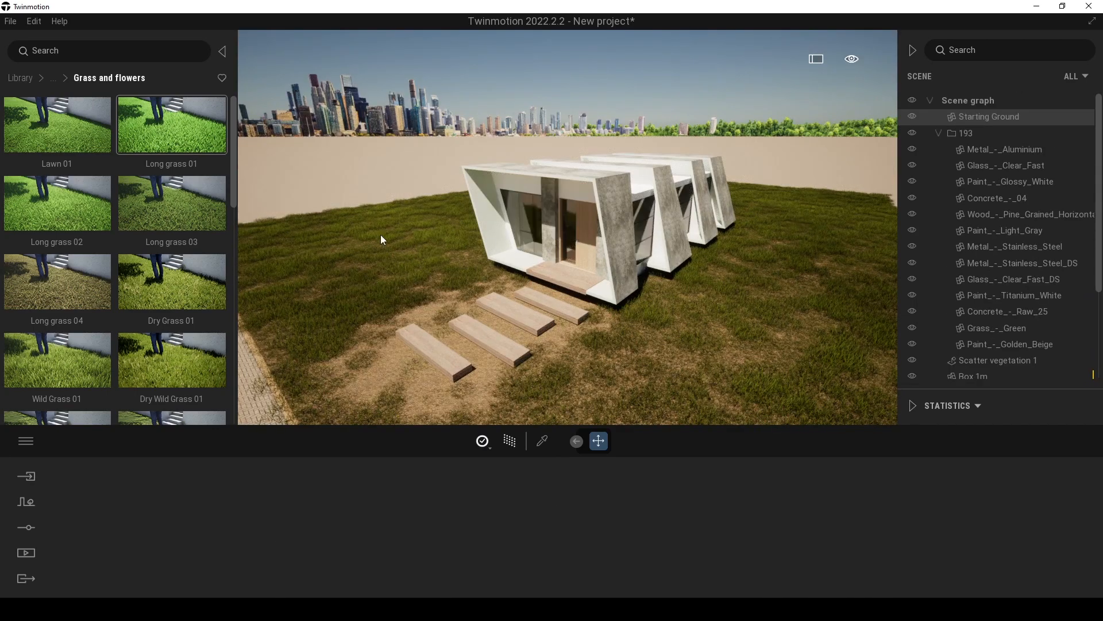
- From the vegetation library's Trees category, place one Austrian Pine behind the house and another at the lawn's side edge
{"action": "key", "text": "e"}
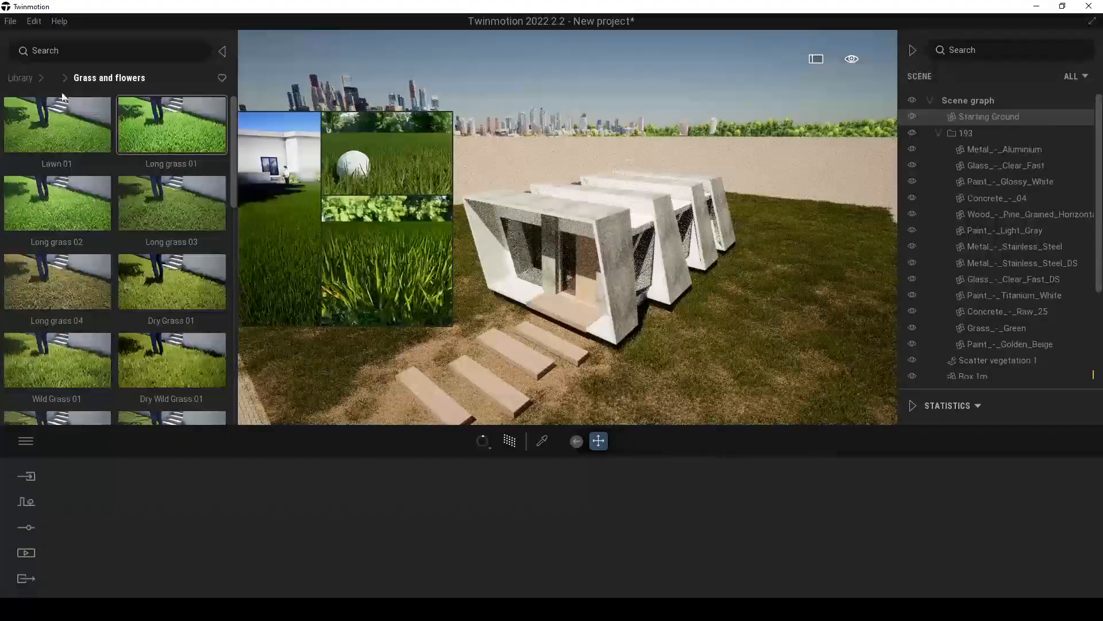
{"action": "left_click", "coordinate": [40, 79]}
{"action": "left_click", "coordinate": [21, 78]}
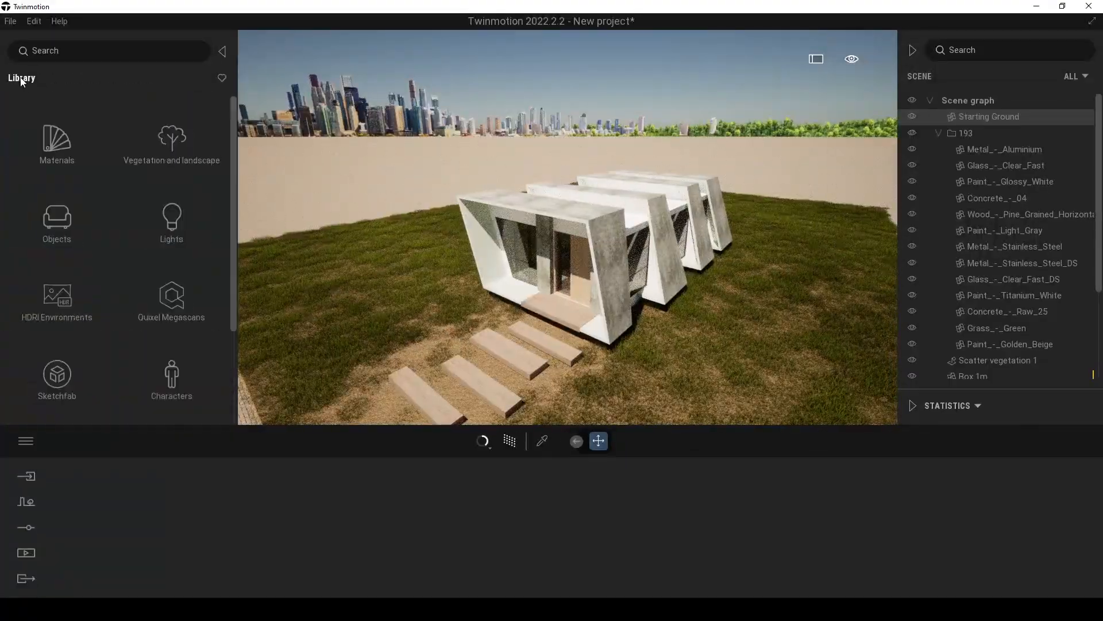
{"action": "left_click", "coordinate": [173, 140]}
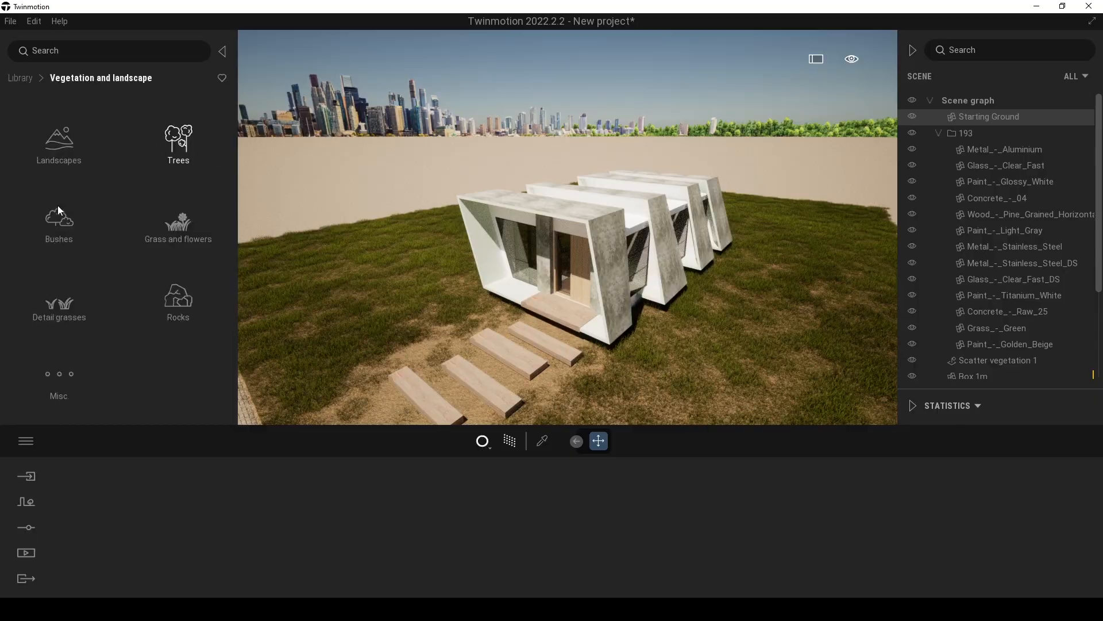
{"action": "left_click", "coordinate": [173, 144]}
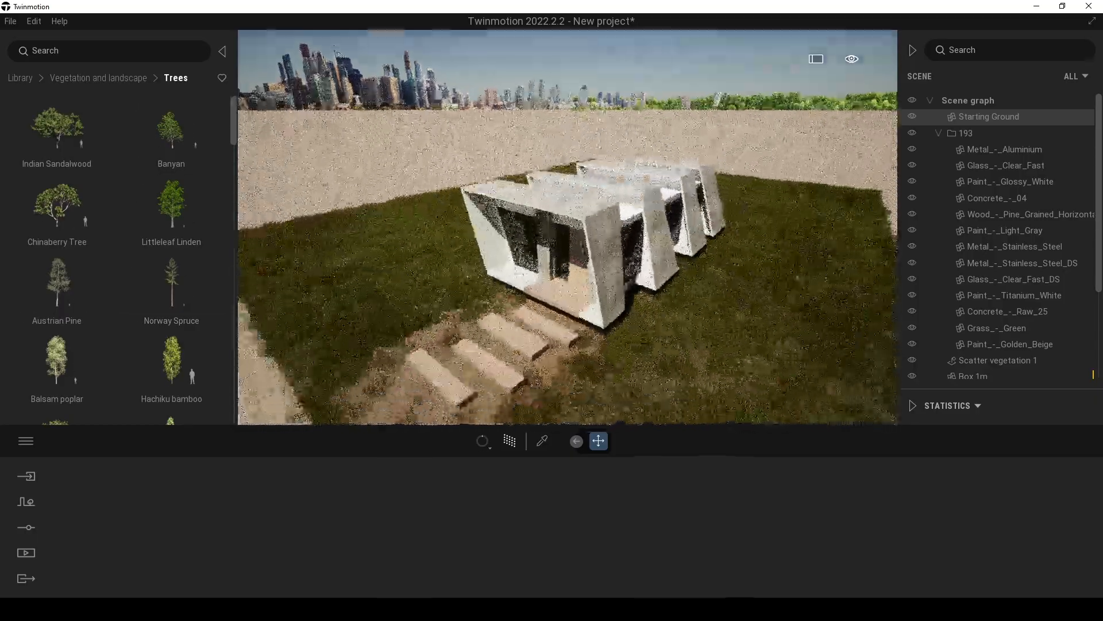
{"action": "key", "text": "e"}
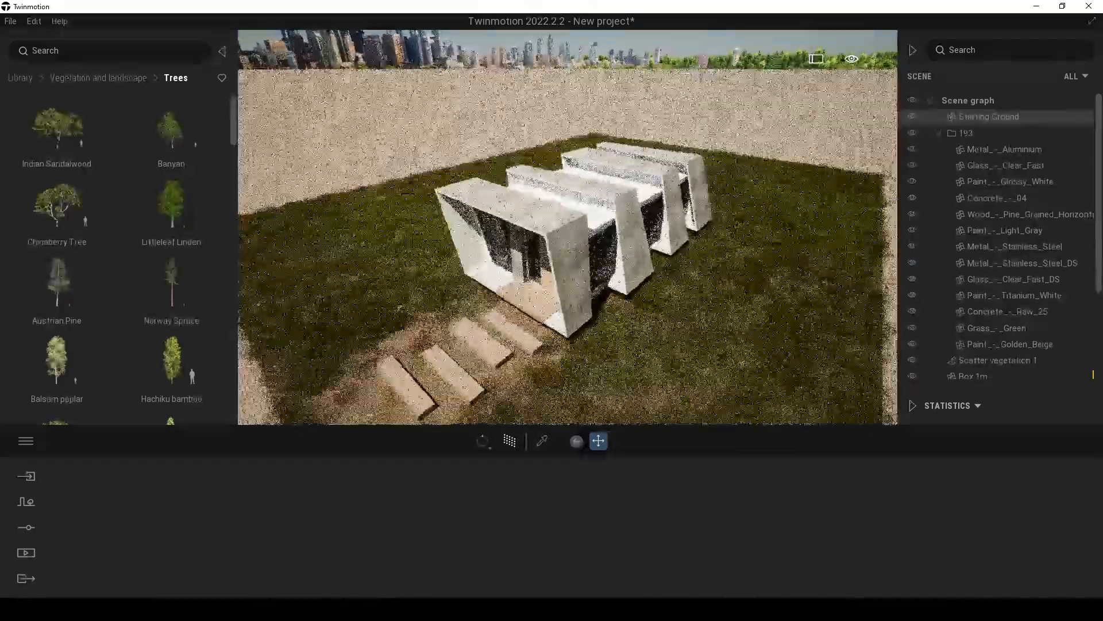
{"action": "mouse_move", "coordinate": [67, 300]}
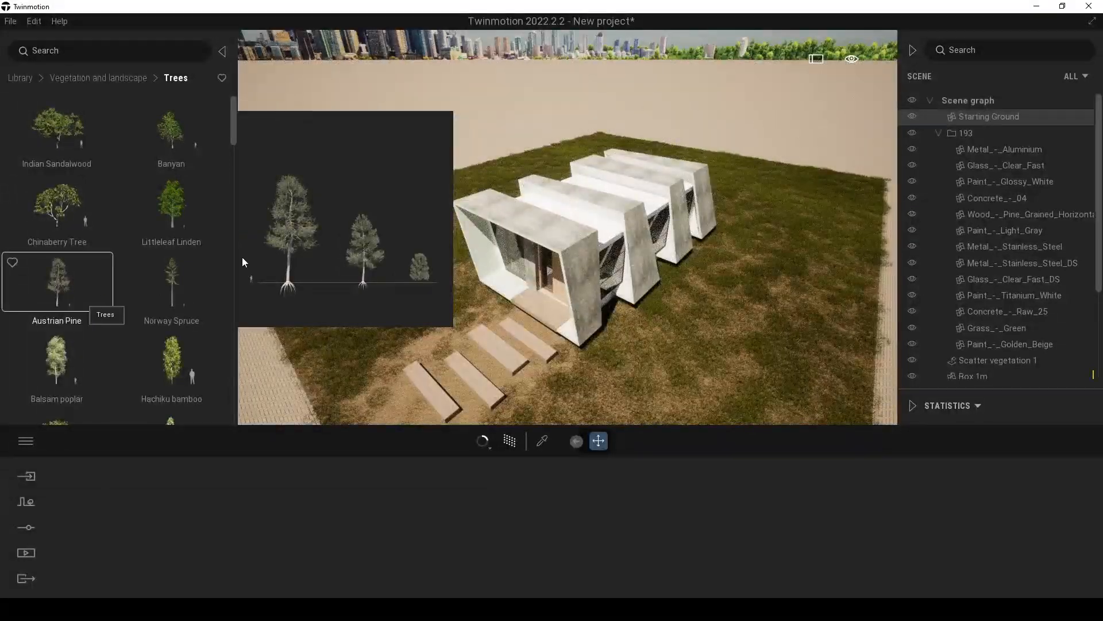
{"action": "left_click_drag", "start_coordinate": [56, 324], "coordinate": [576, 152]}
{"action": "left_click", "coordinate": [576, 151]}
{"action": "key", "text": "s"}
{"action": "left_click", "coordinate": [796, 223]}
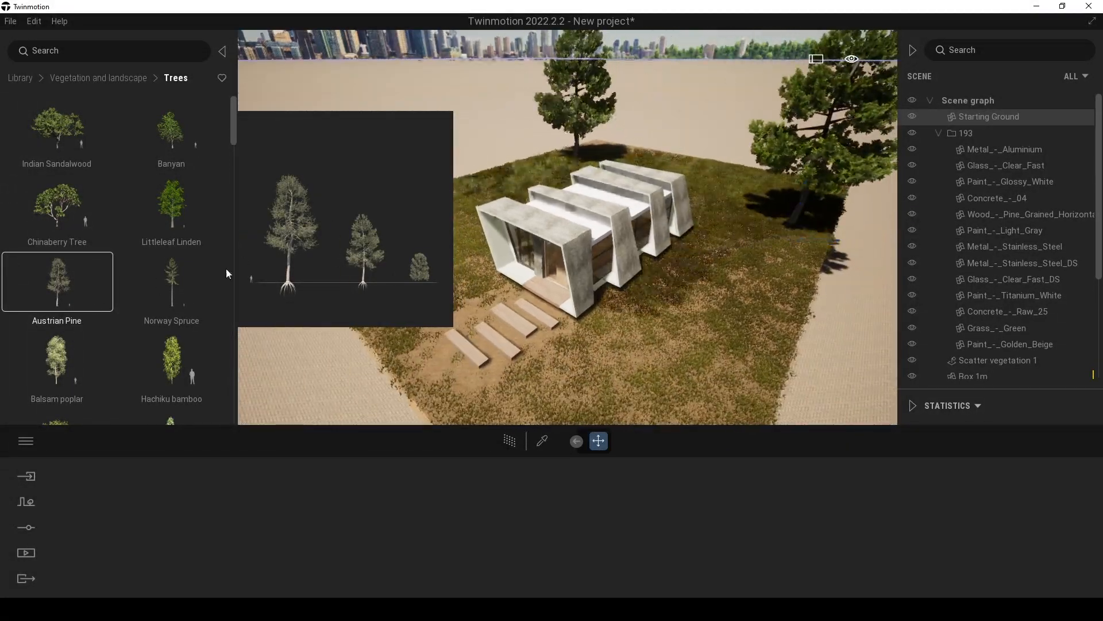
- Place two Norway Spruces, one beside the house's long side and one at the opposite corner of the lawn
{"action": "left_click_drag", "start_coordinate": [265, 280], "coordinate": [506, 221]}
{"action": "key", "text": "a"}
{"action": "right_click_drag", "start_coordinate": [588, 225], "coordinate": [616, 223]}
{"action": "left_click", "coordinate": [740, 275]}
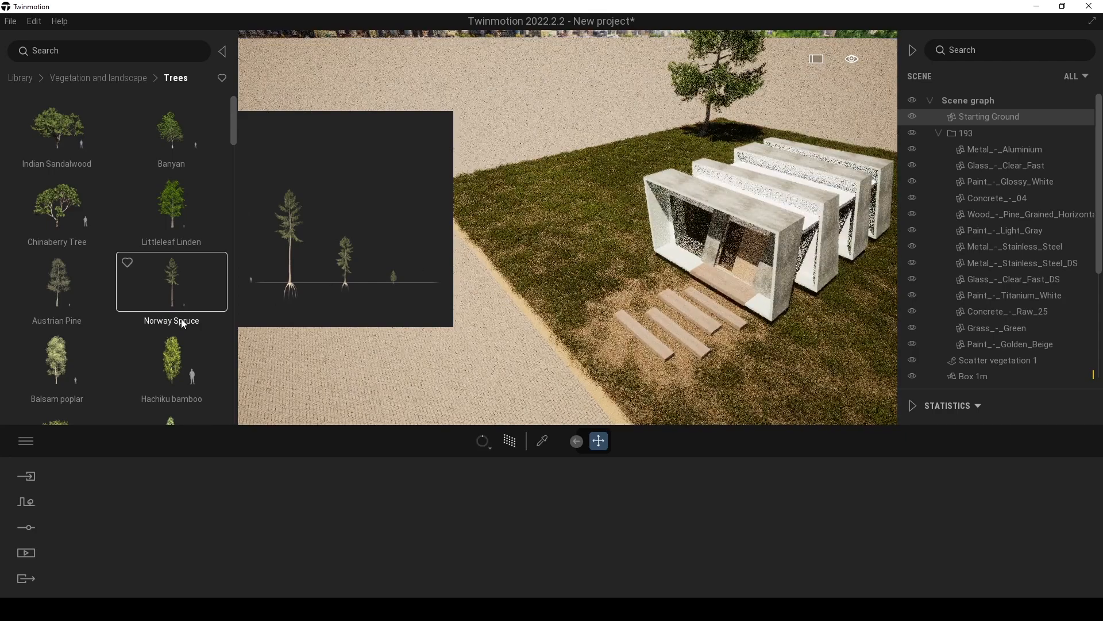
{"action": "left_click_drag", "start_coordinate": [181, 323], "coordinate": [639, 231]}
{"action": "key", "text": "s"}
{"action": "right_click_drag", "start_coordinate": [639, 231], "coordinate": [498, 223]}
{"action": "left_click", "coordinate": [513, 221]}
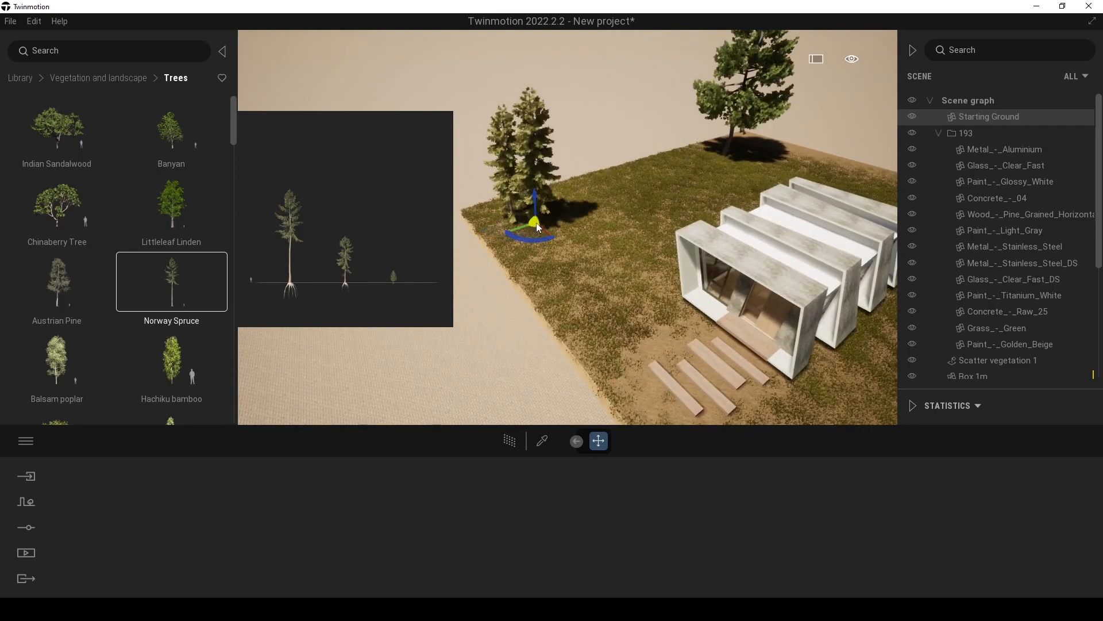
{"action": "key", "text": "Escape"}
{"action": "right_click_drag", "start_coordinate": [581, 221], "coordinate": [581, 221]}
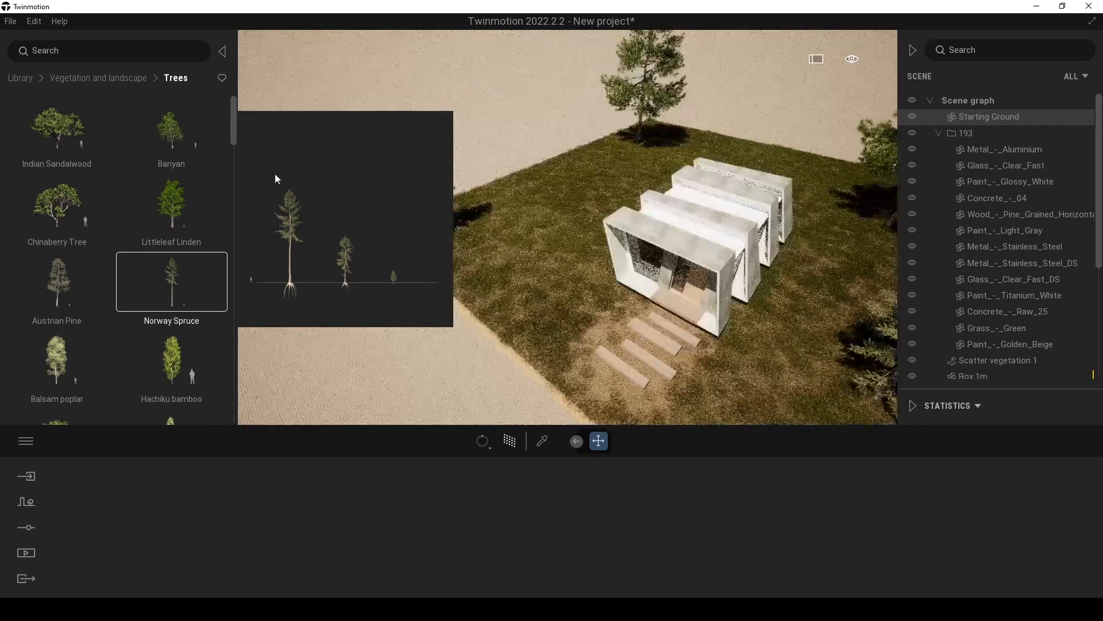
- Find the Italian Cypress among the trees and place one between the concrete frames along the house's long side
{"action": "left_click_drag", "start_coordinate": [227, 120], "coordinate": [234, 187]}
{"action": "scroll", "coordinate": [233, 187], "scroll_direction": "up", "scroll_amount": 1}
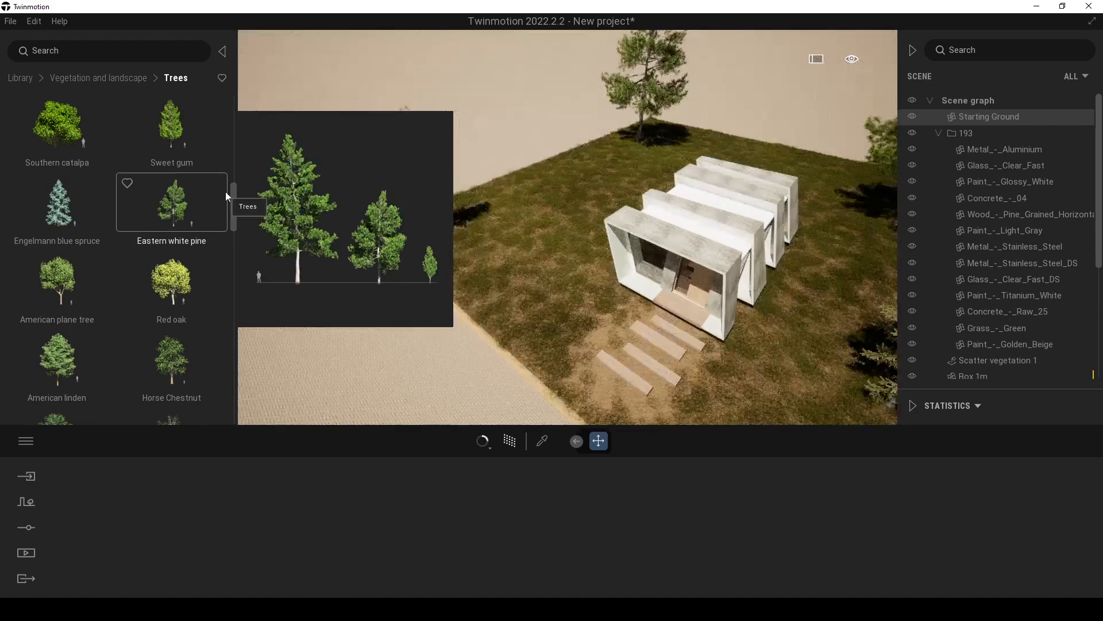
{"action": "left_click_drag", "start_coordinate": [232, 199], "coordinate": [233, 318]}
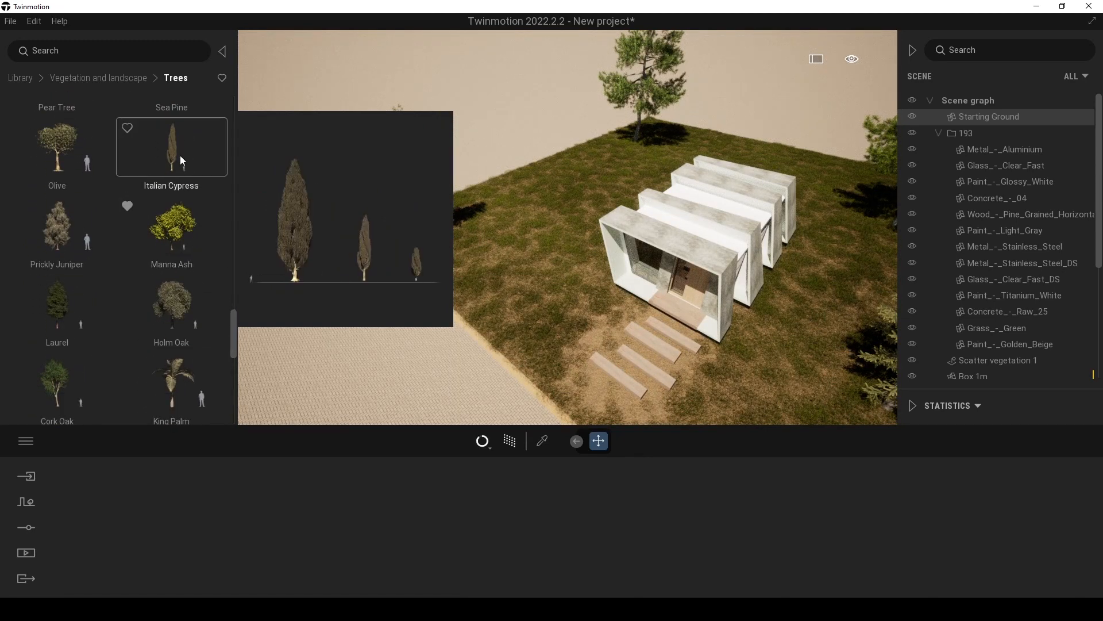
{"action": "left_click_drag", "start_coordinate": [181, 155], "coordinate": [790, 301]}
{"action": "key", "text": "w"}
{"action": "key", "text": "d"}
- Set the Italian Cypress's age to 0% and scale it down to a height of about 309 cm
{"action": "left_click_drag", "start_coordinate": [160, 516], "coordinate": [175, 588]}
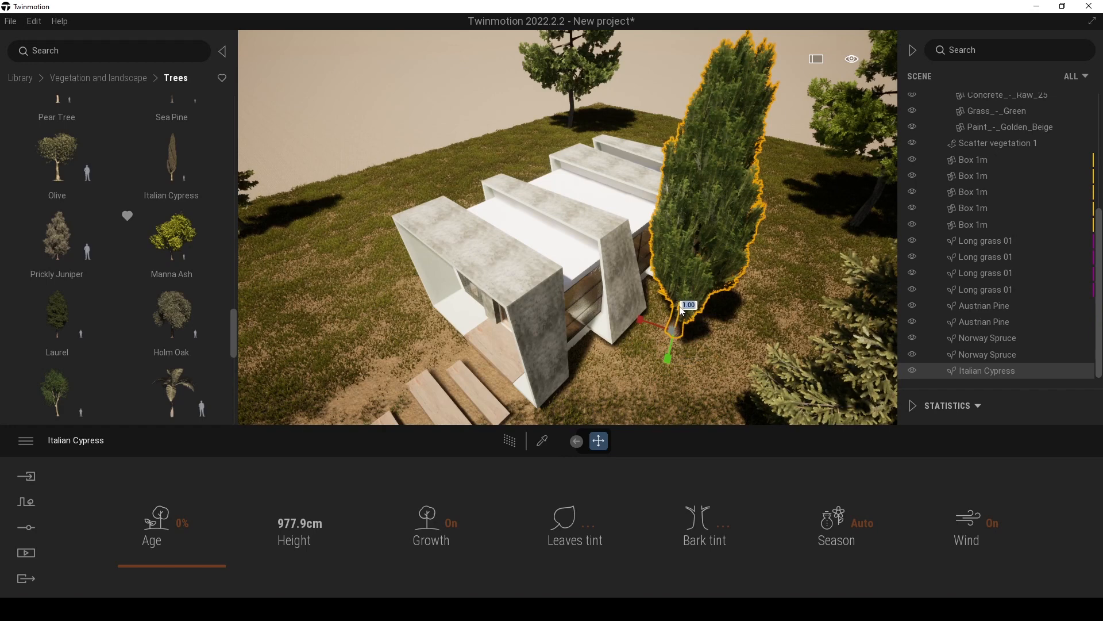
{"action": "left_click_drag", "start_coordinate": [674, 333], "coordinate": [665, 446]}
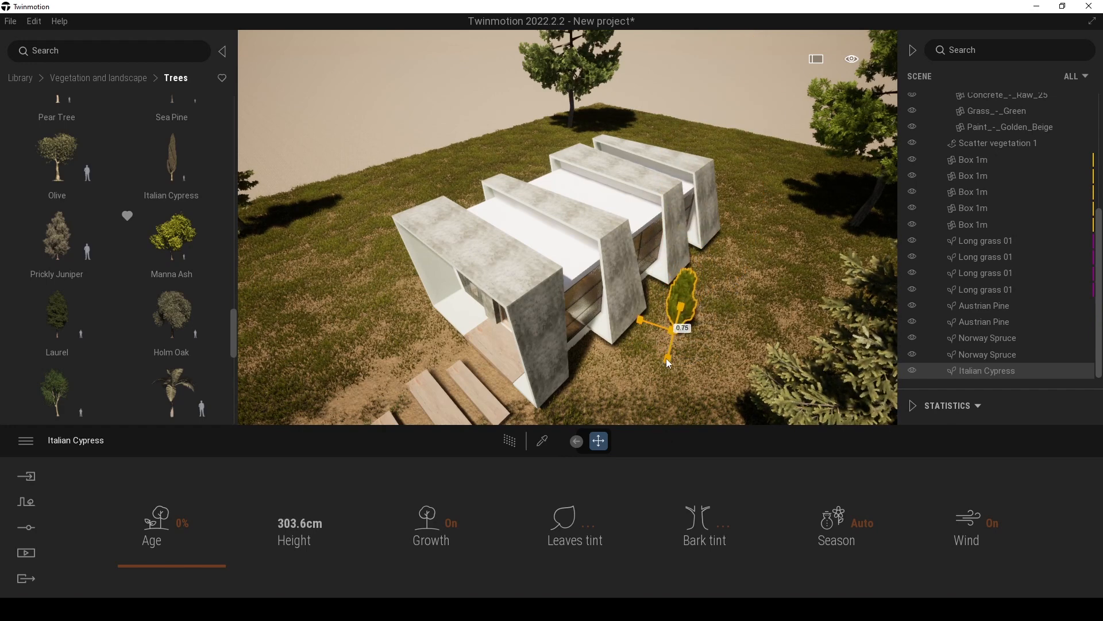
{"action": "key", "text": "w"}
{"action": "key", "text": "d"}
- Copy the Italian Cypress once as an instance into the next gap between the frames, spaced about 380 cm
{"action": "key", "text": "Tab"}
{"action": "left_click_drag", "start_coordinate": [631, 350], "coordinate": [664, 285]}
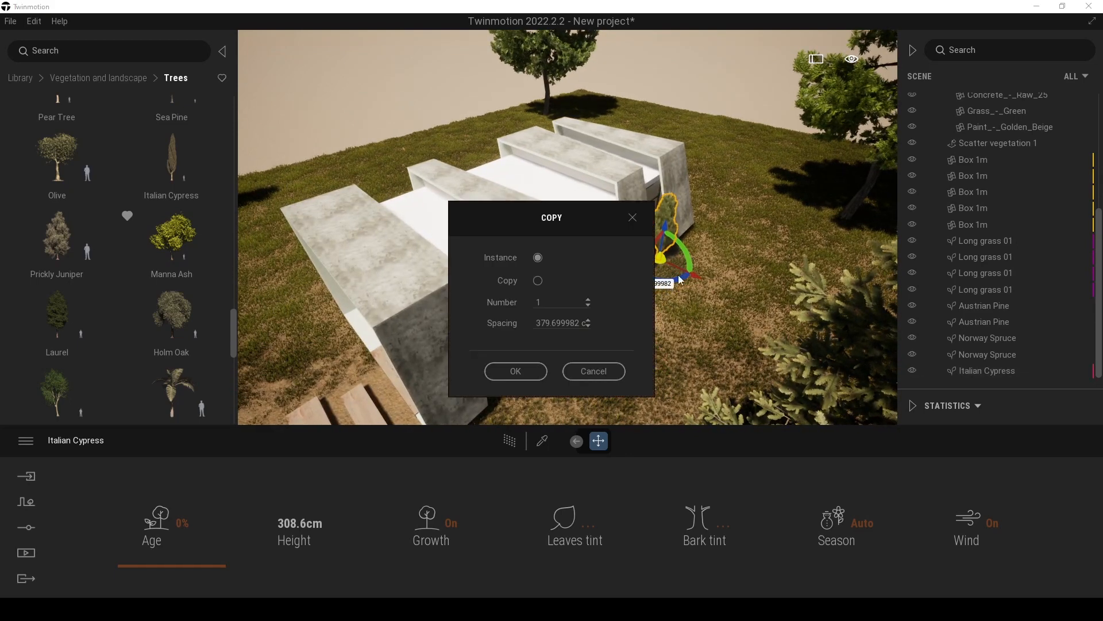
{"action": "left_click", "coordinate": [541, 371]}
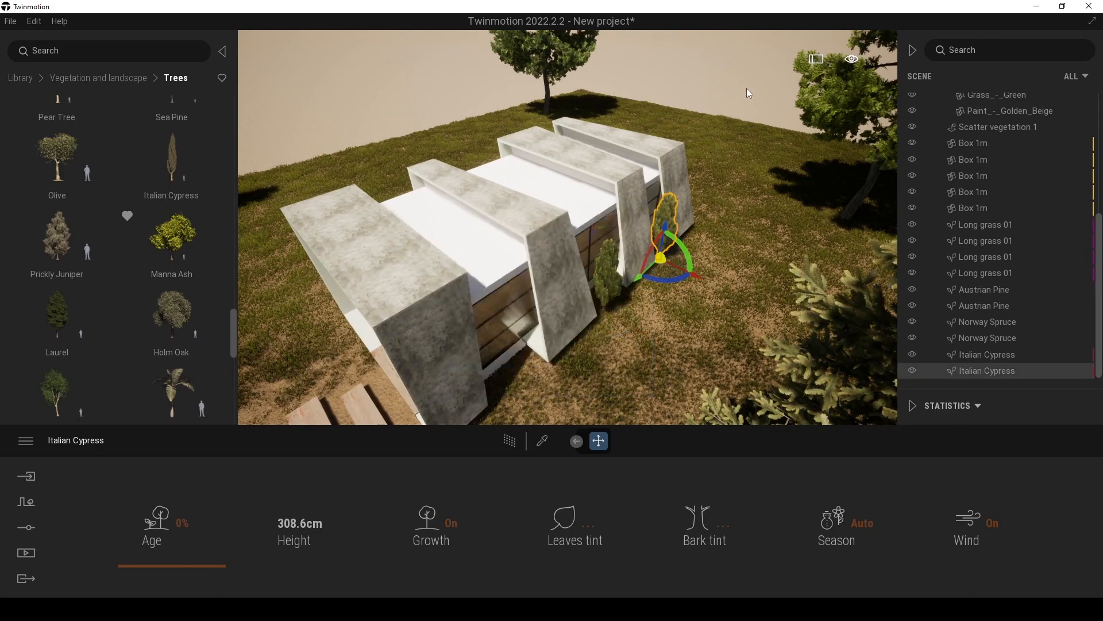
{"action": "left_click", "coordinate": [712, 147]}
- Find Golden Bamboo among the trees and plant it against the house's long side, just behind the front frame
{"action": "scroll", "coordinate": [770, 208], "scroll_direction": "down", "scroll_amount": 5}
{"action": "middle_click_drag", "start_coordinate": [807, 208], "coordinate": [786, 200], "text": "shift"}
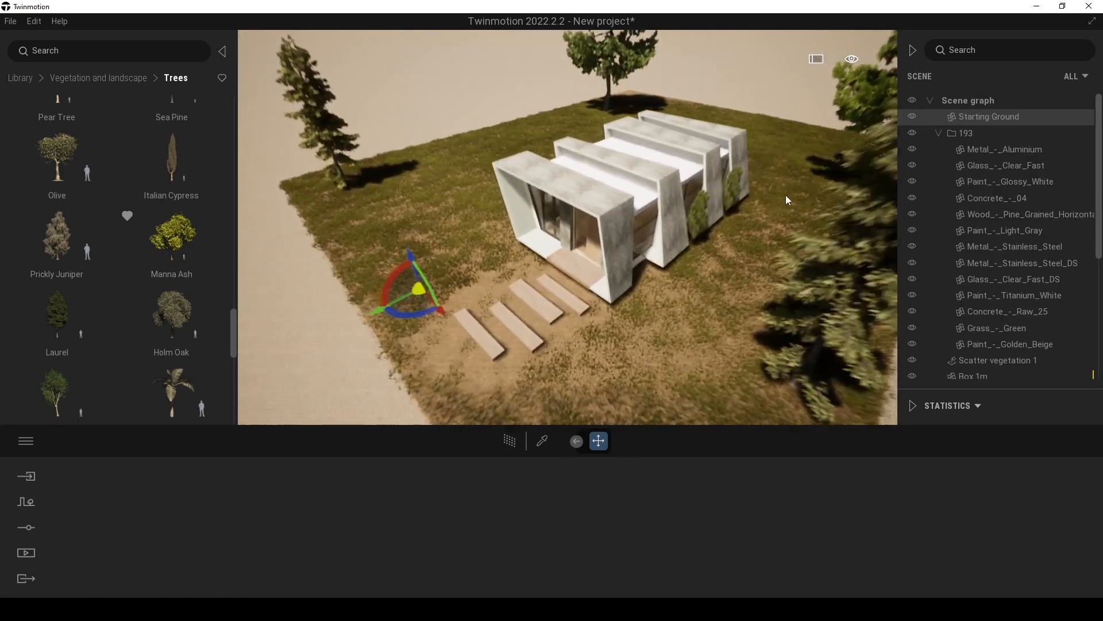
{"action": "scroll", "coordinate": [764, 195], "scroll_direction": "up", "scroll_amount": 3}
{"action": "left_click_drag", "start_coordinate": [232, 330], "coordinate": [236, 352]}
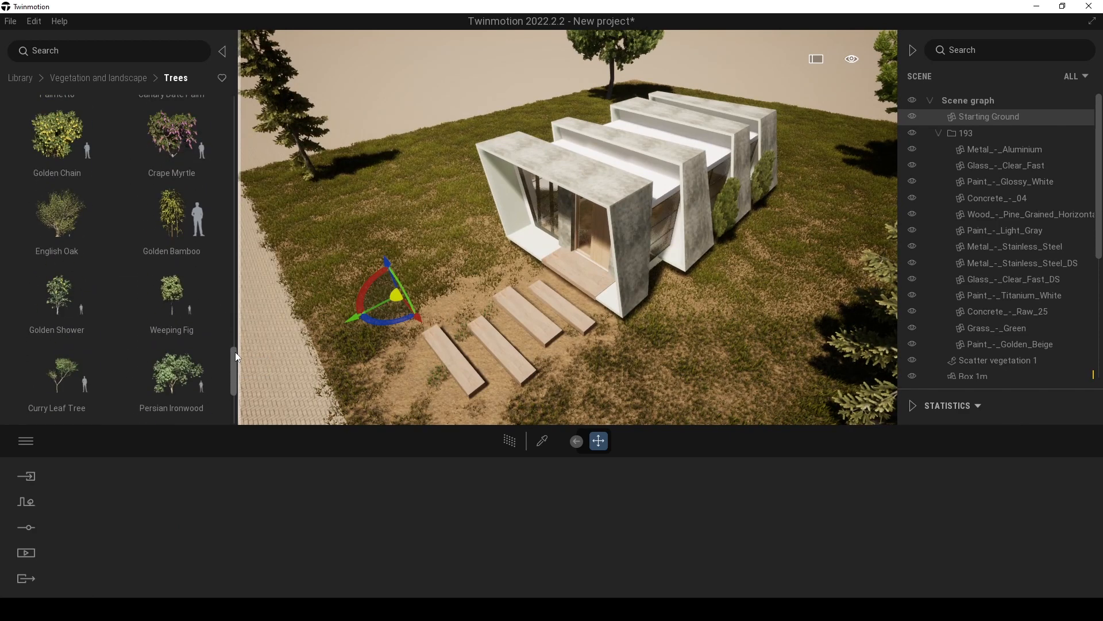
{"action": "mouse_move", "coordinate": [179, 225]}
{"action": "left_click_drag", "start_coordinate": [681, 292], "coordinate": [664, 292]}
{"action": "left_click", "coordinate": [670, 290]}
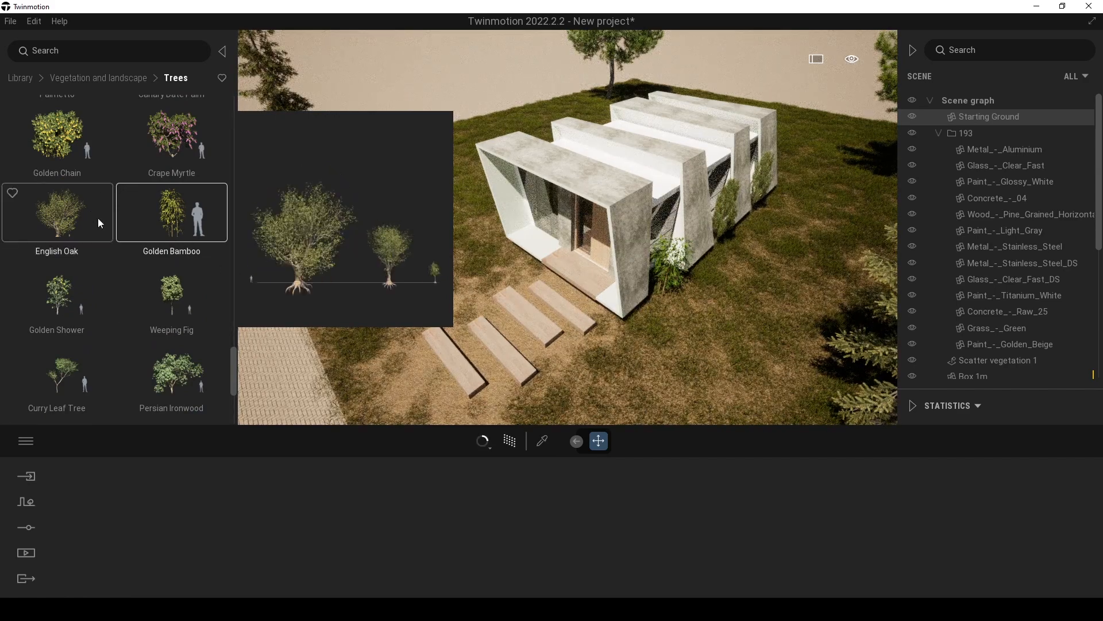
- Place four Curry Leaf Trees on the lawn, near the outer end of the stepping path and on the far side of the house
{"action": "scroll", "coordinate": [122, 267], "scroll_direction": "up", "scroll_amount": 1}
{"action": "scroll", "coordinate": [125, 270], "scroll_direction": "down", "scroll_amount": 1}
{"action": "left_click_drag", "start_coordinate": [70, 339], "coordinate": [688, 359]}
{"action": "scroll", "coordinate": [687, 359], "scroll_direction": "up", "scroll_amount": 2}
{"action": "scroll", "coordinate": [687, 359], "scroll_direction": "down", "scroll_amount": 3}
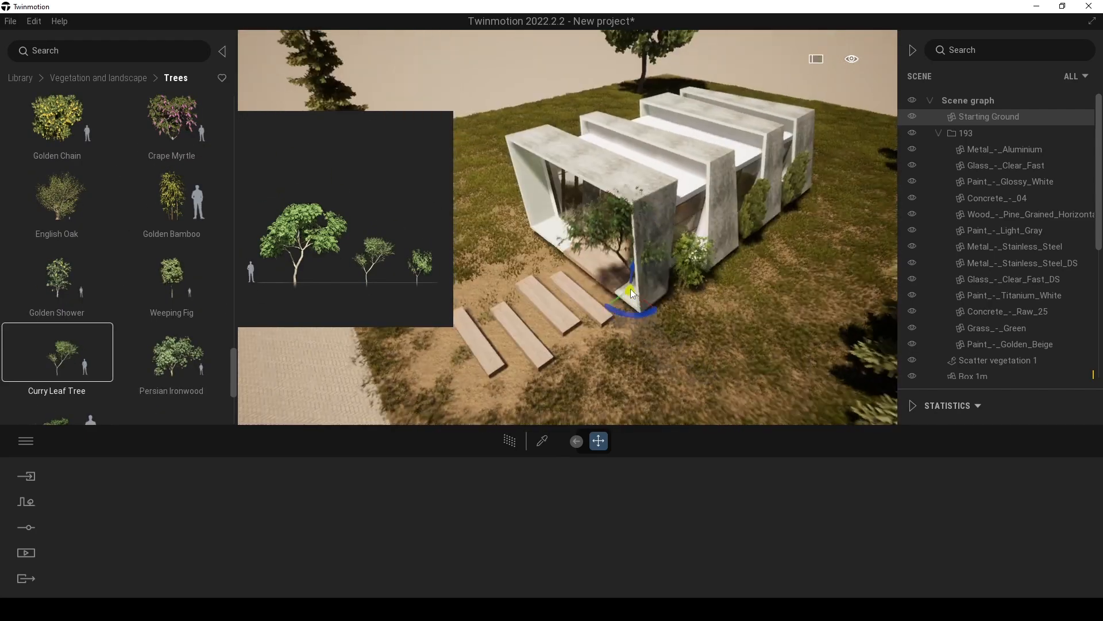
{"action": "middle_click_drag", "start_coordinate": [631, 289], "coordinate": [617, 352]}
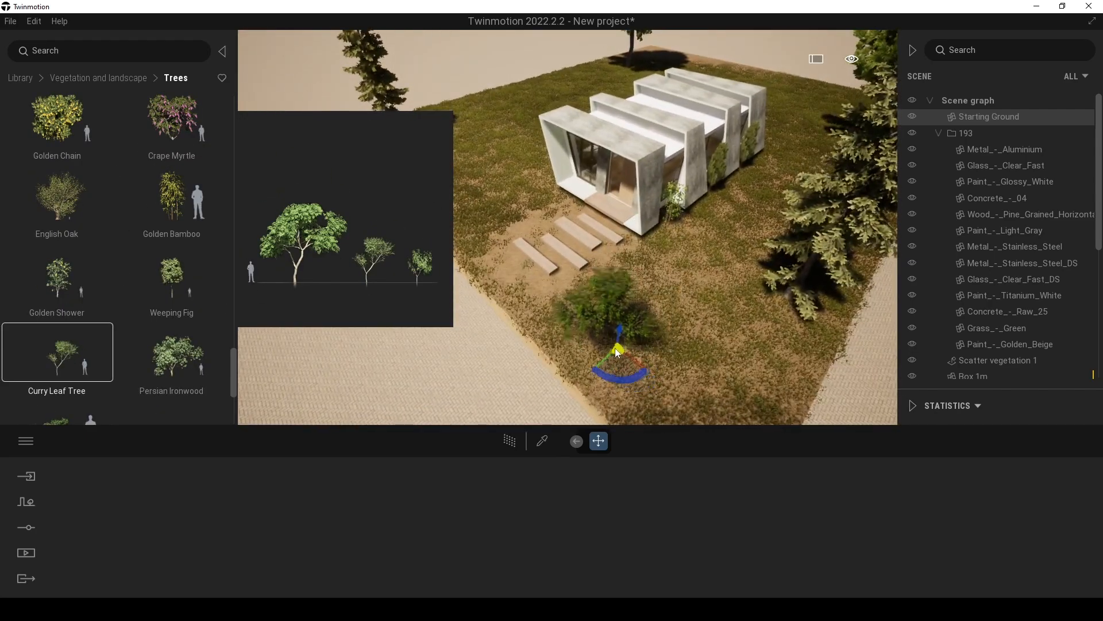
{"action": "left_click_drag", "start_coordinate": [616, 351], "coordinate": [500, 195]}
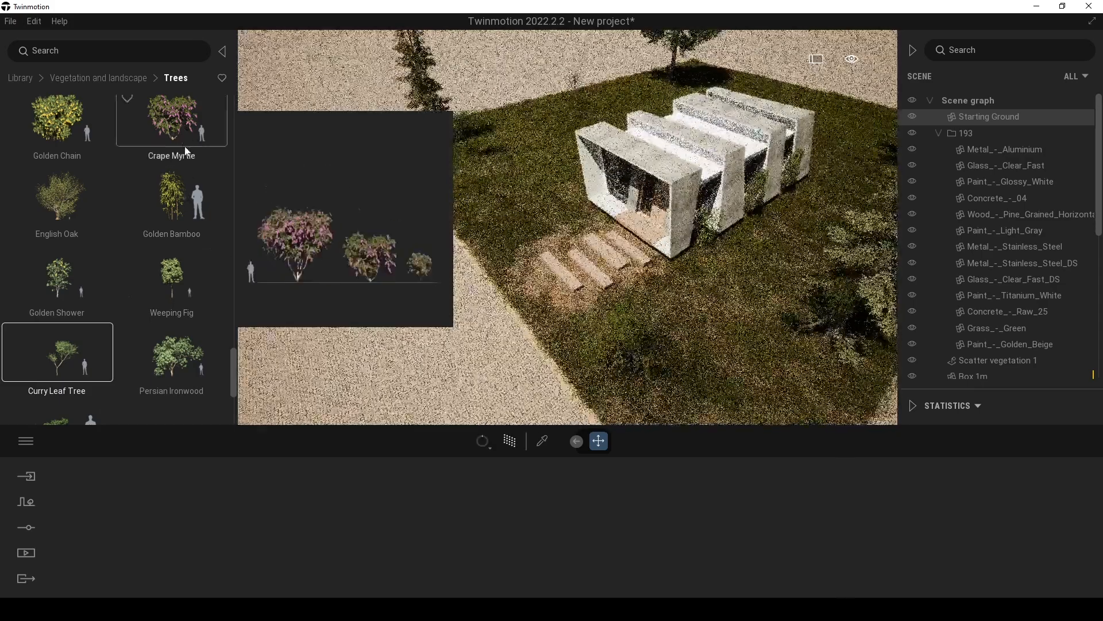
- Place a Canary Date Palm beside the front frame of the house and set its age to 9%
{"action": "scroll", "coordinate": [185, 170], "scroll_direction": "up", "scroll_amount": 3}
{"action": "left_click_drag", "start_coordinate": [176, 285], "coordinate": [563, 185]}
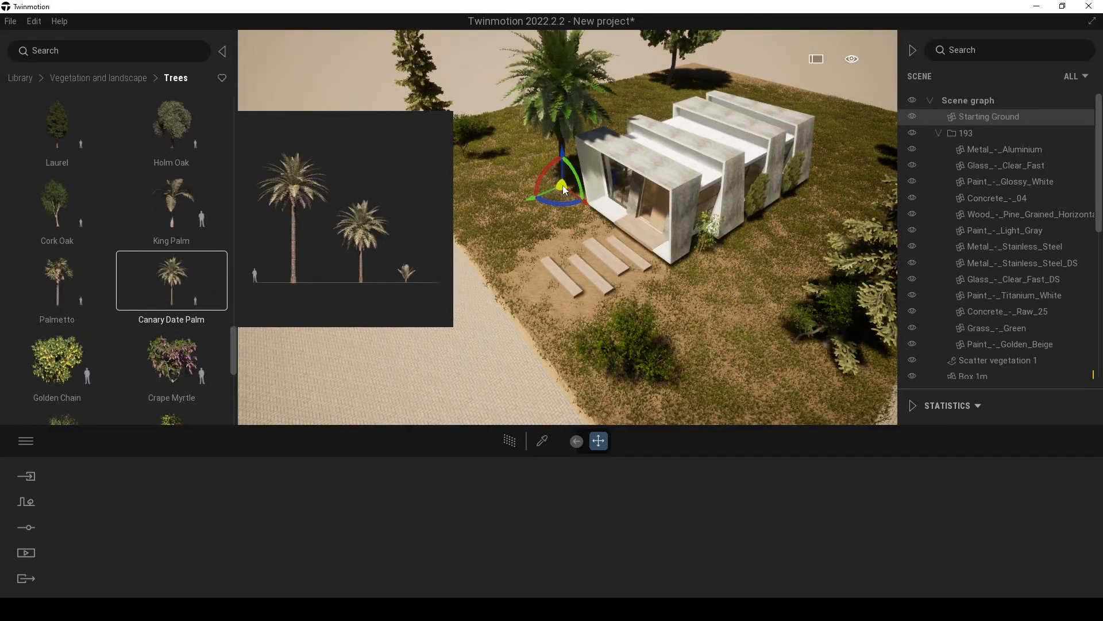
{"action": "left_click_drag", "start_coordinate": [160, 536], "coordinate": [157, 558]}
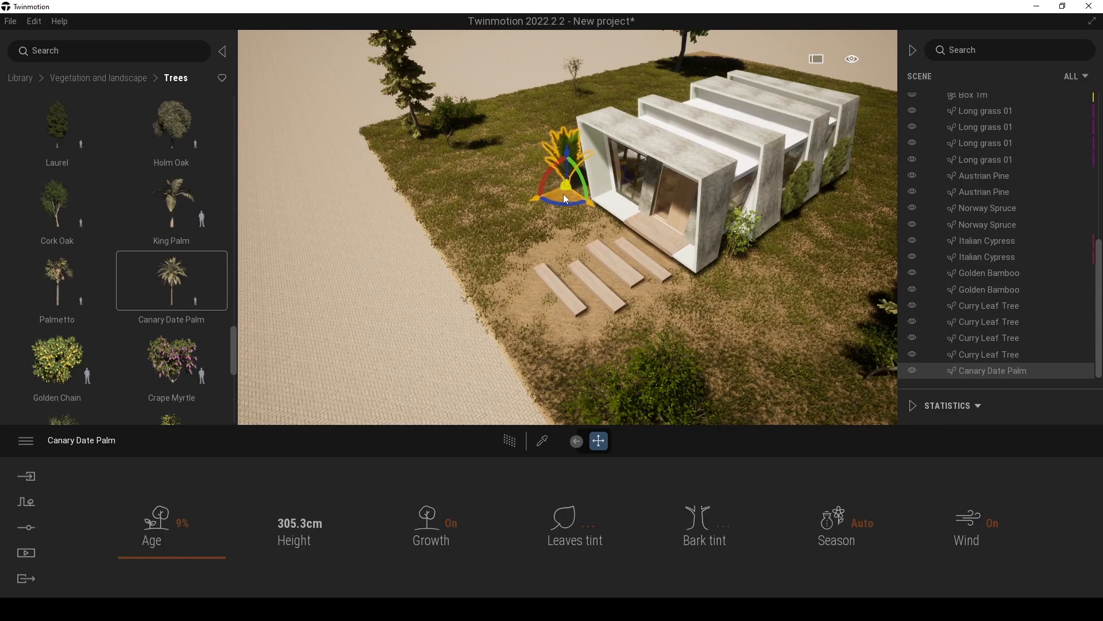
- Delete the rear Italian Cypress along the long side of the house
{"action": "left_click", "coordinate": [516, 73]}
{"action": "mouse_move", "coordinate": [516, 73]}
{"action": "right_mouse_down"}
{"action": "mouse_move", "coordinate": [552, 78]}
{"action": "mouse_move", "coordinate": [506, 86]}
{"action": "right_mouse_up"}
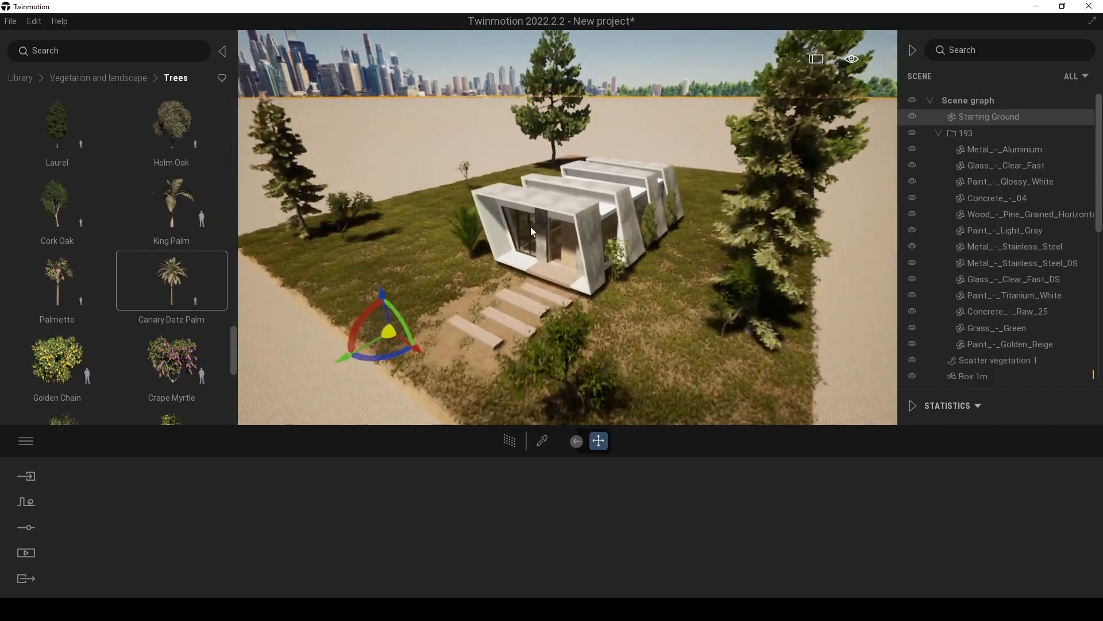
{"action": "right_click_drag", "start_coordinate": [798, 304], "coordinate": [716, 307]}
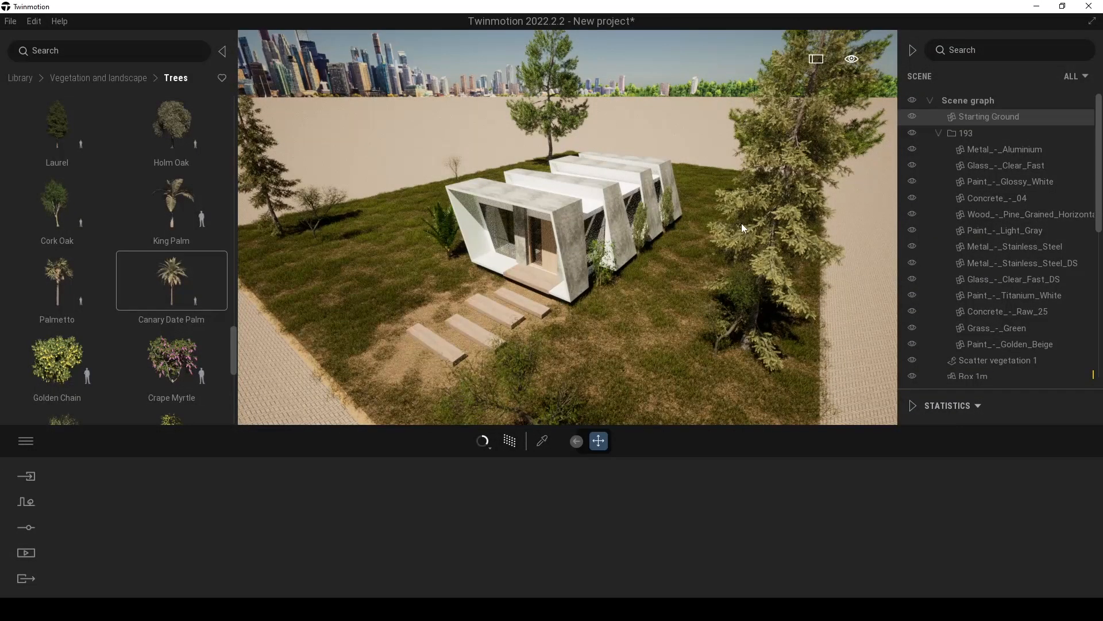
{"action": "scroll", "coordinate": [741, 222], "scroll_direction": "up", "scroll_amount": 6}
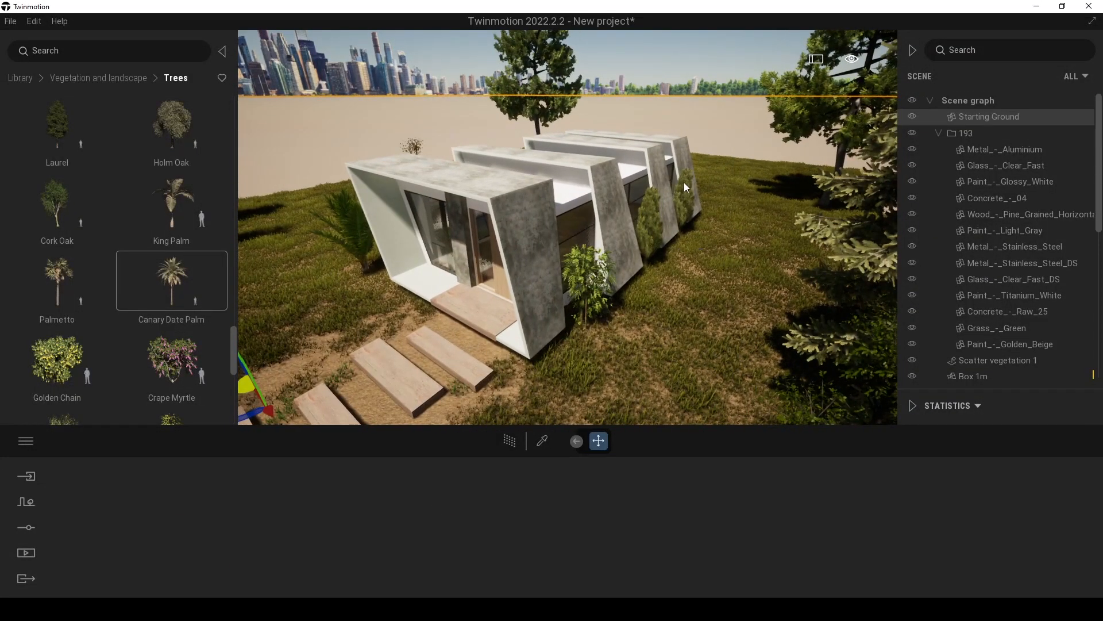
{"action": "left_click", "coordinate": [684, 185]}
{"action": "key", "text": "Delete"}
{"action": "right_click_drag", "start_coordinate": [683, 184], "coordinate": [665, 260]}
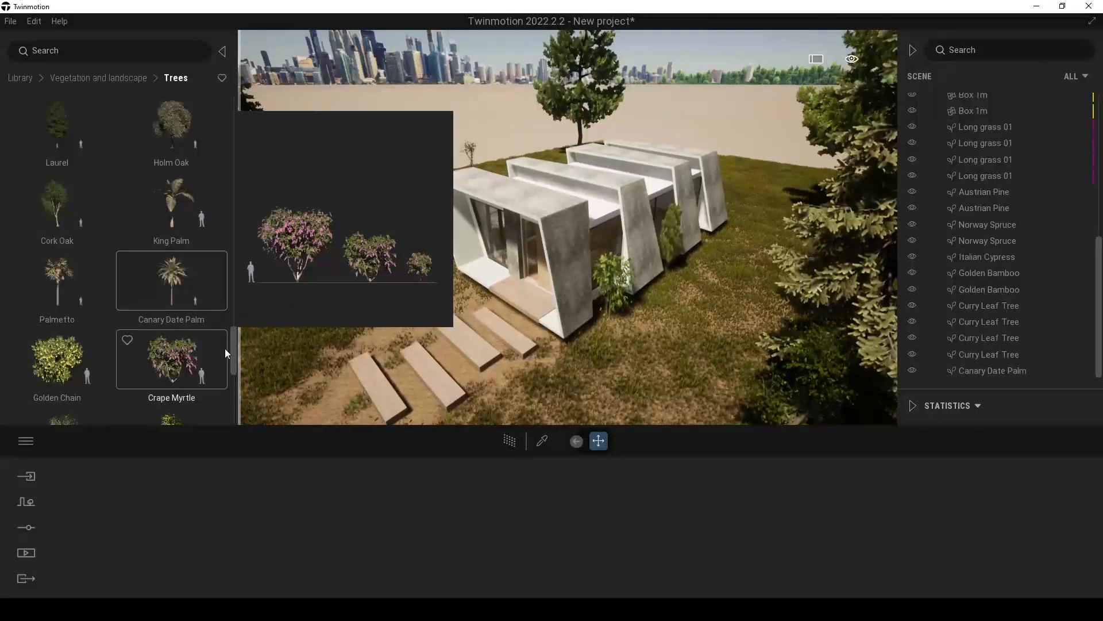
- Place Rock 9 from the vegetation library's Rocks category on the ground beside the wooden stepping planks
{"action": "left_click_drag", "start_coordinate": [232, 345], "coordinate": [224, 397]}
{"action": "scroll", "coordinate": [224, 401], "scroll_direction": "up", "scroll_amount": 15}
{"action": "right_click_drag", "start_coordinate": [563, 241], "coordinate": [539, 243]}
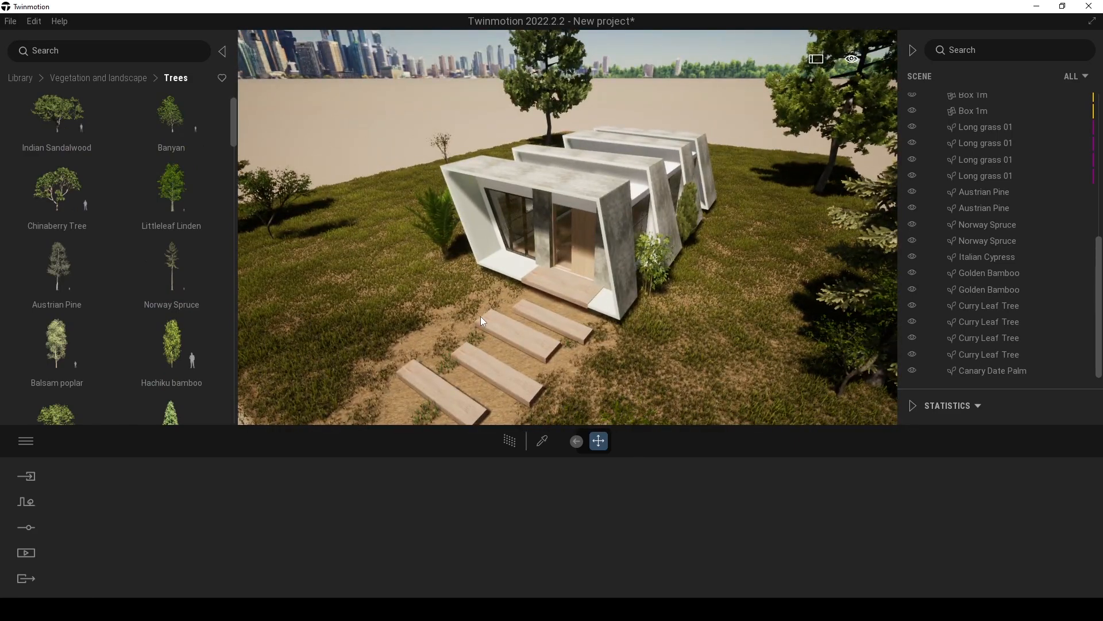
{"action": "left_click", "coordinate": [112, 80]}
{"action": "left_click", "coordinate": [179, 302]}
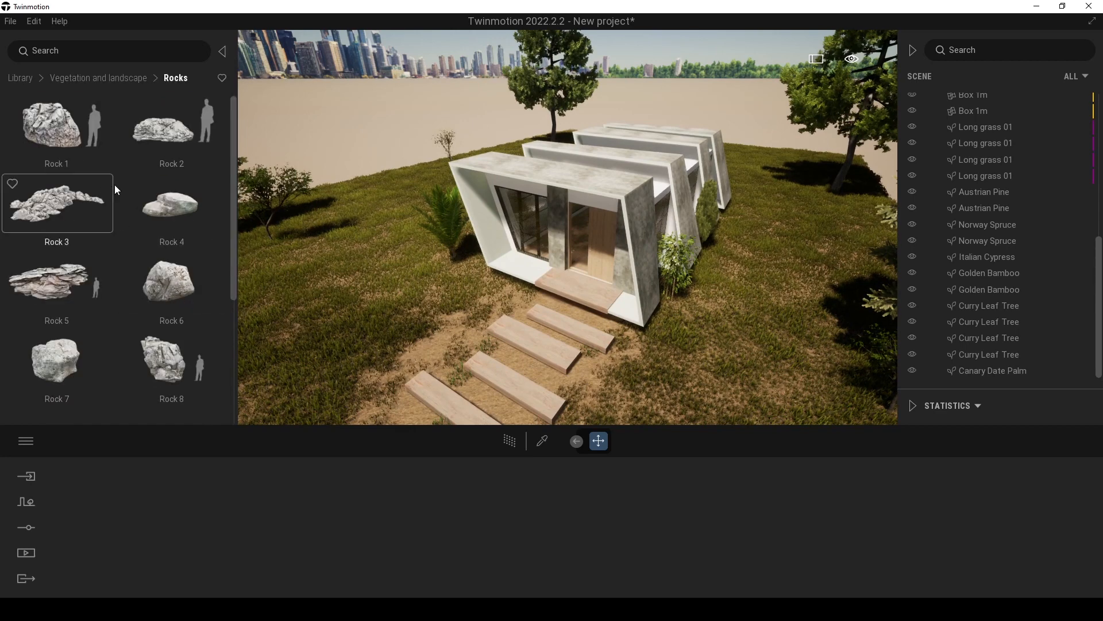
{"action": "scroll", "coordinate": [108, 186], "scroll_direction": "down", "scroll_amount": 3}
{"action": "left_click_drag", "start_coordinate": [54, 270], "coordinate": [141, 297]}
{"action": "left_click_drag", "start_coordinate": [426, 327], "coordinate": [486, 300]}
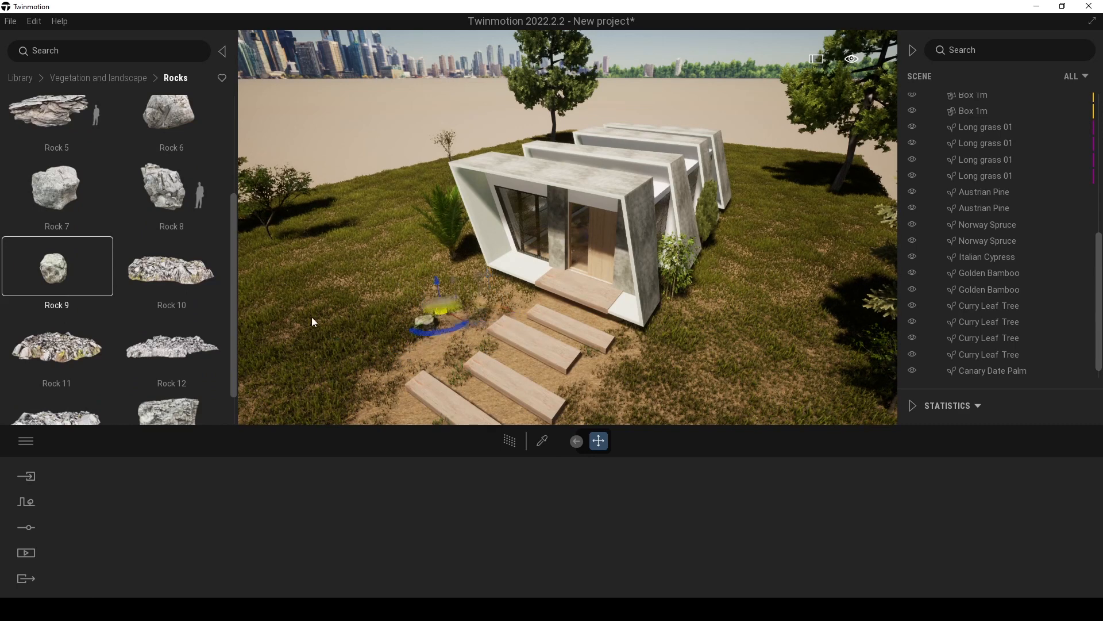
- Place Rock 4 near the front corner of the house, across the planks from Rock 9
{"action": "scroll", "coordinate": [228, 250], "scroll_direction": "up", "scroll_amount": 1}
{"action": "scroll", "coordinate": [230, 246], "scroll_direction": "down", "scroll_amount": 3}
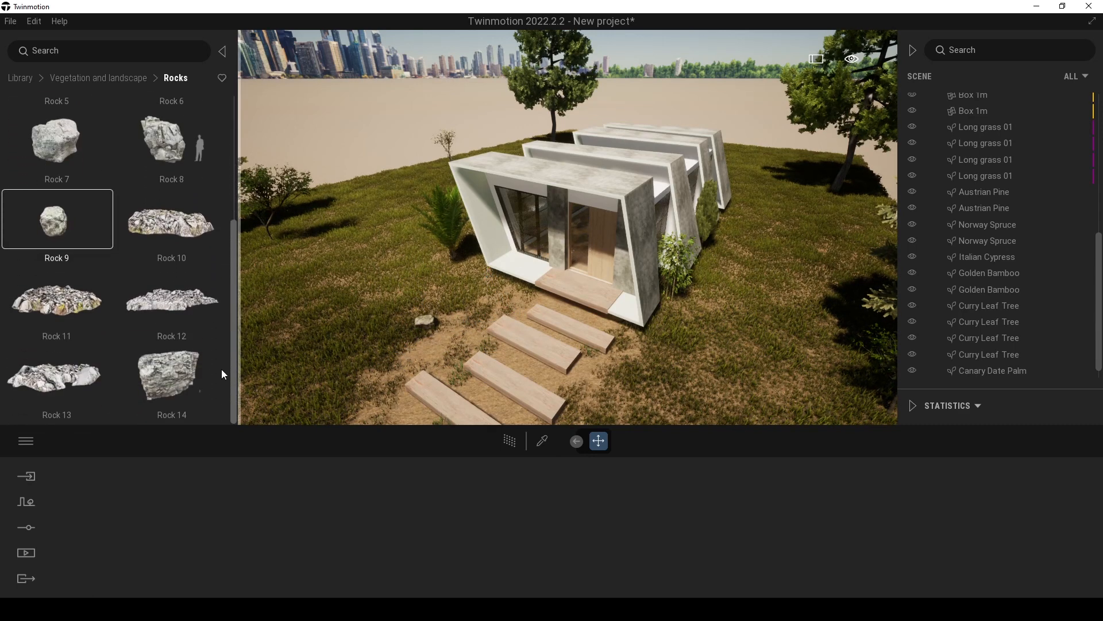
{"action": "scroll", "coordinate": [222, 374], "scroll_direction": "up", "scroll_amount": 4}
{"action": "left_click_drag", "start_coordinate": [163, 216], "coordinate": [661, 360]}
{"action": "left_click", "coordinate": [435, 312]}
{"action": "left_click", "coordinate": [398, 312]}
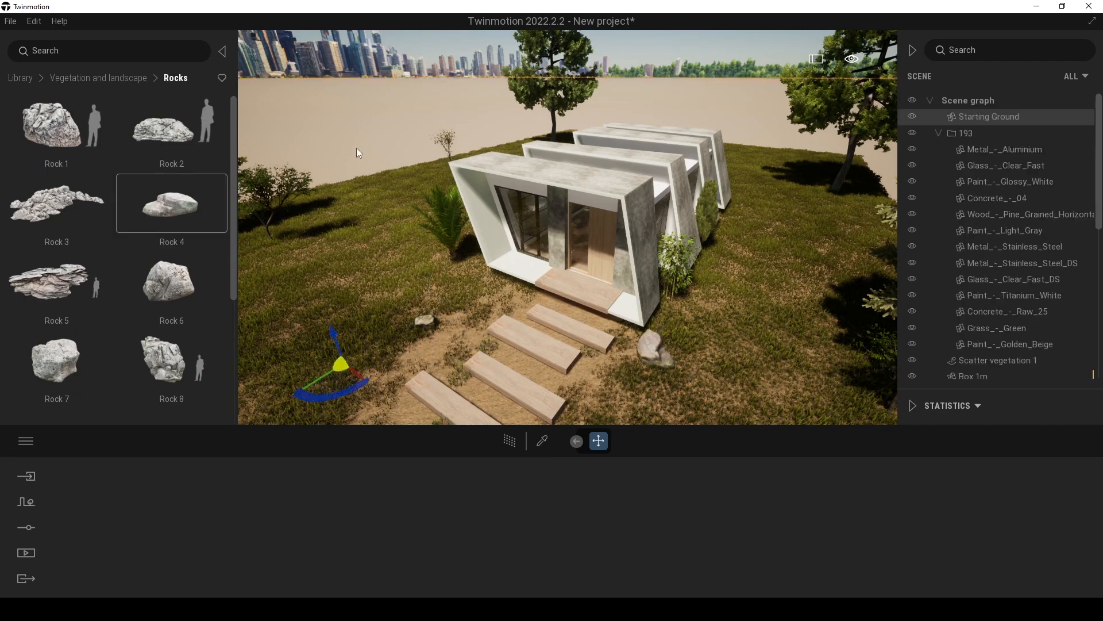
- Open the Scatter collection for rocks in the Quixel Megascans nature 3D assets
{"action": "left_click", "coordinate": [13, 78]}
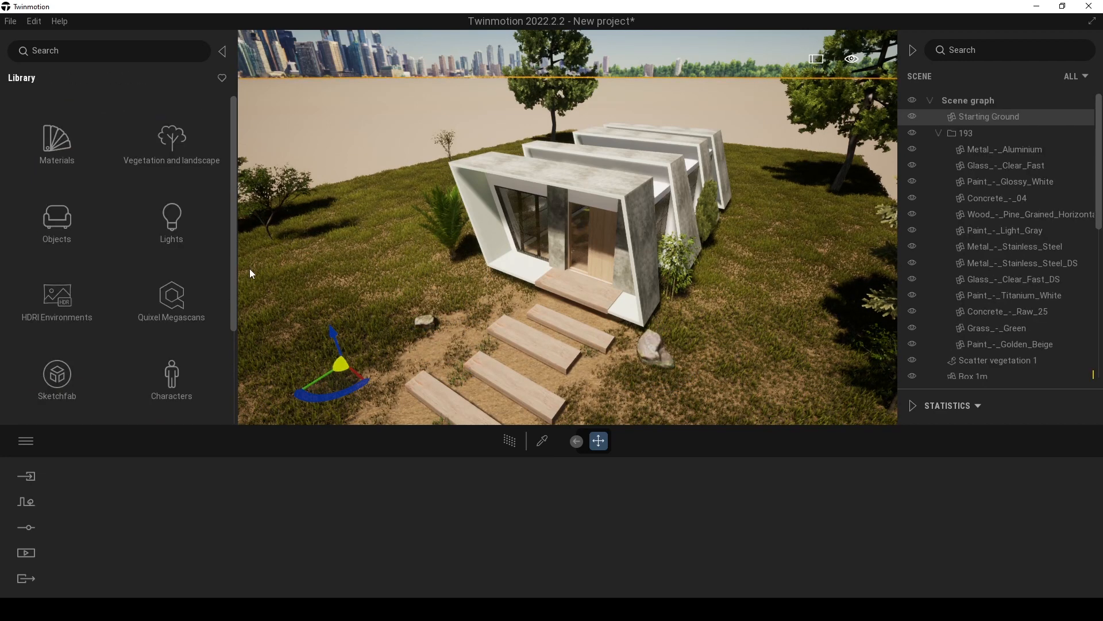
{"action": "left_click", "coordinate": [170, 296]}
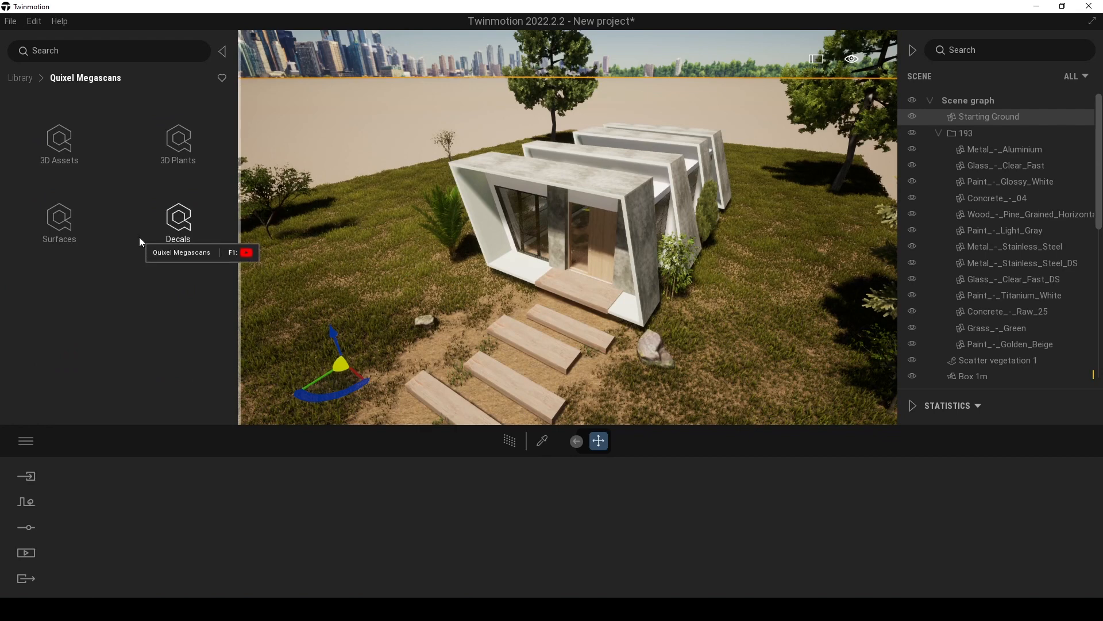
{"action": "left_click", "coordinate": [69, 142]}
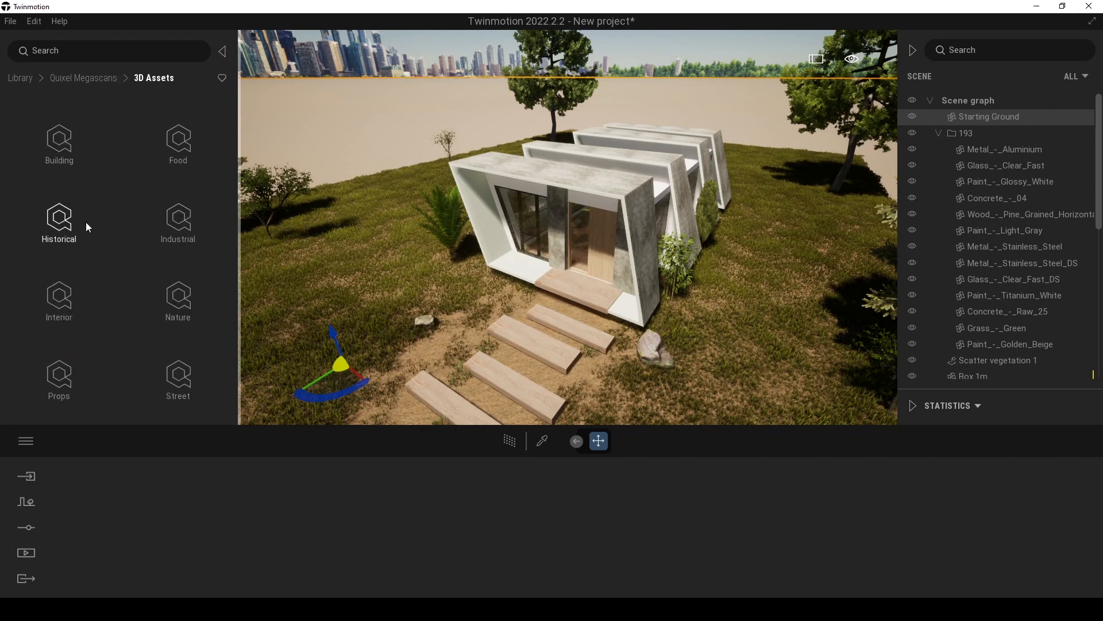
{"action": "left_click", "coordinate": [179, 299]}
{"action": "left_click", "coordinate": [54, 299]}
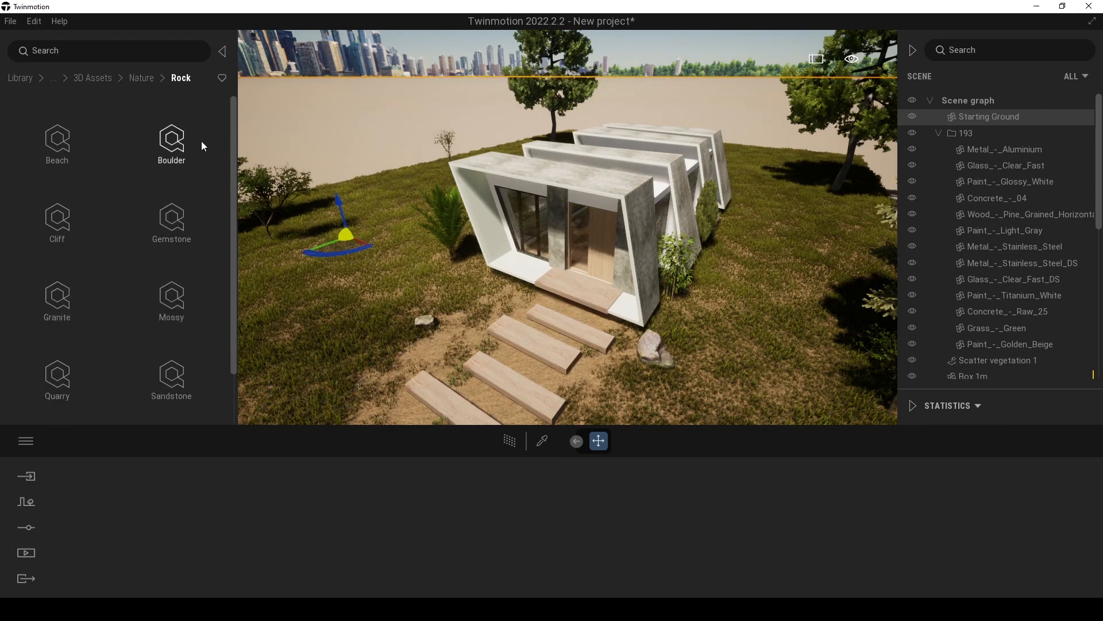
{"action": "scroll", "coordinate": [230, 132], "scroll_direction": "down", "scroll_amount": 2}
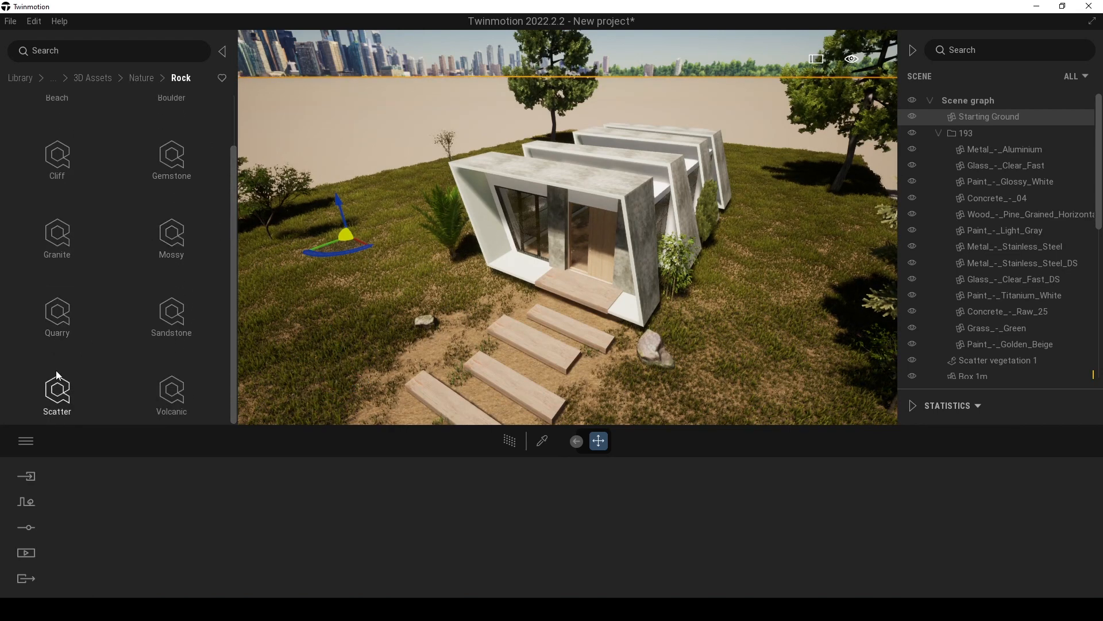
{"action": "left_click", "coordinate": [56, 393]}
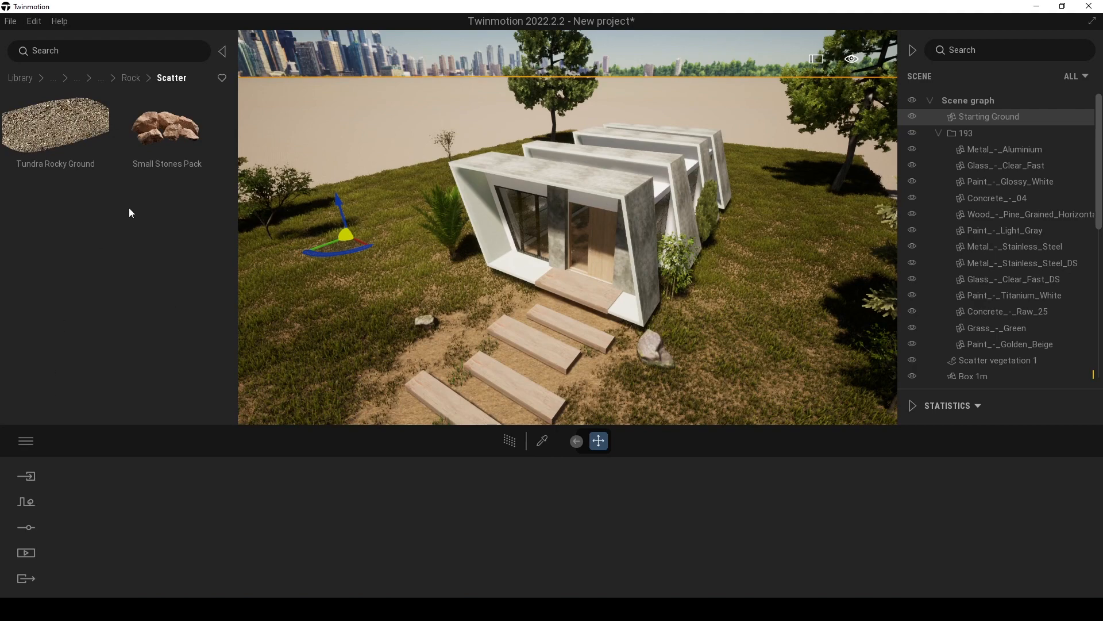
- Place a Dry River Bed patch at the end of the outermost wooden plank and inspect it up close
{"action": "left_click_drag", "start_coordinate": [235, 110], "coordinate": [222, 147]}
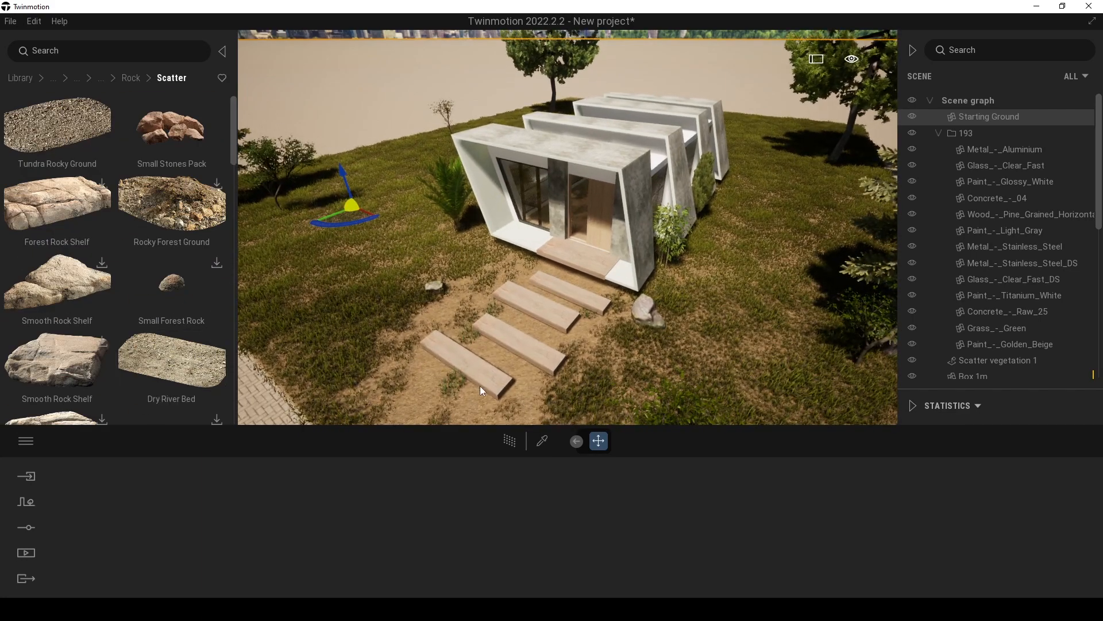
{"action": "left_click_drag", "start_coordinate": [172, 359], "coordinate": [412, 372]}
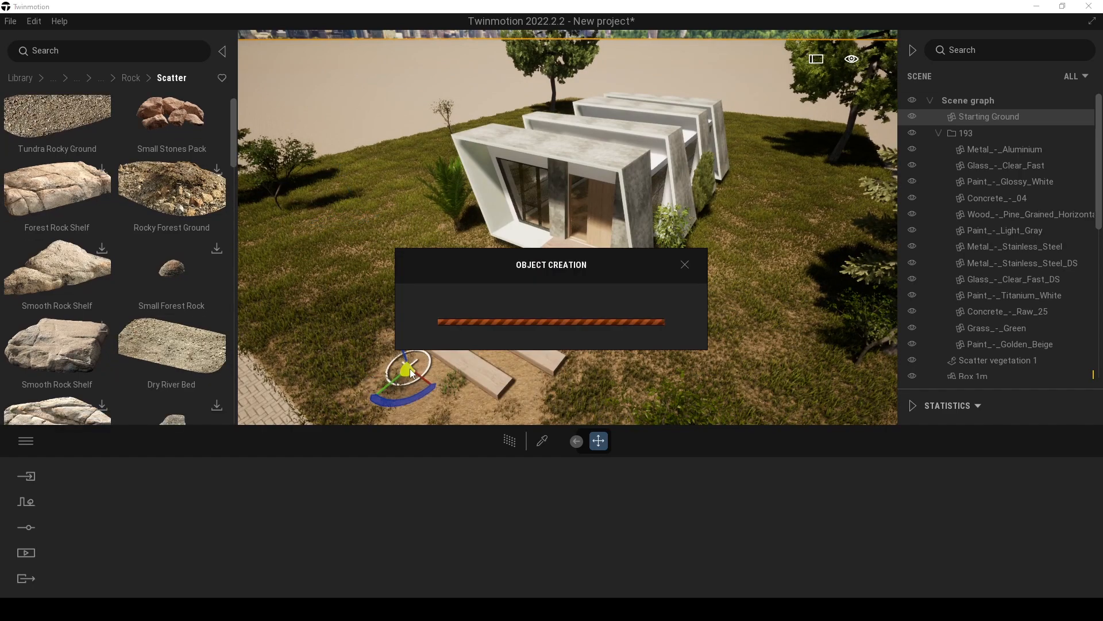
{"action": "key", "text": "w"}
{"action": "right_click_drag", "start_coordinate": [412, 374], "coordinate": [500, 414]}
{"action": "key", "text": "w"}
{"action": "key", "text": "s"}
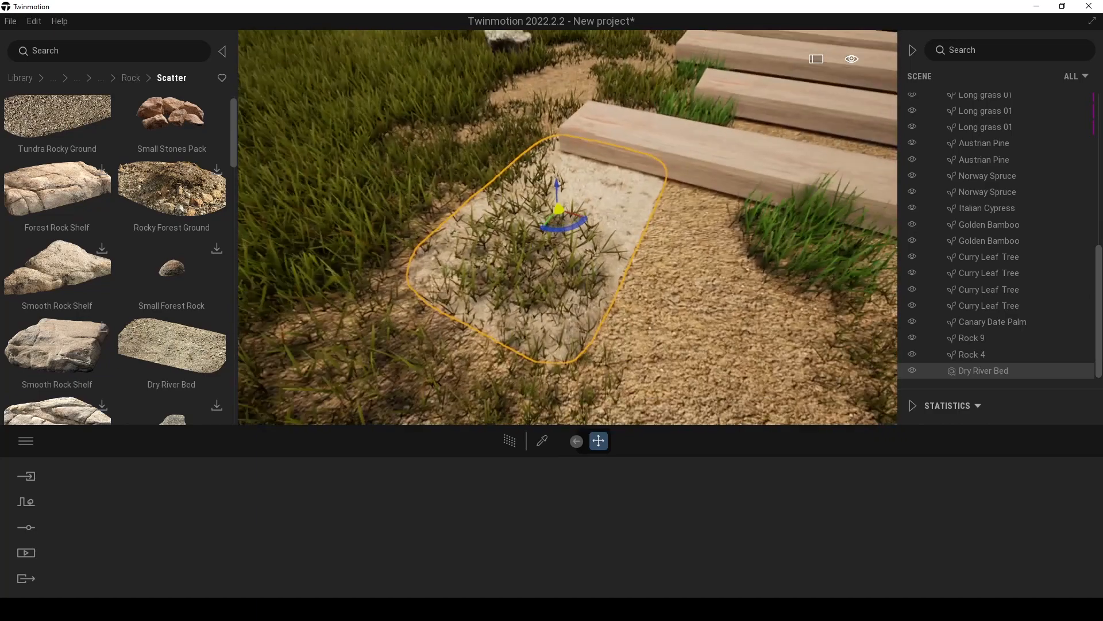
{"action": "right_click_drag", "start_coordinate": [448, 345], "coordinate": [485, 322]}
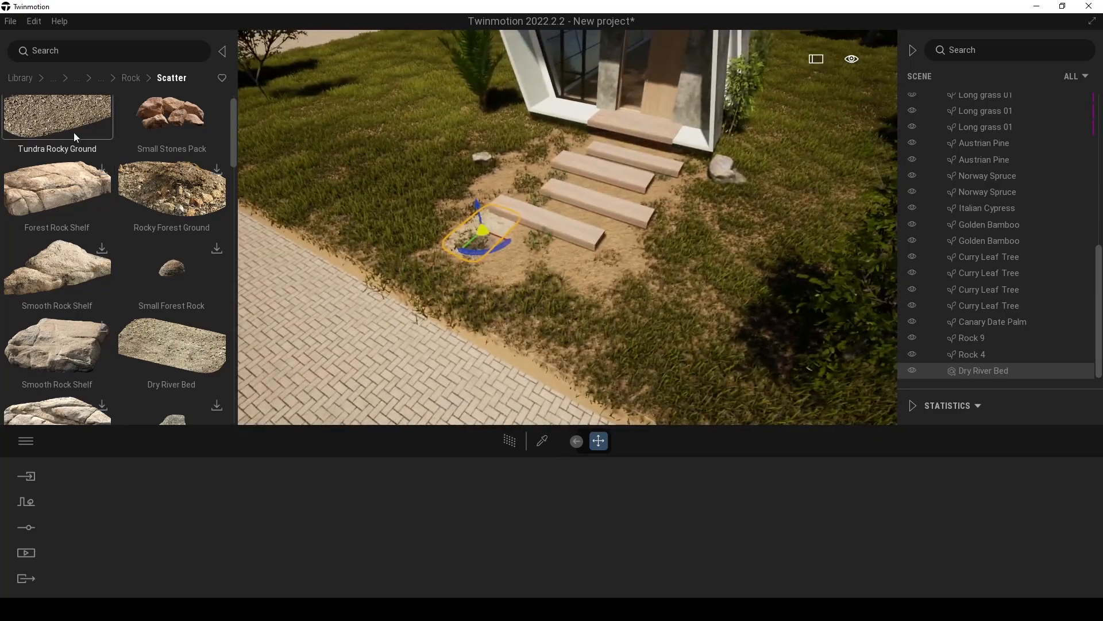
- Place a Tundra Rocky Ground patch in front of the outermost wooden plank
{"action": "scroll", "coordinate": [87, 161], "scroll_direction": "up", "scroll_amount": 1}
{"action": "left_click_drag", "start_coordinate": [152, 163], "coordinate": [570, 266]}
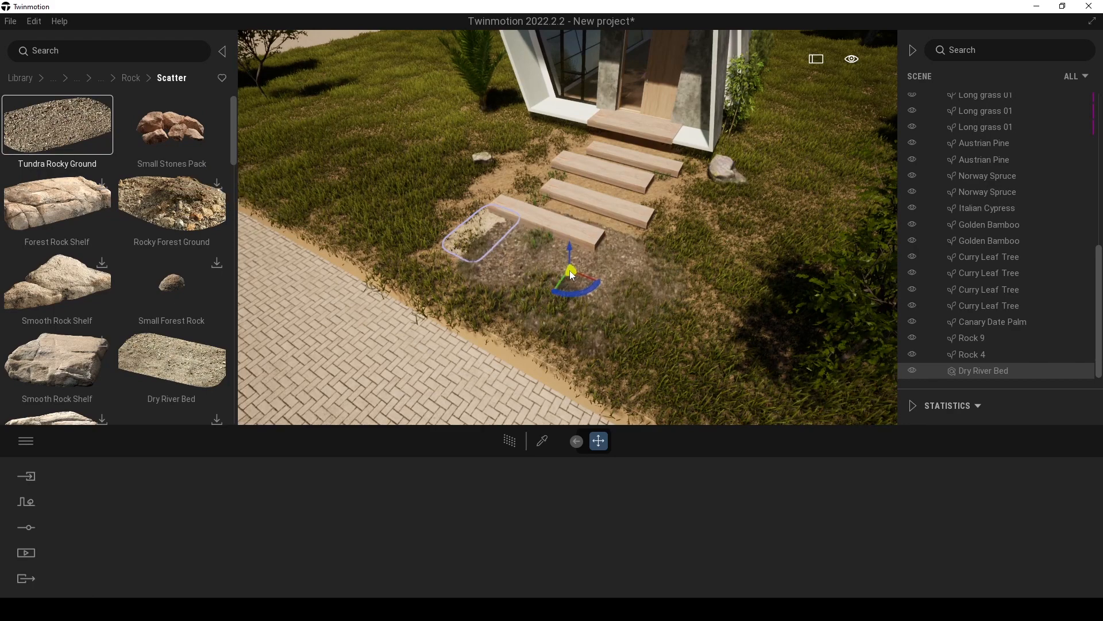
{"action": "key", "text": "w"}
{"action": "key", "text": "a"}
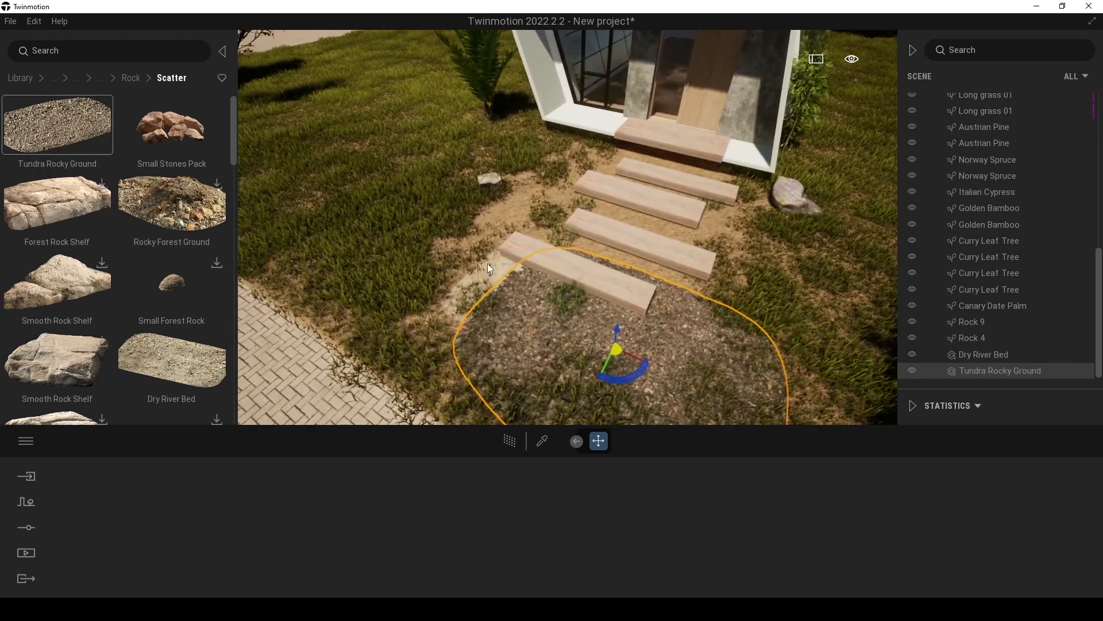
- Delete the Dry River Bed patch and rotate the Tundra Rocky Ground patch to align with the path
{"action": "left_click", "coordinate": [487, 264]}
{"action": "key", "text": "Delete"}
{"action": "left_click", "coordinate": [610, 332]}
{"action": "left_click_drag", "start_coordinate": [631, 377], "coordinate": [663, 368]}
{"action": "key", "text": "s"}
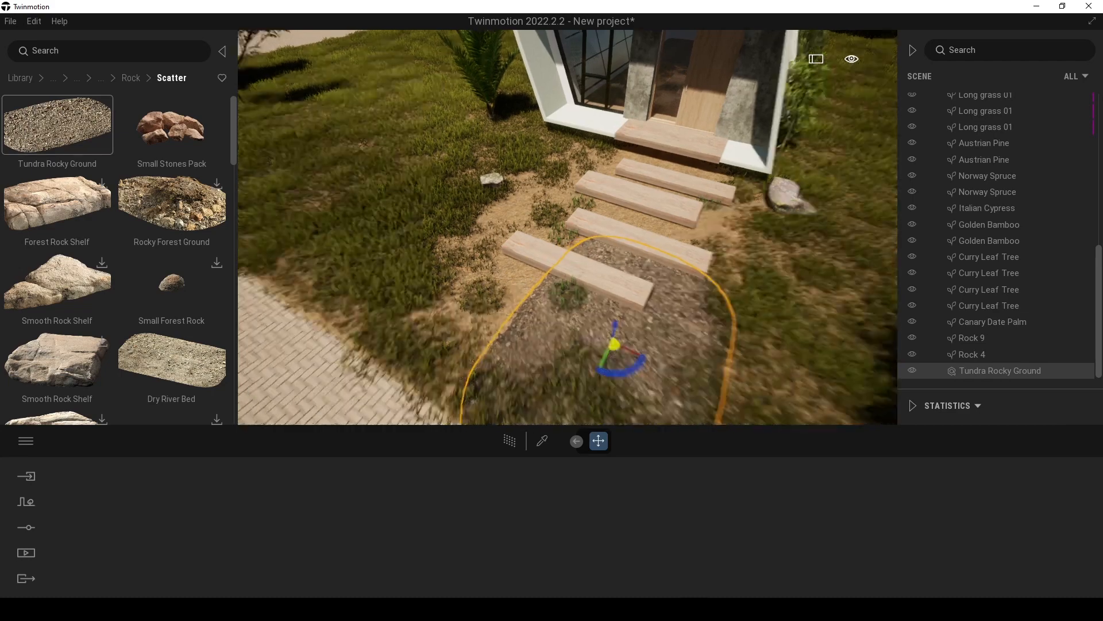
- Copy the Tundra Rocky Ground patch under the wooden planks towards the house entrance
{"action": "right_click_drag", "start_coordinate": [662, 368], "coordinate": [556, 284]}
{"action": "key", "text": "w"}
{"action": "left_click_drag", "start_coordinate": [541, 285], "coordinate": [644, 205]}
{"action": "key", "text": "Tab"}
{"action": "key", "text": "Tab"}
{"action": "left_click", "coordinate": [517, 373]}
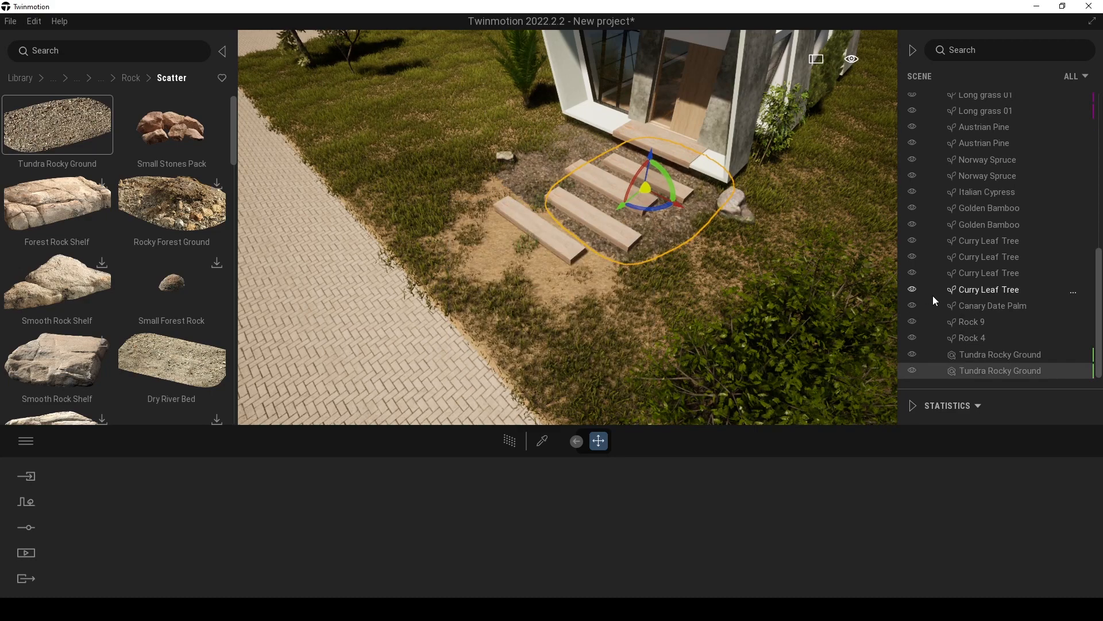
- Copy both Tundra Rocky Ground patches together towards the brick paving to widen the gravel area
{"action": "left_click", "coordinate": [972, 356], "text": "ctrl"}
{"action": "left_click_drag", "start_coordinate": [606, 186], "coordinate": [470, 270]}
{"action": "left_click", "coordinate": [528, 370]}
{"action": "left_click", "coordinate": [262, 208]}
{"action": "right_click_drag", "start_coordinate": [262, 208], "coordinate": [205, 306]}
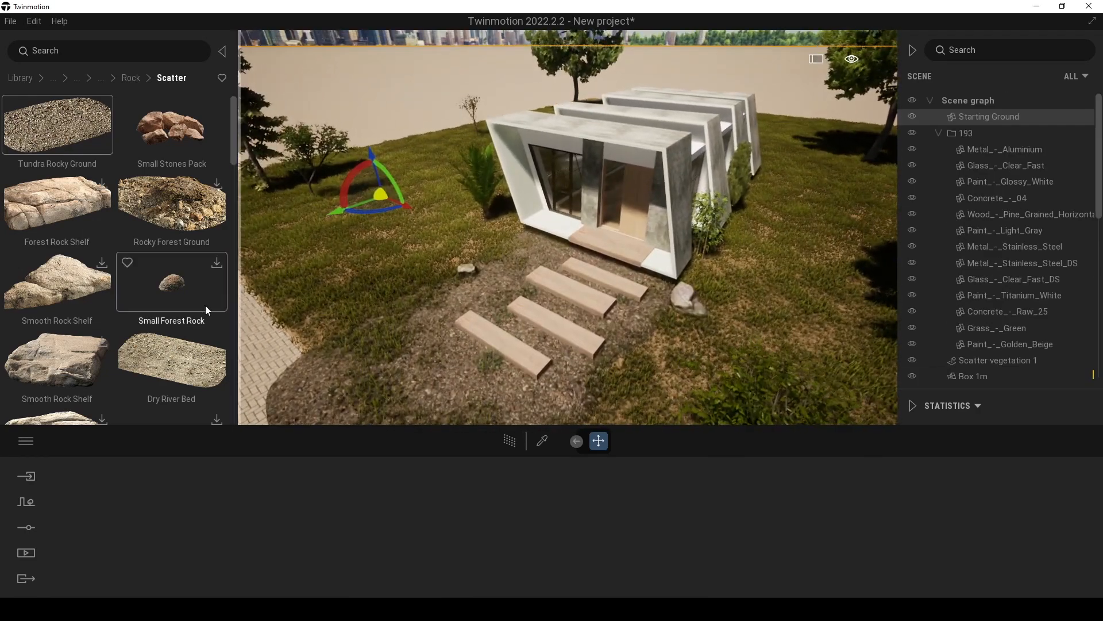
- Download Small Forest Rock, place it by the outermost plank and scale it up by about 4
{"action": "left_click", "coordinate": [217, 265]}
{"action": "left_click_drag", "start_coordinate": [178, 302], "coordinate": [498, 317]}
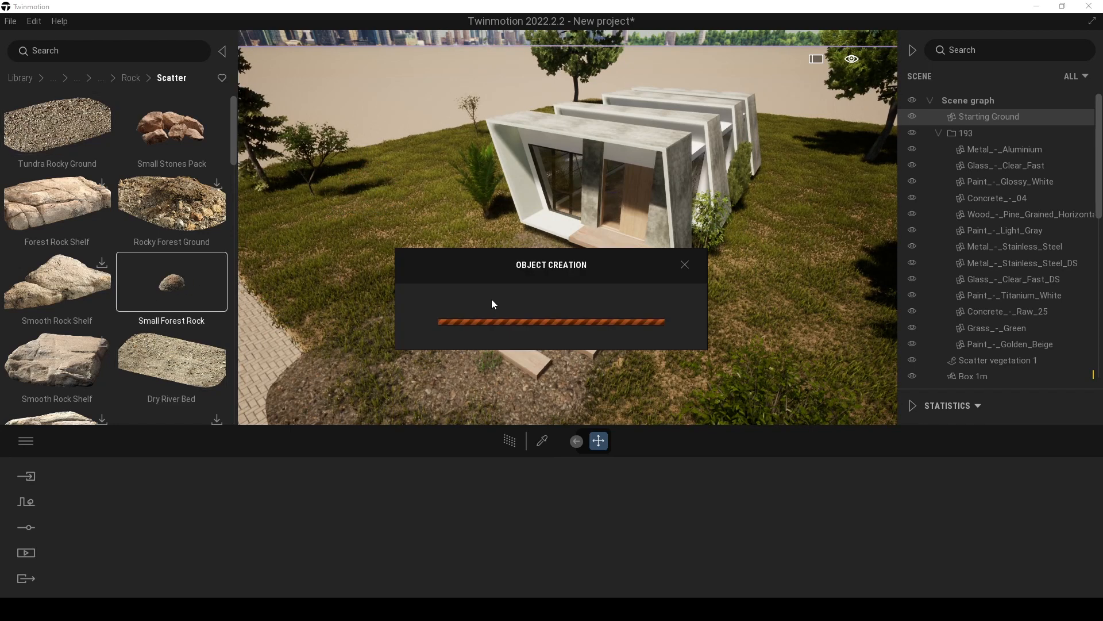
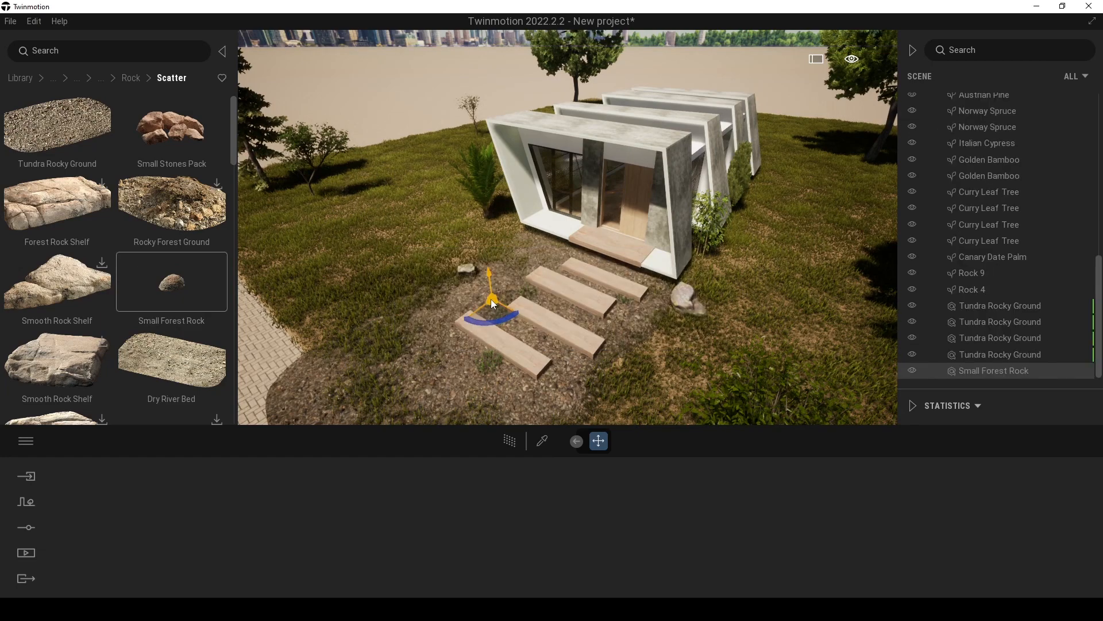
{"action": "right_click_drag", "start_coordinate": [509, 292], "coordinate": [482, 305]}
{"action": "scroll", "coordinate": [510, 292], "scroll_direction": "up", "scroll_amount": 5}
{"action": "scroll", "coordinate": [509, 292], "scroll_direction": "down", "scroll_amount": 3}
{"action": "key", "text": "Tab"}
{"action": "key", "text": "Tab"}
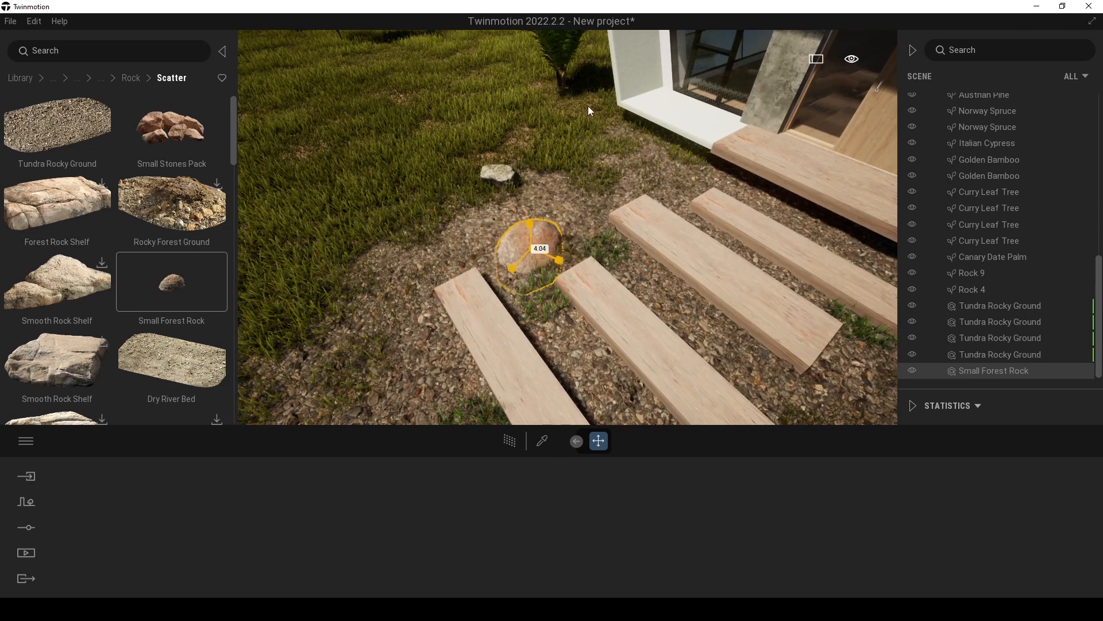
- Move the Small Forest Rock to the lawn edge of the gravel, replacing Rock 9, which is deleted
{"action": "left_click_drag", "start_coordinate": [529, 246], "coordinate": [533, 99]}
{"action": "left_click", "coordinate": [495, 170]}
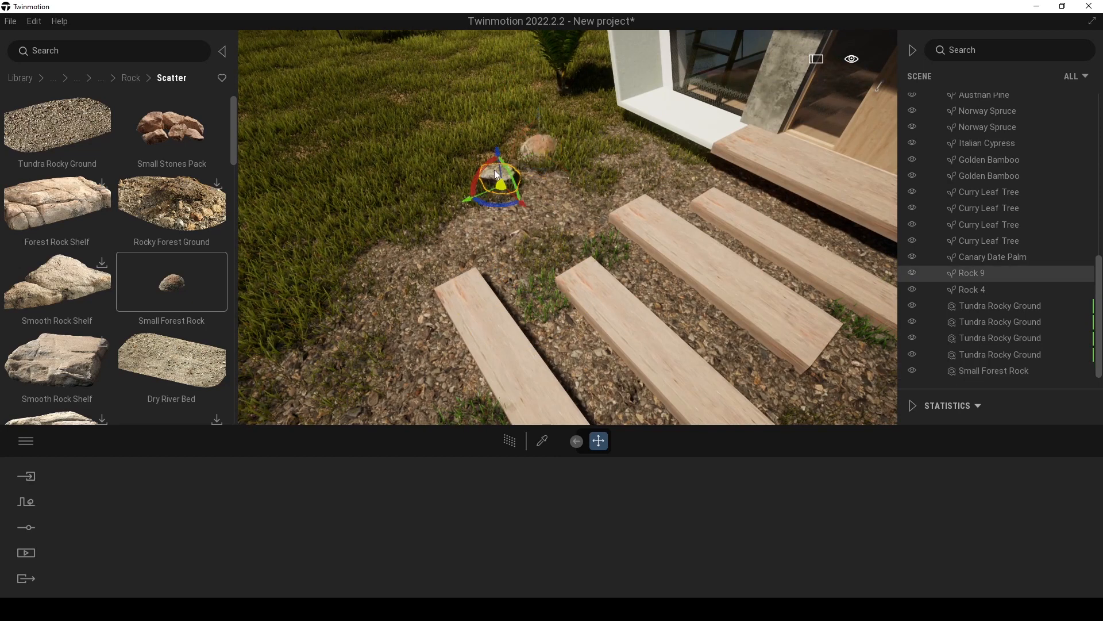
{"action": "key", "text": "Delete"}
{"action": "left_click", "coordinate": [534, 155]}
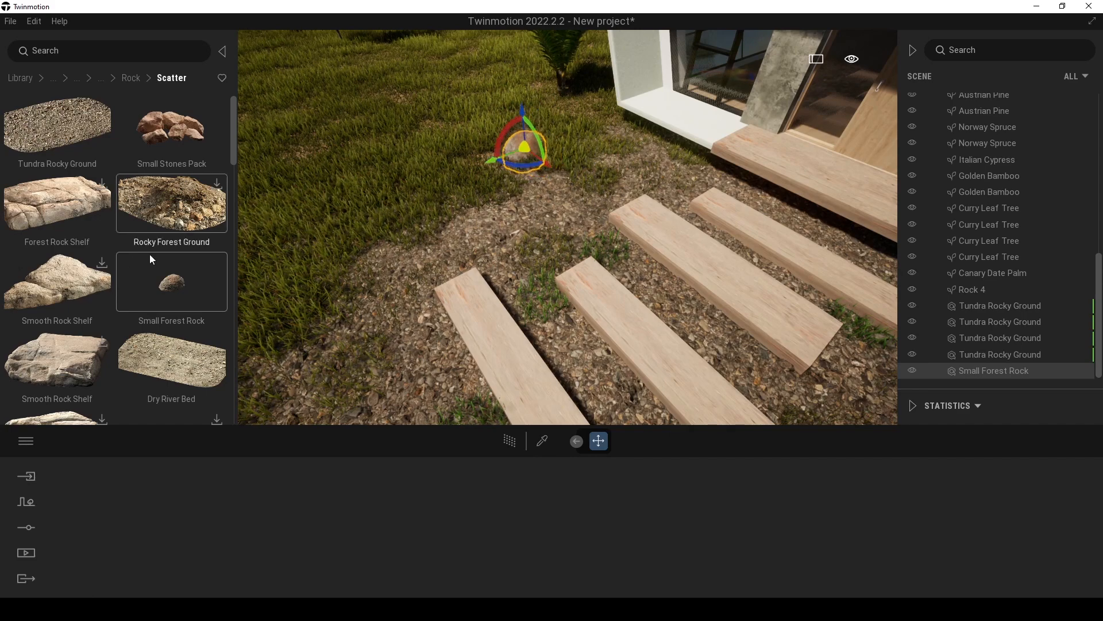
- Download the brown Rounded Cobble, place it beside Rock 4 near the house corner and scale it up
{"action": "left_click", "coordinate": [199, 165]}
{"action": "key", "text": "s"}
{"action": "left_click", "coordinate": [184, 130]}
{"action": "left_click_drag", "start_coordinate": [233, 122], "coordinate": [235, 179]}
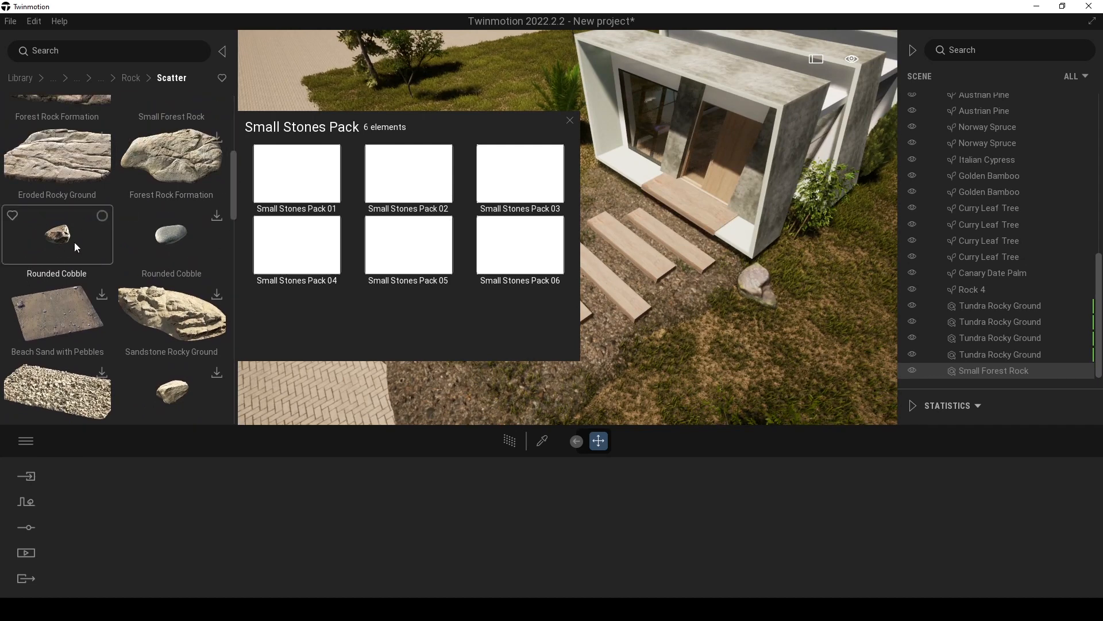
{"action": "left_click_drag", "start_coordinate": [63, 239], "coordinate": [701, 300]}
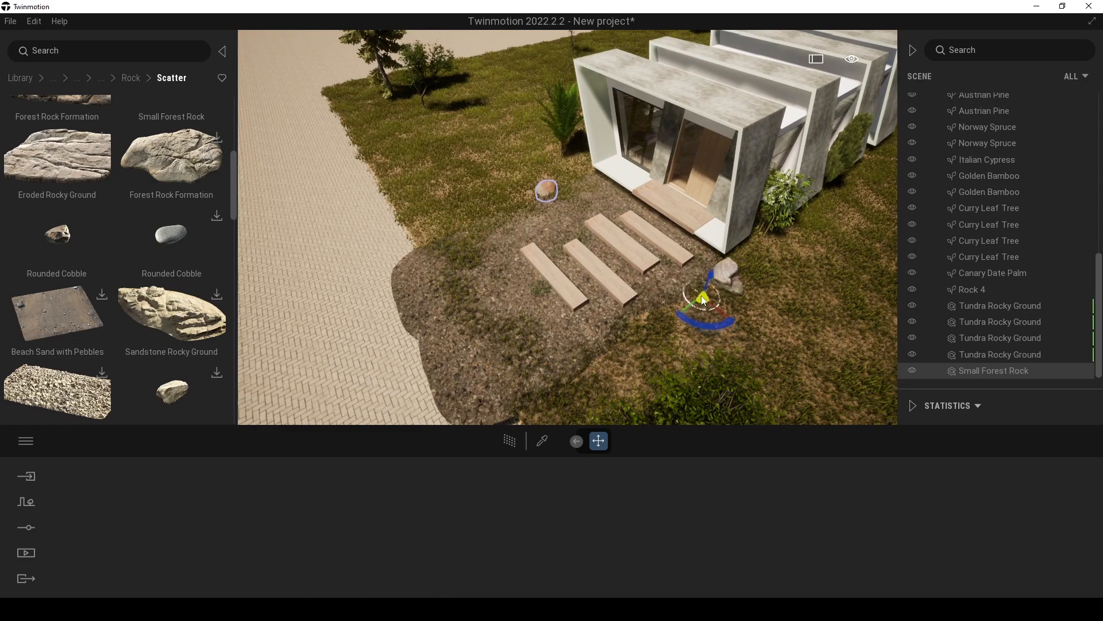
{"action": "right_click_drag", "start_coordinate": [701, 300], "coordinate": [660, 321]}
{"action": "key", "text": "Tab"}
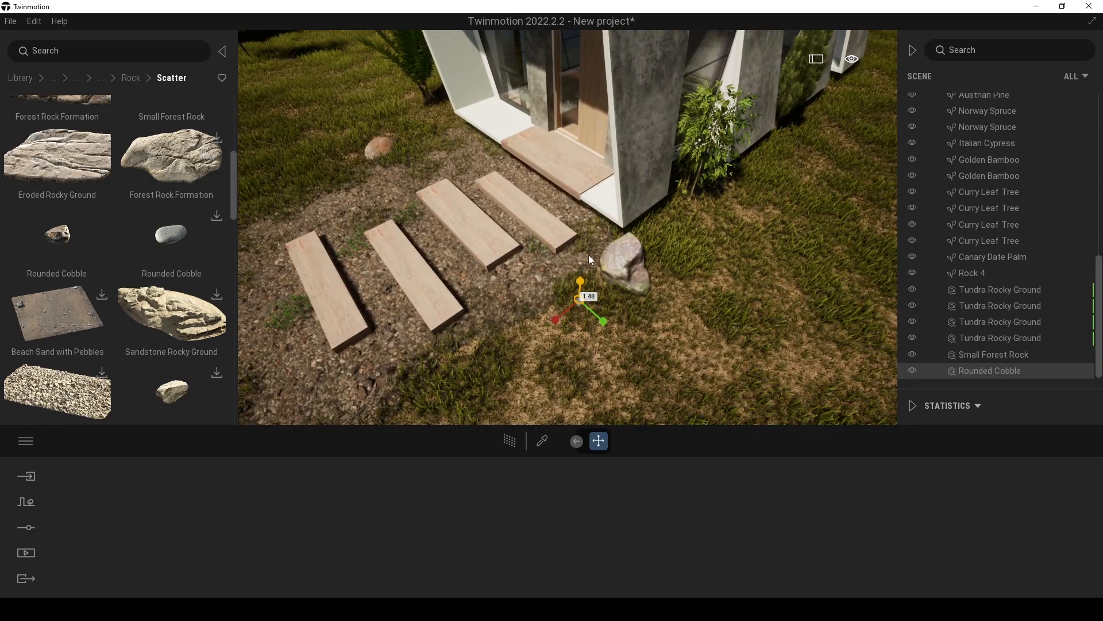
- Replace Rock 4 with the Rounded Cobble by deleting the rock, then moving the cobble towards the house corner and rotating it
{"action": "left_click", "coordinate": [635, 258]}
{"action": "key", "text": "Delete"}
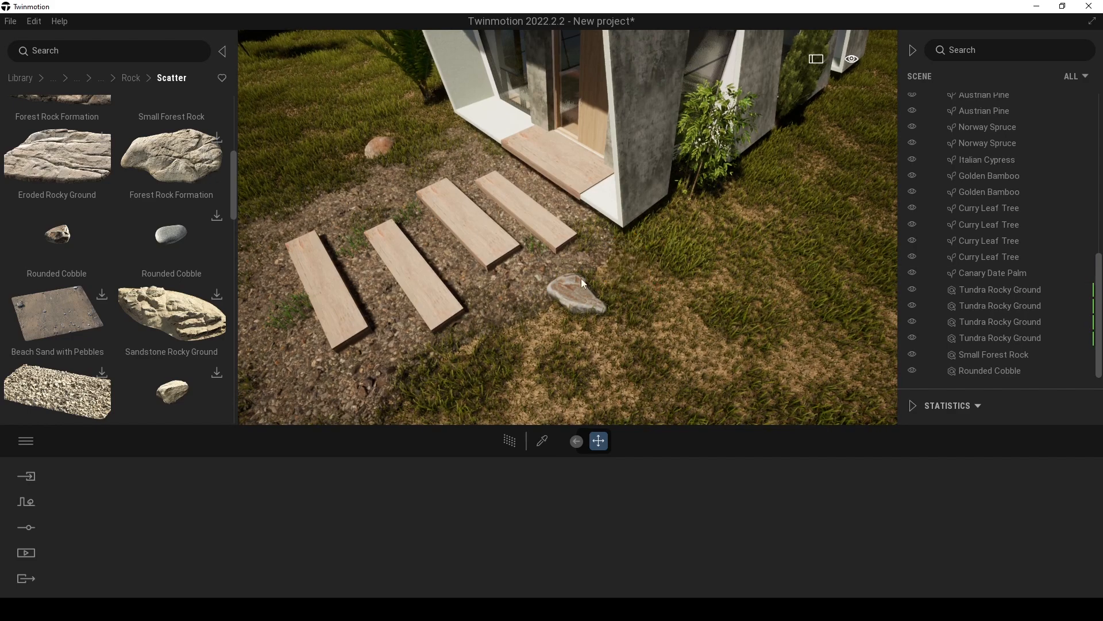
{"action": "left_click", "coordinate": [571, 307]}
{"action": "key", "text": "space"}
{"action": "left_click_drag", "start_coordinate": [578, 300], "coordinate": [599, 282]}
{"action": "middle_click_drag", "start_coordinate": [595, 308], "coordinate": [603, 309], "text": "shift"}
{"action": "scroll", "coordinate": [598, 303], "scroll_direction": "down", "scroll_amount": 2}
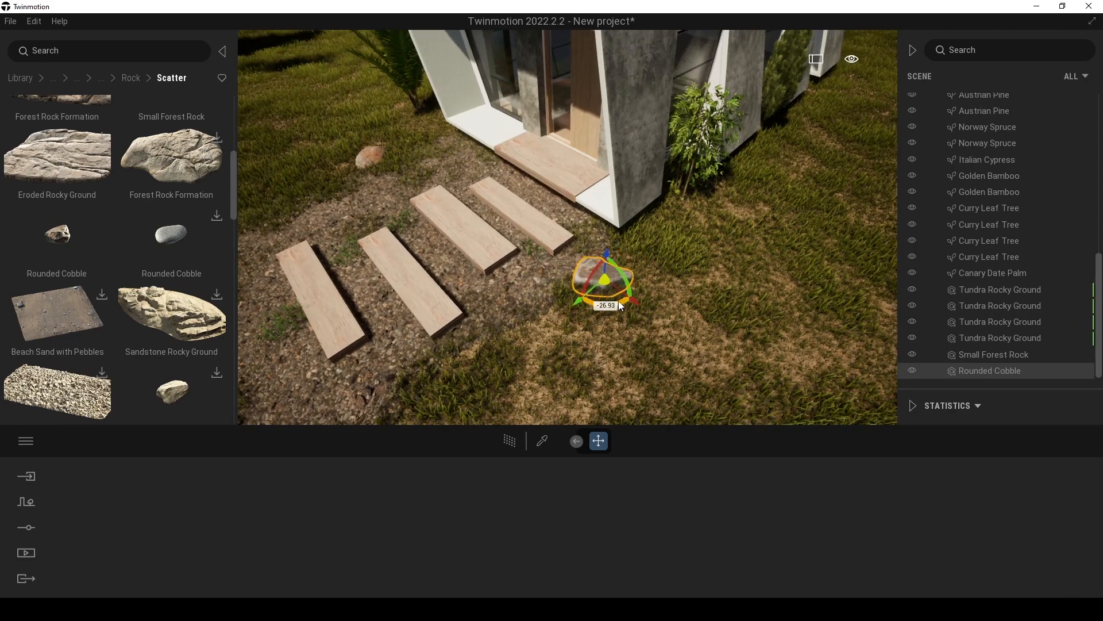
{"action": "scroll", "coordinate": [618, 301], "scroll_direction": "down", "scroll_amount": 6}
{"action": "scroll", "coordinate": [625, 296], "scroll_direction": "up", "scroll_amount": 3}
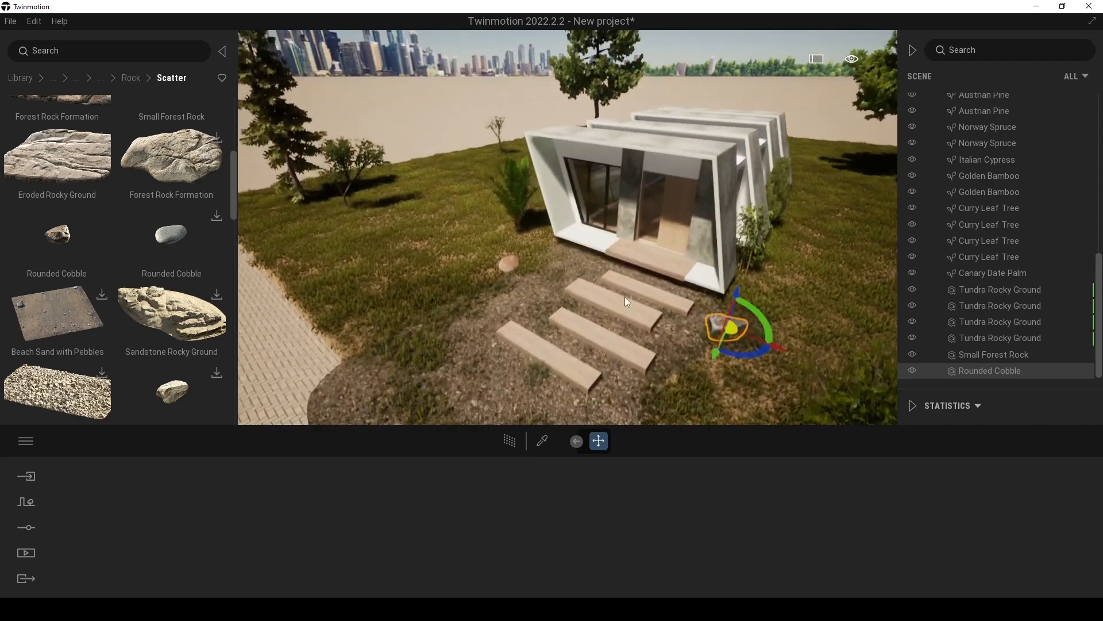
- Leave the Rock category and browse the Debris category under Nature in the Megascans 3D assets
{"action": "left_click", "coordinate": [418, 103]}
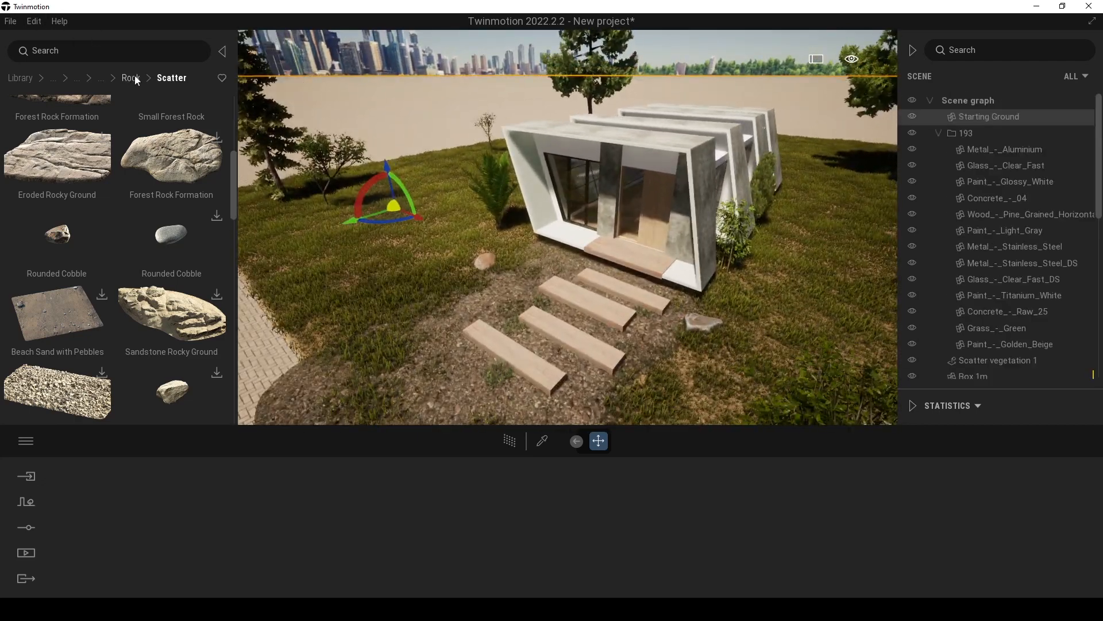
{"action": "left_click", "coordinate": [131, 78]}
{"action": "scroll", "coordinate": [232, 216], "scroll_direction": "down", "scroll_amount": 1}
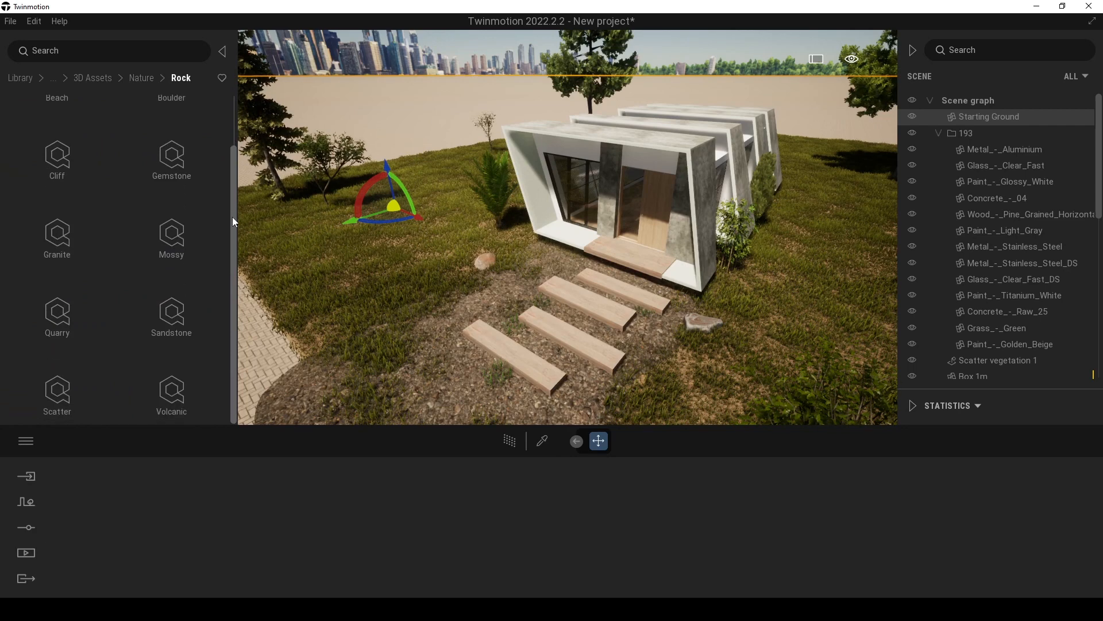
{"action": "scroll", "coordinate": [232, 216], "scroll_direction": "up", "scroll_amount": 1}
{"action": "left_click", "coordinate": [142, 78]}
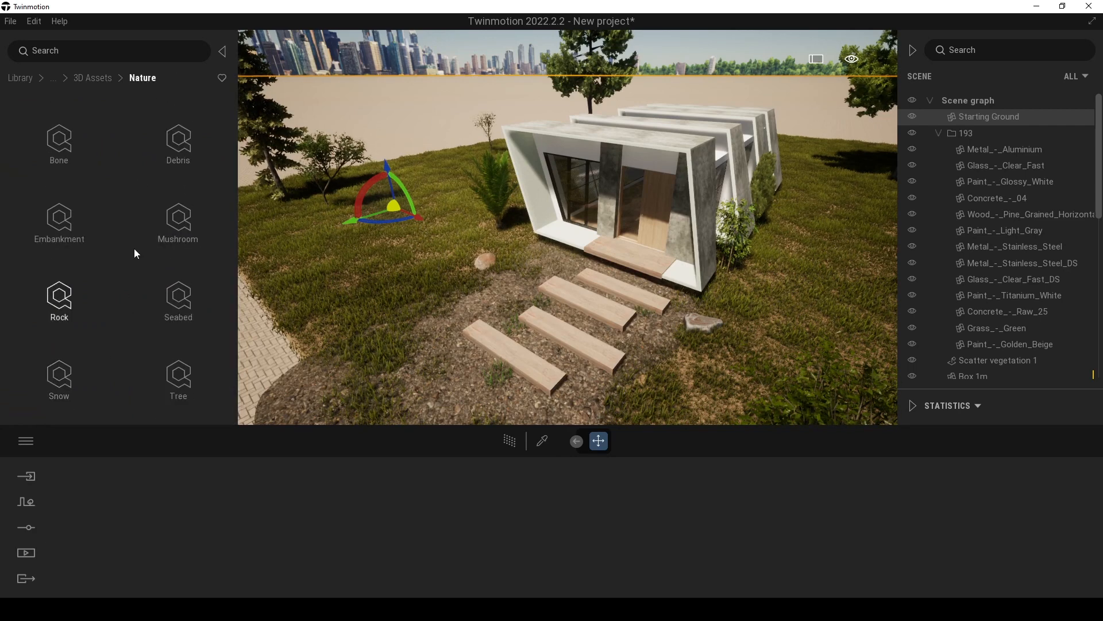
{"action": "left_click", "coordinate": [178, 151]}
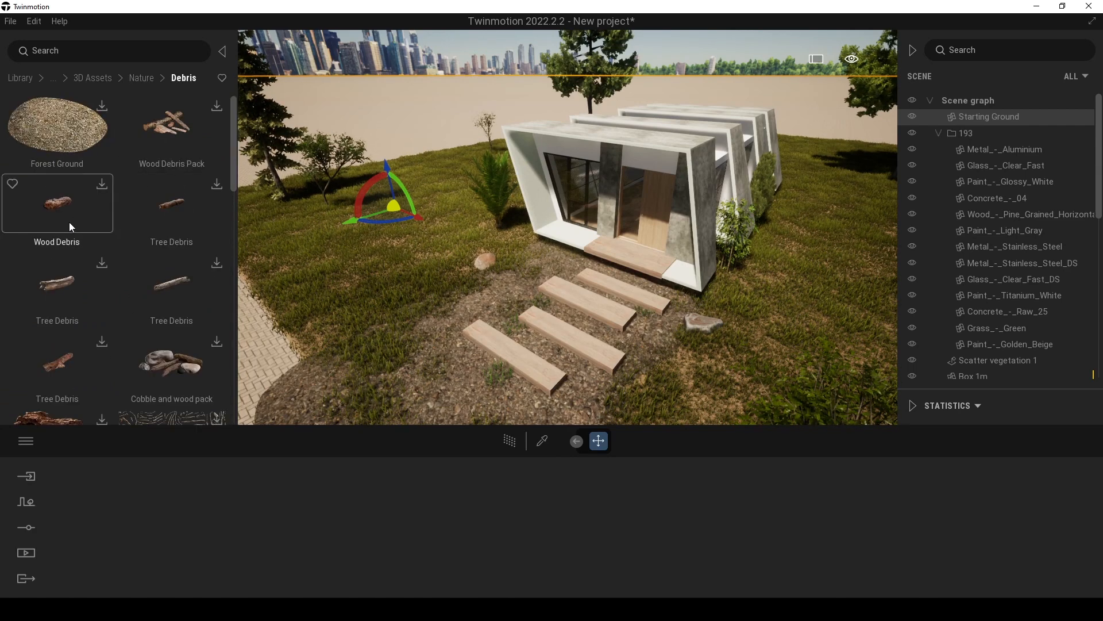
{"action": "mouse_move", "coordinate": [232, 123]}
{"action": "left_mouse_down"}
{"action": "mouse_move", "coordinate": [218, 365]}
{"action": "mouse_move", "coordinate": [233, 107]}
{"action": "left_mouse_up"}
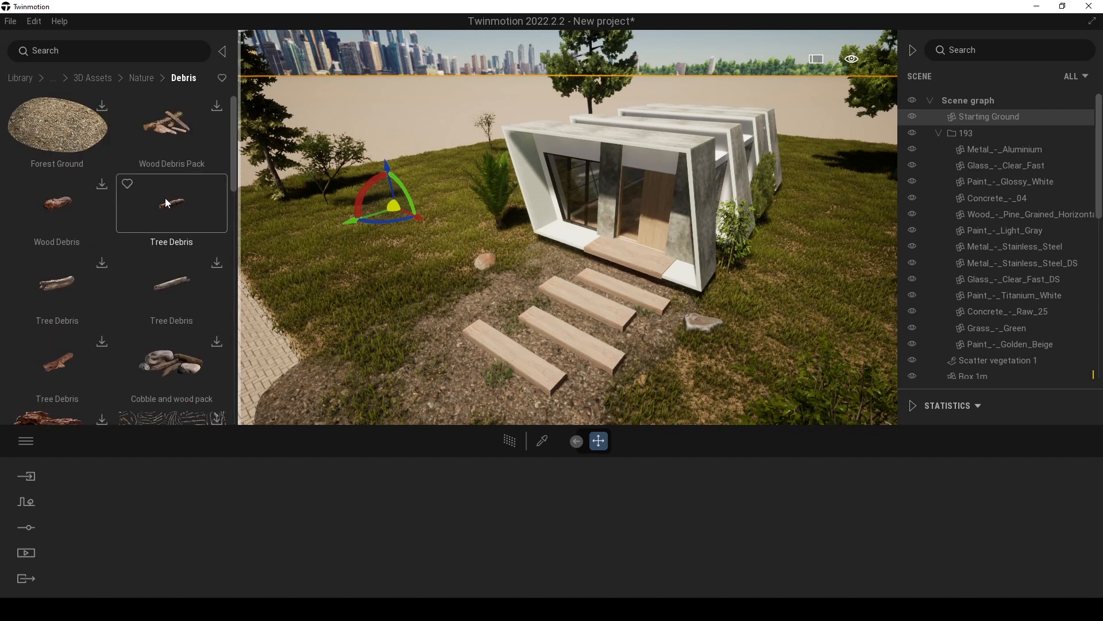
- Place a Tree Debris branch on the lawn between the paved walkway and the palm, then deselect it
{"action": "left_click_drag", "start_coordinate": [161, 202], "coordinate": [343, 281]}
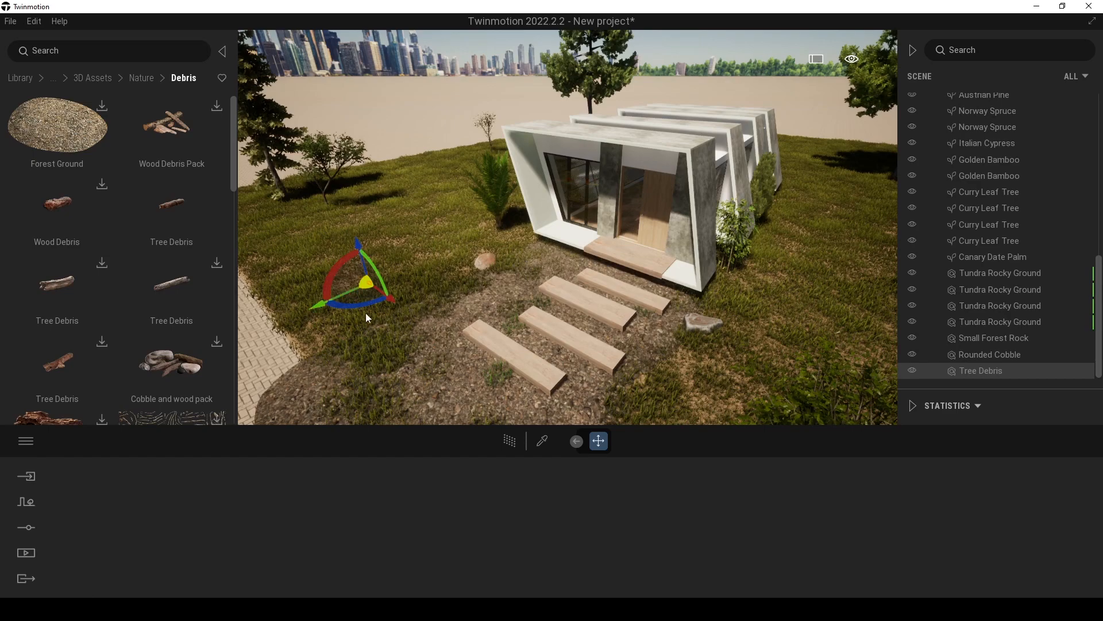
{"action": "scroll", "coordinate": [333, 309], "scroll_direction": "up", "scroll_amount": 2}
{"action": "key", "text": "w"}
{"action": "right_click_drag", "start_coordinate": [344, 282], "coordinate": [339, 305]}
{"action": "key", "text": "s"}
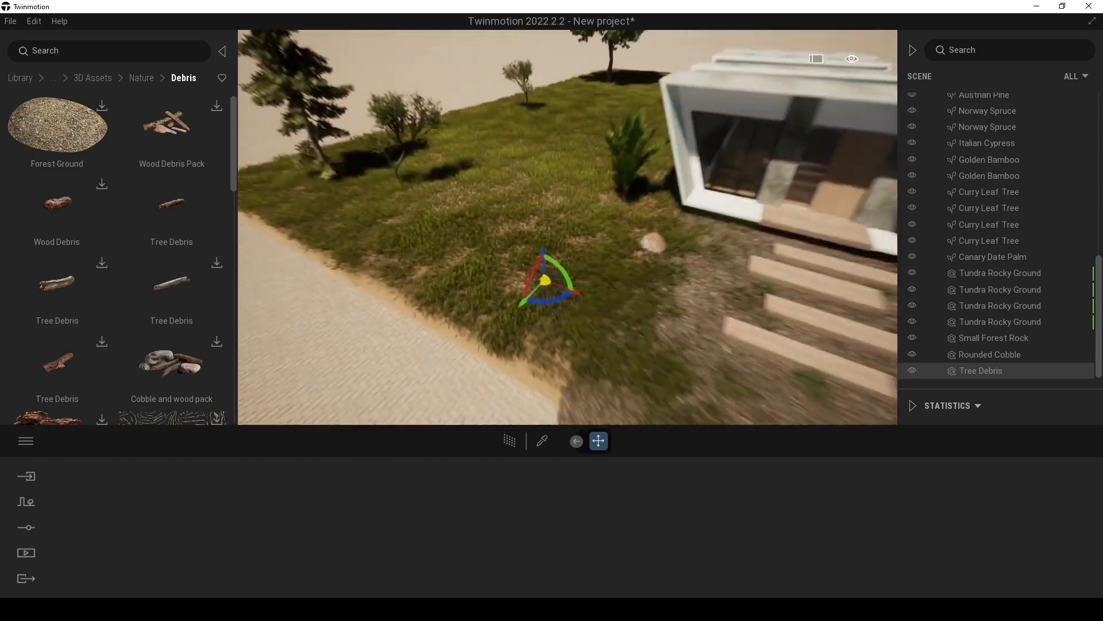
{"action": "key", "text": "w"}
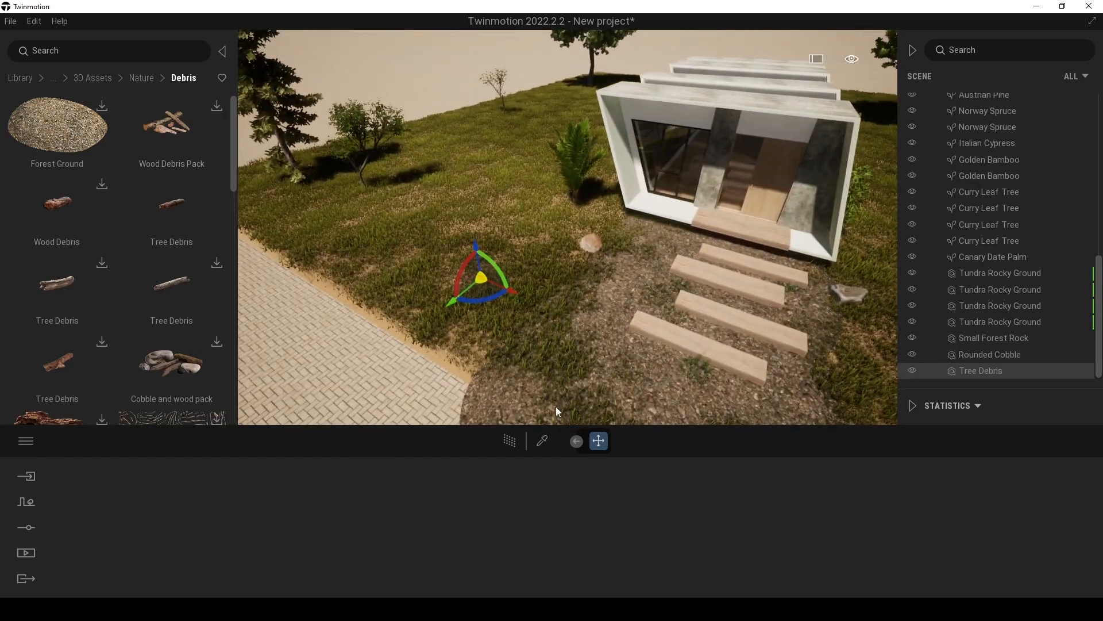
{"action": "left_click", "coordinate": [406, 75]}
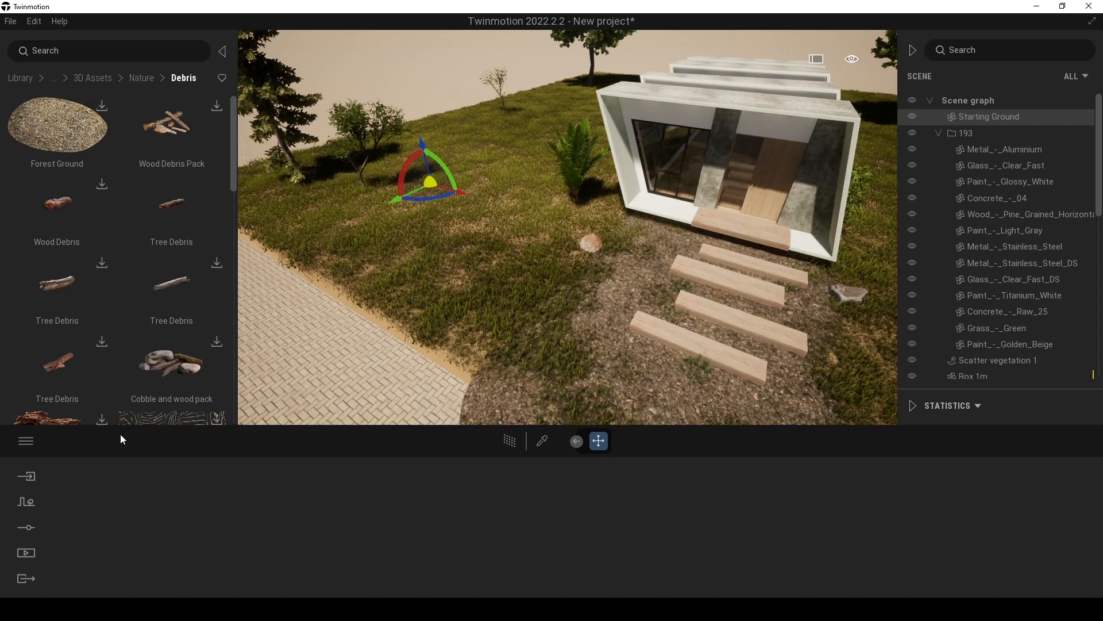
- Start vegetation painting and try to add the Megascans Tree Debris to the paint palette
{"action": "left_click", "coordinate": [26, 501]}
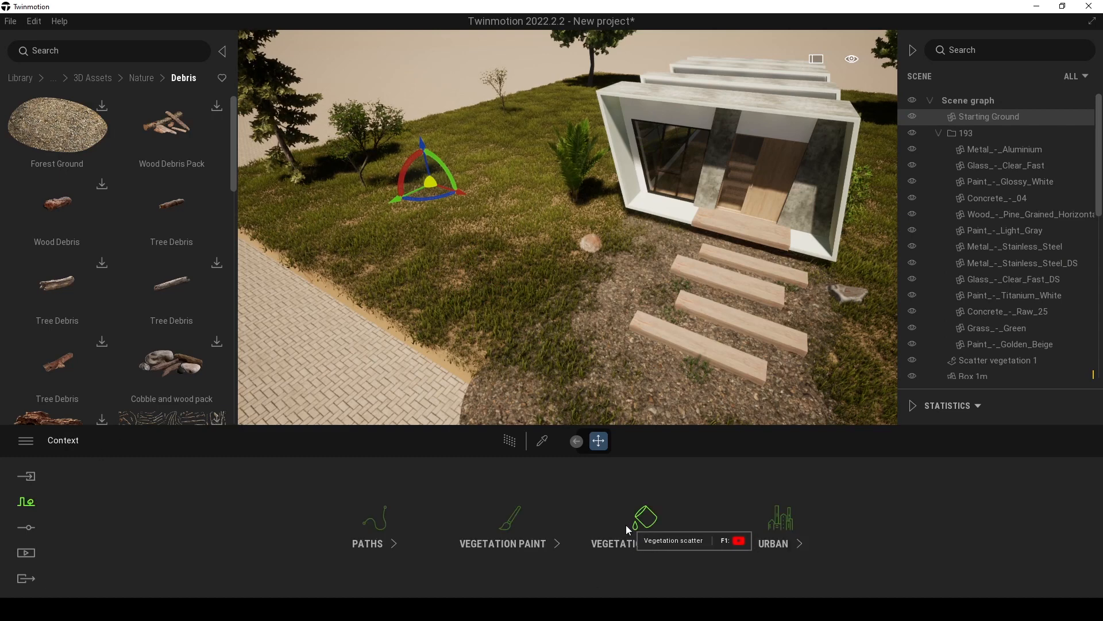
{"action": "left_click", "coordinate": [521, 522]}
{"action": "left_click", "coordinate": [19, 82]}
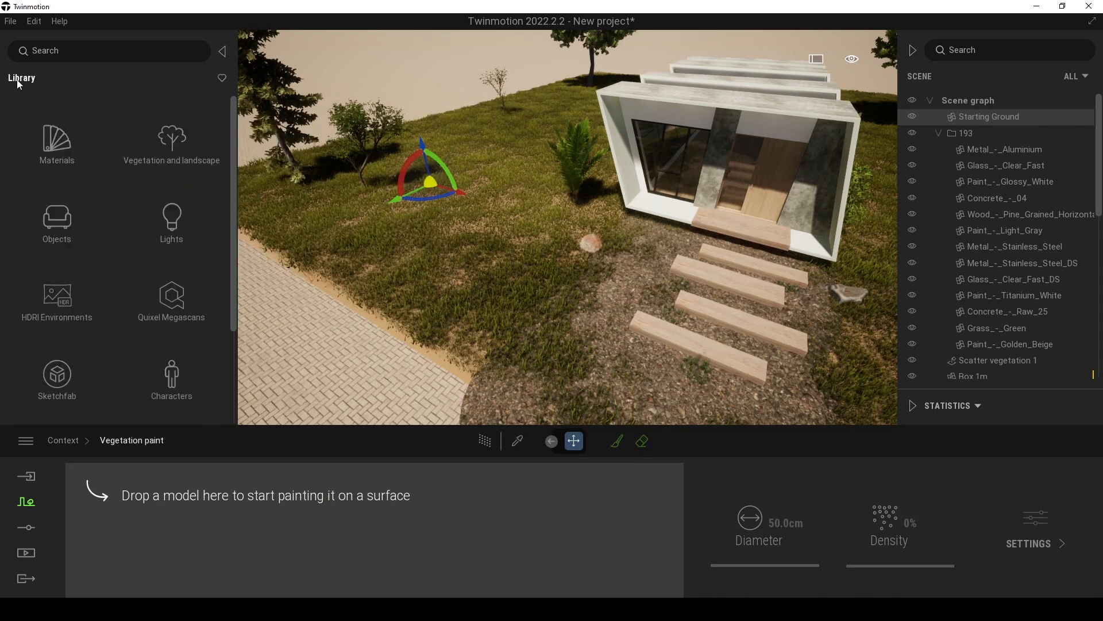
{"action": "left_click", "coordinate": [219, 299]}
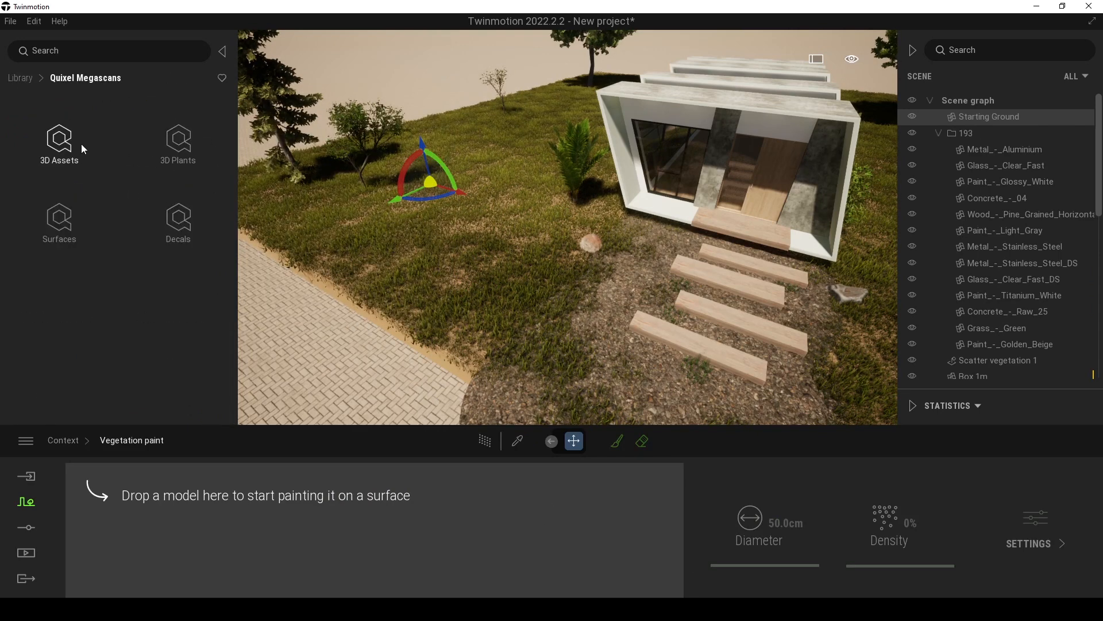
{"action": "left_click", "coordinate": [81, 148]}
{"action": "left_click", "coordinate": [191, 292]}
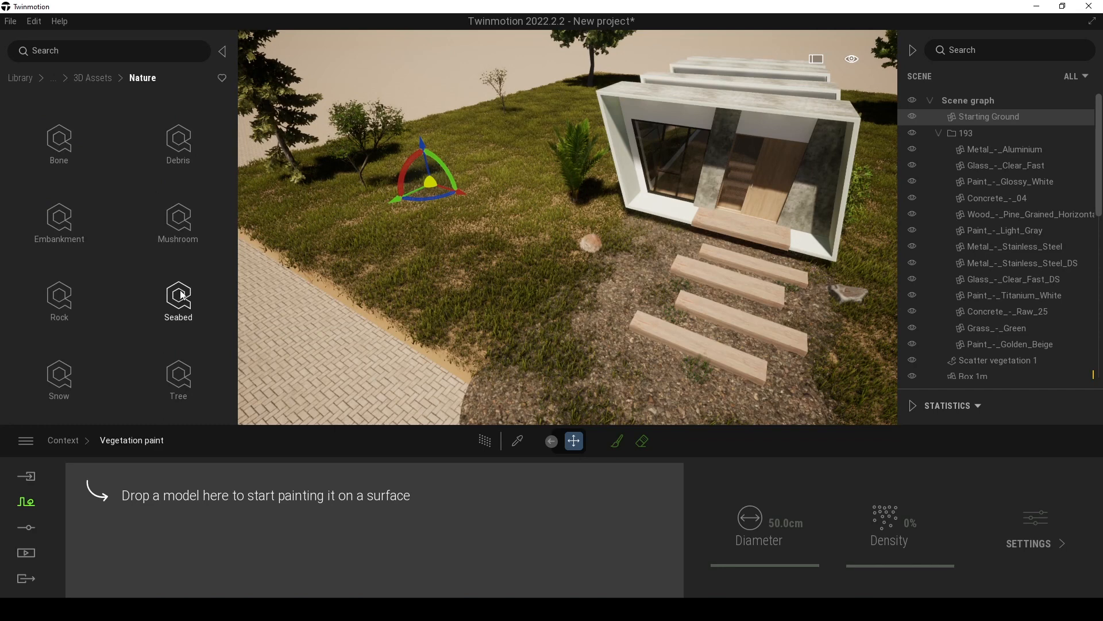
{"action": "left_click", "coordinate": [178, 139]}
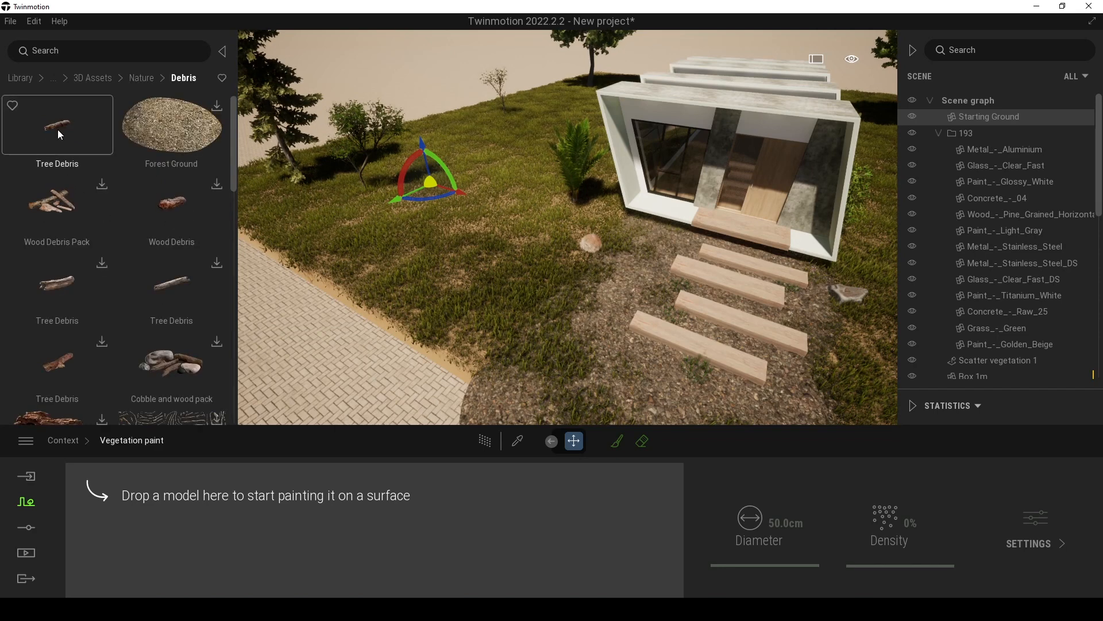
{"action": "scroll", "coordinate": [58, 129], "scroll_direction": "down", "scroll_amount": 1}
{"action": "scroll", "coordinate": [81, 243], "scroll_direction": "up", "scroll_amount": 1}
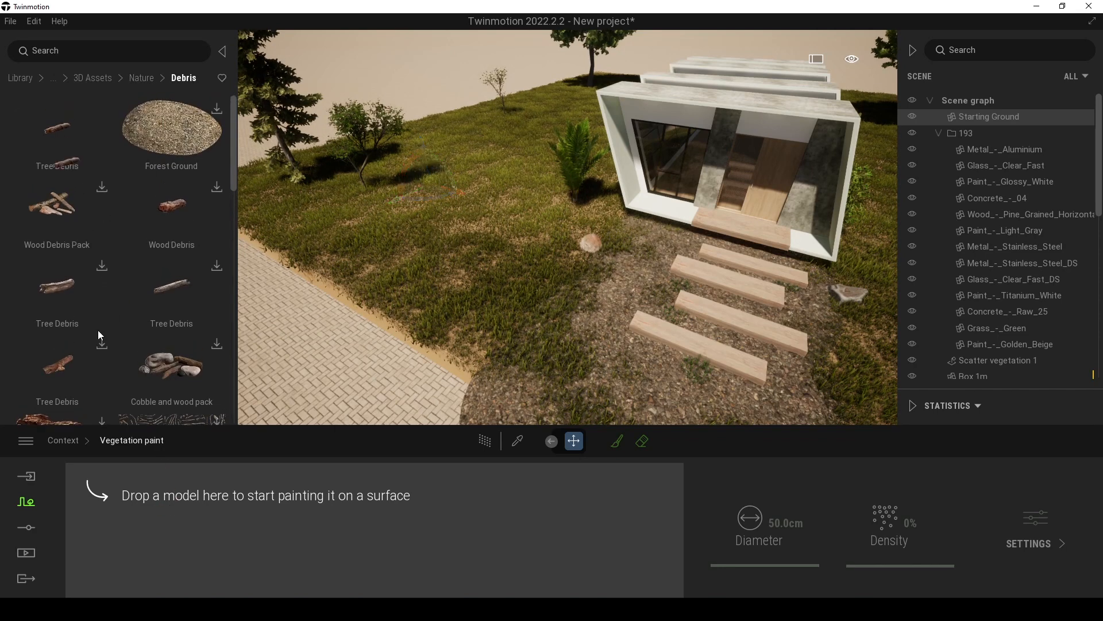
- Add Dead branches 1 from the Misc. category of Vegetation and landscape to the paint palette
{"action": "left_click", "coordinate": [75, 78]}
{"action": "left_click", "coordinate": [20, 78]}
{"action": "left_click", "coordinate": [166, 146]}
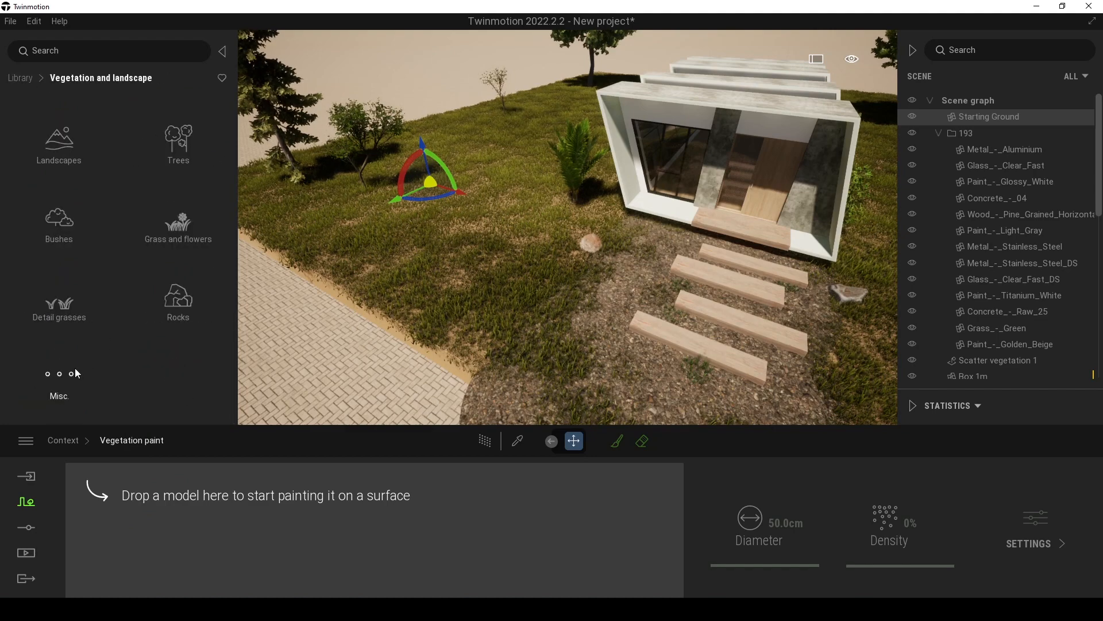
{"action": "right_click_drag", "start_coordinate": [433, 322], "coordinate": [441, 316]}
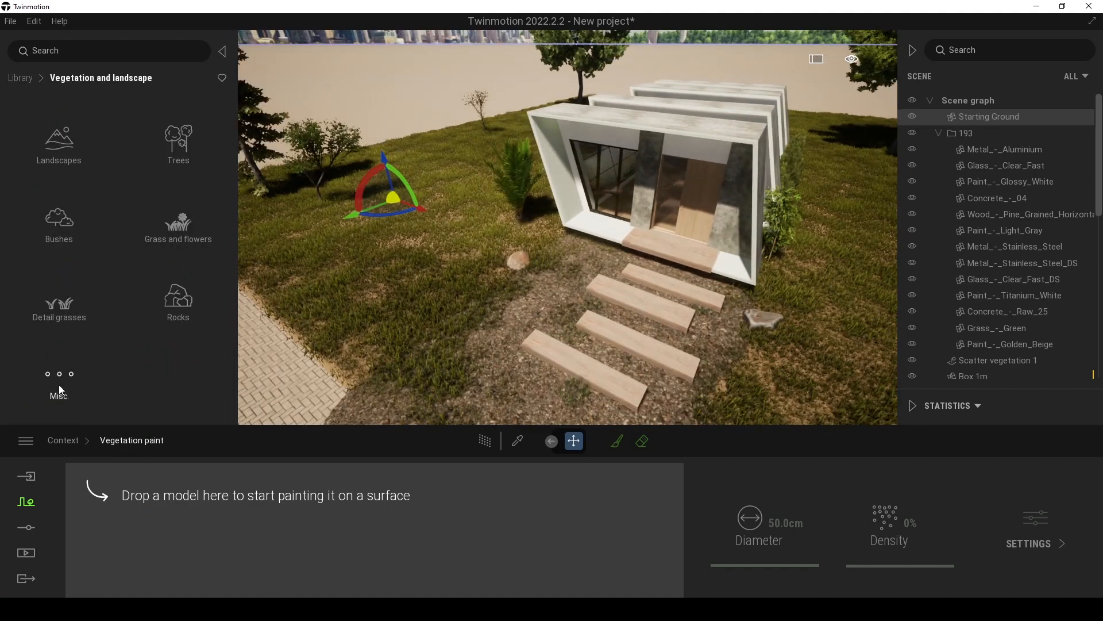
{"action": "left_click", "coordinate": [59, 377]}
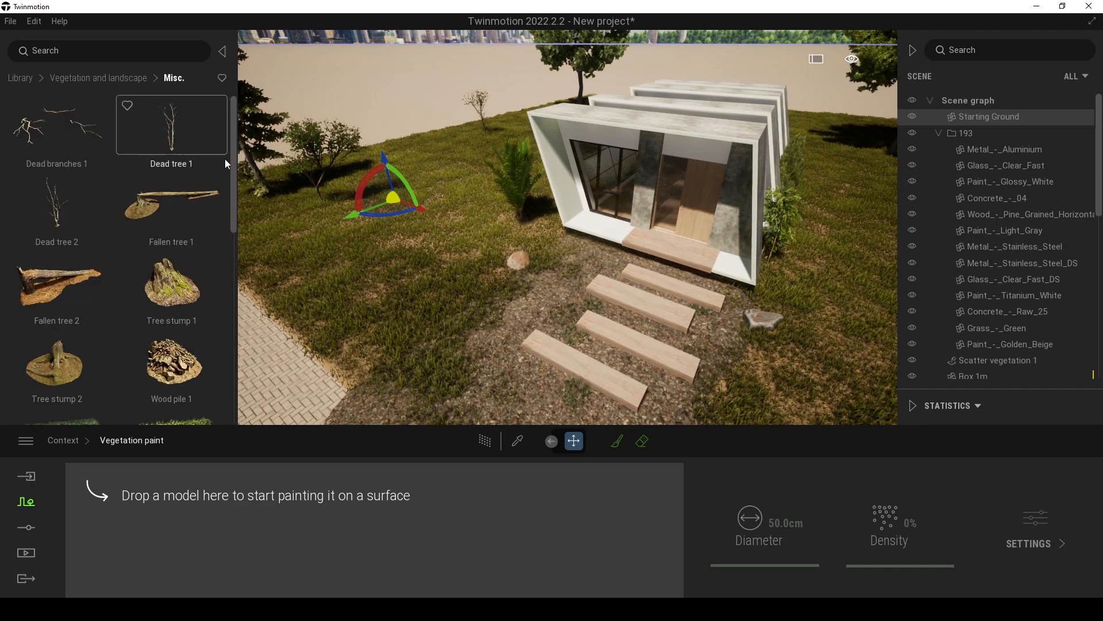
{"action": "mouse_move", "coordinate": [82, 132]}
{"action": "left_mouse_down"}
{"action": "mouse_move", "coordinate": [118, 354]}
{"action": "mouse_move", "coordinate": [185, 518]}
{"action": "left_mouse_up"}
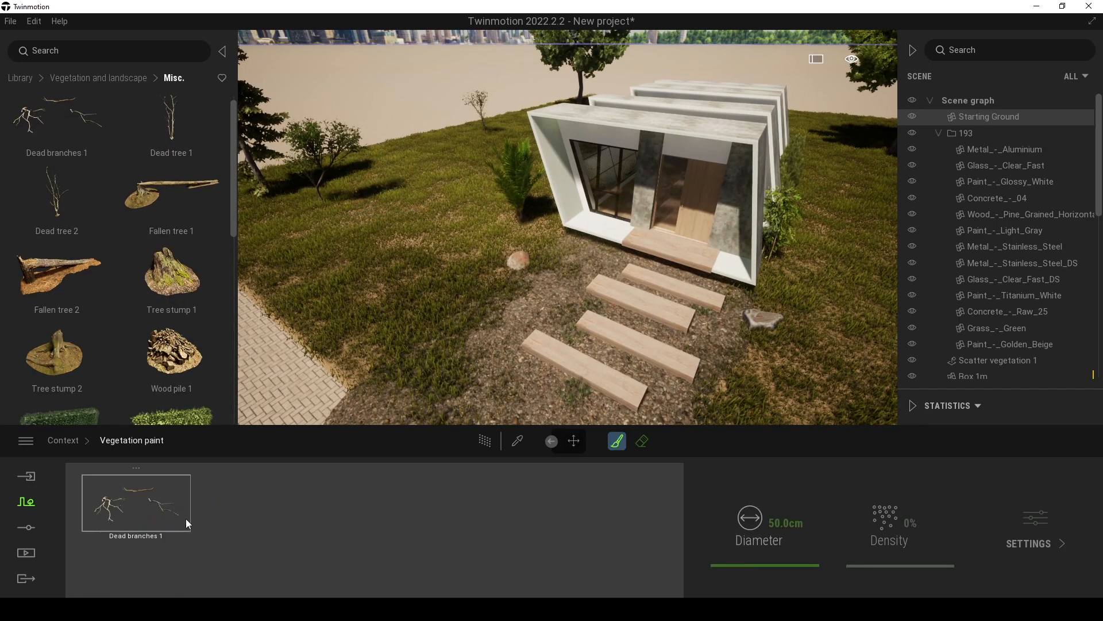
- Add DeadLeaves 1 to the paint palette and paint the lawn beside the gravel with a 509.3 cm brush
{"action": "mouse_move", "coordinate": [229, 157]}
{"action": "left_mouse_down"}
{"action": "mouse_move", "coordinate": [224, 391]}
{"action": "mouse_move", "coordinate": [229, 202]}
{"action": "left_mouse_up"}
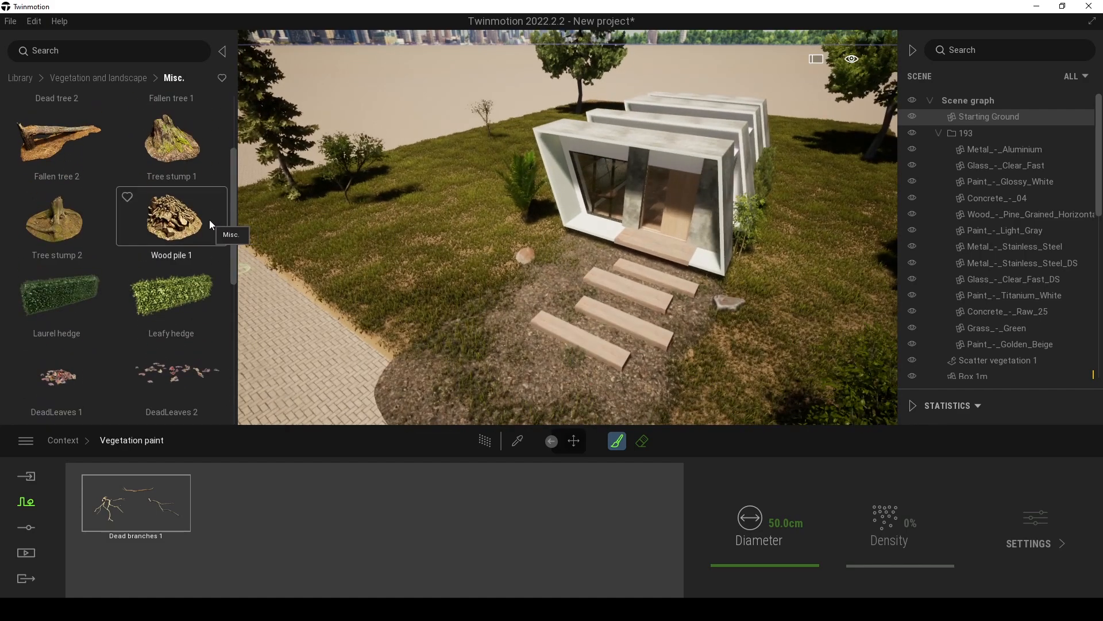
{"action": "left_click_drag", "start_coordinate": [234, 188], "coordinate": [224, 212]}
{"action": "mouse_move", "coordinate": [101, 281]}
{"action": "left_mouse_down"}
{"action": "mouse_move", "coordinate": [126, 381]}
{"action": "mouse_move", "coordinate": [235, 498]}
{"action": "left_mouse_up"}
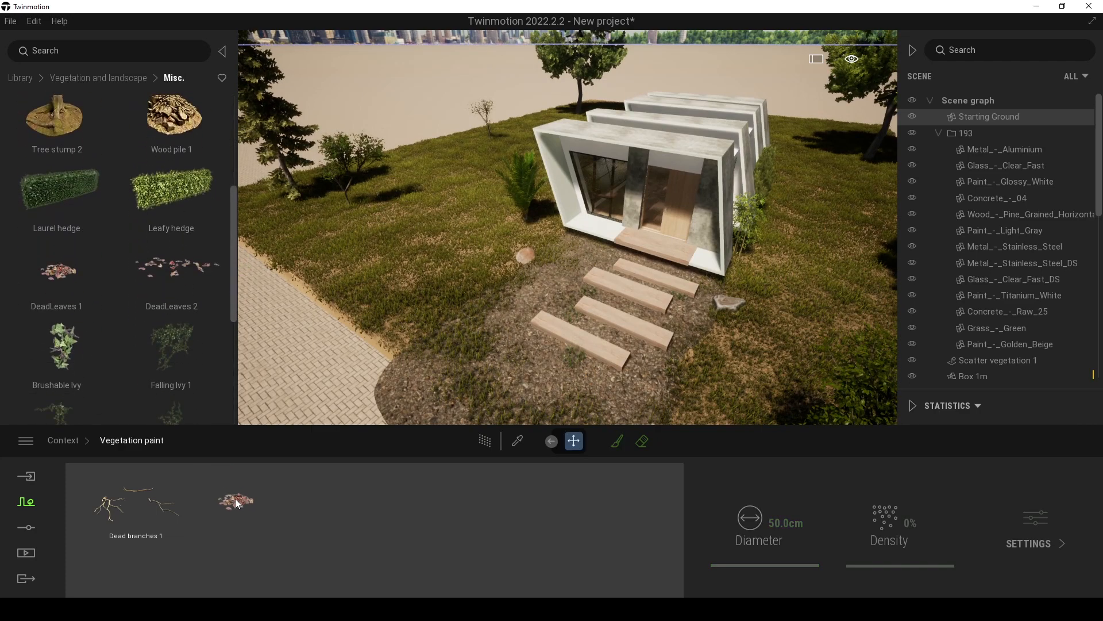
{"action": "left_click", "coordinate": [268, 520]}
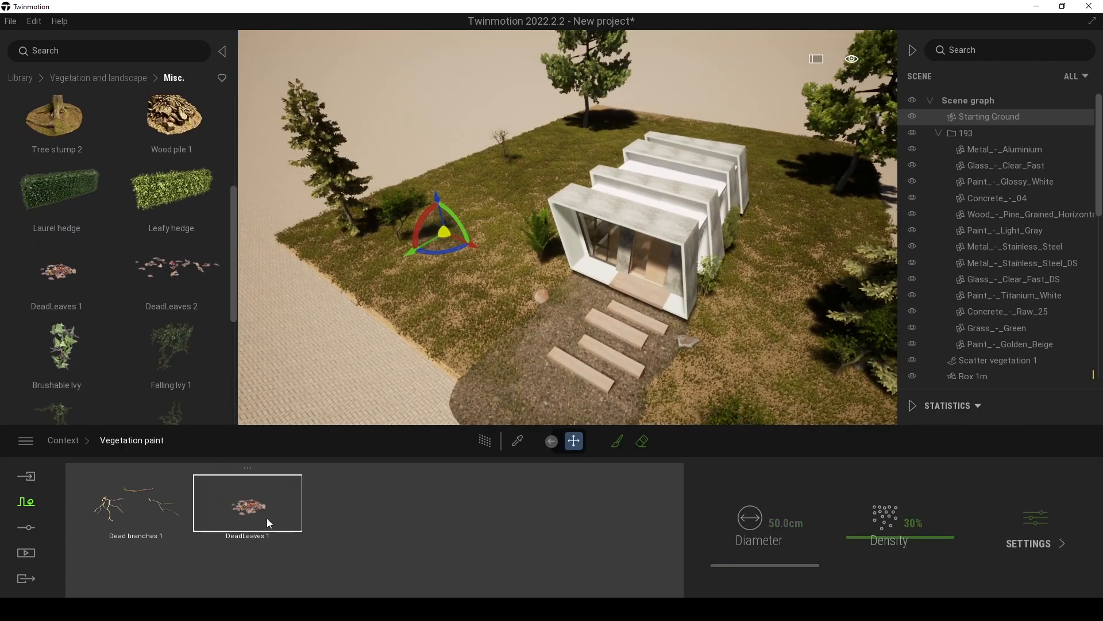
{"action": "left_click", "coordinate": [617, 441]}
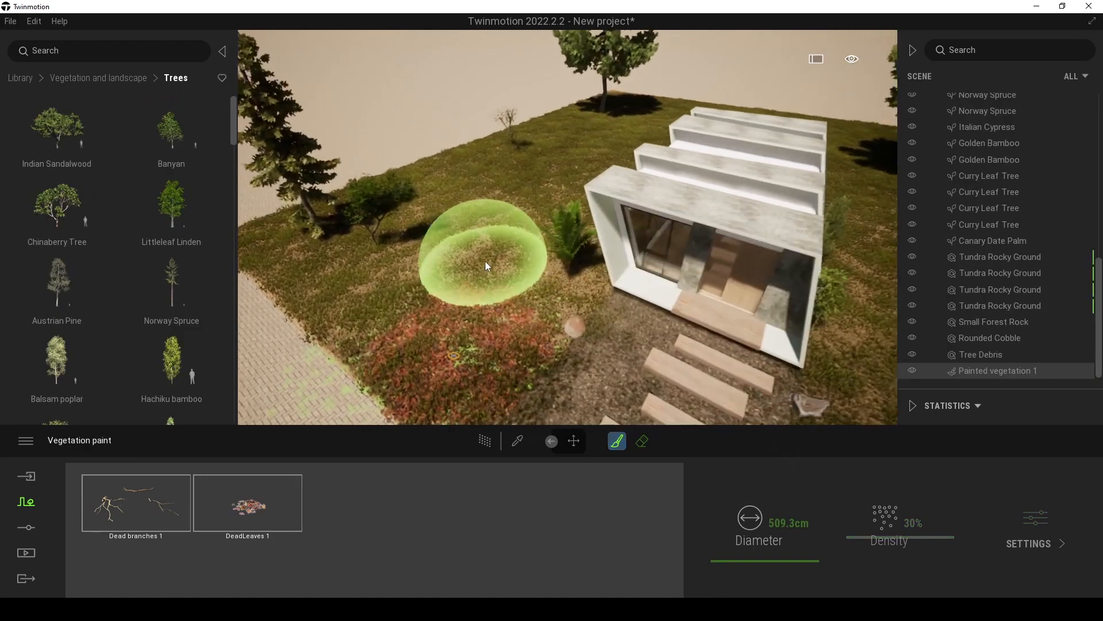
- Set the density of the painted DeadLeaves 1 to 3% and reduce the density of Dead branches 1
{"action": "left_click", "coordinate": [247, 505]}
{"action": "left_click", "coordinate": [175, 506]}
{"action": "left_click", "coordinate": [245, 516]}
{"action": "left_click_drag", "start_coordinate": [877, 540], "coordinate": [872, 562]}
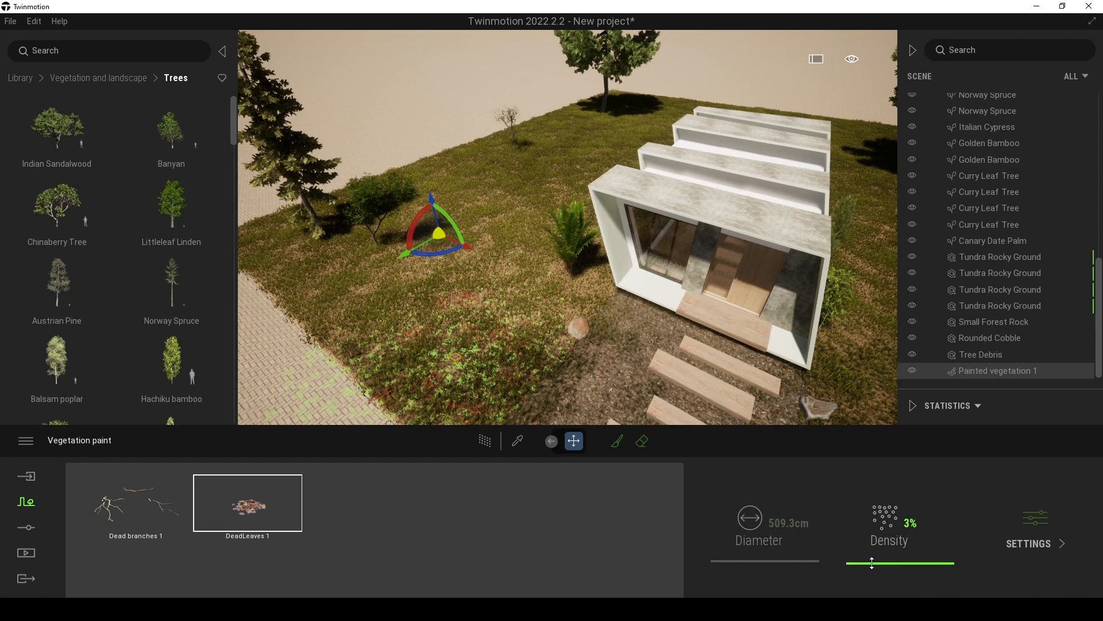
{"action": "left_click", "coordinate": [166, 498]}
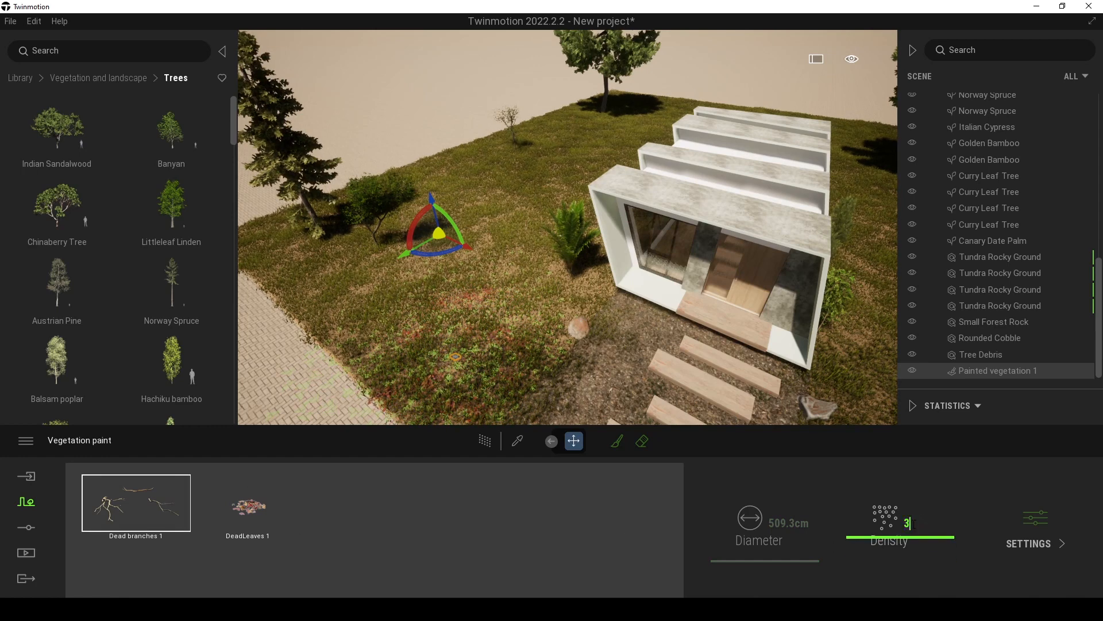
- Paint Dead branches 1 and DeadLeaves 1 together across the lawn on both sides of the house, then deselect
{"action": "left_click", "coordinate": [248, 506], "text": "ctrl"}
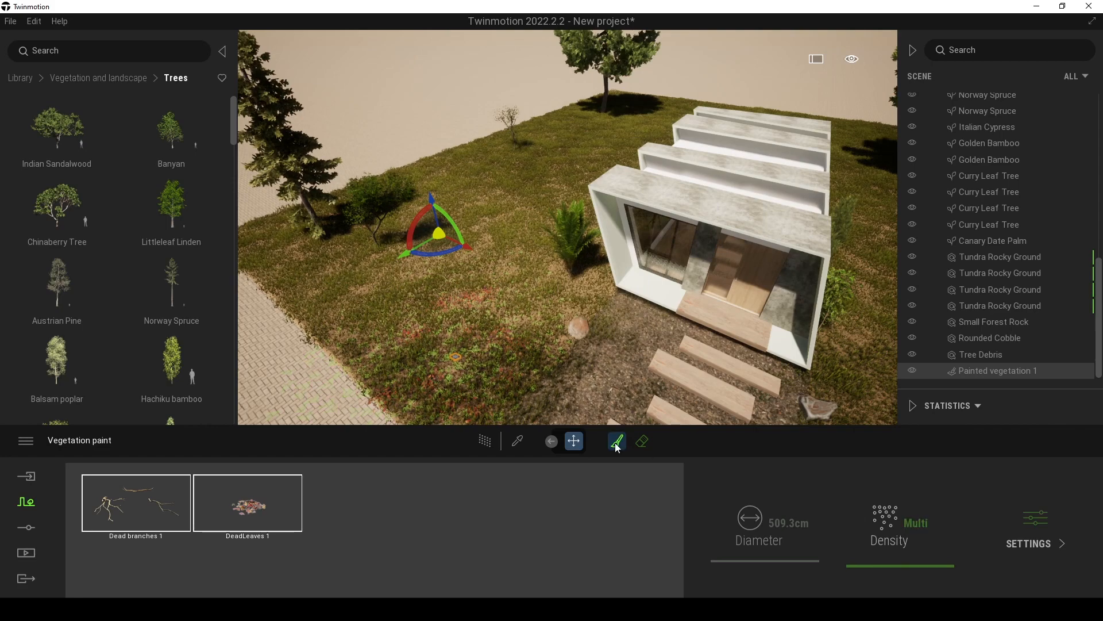
{"action": "left_click", "coordinate": [616, 441]}
{"action": "left_click", "coordinate": [315, 274]}
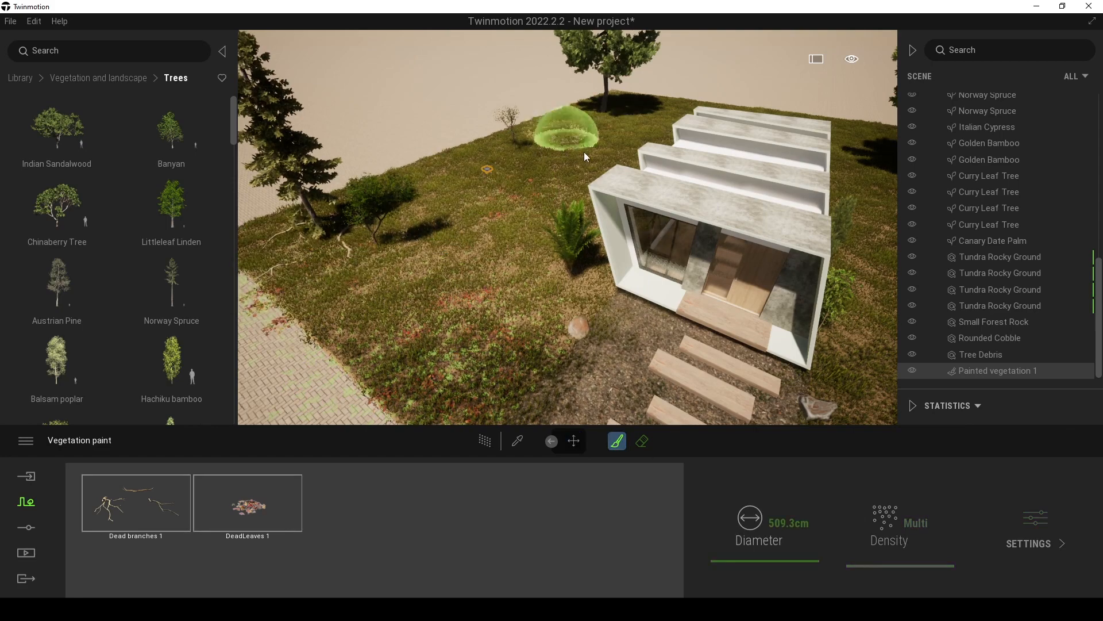
{"action": "scroll", "coordinate": [571, 142], "scroll_direction": "down", "scroll_amount": 5}
{"action": "mouse_move", "coordinate": [750, 251]}
{"action": "right_mouse_down"}
{"action": "mouse_move", "coordinate": [747, 198]}
{"action": "mouse_move", "coordinate": [760, 194]}
{"action": "mouse_move", "coordinate": [764, 226]}
{"action": "right_mouse_up"}
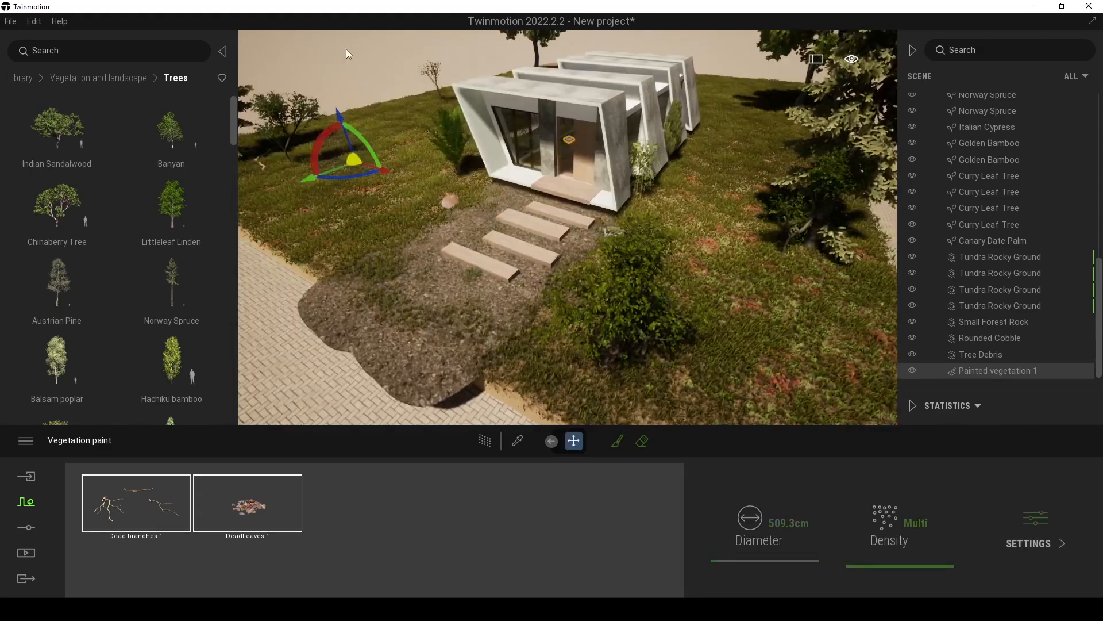
{"action": "left_click", "coordinate": [352, 51]}
{"action": "scroll", "coordinate": [385, 73], "scroll_direction": "down", "scroll_amount": 3}
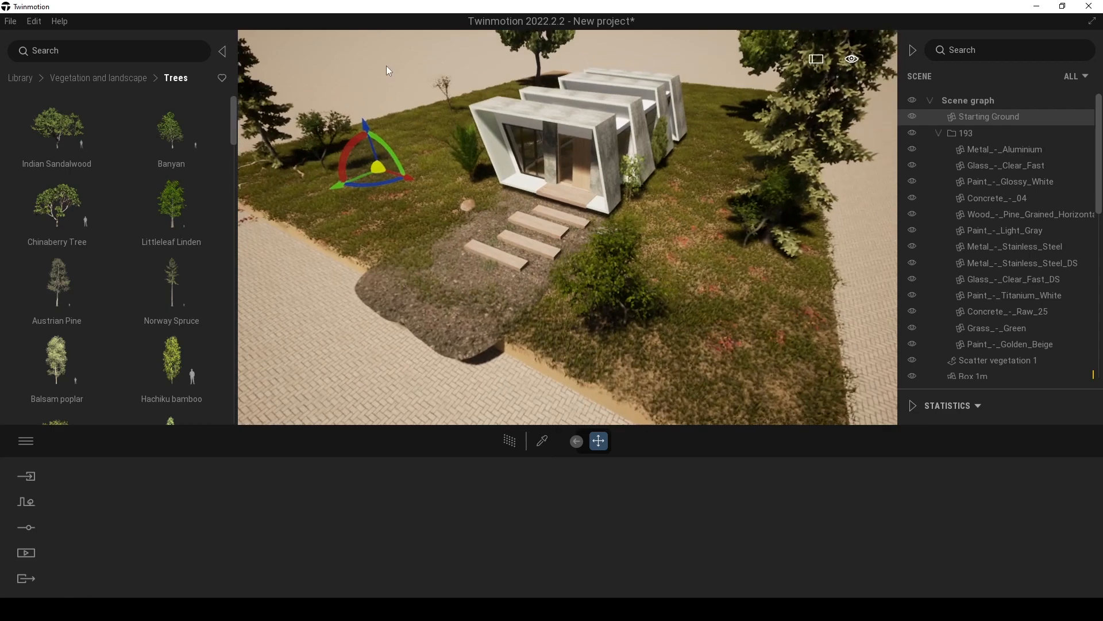
- Select DeadLeaves 1 in Painted vegetation 1, open its settings and inspect how the leaves spread over the lawn
{"action": "left_click_drag", "start_coordinate": [1099, 129], "coordinate": [1098, 364]}
{"action": "left_click", "coordinate": [1006, 370]}
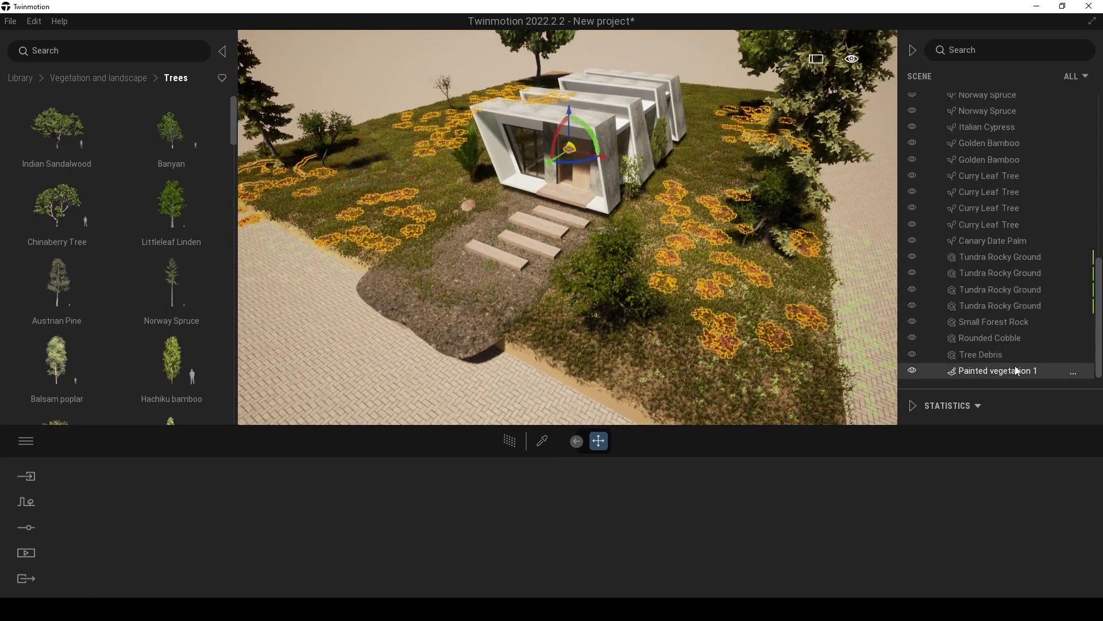
{"action": "left_click", "coordinate": [259, 508]}
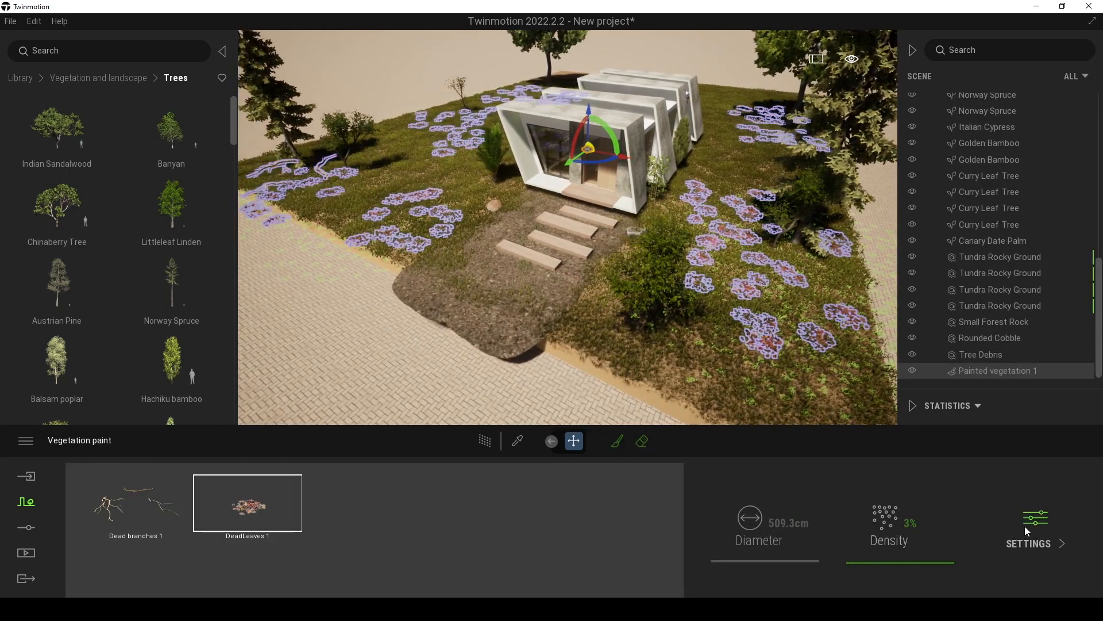
{"action": "left_click", "coordinate": [1032, 531]}
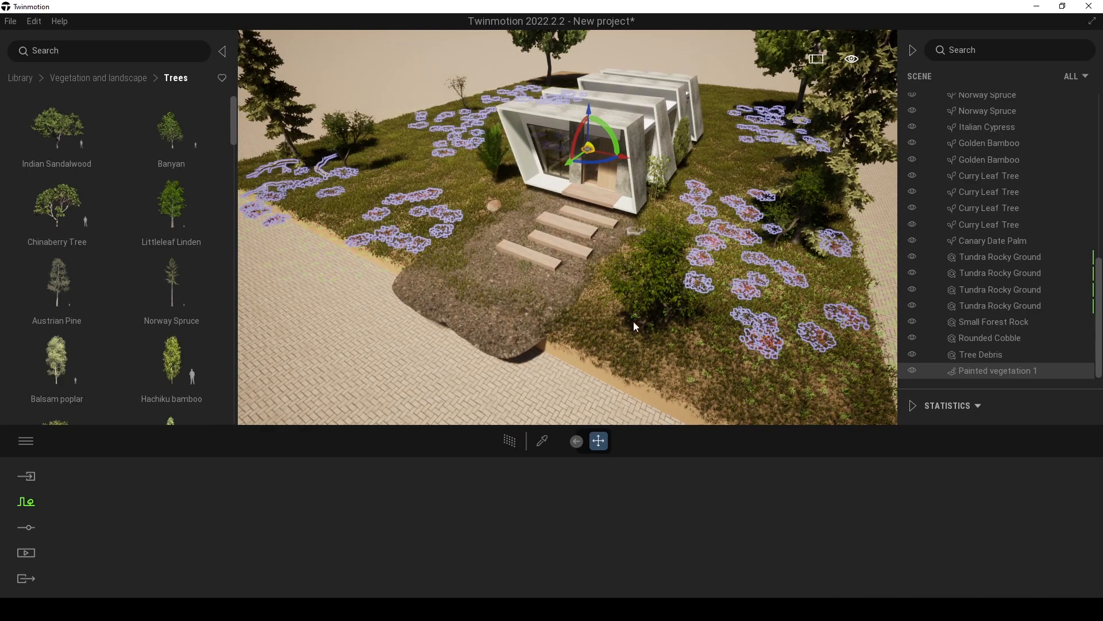
{"action": "scroll", "coordinate": [633, 321], "scroll_direction": "up", "scroll_amount": 3}
{"action": "right_click_drag", "start_coordinate": [633, 320], "coordinate": [719, 310]}
{"action": "scroll", "coordinate": [805, 247], "scroll_direction": "down", "scroll_amount": 3}
{"action": "right_click_drag", "start_coordinate": [805, 299], "coordinate": [895, 288]}
{"action": "left_click", "coordinate": [805, 247]}
- Reselect Painted vegetation 1 and set the density of its DeadLeaves 1 to 1%
{"action": "scroll", "coordinate": [986, 374], "scroll_direction": "down", "scroll_amount": 10}
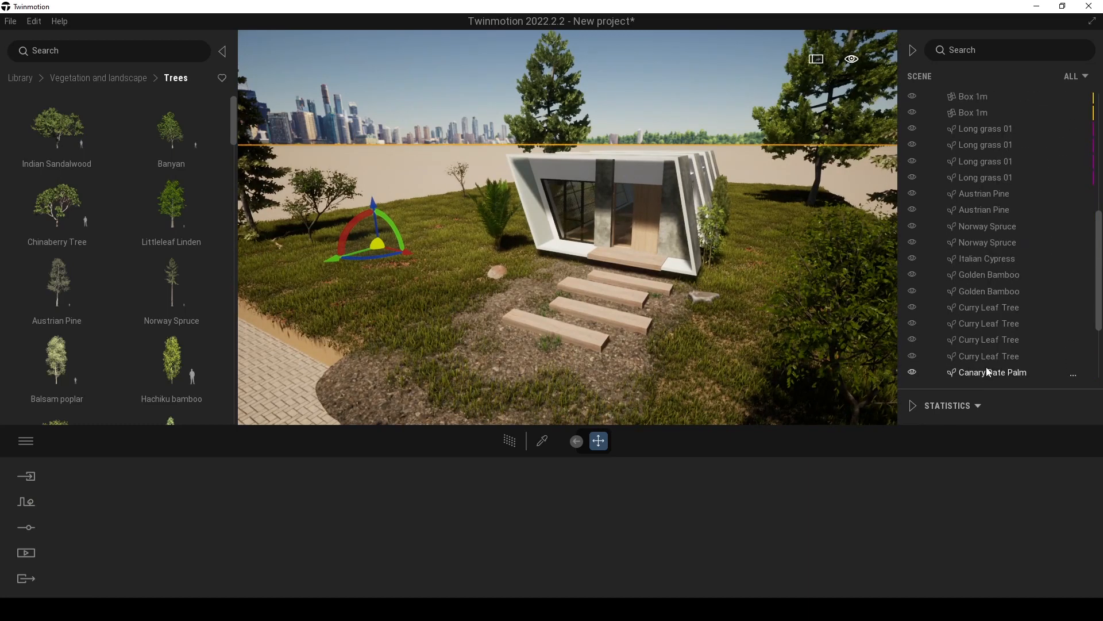
{"action": "left_click", "coordinate": [994, 371]}
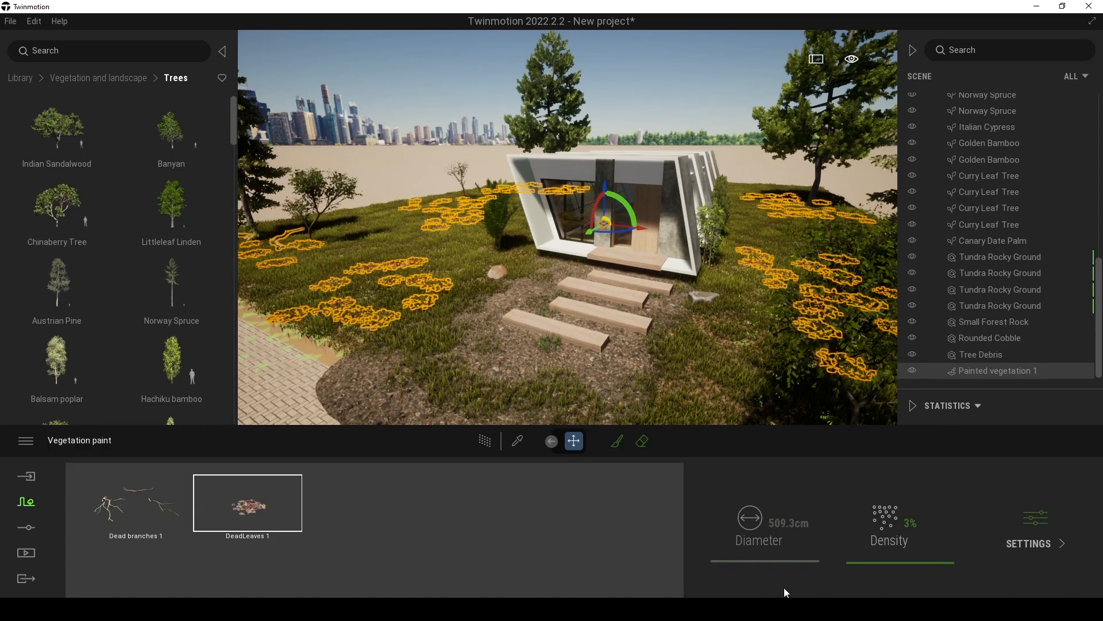
{"action": "key", "text": "Return"}
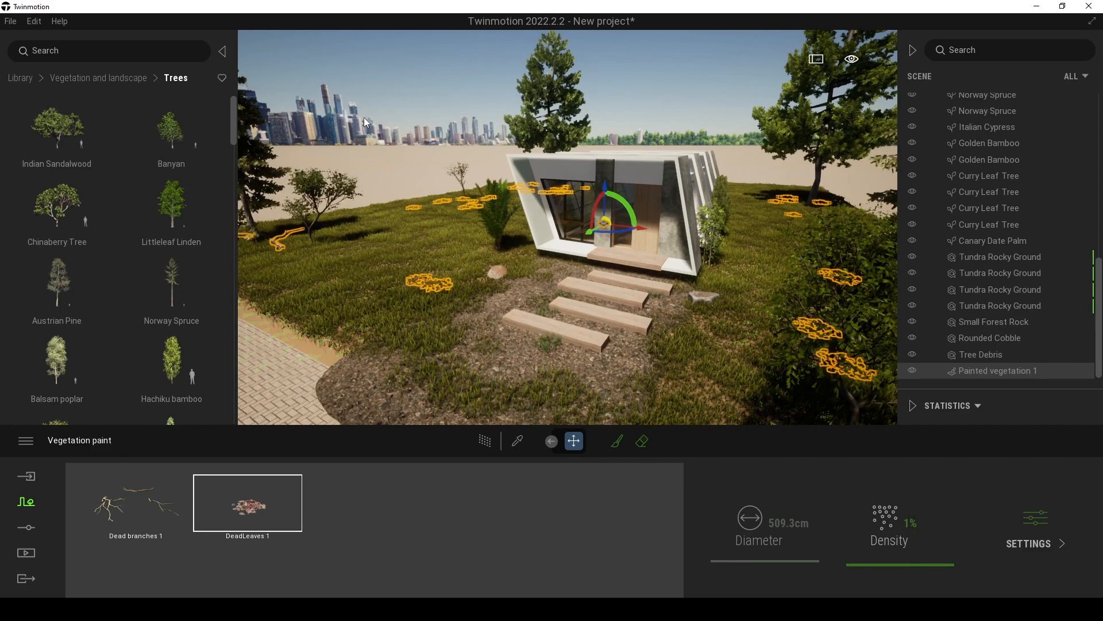
- Adjust the density of Dead branches 1 in Painted vegetation 1, then deselect the painted vegetation
{"action": "left_click", "coordinate": [142, 483]}
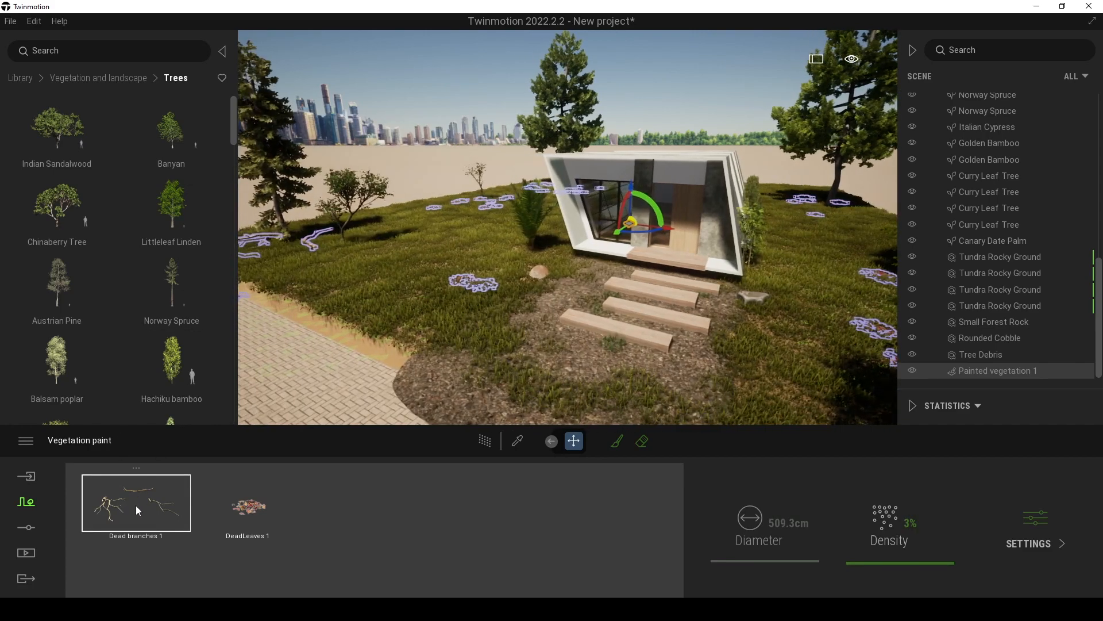
{"action": "mouse_move", "coordinate": [881, 564]}
{"action": "left_mouse_down"}
{"action": "mouse_move", "coordinate": [882, 522]}
{"action": "mouse_move", "coordinate": [882, 532]}
{"action": "left_mouse_up"}
{"action": "left_click", "coordinate": [390, 136]}
- Inspect the house front, stepping boards and surrounding ground cover from closer and higher viewpoints
{"action": "key", "text": "s"}
{"action": "key", "text": "d"}
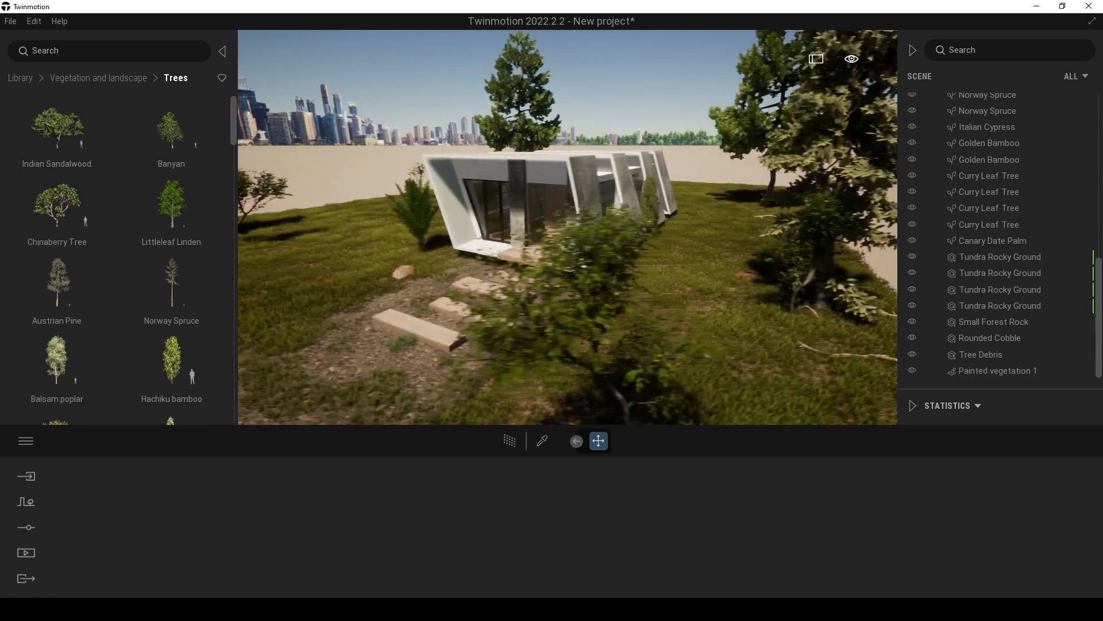
{"action": "key", "text": "e"}
{"action": "key", "text": "w"}
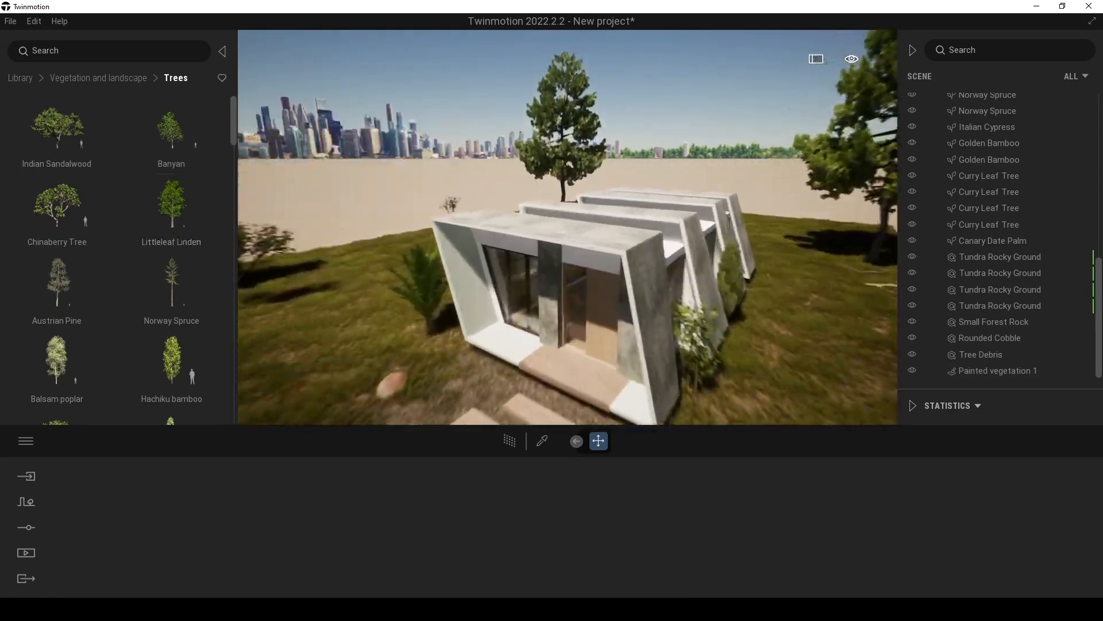
{"action": "right_click_drag", "start_coordinate": [548, 282], "coordinate": [552, 334]}
{"action": "key", "text": "s"}
{"action": "right_click_drag", "start_coordinate": [580, 210], "coordinate": [566, 229]}
{"action": "key", "text": "w"}
{"action": "right_click_drag", "start_coordinate": [487, 247], "coordinate": [481, 266]}
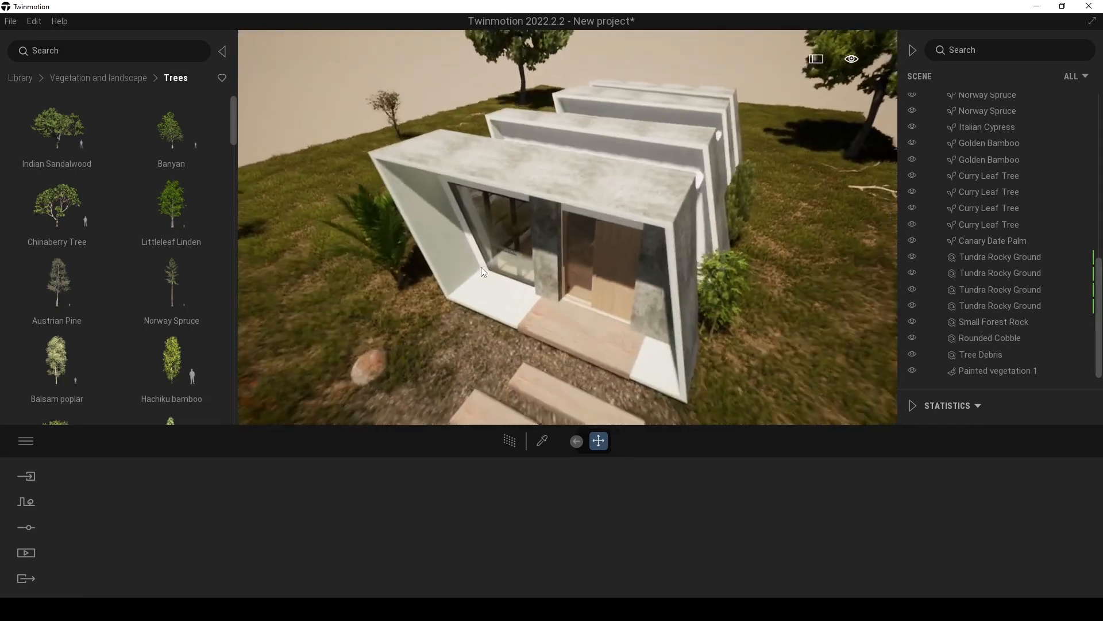
{"action": "key", "text": "s"}
{"action": "key", "text": "w"}
- Browse the library's home objects for Backyard chairs and download Backyard chair 0US
{"action": "left_click", "coordinate": [92, 79]}
{"action": "left_click", "coordinate": [19, 77]}
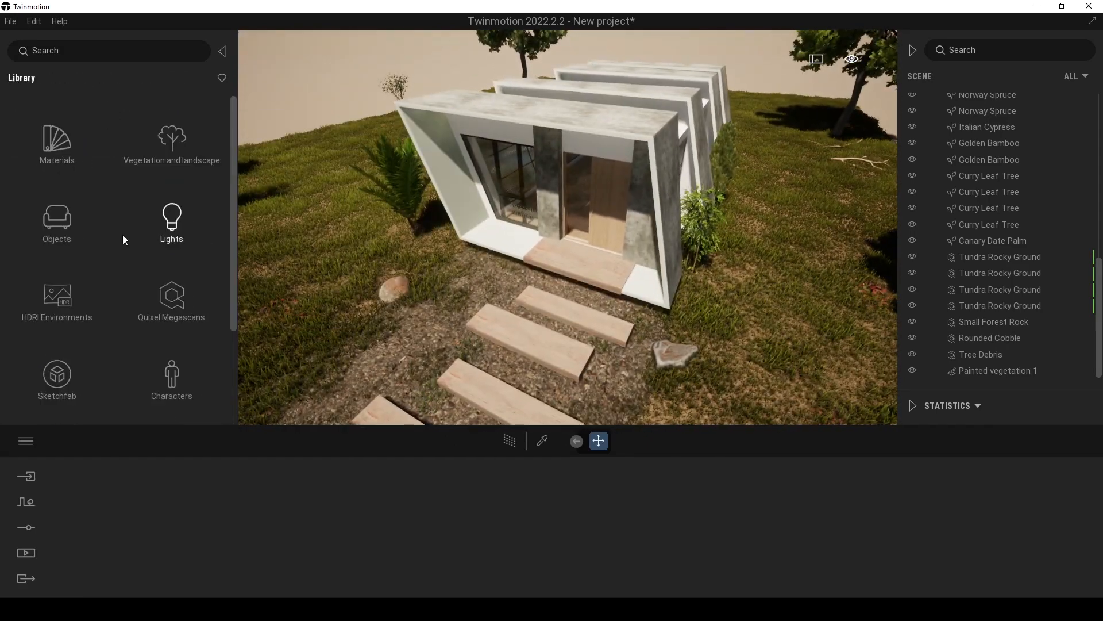
{"action": "left_click", "coordinate": [64, 228]}
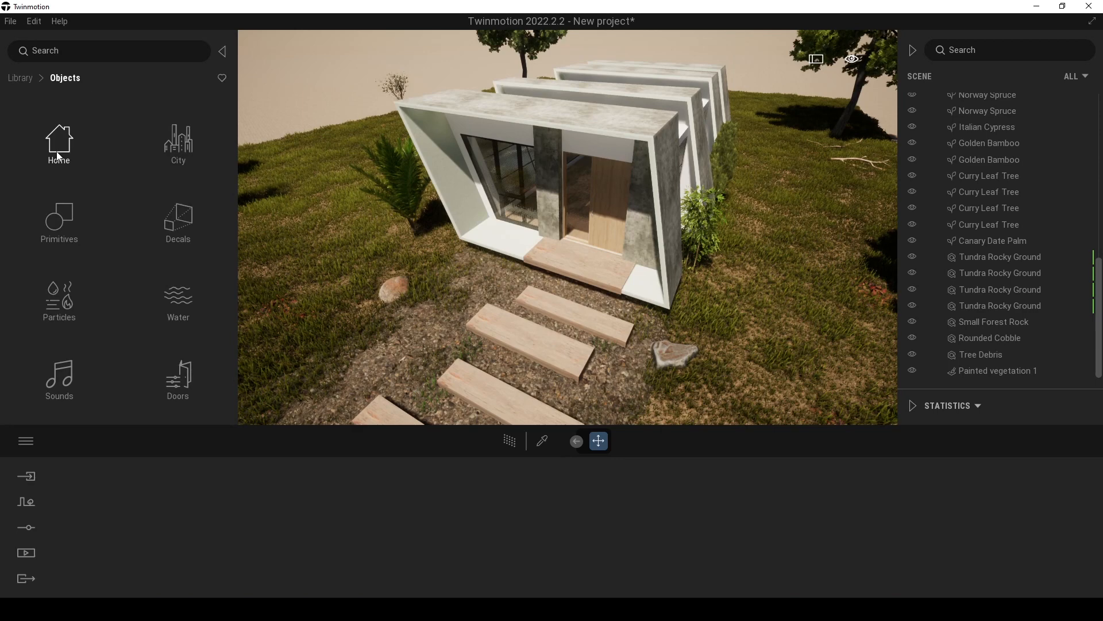
{"action": "left_click", "coordinate": [57, 147]}
{"action": "scroll", "coordinate": [127, 202], "scroll_direction": "down", "scroll_amount": 1}
{"action": "scroll", "coordinate": [126, 201], "scroll_direction": "down", "scroll_amount": 1}
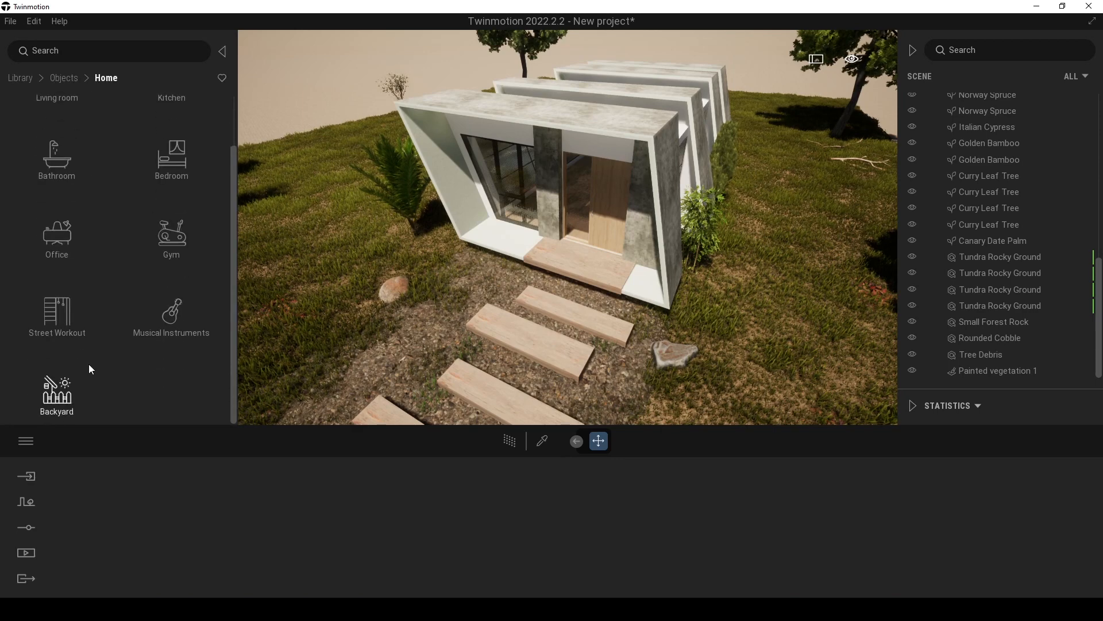
{"action": "left_click", "coordinate": [56, 394]}
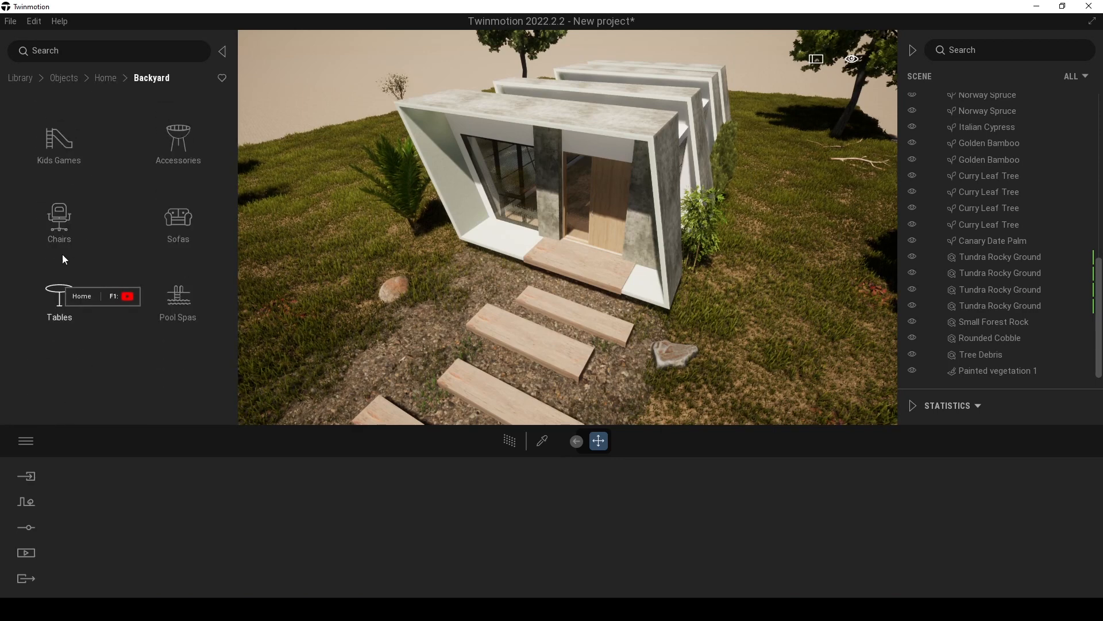
{"action": "left_click", "coordinate": [61, 236]}
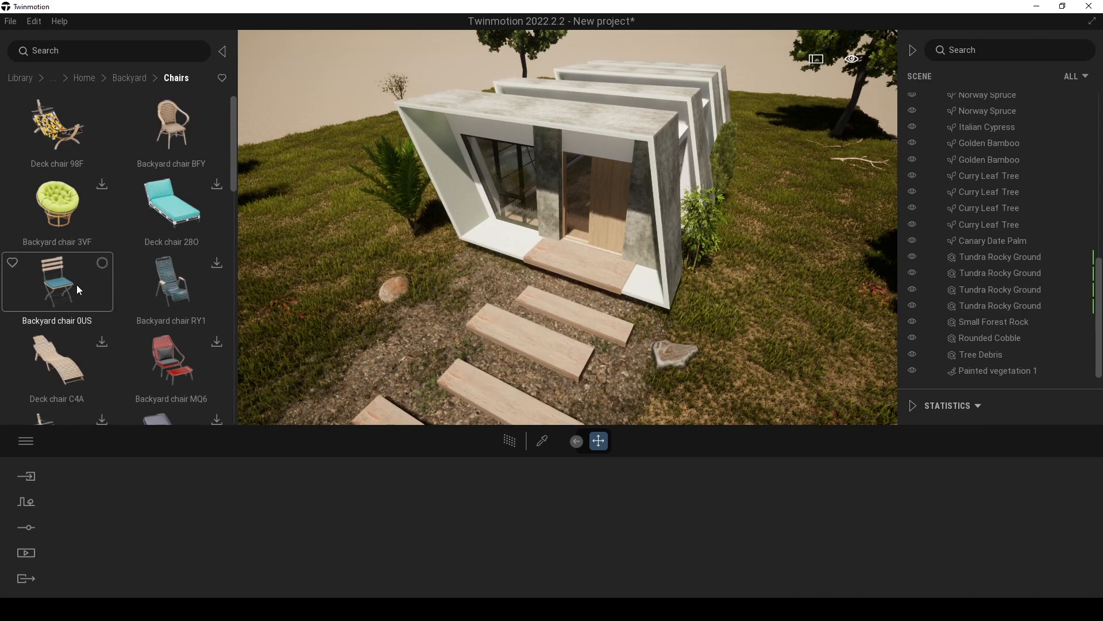
- Place Backyard chair 0US on the white porch ledge in front of the window and rotate it to face the entrance side
{"action": "key", "text": "w"}
{"action": "key", "text": "a"}
{"action": "left_click_drag", "start_coordinate": [65, 283], "coordinate": [541, 245]}
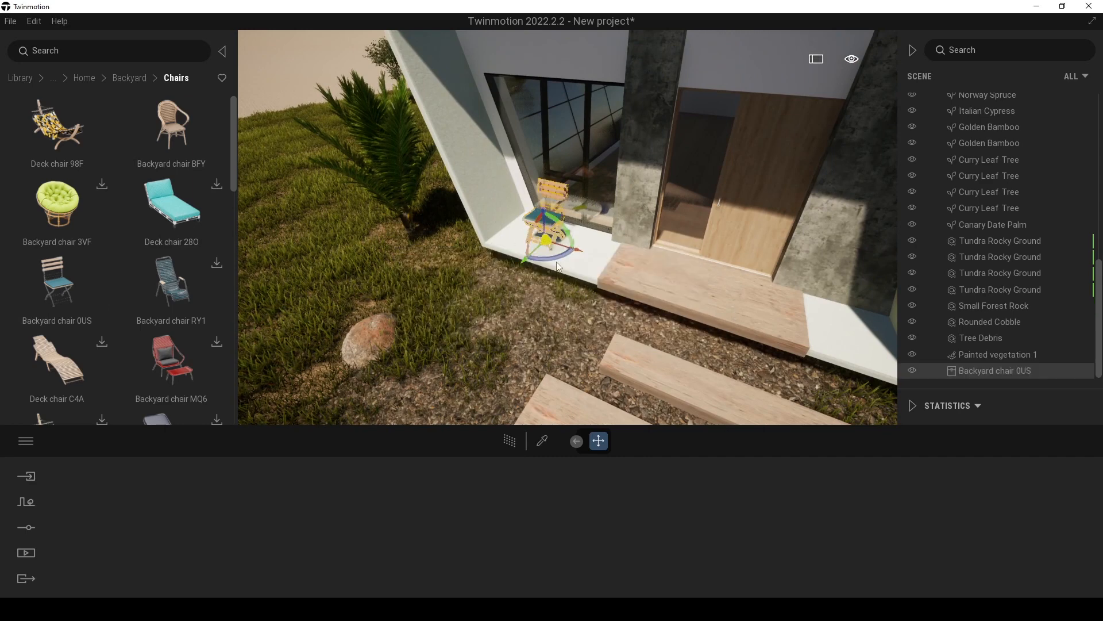
{"action": "mouse_move", "coordinate": [546, 264]}
{"action": "left_mouse_down"}
{"action": "mouse_move", "coordinate": [628, 235]}
{"action": "mouse_move", "coordinate": [537, 254]}
{"action": "left_mouse_up"}
- Download Backyard table UAA from the Backyard tables and place it beside the chair on the white porch ledge
{"action": "left_click_drag", "start_coordinate": [236, 150], "coordinate": [233, 198]}
{"action": "left_click", "coordinate": [132, 78]}
{"action": "left_click", "coordinate": [74, 316]}
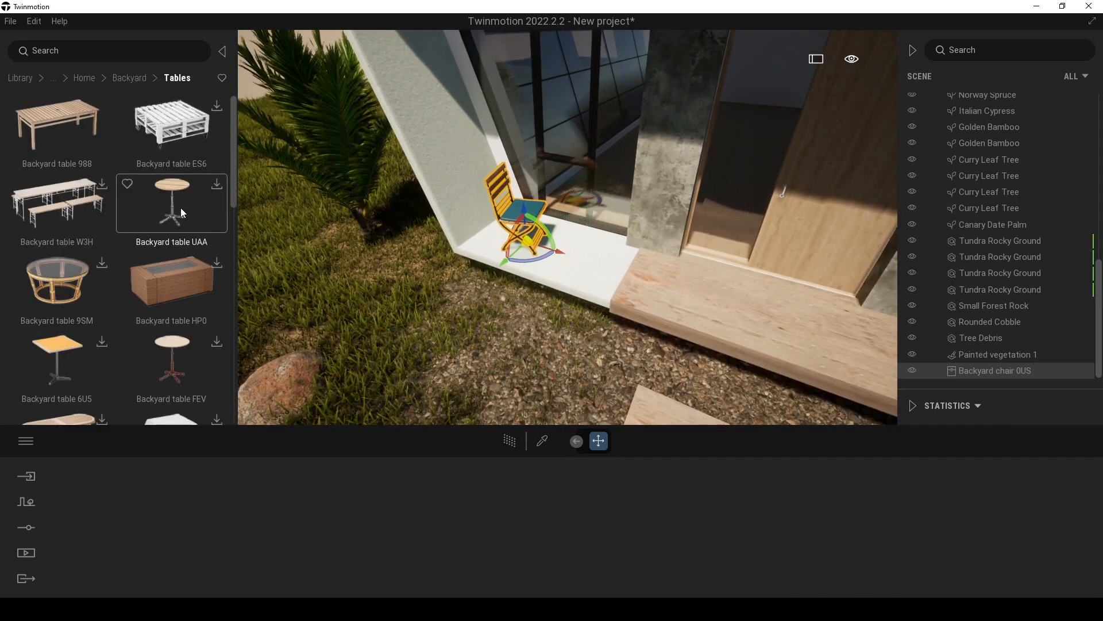
{"action": "left_click", "coordinate": [215, 185]}
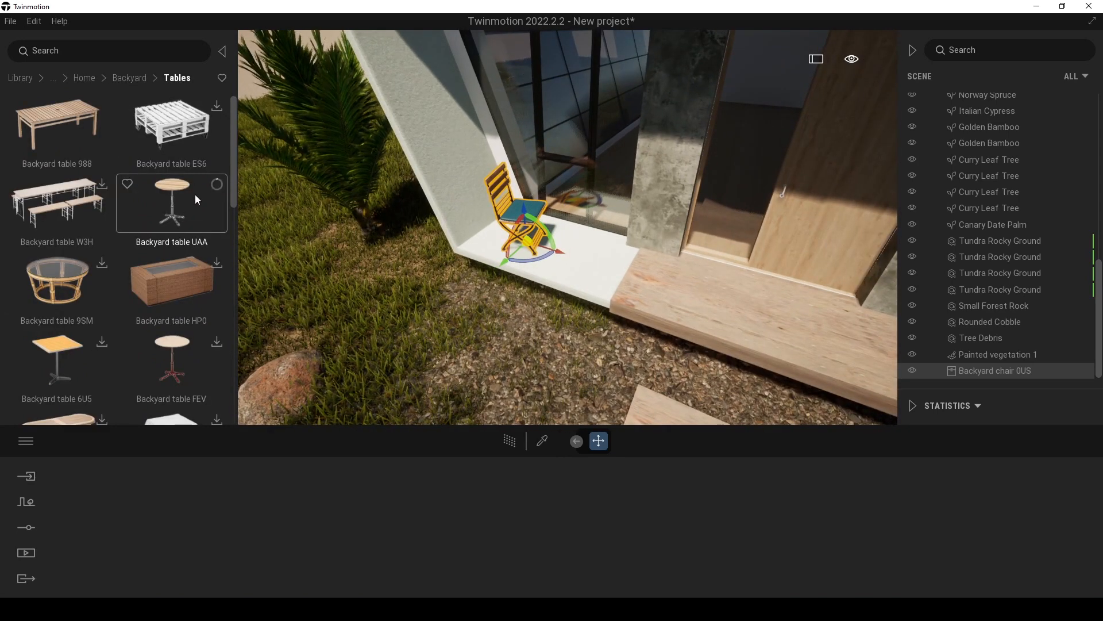
{"action": "key", "text": "d"}
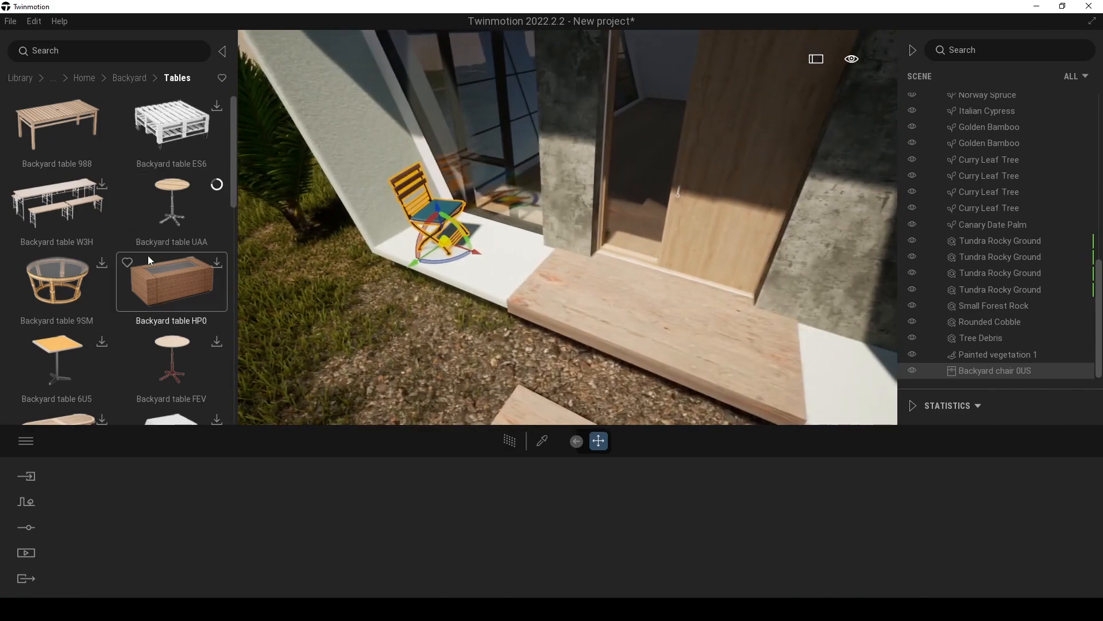
{"action": "key", "text": "s"}
{"action": "key", "text": "w"}
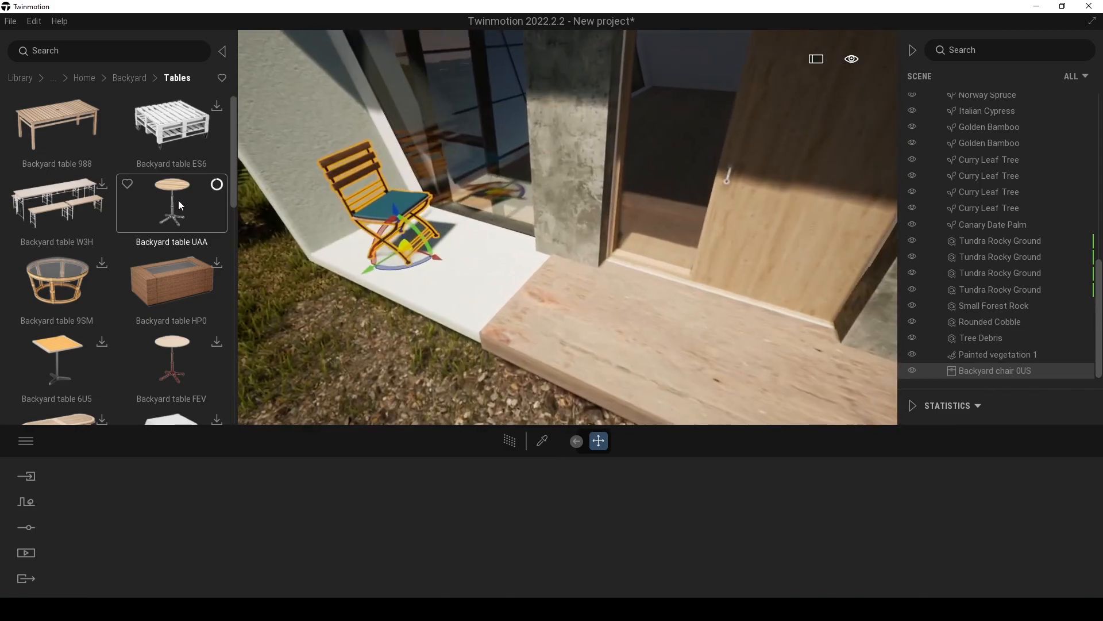
{"action": "left_click_drag", "start_coordinate": [174, 199], "coordinate": [463, 259]}
- Pick the table top's MI_WoodClean04 material and tint it with the pale blue colour CEE2FF
{"action": "right_click_drag", "start_coordinate": [574, 293], "coordinate": [531, 432]}
{"action": "key", "text": "w"}
{"action": "left_click", "coordinate": [540, 441]}
{"action": "left_click", "coordinate": [522, 236]}
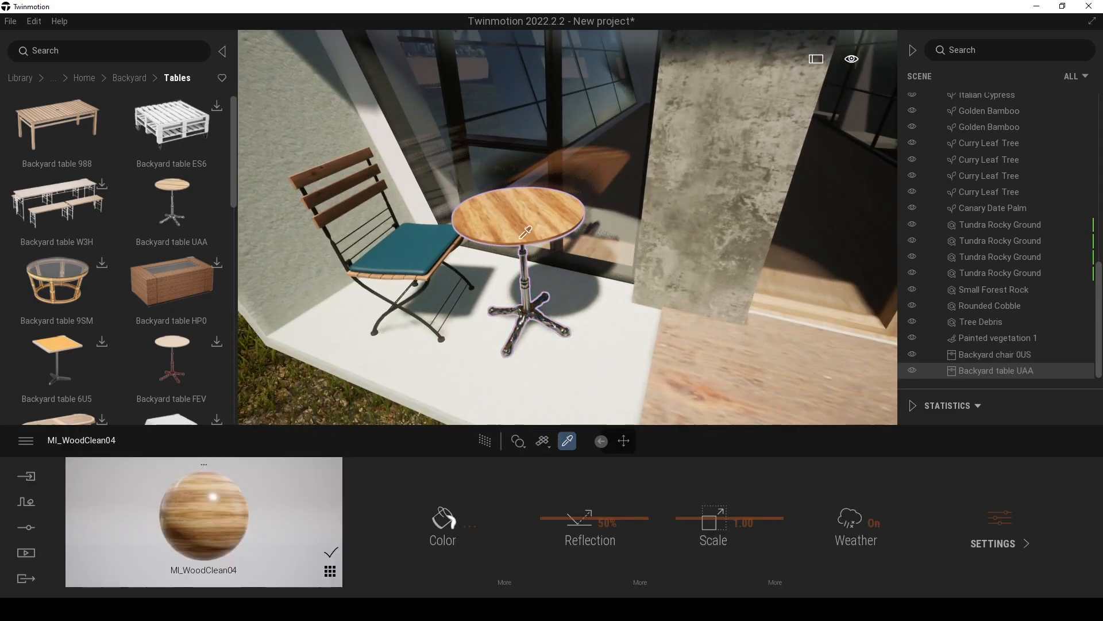
{"action": "left_click", "coordinate": [492, 563]}
{"action": "left_click_drag", "start_coordinate": [523, 168], "coordinate": [745, 277]}
{"action": "left_click_drag", "start_coordinate": [666, 399], "coordinate": [668, 395]}
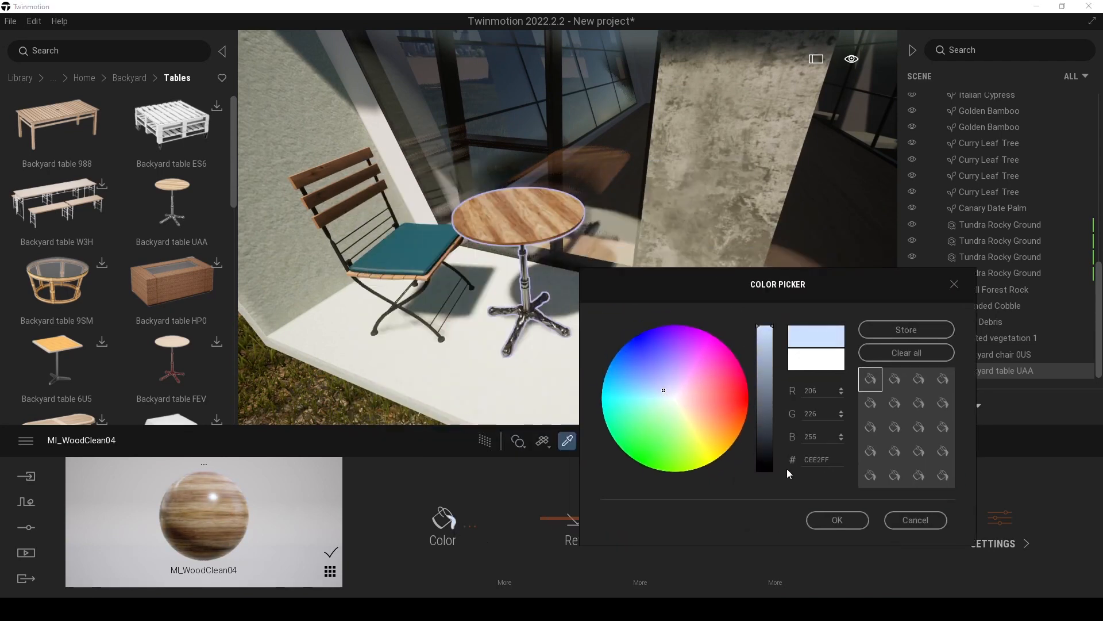
{"action": "left_click", "coordinate": [815, 514]}
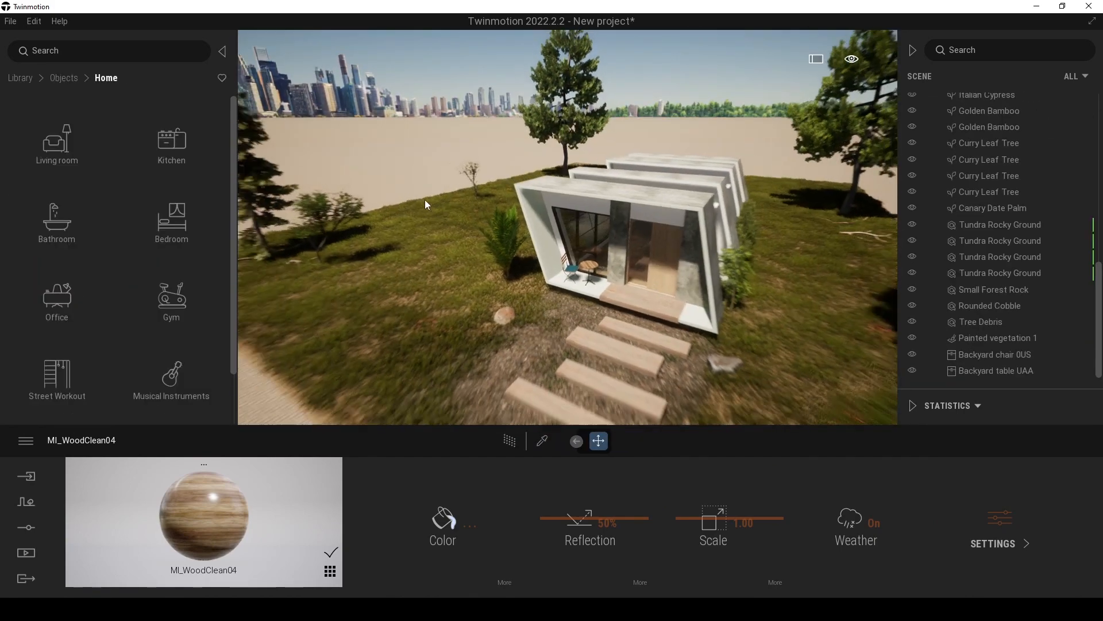
- Set the location's background picture to None to remove the city skyline
{"action": "scroll", "coordinate": [425, 199], "scroll_direction": "down", "scroll_amount": 3}
{"action": "scroll", "coordinate": [396, 223], "scroll_direction": "down", "scroll_amount": 4}
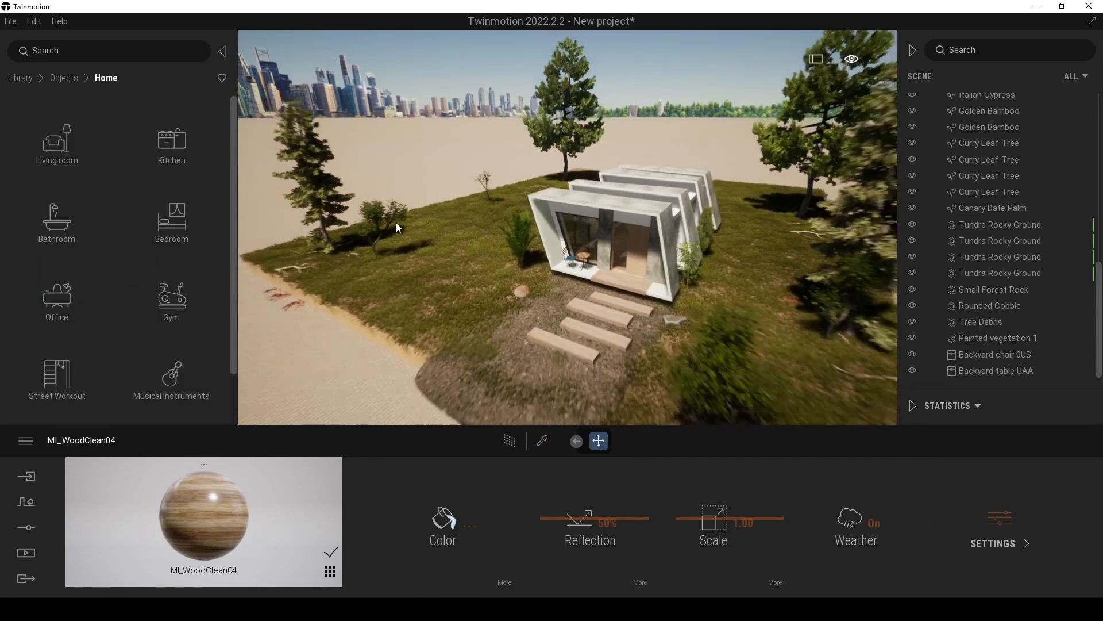
{"action": "scroll", "coordinate": [456, 244], "scroll_direction": "up", "scroll_amount": 4}
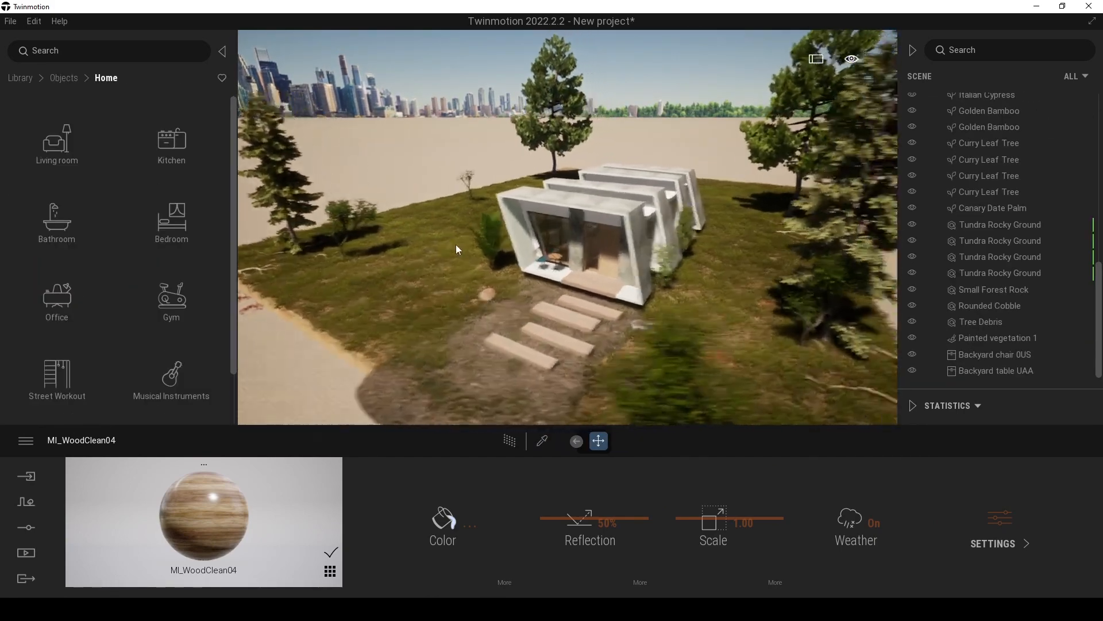
{"action": "scroll", "coordinate": [456, 244], "scroll_direction": "down", "scroll_amount": 3}
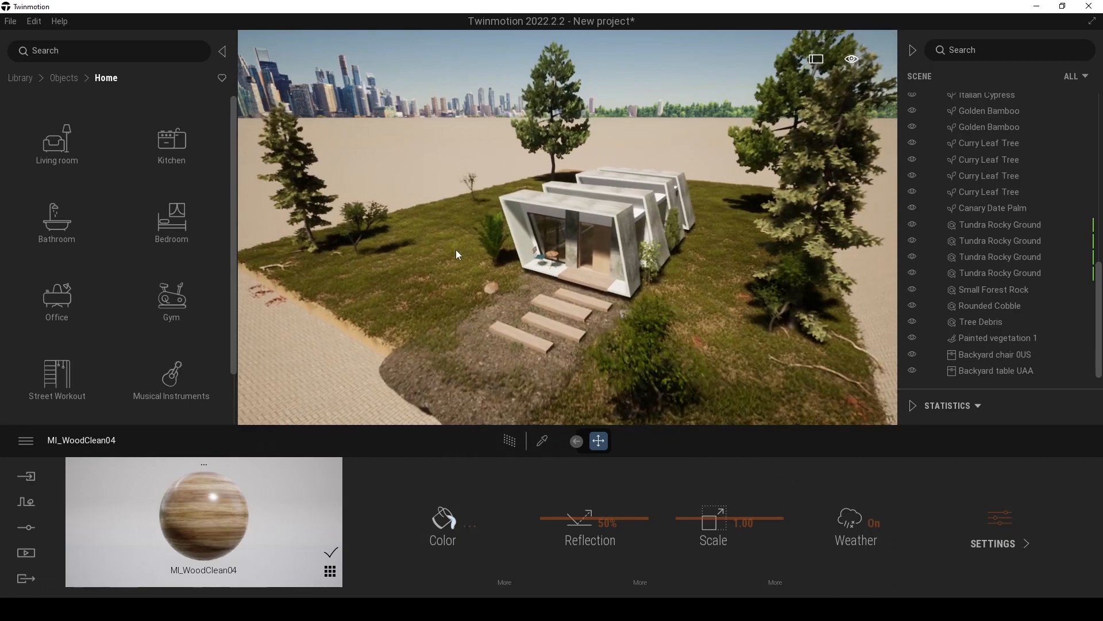
{"action": "scroll", "coordinate": [453, 259], "scroll_direction": "up", "scroll_amount": 4}
{"action": "left_click", "coordinate": [26, 501]}
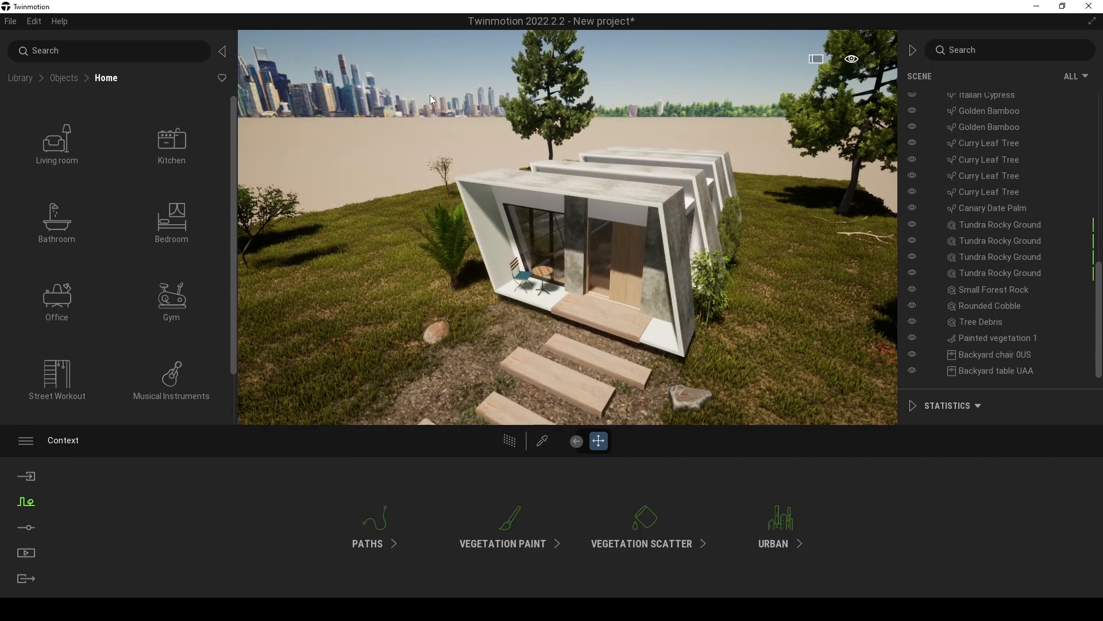
{"action": "left_click", "coordinate": [28, 527]}
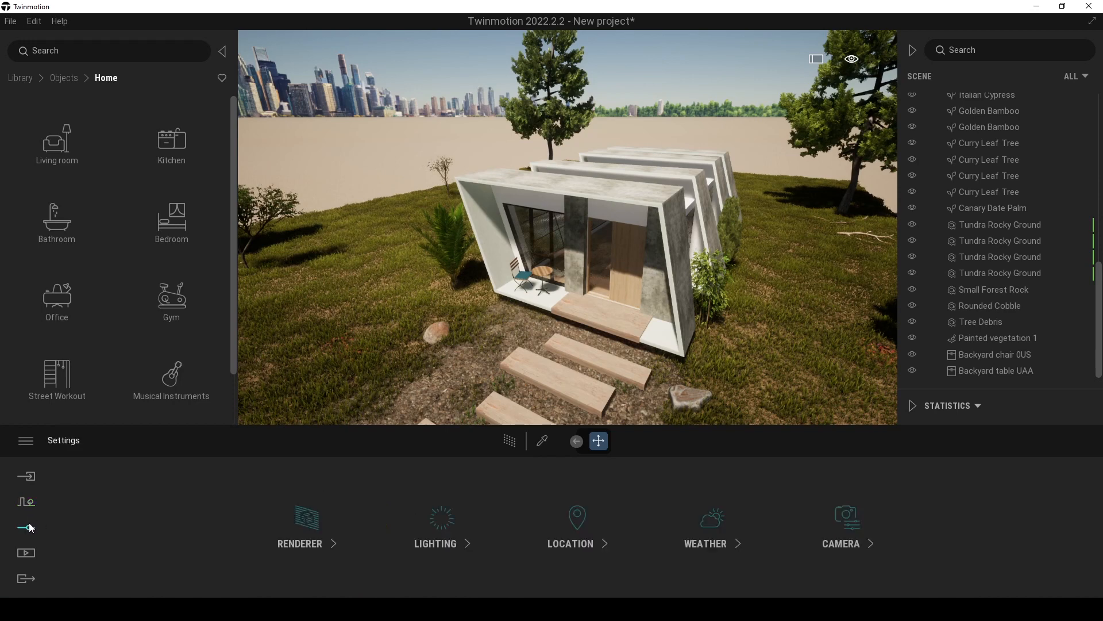
{"action": "left_click", "coordinate": [569, 520]}
{"action": "left_click", "coordinate": [1037, 537]}
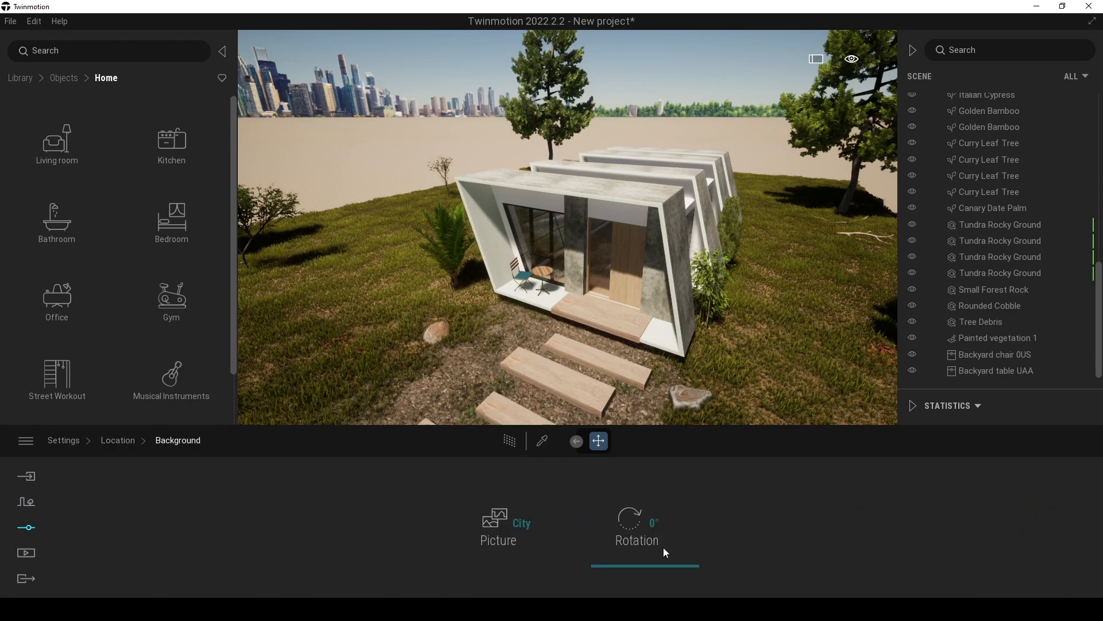
{"action": "left_click", "coordinate": [501, 532]}
{"action": "left_click", "coordinate": [347, 305]}
- Switch the lighting environment from Dynamic Sky to Sky Light HDRI
{"action": "left_click_drag", "start_coordinate": [416, 145], "coordinate": [474, 195]}
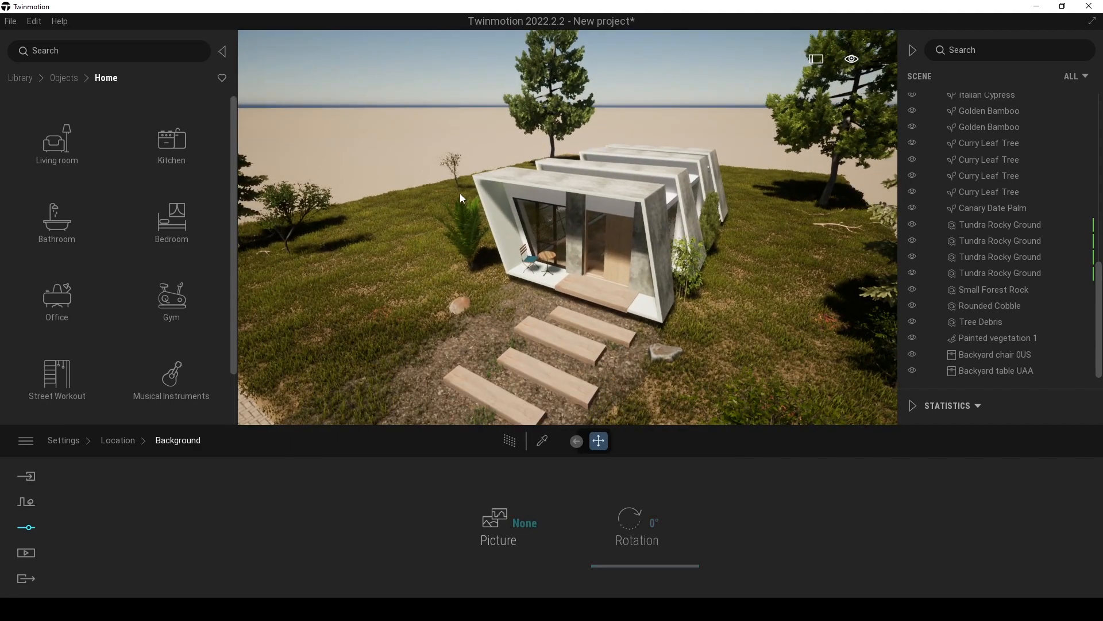
{"action": "scroll", "coordinate": [460, 194], "scroll_direction": "down", "scroll_amount": 5}
{"action": "scroll", "coordinate": [459, 193], "scroll_direction": "up", "scroll_amount": 3}
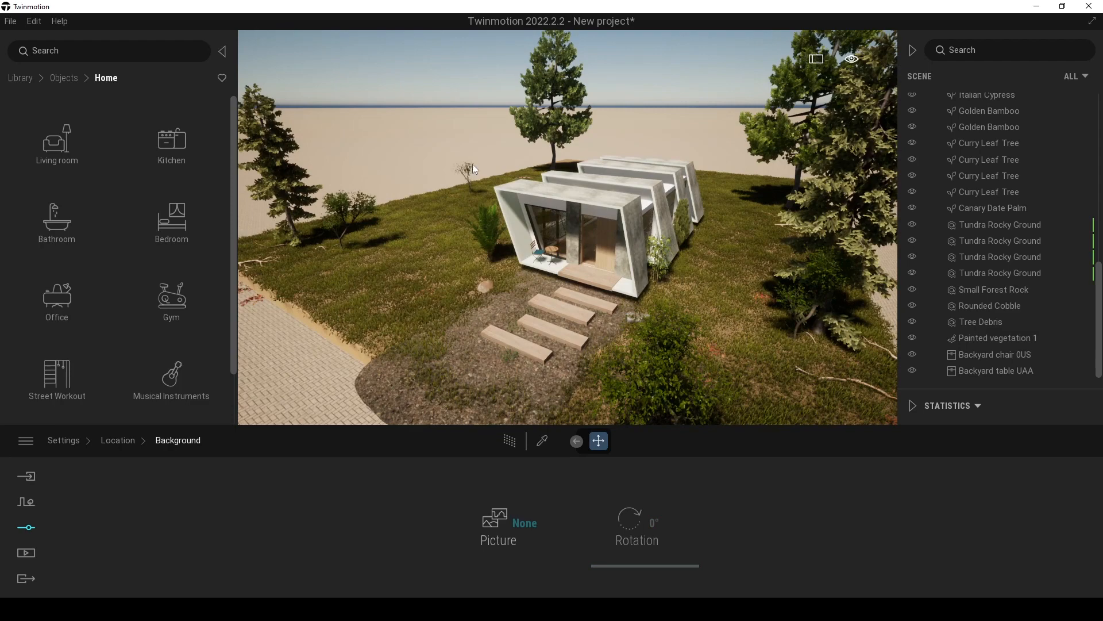
{"action": "scroll", "coordinate": [489, 198], "scroll_direction": "up", "scroll_amount": 1}
{"action": "scroll", "coordinate": [481, 198], "scroll_direction": "up", "scroll_amount": 3}
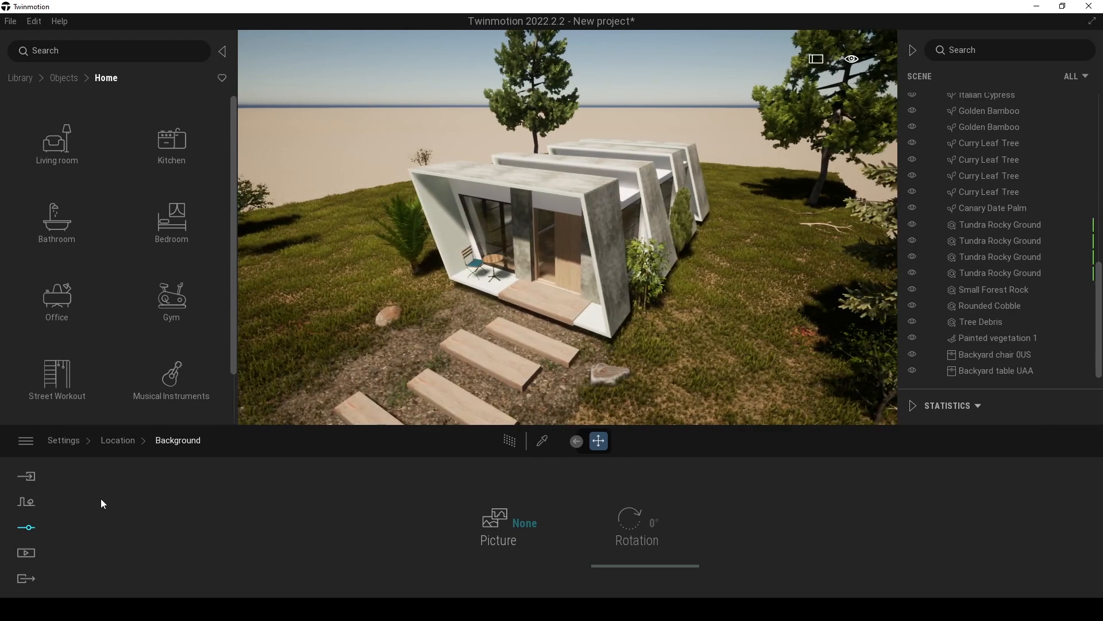
{"action": "left_click", "coordinate": [72, 441]}
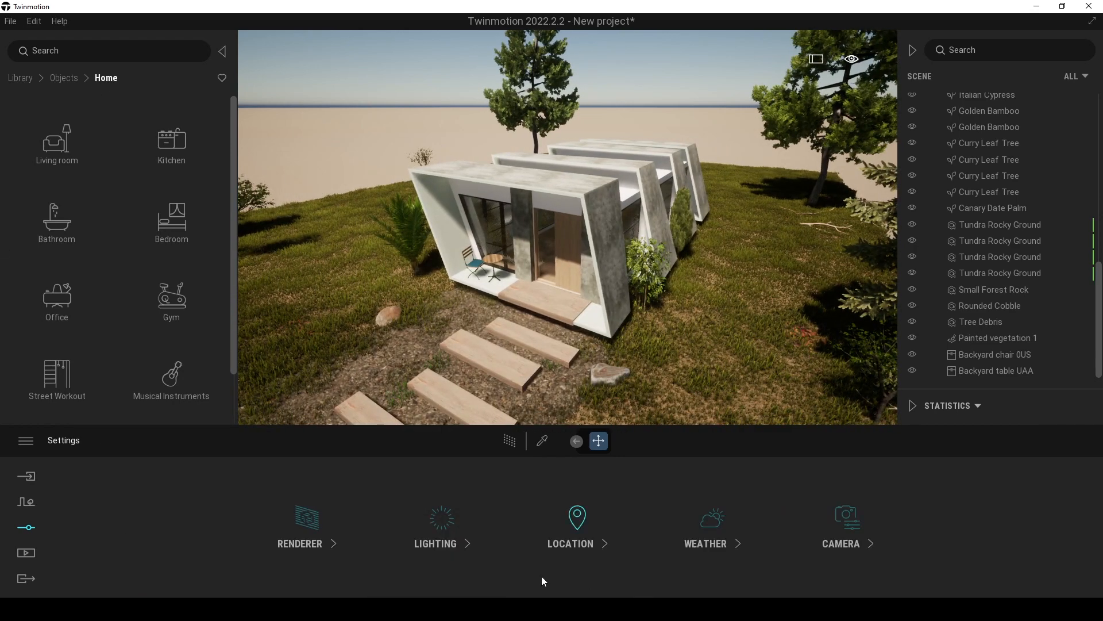
{"action": "left_click", "coordinate": [400, 534]}
{"action": "left_click", "coordinate": [251, 533]}
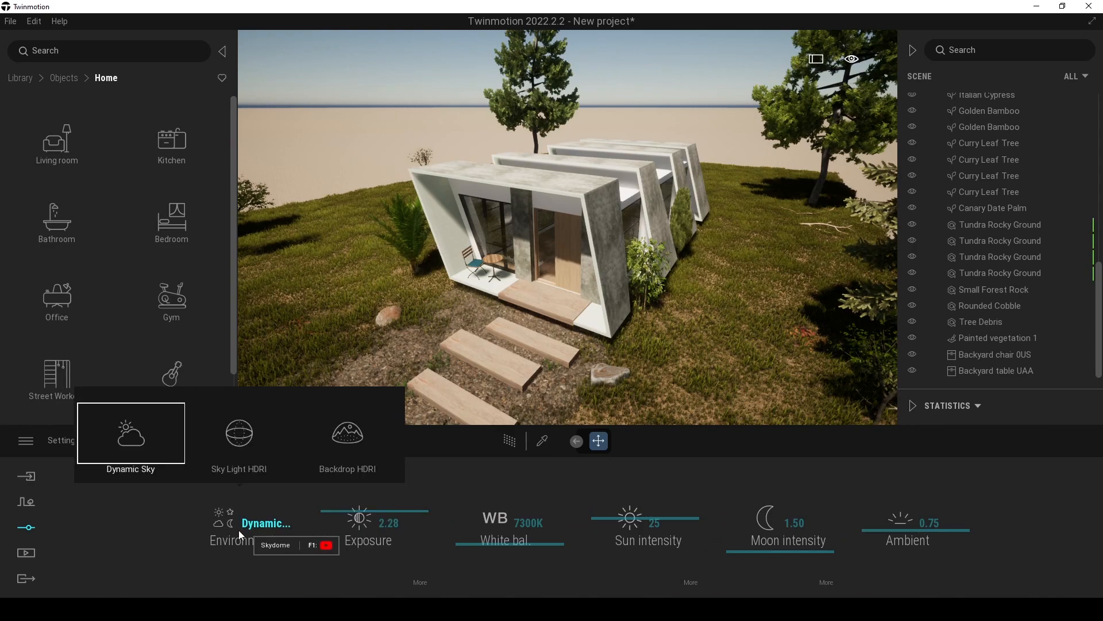
{"action": "left_click", "coordinate": [250, 437]}
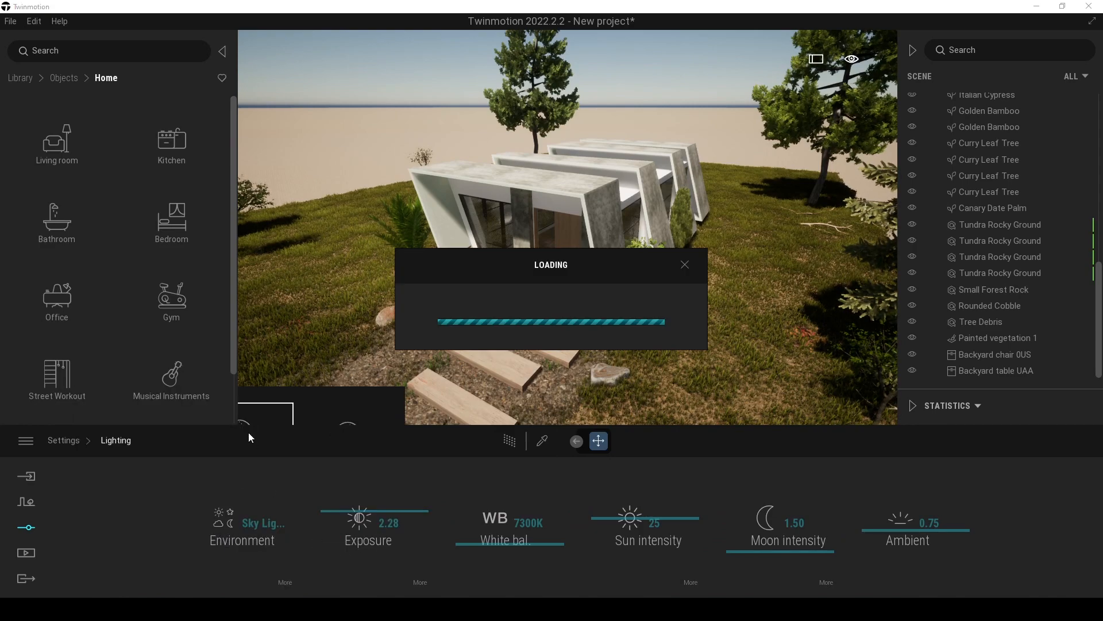
- Replace the Sky Light HDRI image with Noon Clear 07 from the library's clear noon skies
{"action": "right_click_drag", "start_coordinate": [568, 227], "coordinate": [476, 318]}
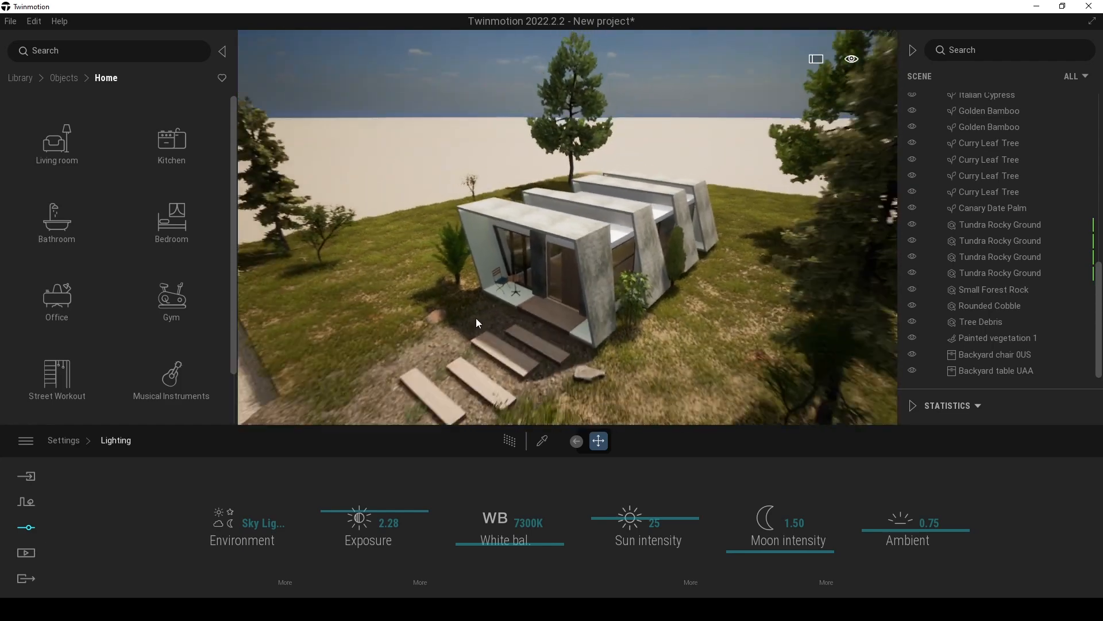
{"action": "left_click", "coordinate": [285, 582]}
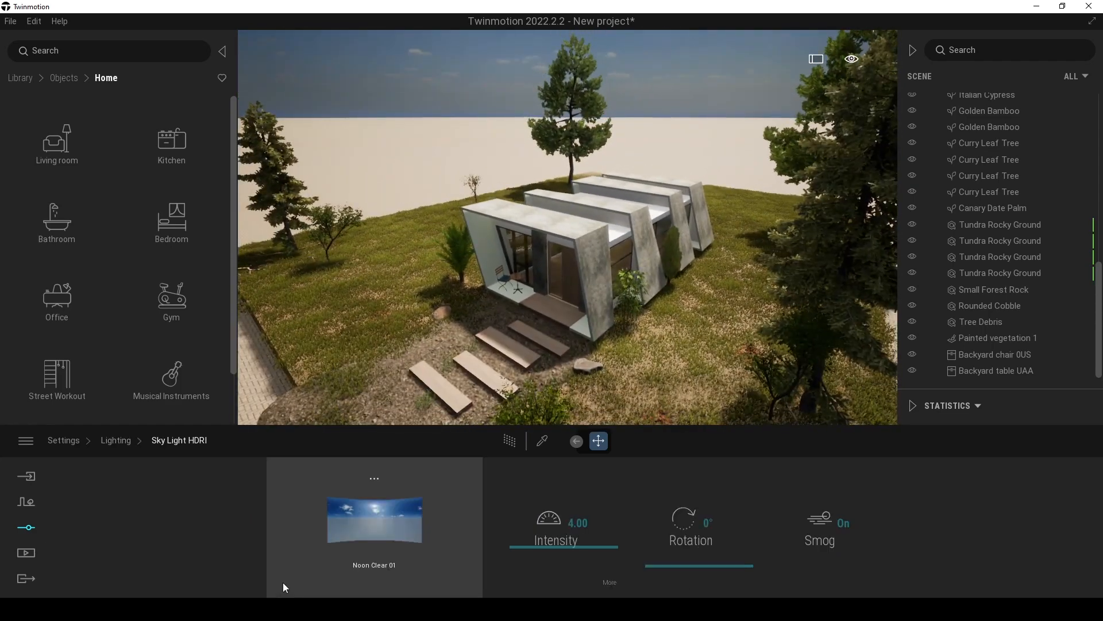
{"action": "left_click", "coordinate": [374, 479]}
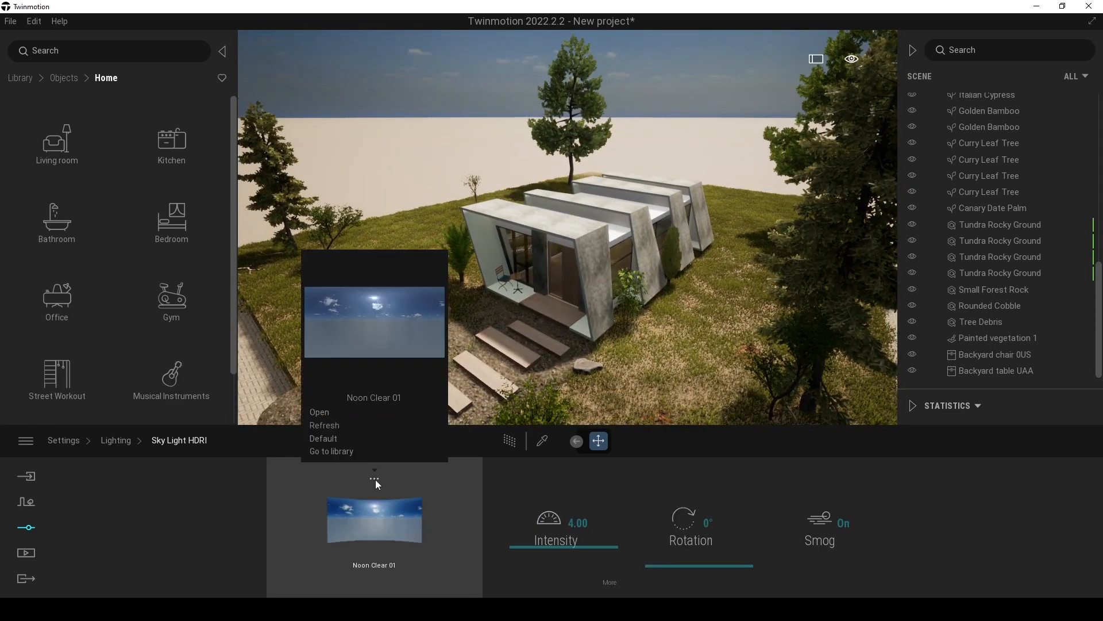
{"action": "left_click", "coordinate": [322, 452]}
{"action": "mouse_move", "coordinate": [85, 144]}
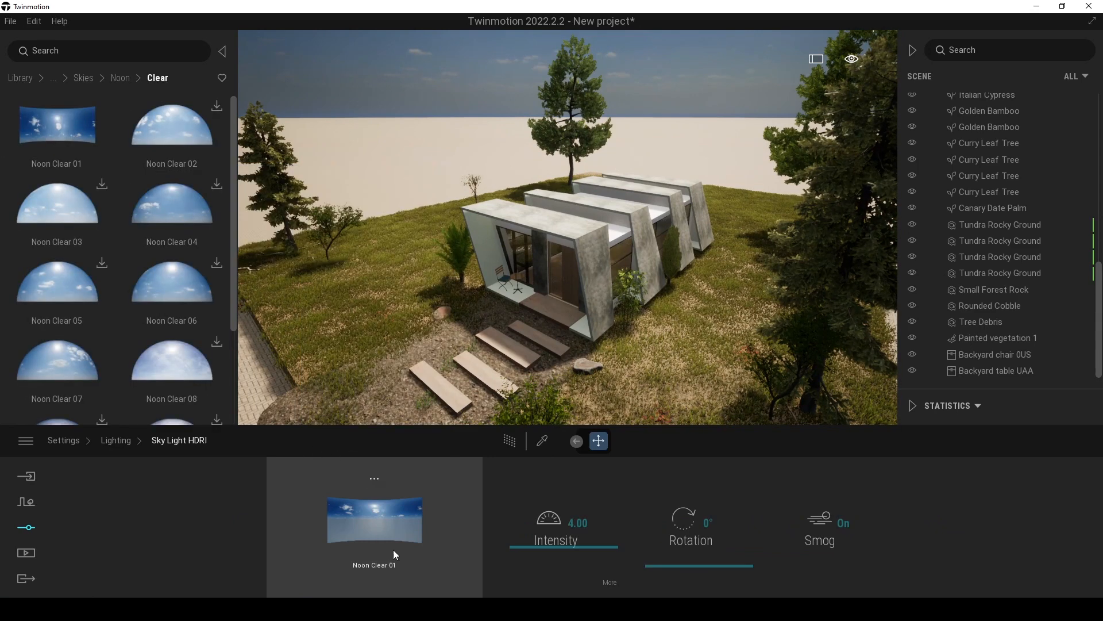
{"action": "left_click_drag", "start_coordinate": [236, 140], "coordinate": [272, 164]}
{"action": "right_click_drag", "start_coordinate": [346, 231], "coordinate": [340, 199]}
{"action": "left_click_drag", "start_coordinate": [66, 342], "coordinate": [353, 512]}
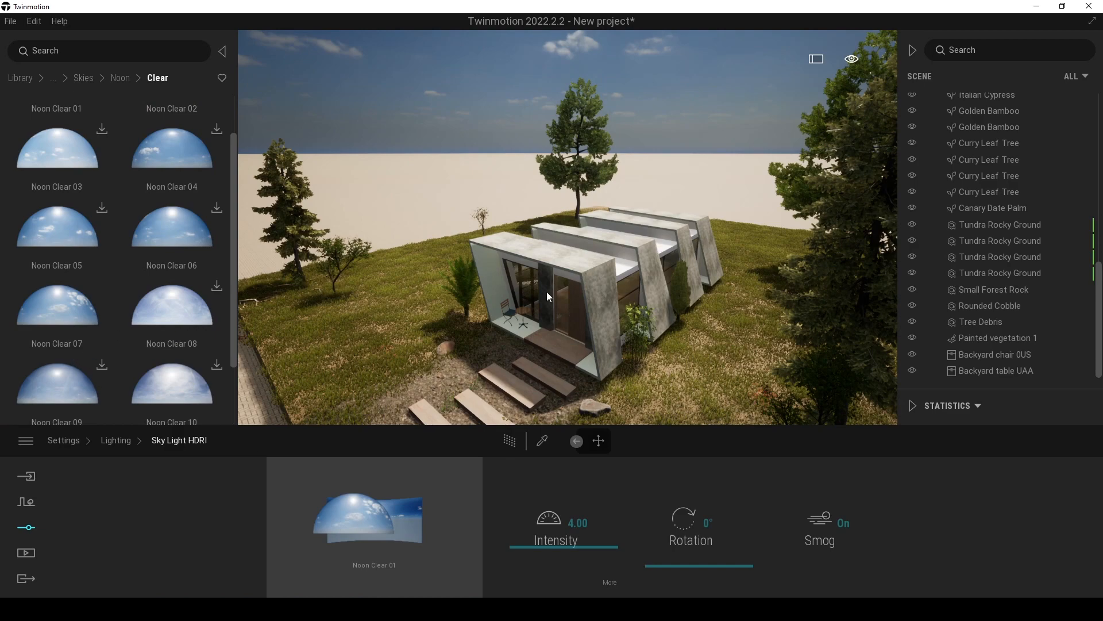
{"action": "right_click_drag", "start_coordinate": [543, 292], "coordinate": [627, 331]}
{"action": "scroll", "coordinate": [542, 289], "scroll_direction": "down", "scroll_amount": 3}
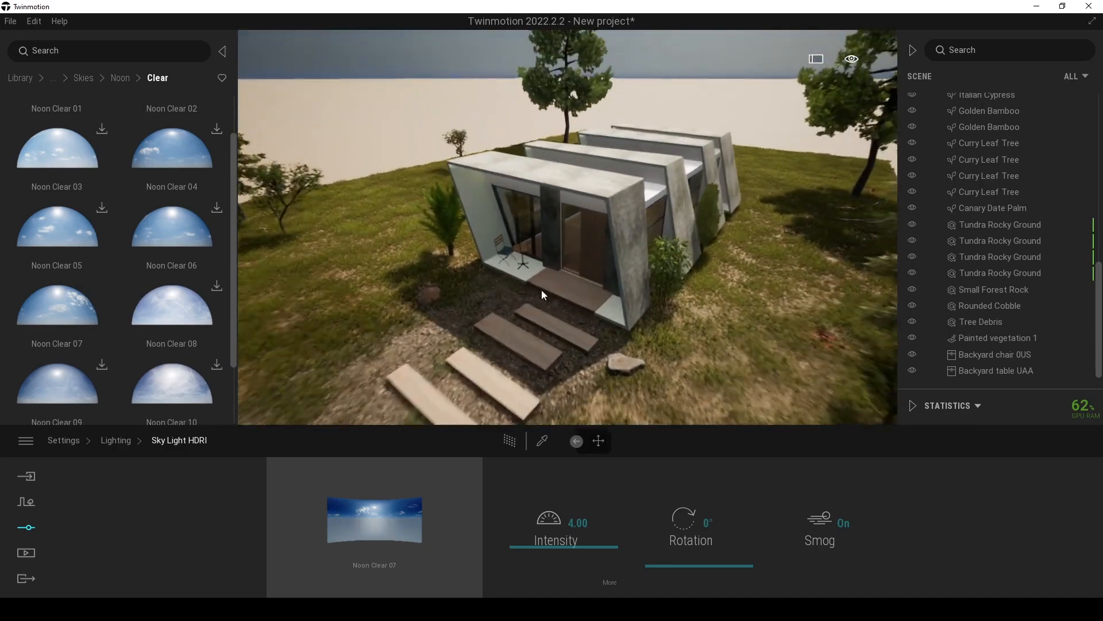
- Turn on the path tracer to render the house scene in the viewport
{"action": "scroll", "coordinate": [578, 276], "scroll_direction": "up", "scroll_amount": 2}
{"action": "scroll", "coordinate": [578, 275], "scroll_direction": "up", "scroll_amount": 2}
{"action": "scroll", "coordinate": [578, 275], "scroll_direction": "down", "scroll_amount": 3}
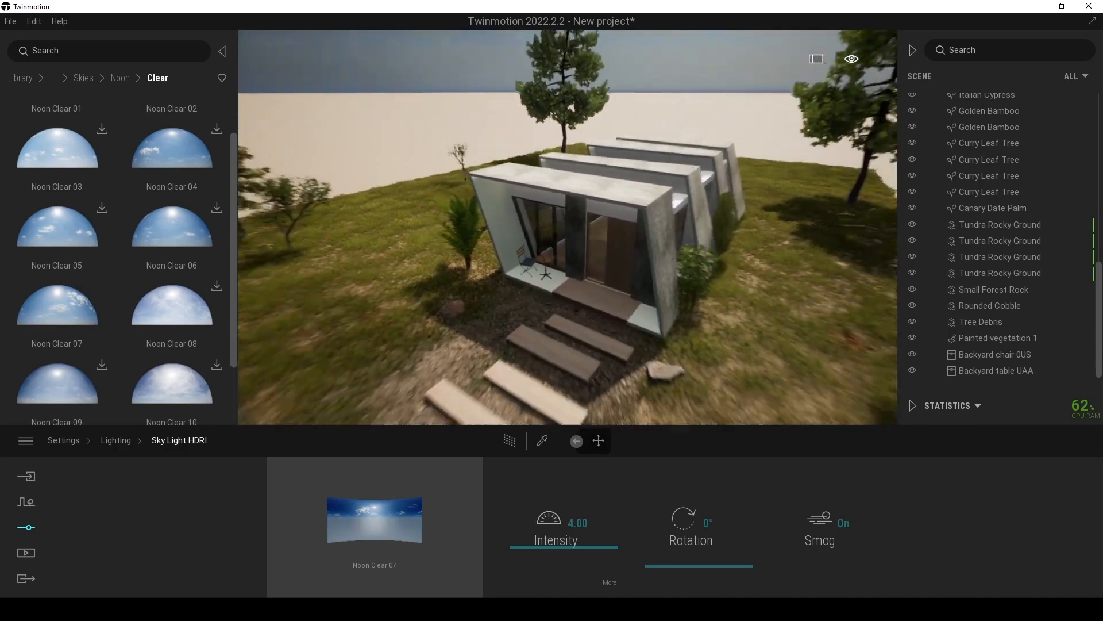
{"action": "right_click_drag", "start_coordinate": [588, 310], "coordinate": [553, 322]}
{"action": "scroll", "coordinate": [553, 322], "scroll_direction": "down", "scroll_amount": 2}
{"action": "key", "text": "r"}
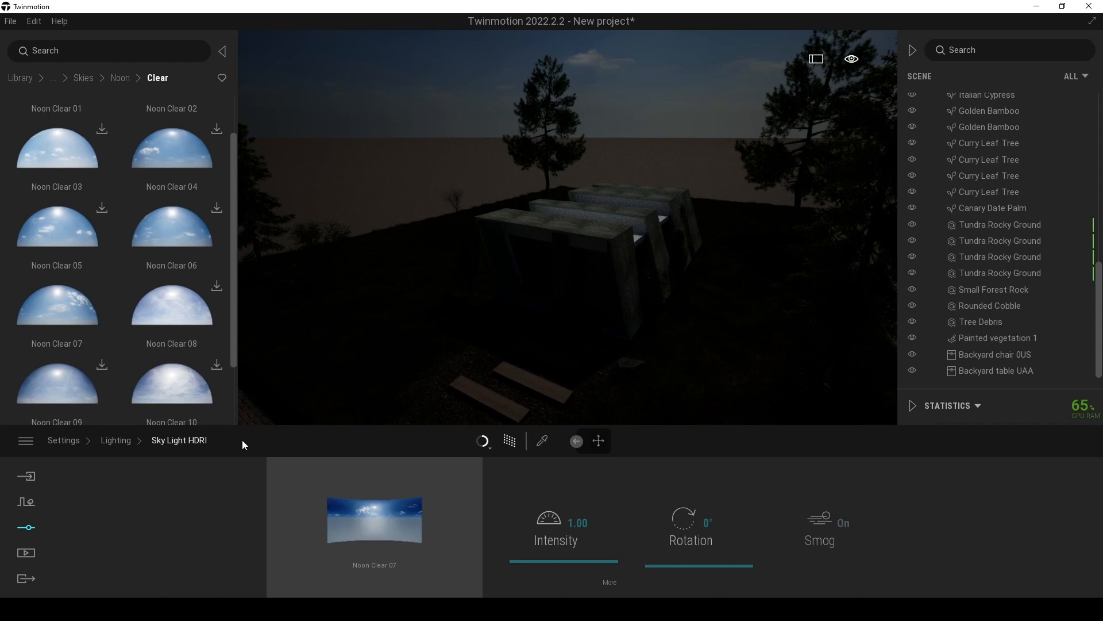
{"action": "key", "text": "r"}
- Raise the sun intensity to 5 and the Sky Light HDRI intensity to about 5.48
{"action": "left_click", "coordinate": [116, 440]}
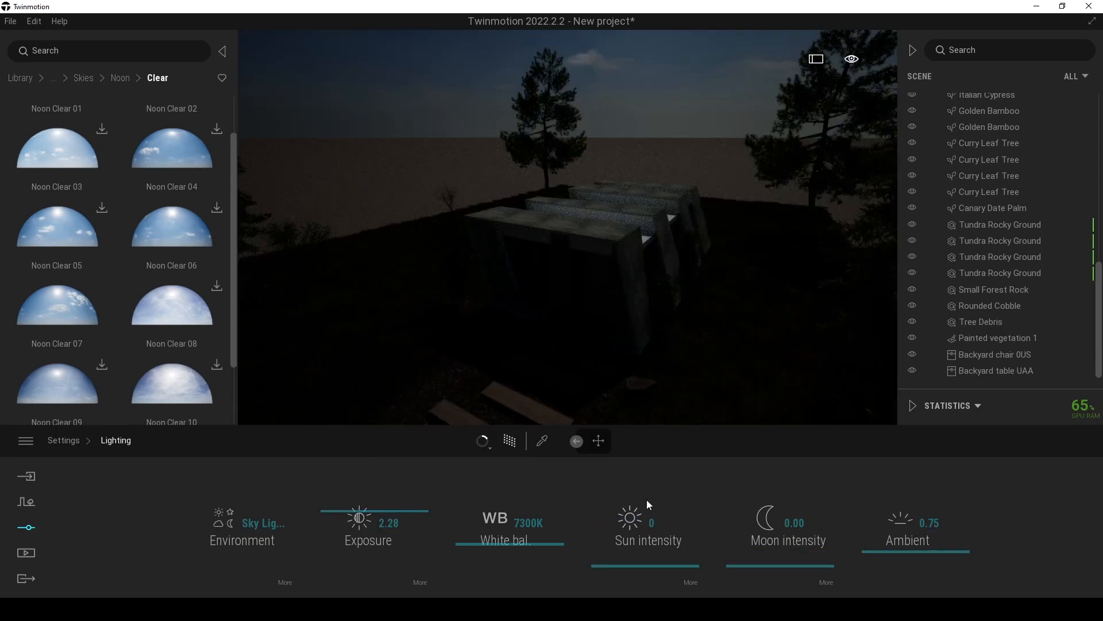
{"action": "left_click_drag", "start_coordinate": [626, 566], "coordinate": [632, 553]}
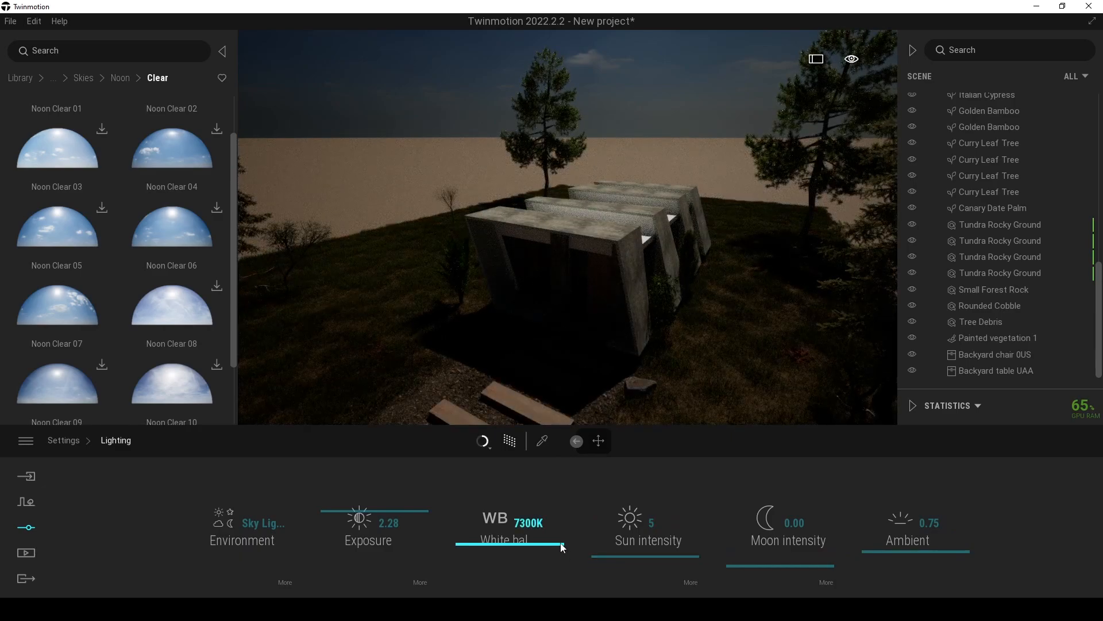
{"action": "left_click", "coordinate": [282, 584]}
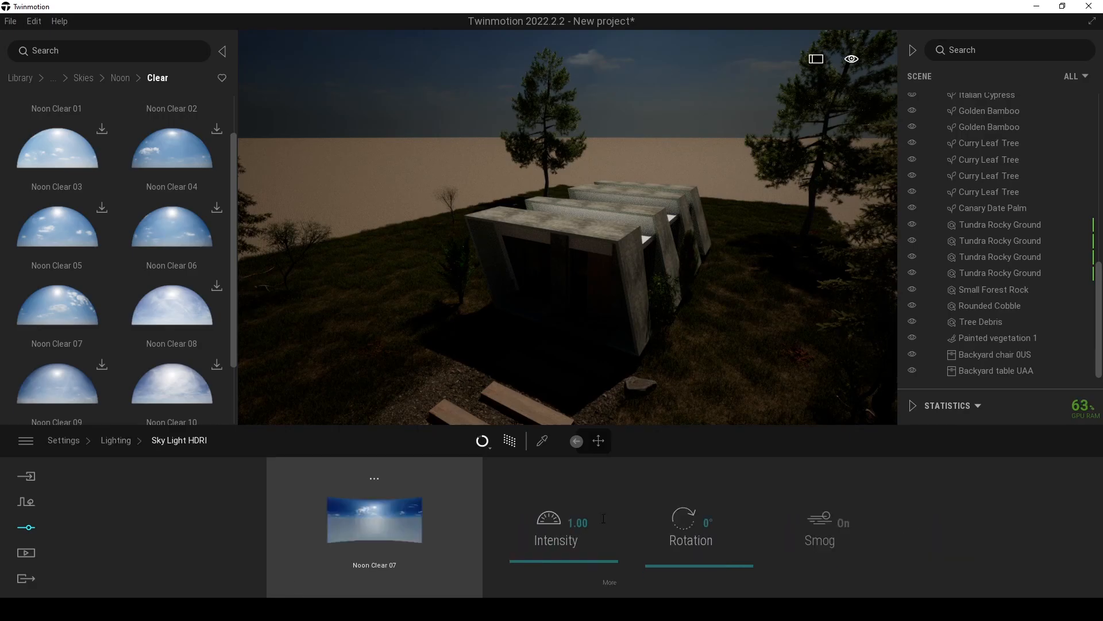
{"action": "left_click_drag", "start_coordinate": [544, 550], "coordinate": [539, 548]}
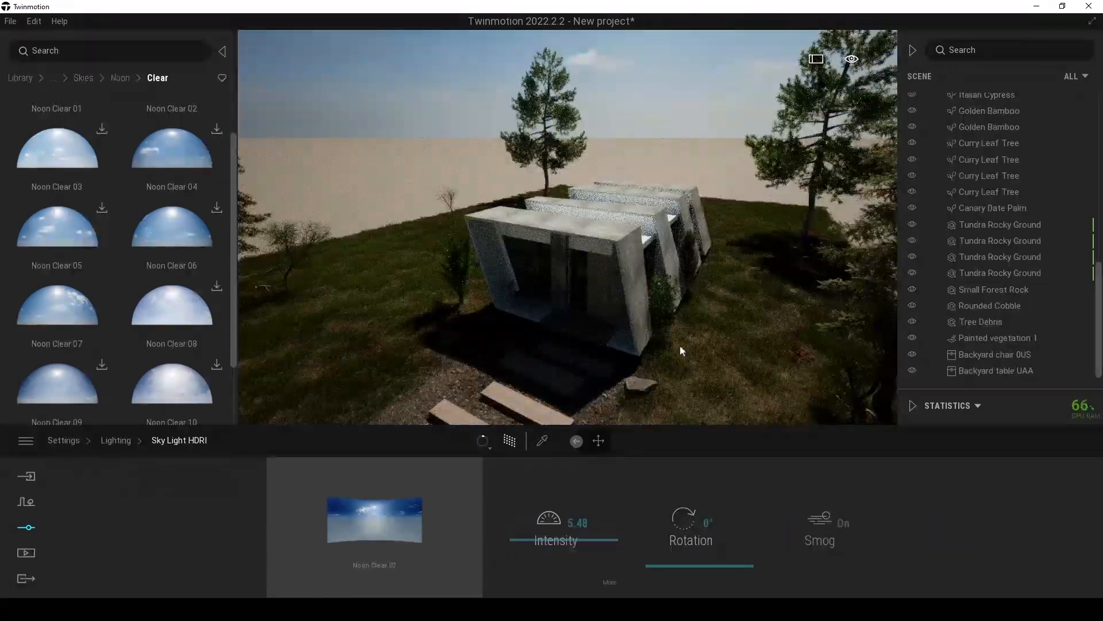
{"action": "key", "text": "Left"}
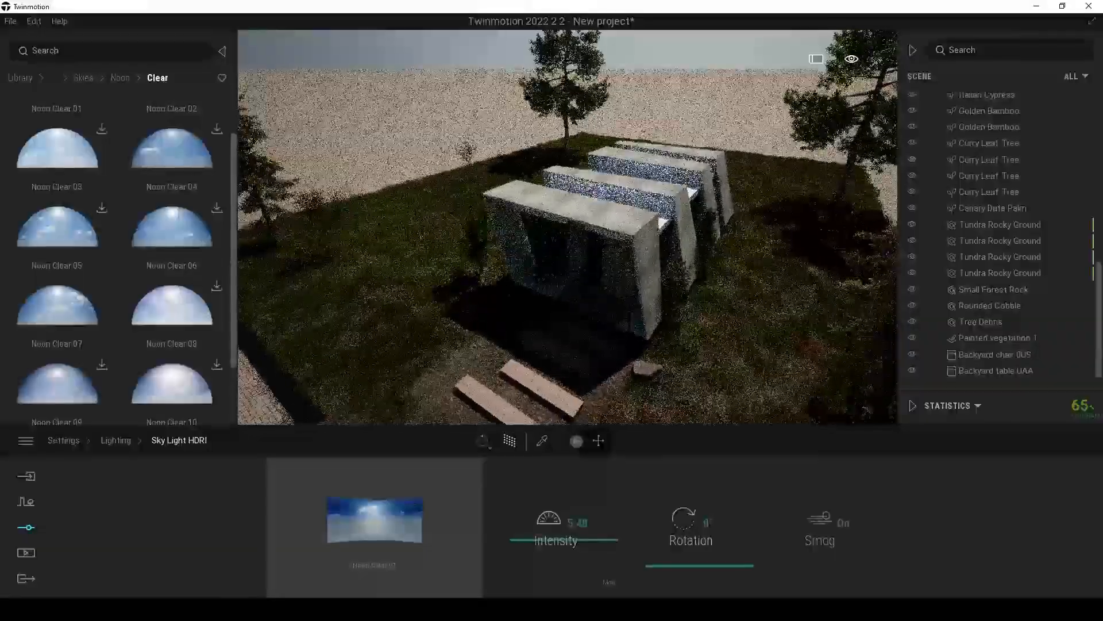
{"action": "left_click_drag", "start_coordinate": [522, 536], "coordinate": [525, 535]}
- Set the lighting exposure to 5.00, leaving auto-exposure off
{"action": "left_click", "coordinate": [116, 441]}
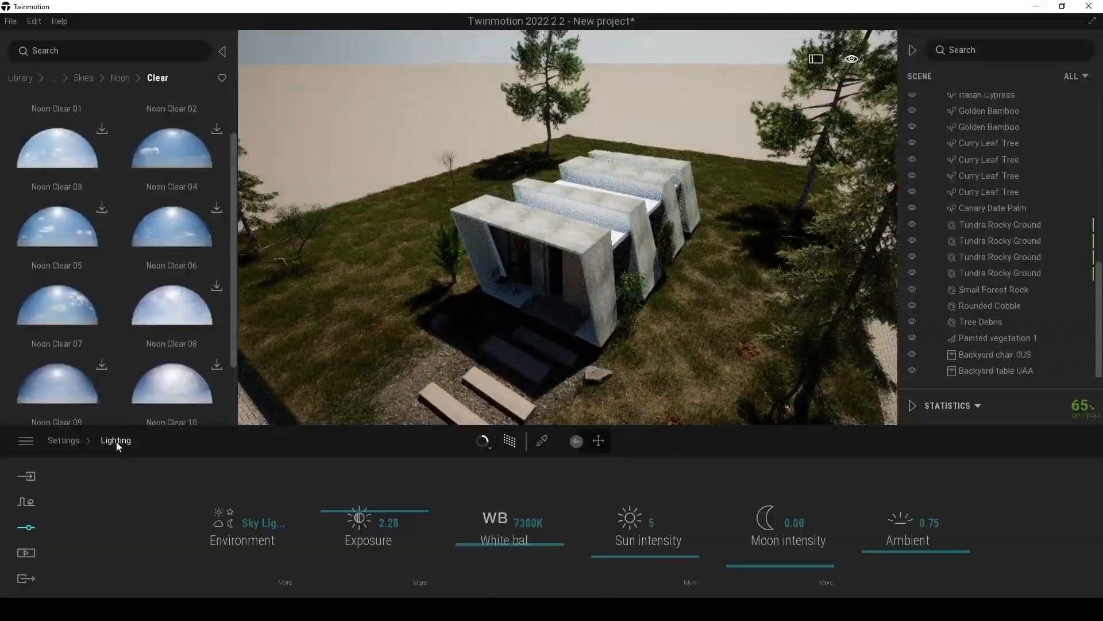
{"action": "left_click", "coordinate": [419, 582]}
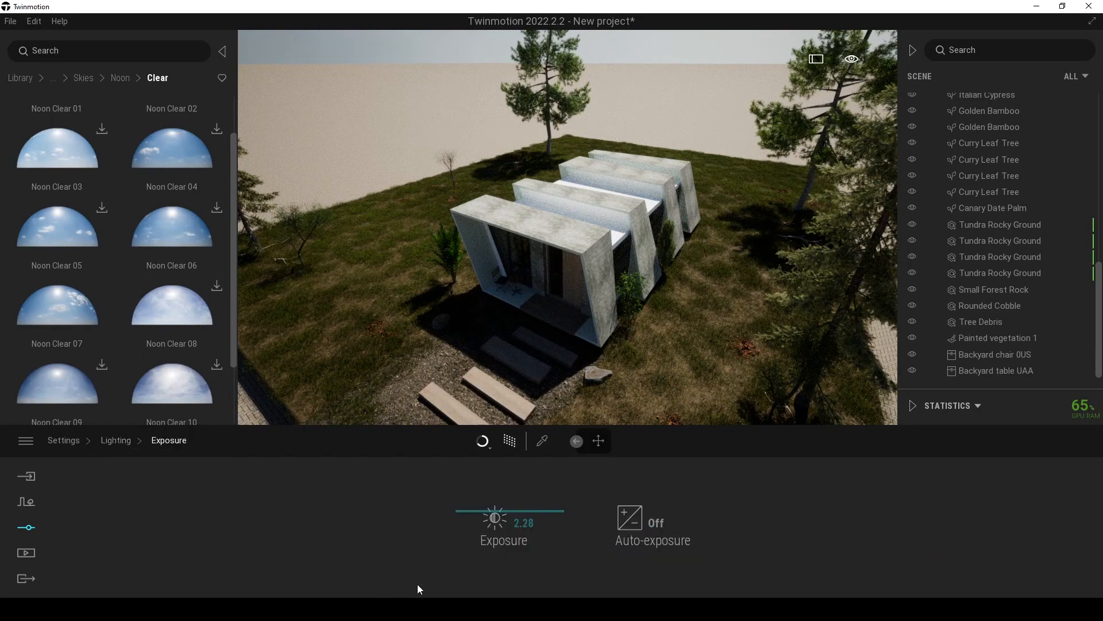
{"action": "left_click_drag", "start_coordinate": [516, 370], "coordinate": [470, 505]}
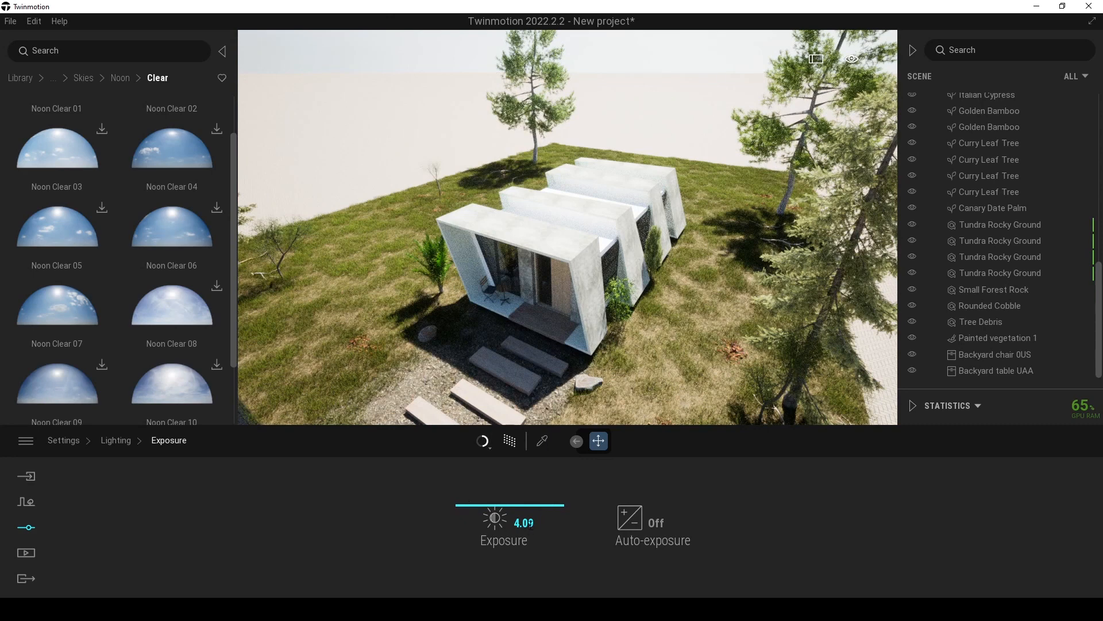
{"action": "type", "text": "5"}
{"action": "key", "text": "Return"}
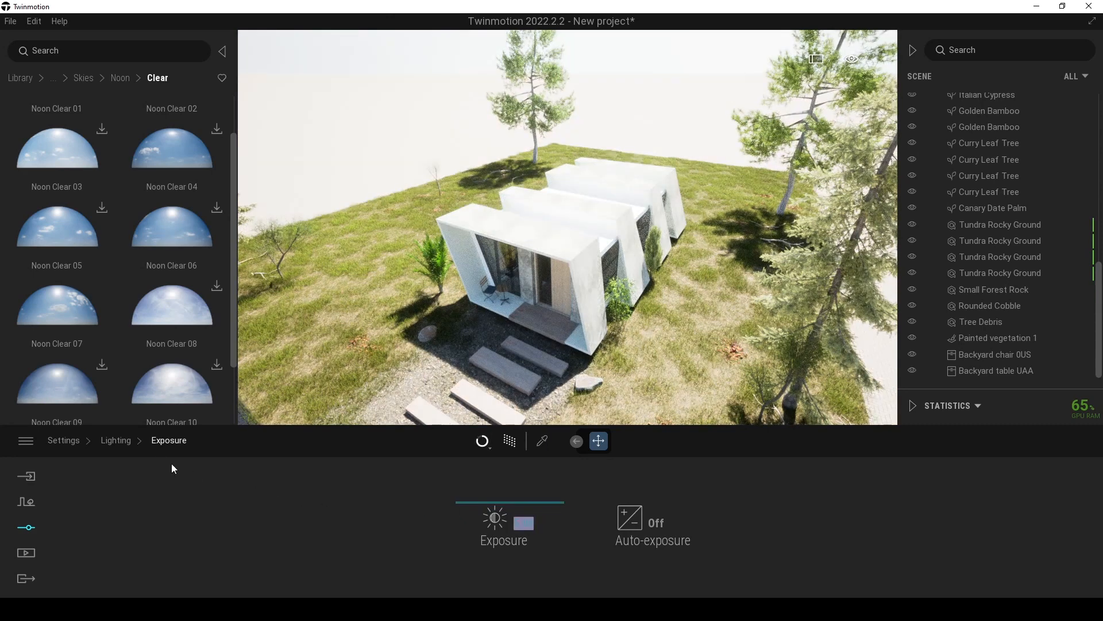
{"action": "left_click", "coordinate": [111, 441]}
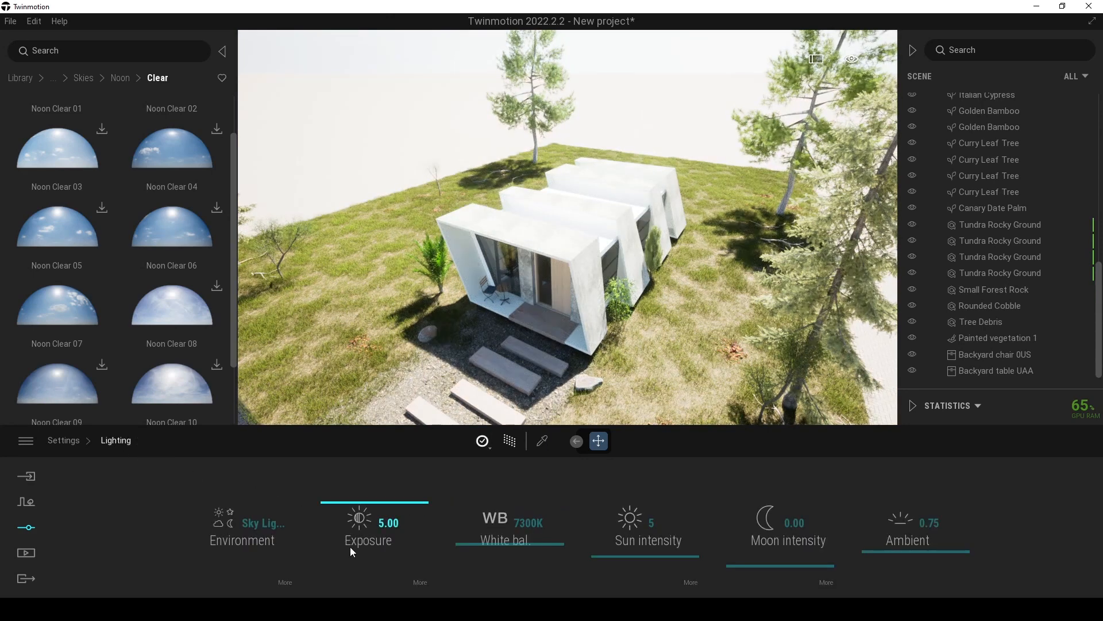
- Lower the Sky Light HDRI intensity to about 1.02 so the sky and clouds are less blown out
{"action": "left_click", "coordinate": [285, 583]}
{"action": "left_click_drag", "start_coordinate": [513, 501], "coordinate": [567, 574]}
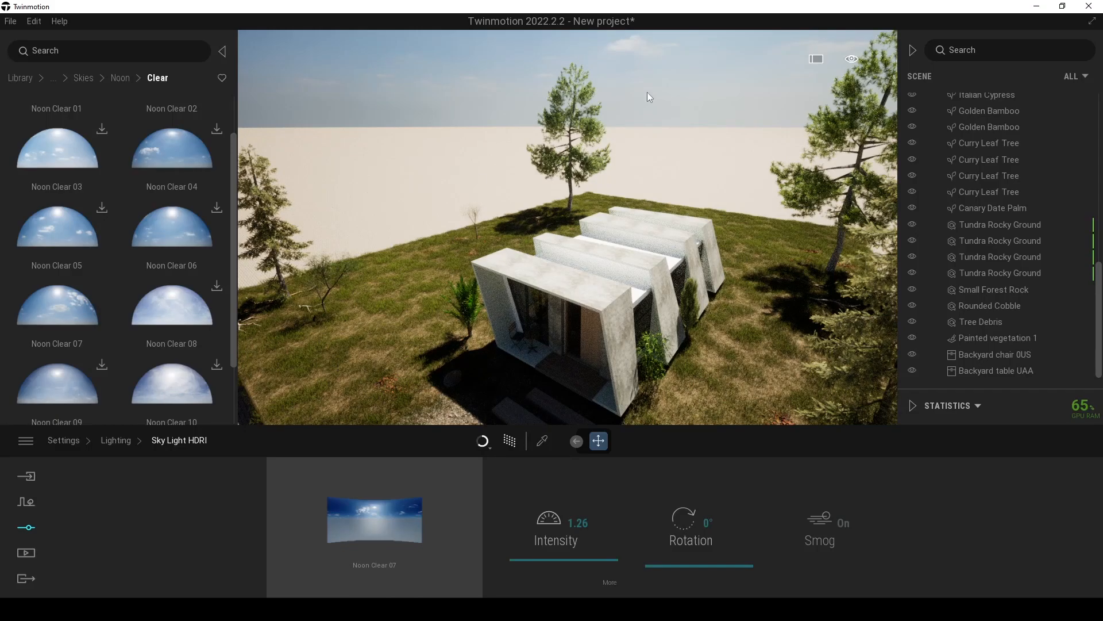
{"action": "right_click_drag", "start_coordinate": [484, 92], "coordinate": [479, 98]}
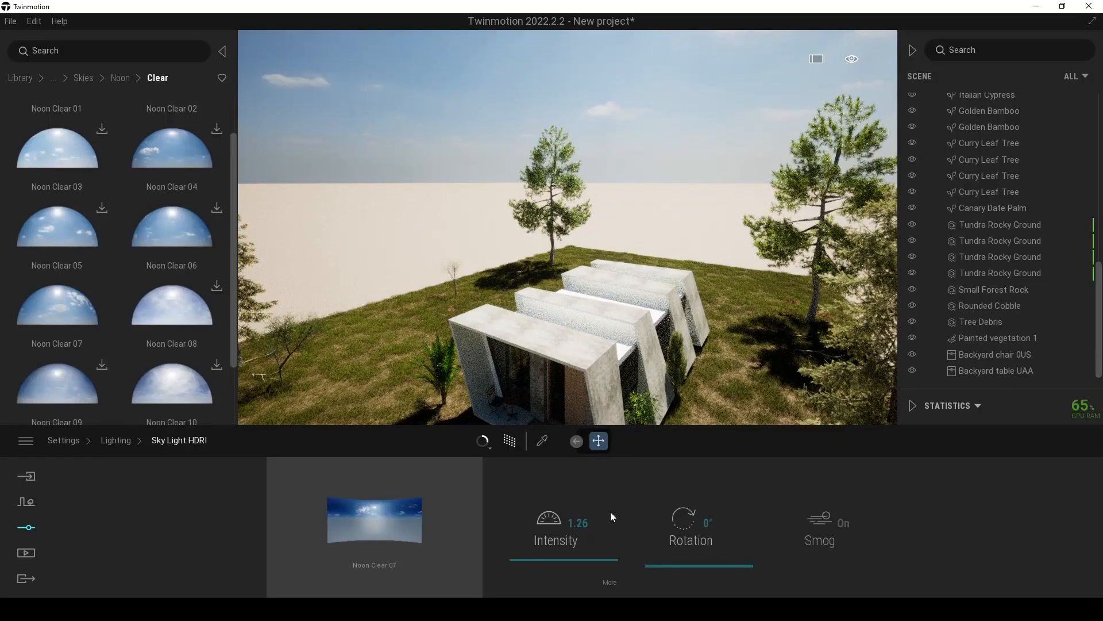
{"action": "left_click_drag", "start_coordinate": [536, 561], "coordinate": [530, 585]}
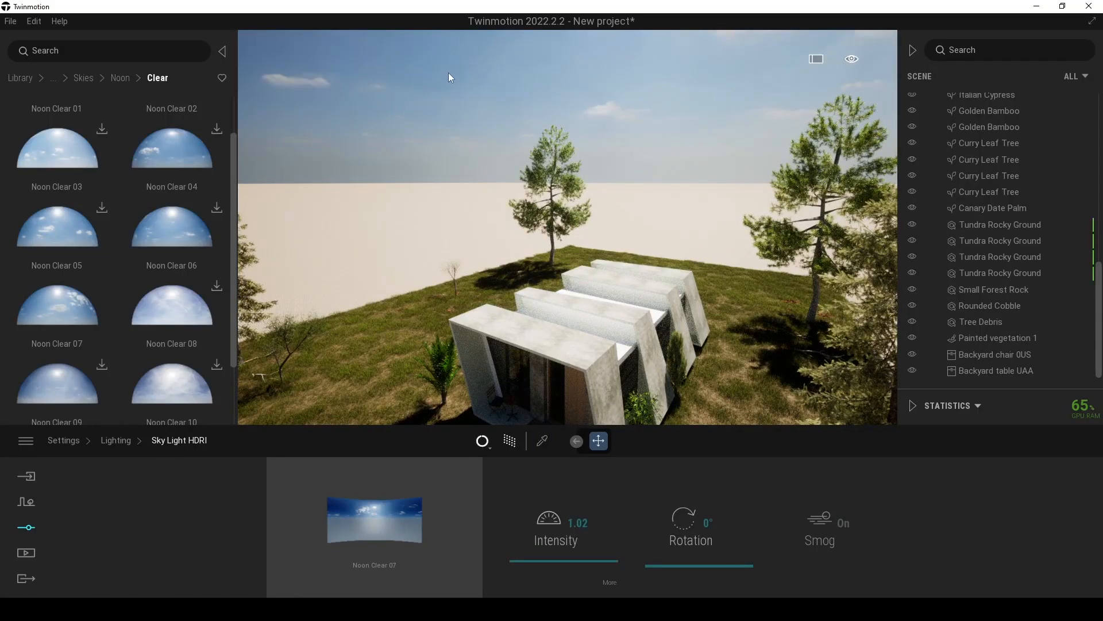
{"action": "mouse_move", "coordinate": [434, 142]}
{"action": "right_mouse_down"}
{"action": "mouse_move", "coordinate": [429, 190]}
{"action": "mouse_move", "coordinate": [427, 152]}
{"action": "right_mouse_up"}
{"action": "key", "text": "w"}
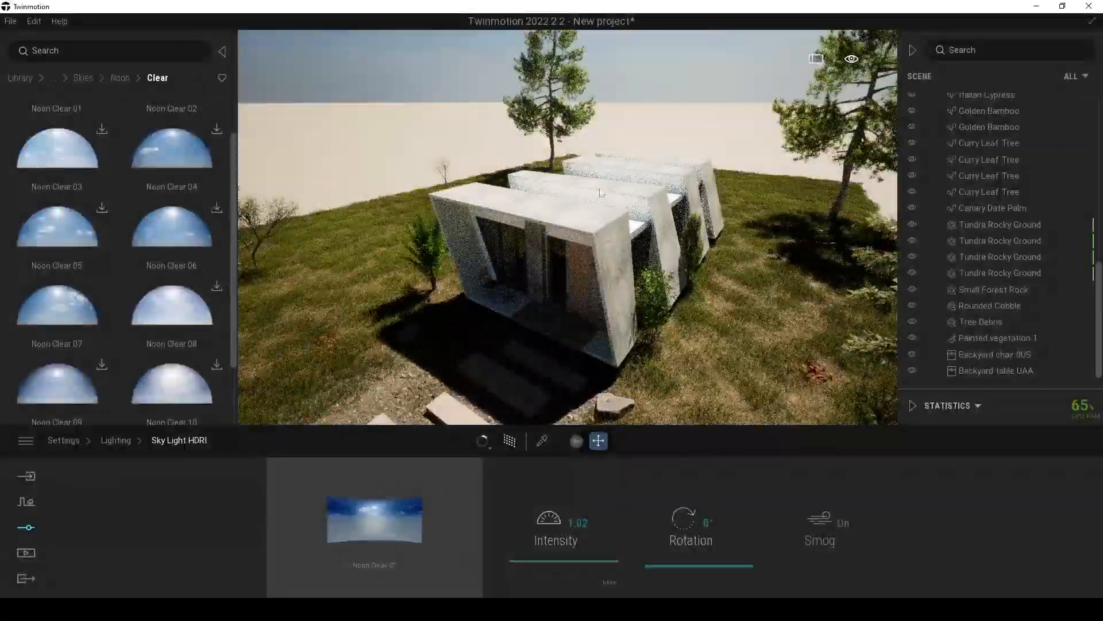
{"action": "scroll", "coordinate": [601, 192], "scroll_direction": "down", "scroll_amount": 2}
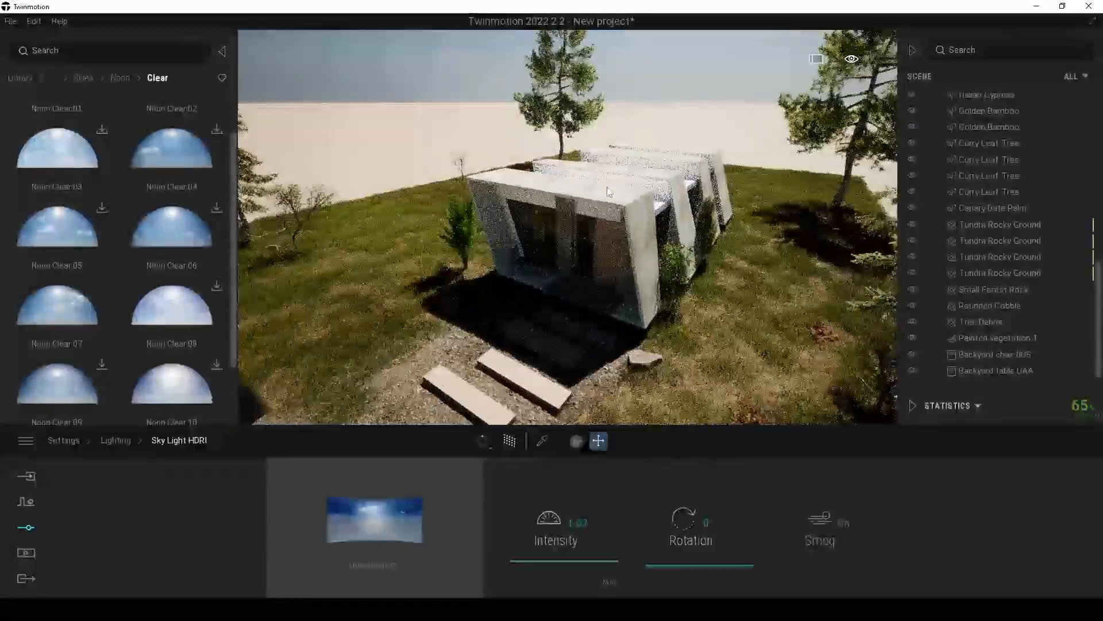
- Raise the ambient value in the HDRI's intensity settings to about 1.46 and return to the lighting settings
{"action": "left_click", "coordinate": [612, 582]}
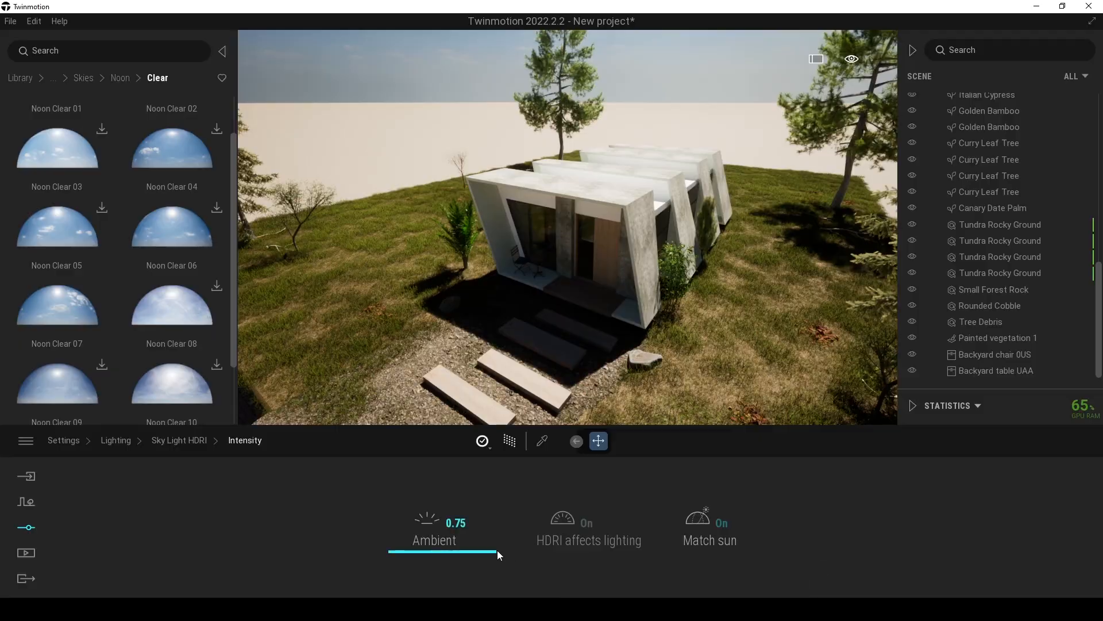
{"action": "left_click_drag", "start_coordinate": [406, 553], "coordinate": [443, 536]}
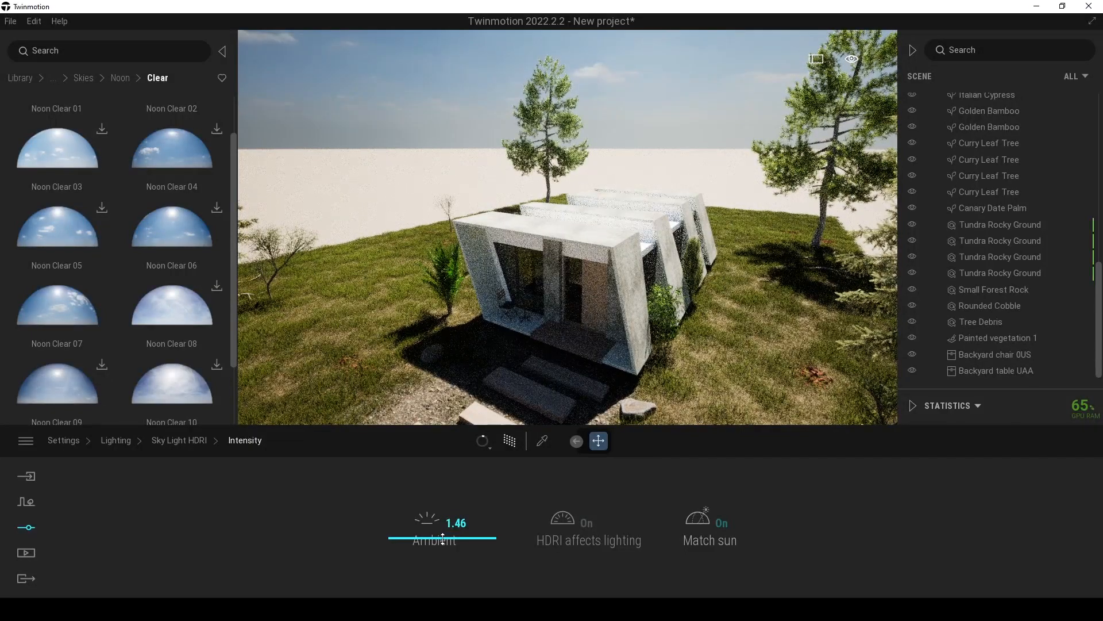
{"action": "left_click", "coordinate": [197, 442]}
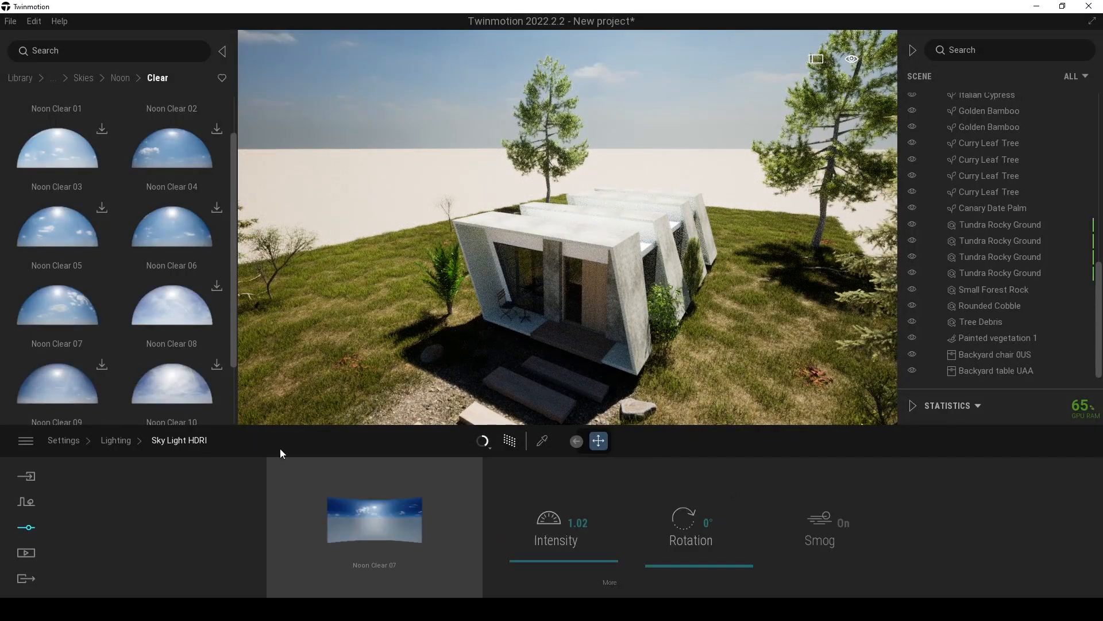
{"action": "left_click", "coordinate": [130, 445]}
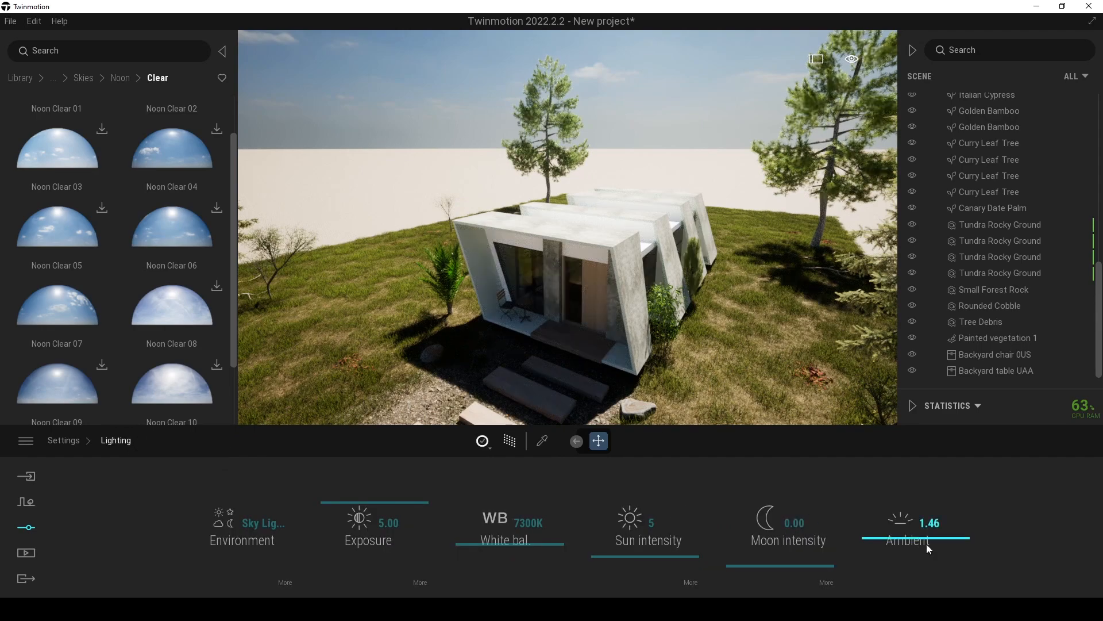
- Raise the ambient lighting to about 1.55 and reduce the sun intensity to 3
{"action": "left_click", "coordinate": [902, 538]}
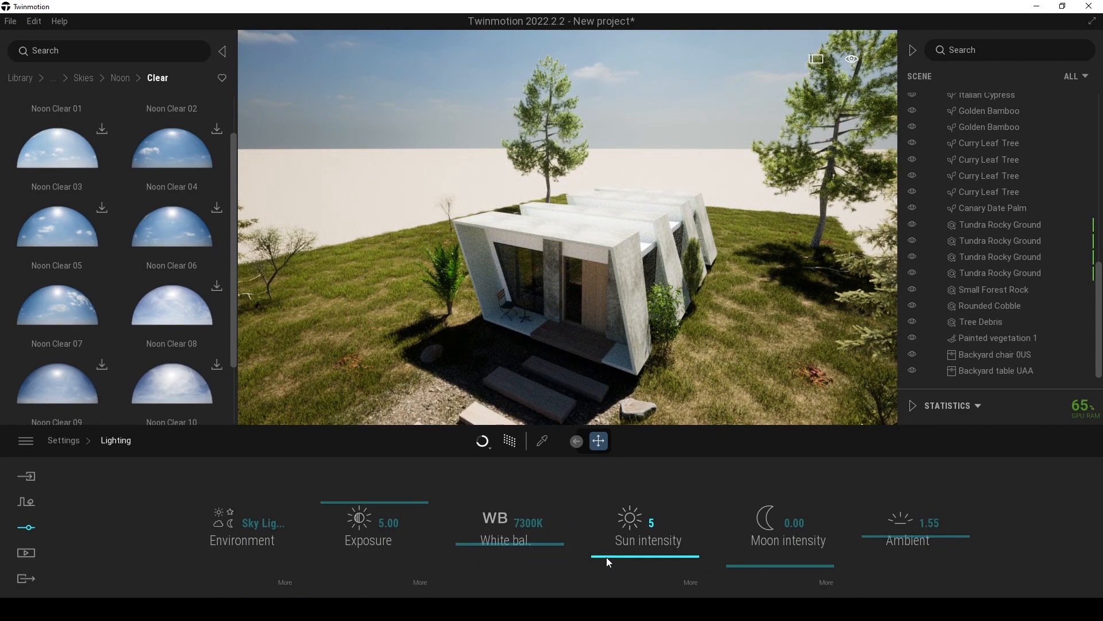
{"action": "left_click_drag", "start_coordinate": [607, 558], "coordinate": [597, 584]}
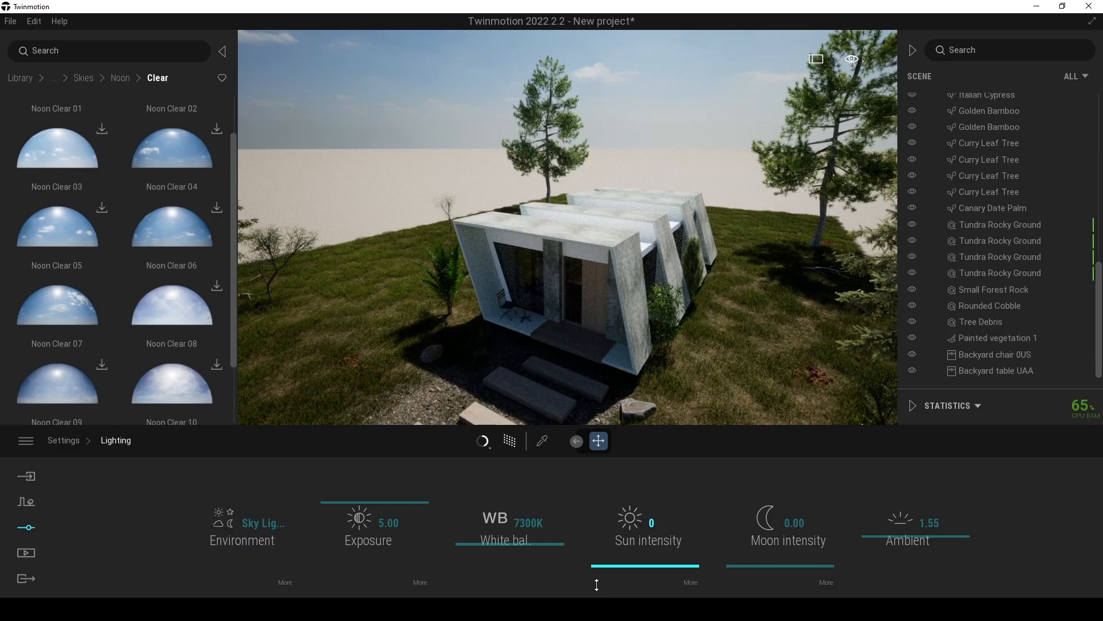
{"action": "left_click_drag", "start_coordinate": [626, 567], "coordinate": [628, 560]}
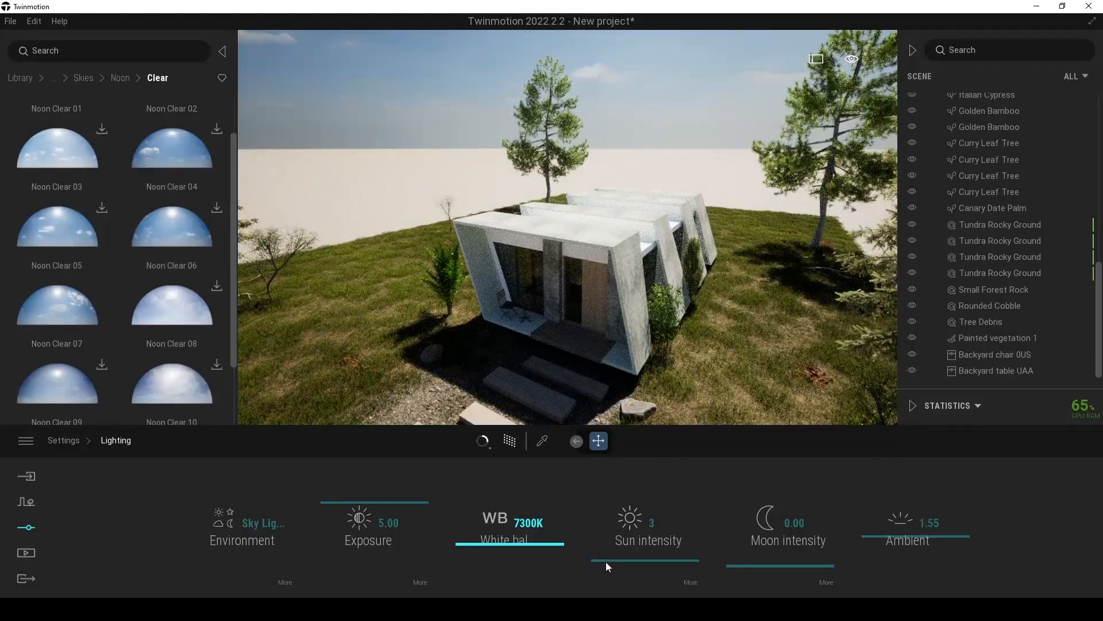
- Test the ambient lighting at 2 and 3, and bring it down to about 1.91
{"action": "type", "text": "2"}
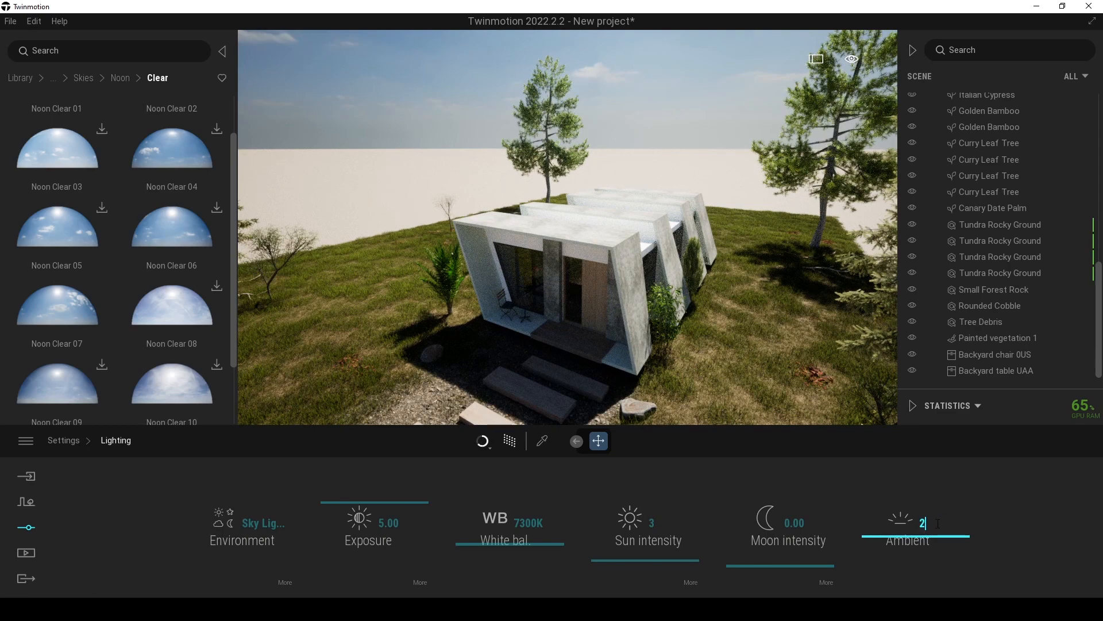
{"action": "key", "text": "Return"}
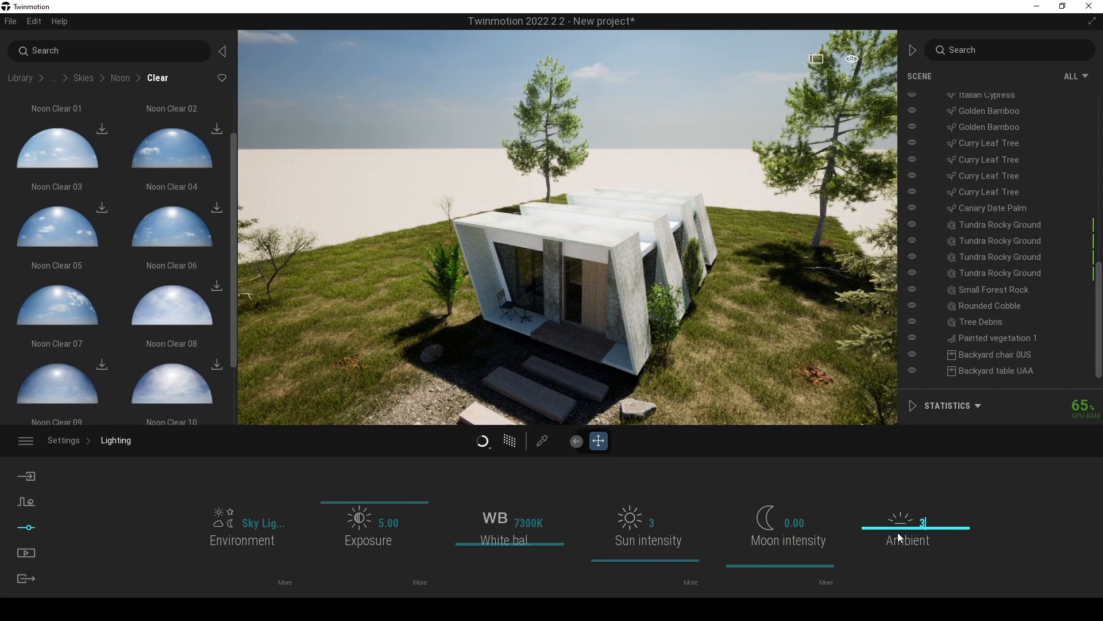
{"action": "key", "text": "ctrl+s"}
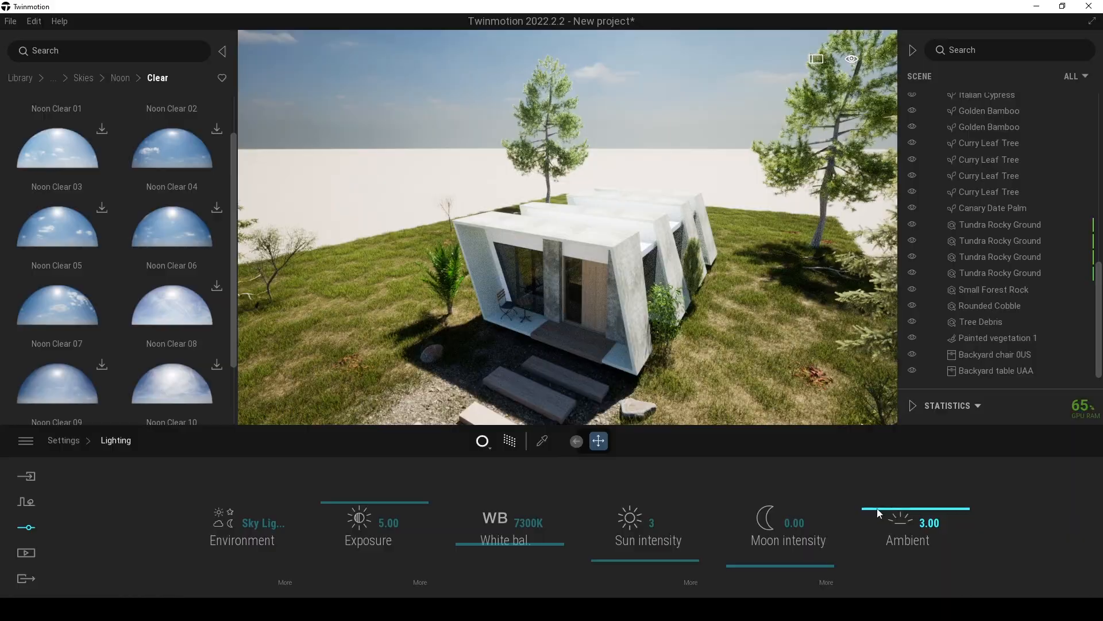
{"action": "left_click_drag", "start_coordinate": [876, 508], "coordinate": [876, 532]}
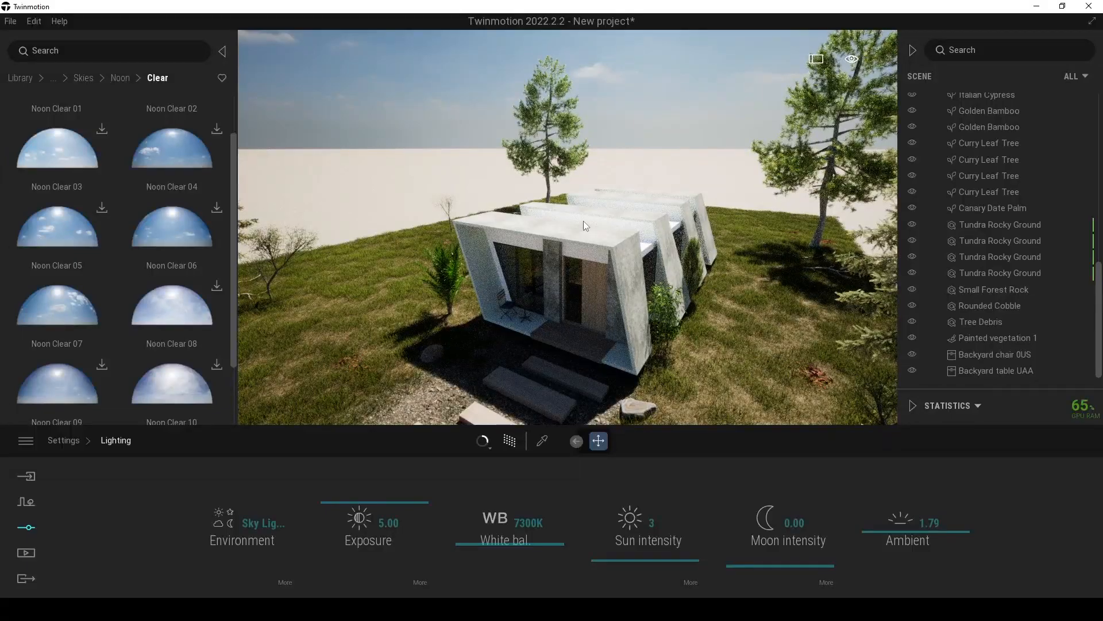
{"action": "left_click_drag", "start_coordinate": [875, 524], "coordinate": [876, 521]}
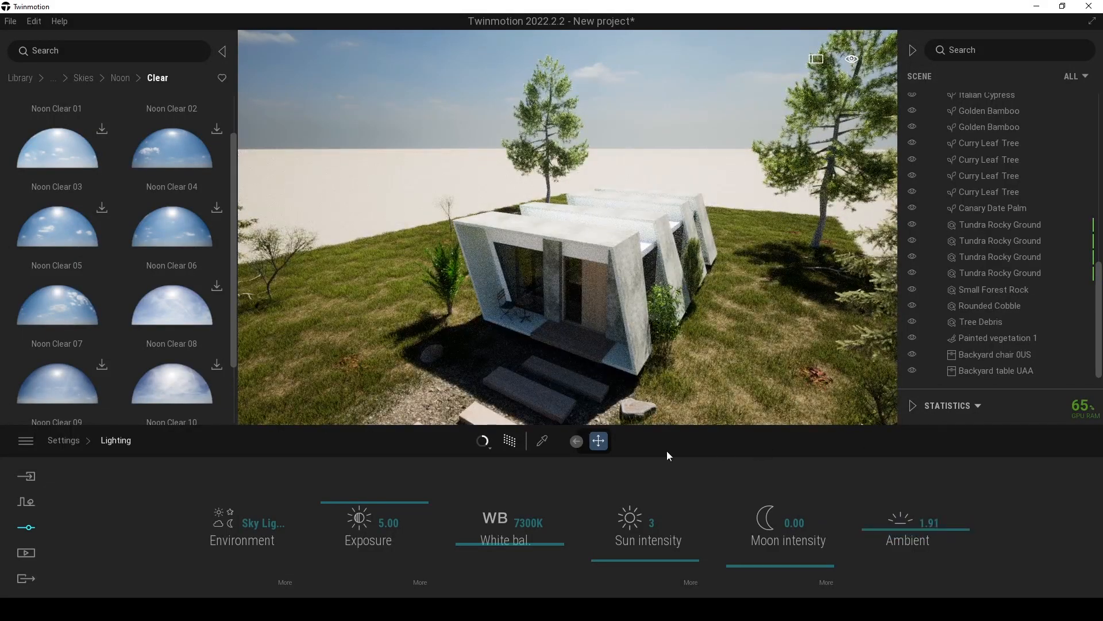
- Rotate the Sky Light HDRI to about 105° so the sunlight falls on the house's front
{"action": "left_click", "coordinate": [285, 583]}
{"action": "left_click_drag", "start_coordinate": [680, 569], "coordinate": [650, 538]}
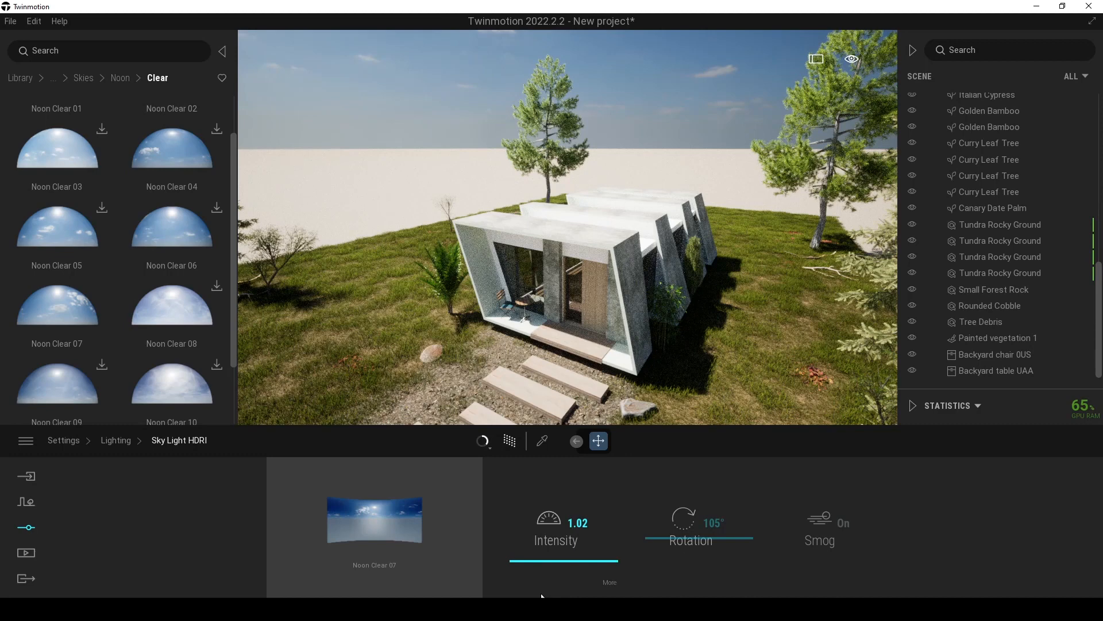
- Reduce the sun intensity to 0 and raise the ambient lighting to about 2.43
{"action": "left_click", "coordinate": [118, 440]}
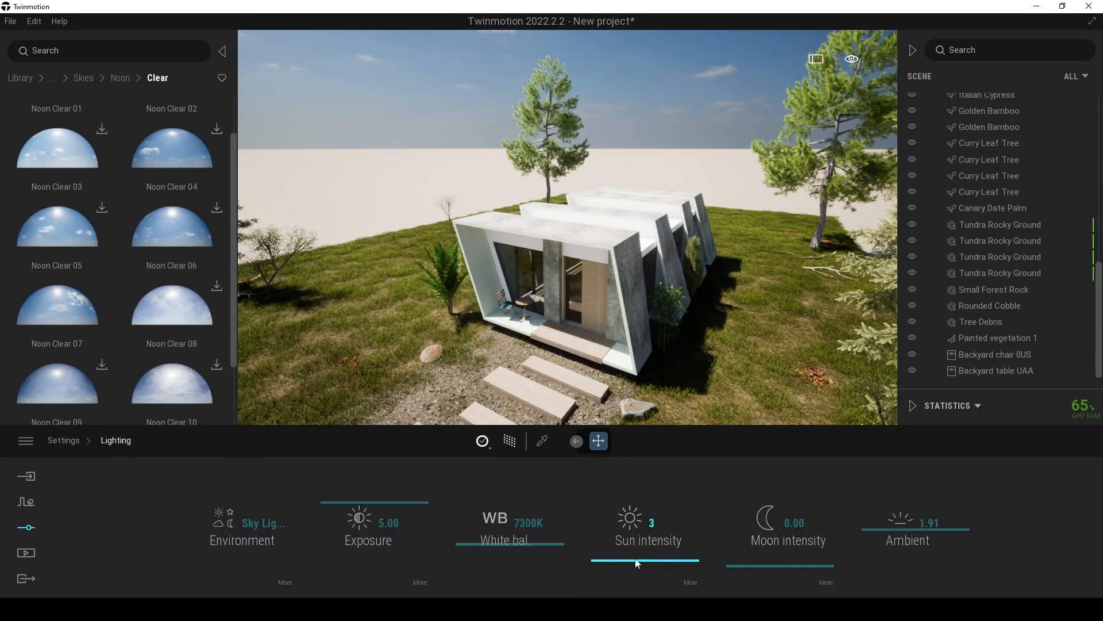
{"action": "left_click_drag", "start_coordinate": [616, 560], "coordinate": [592, 561]}
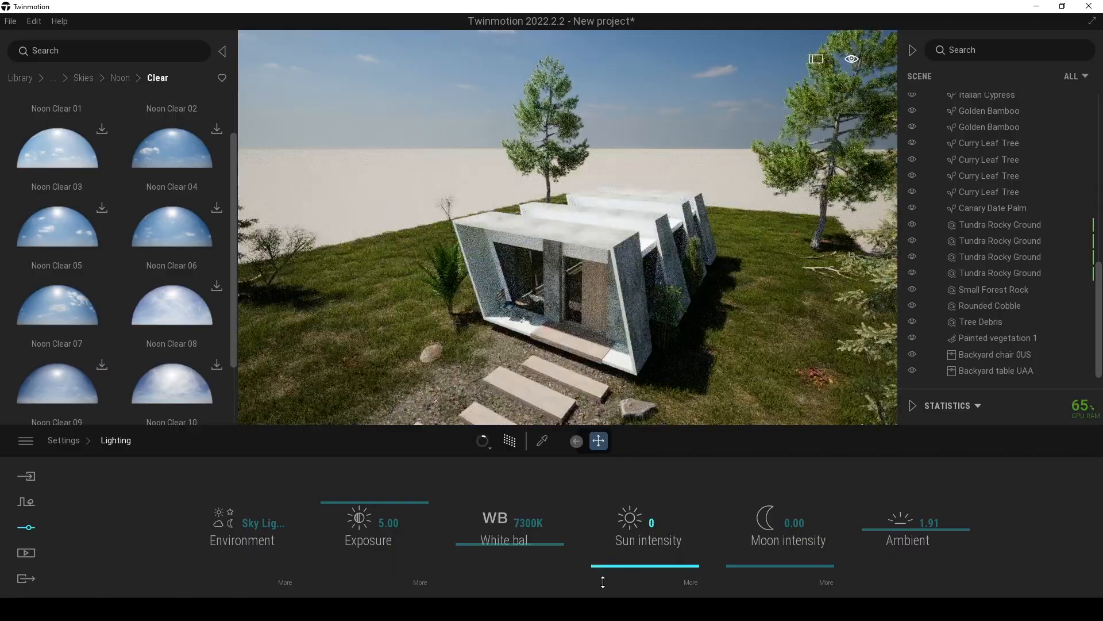
{"action": "mouse_move", "coordinate": [871, 529]}
{"action": "left_mouse_down"}
{"action": "mouse_move", "coordinate": [876, 519]}
{"action": "mouse_move", "coordinate": [869, 525]}
{"action": "left_mouse_up"}
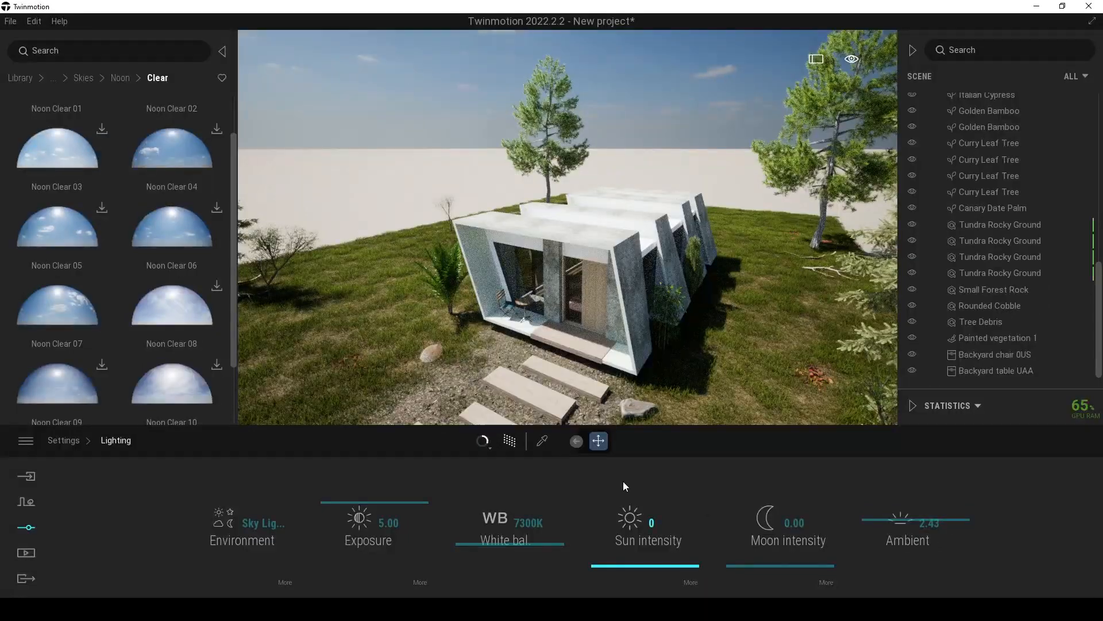
- Pick the house's Paint_-_Glossy_White material and darken its color to a grey of about RGB 165
{"action": "left_click", "coordinate": [542, 446]}
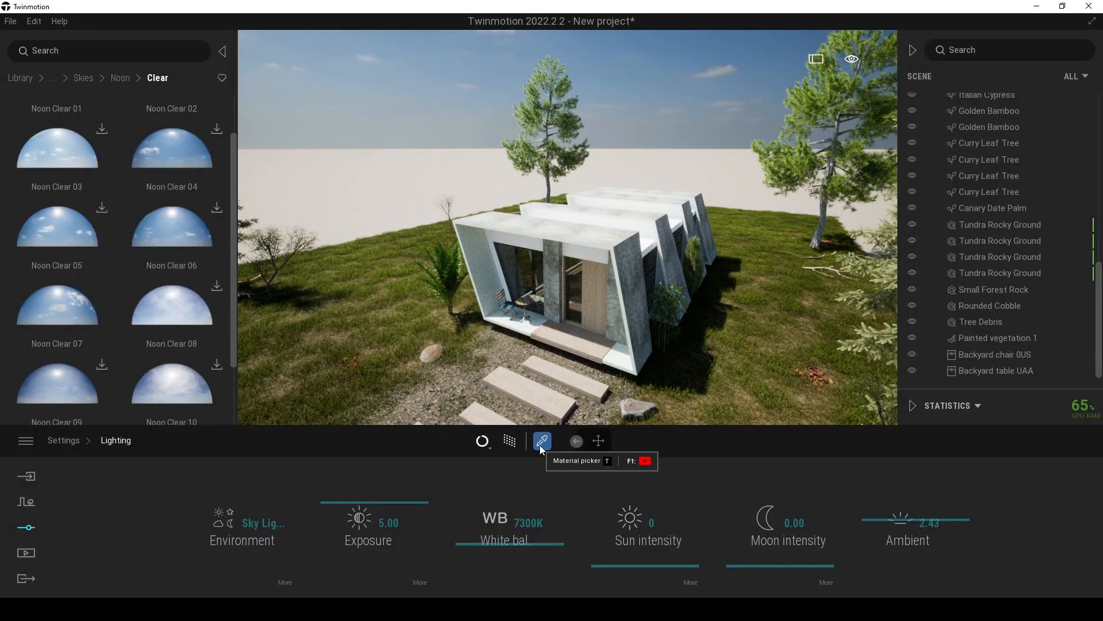
{"action": "left_click", "coordinate": [647, 240]}
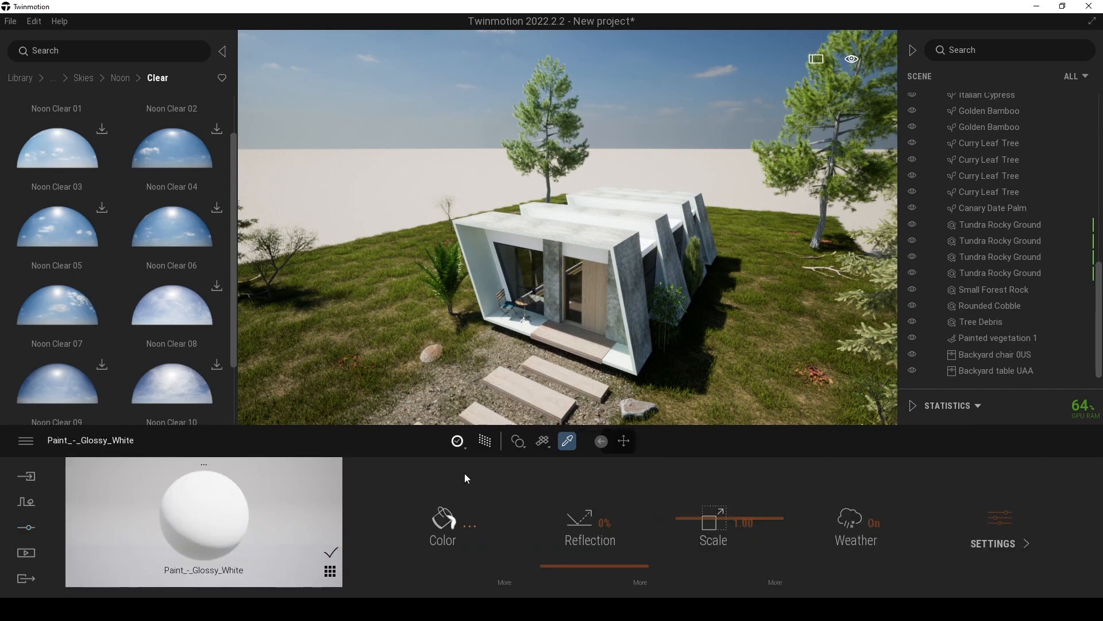
{"action": "left_click", "coordinate": [444, 518]}
{"action": "left_click_drag", "start_coordinate": [509, 178], "coordinate": [845, 166]}
{"action": "left_click_drag", "start_coordinate": [867, 203], "coordinate": [868, 217]}
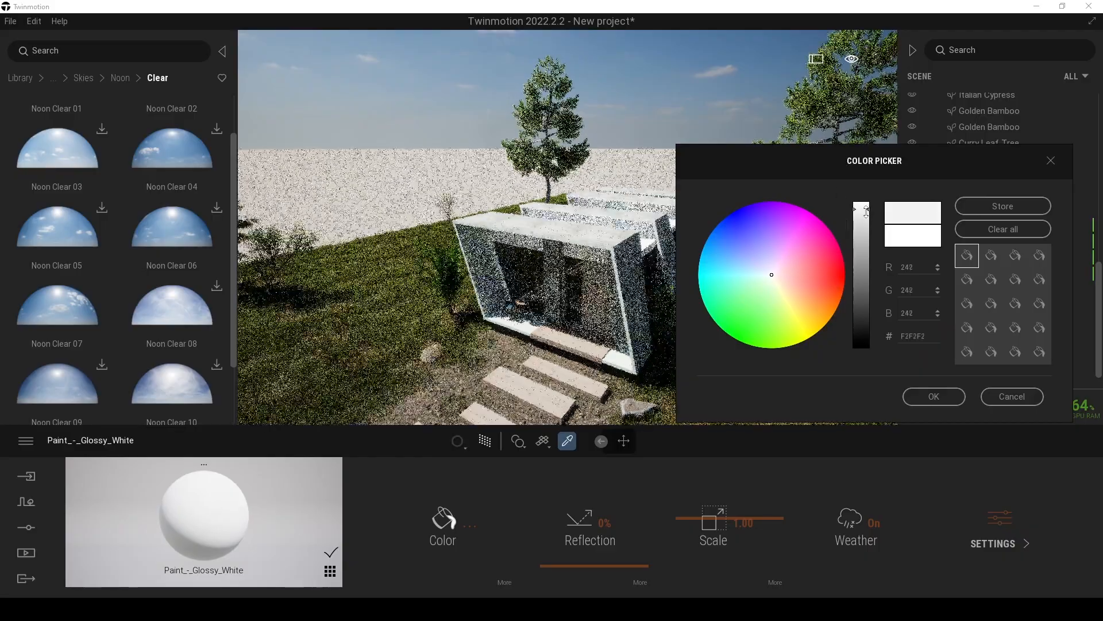
{"action": "left_click_drag", "start_coordinate": [835, 159], "coordinate": [152, 132]}
{"action": "left_click_drag", "start_coordinate": [178, 189], "coordinate": [177, 219]}
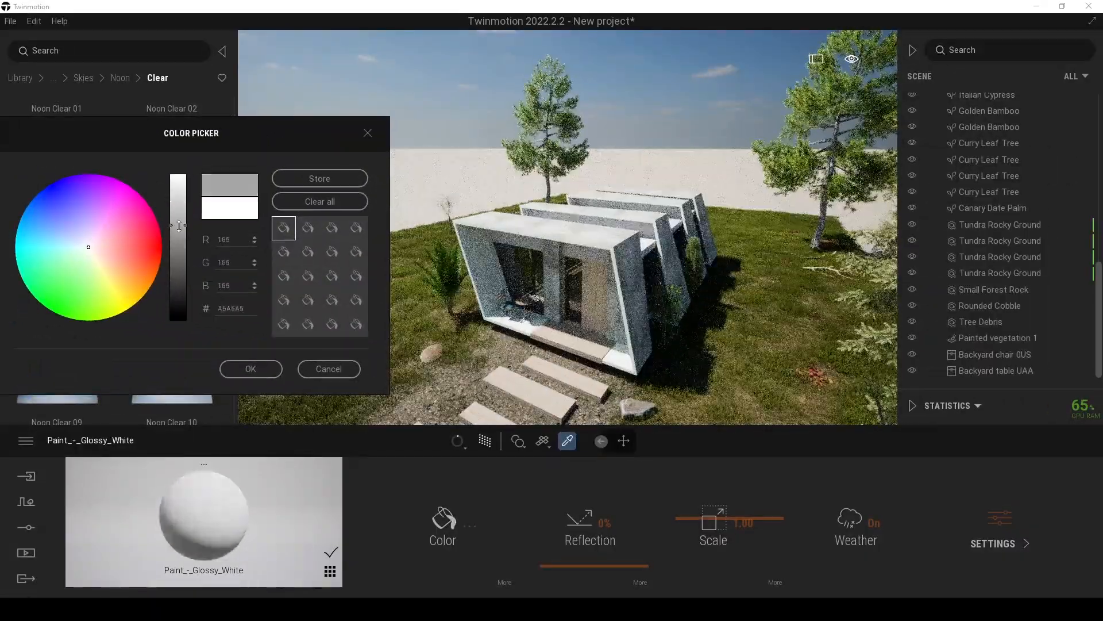
{"action": "left_click", "coordinate": [249, 372]}
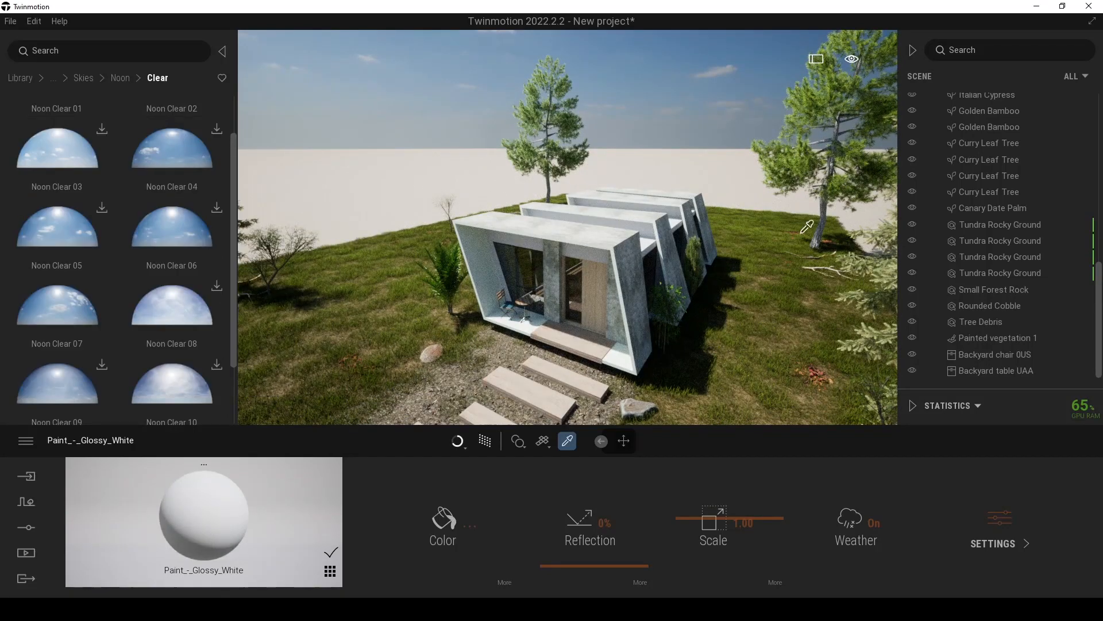
- Darken the house's Concrete_-_Raw_25 material to RGB 224 and raise its reflection to 44%
{"action": "left_click", "coordinate": [613, 226]}
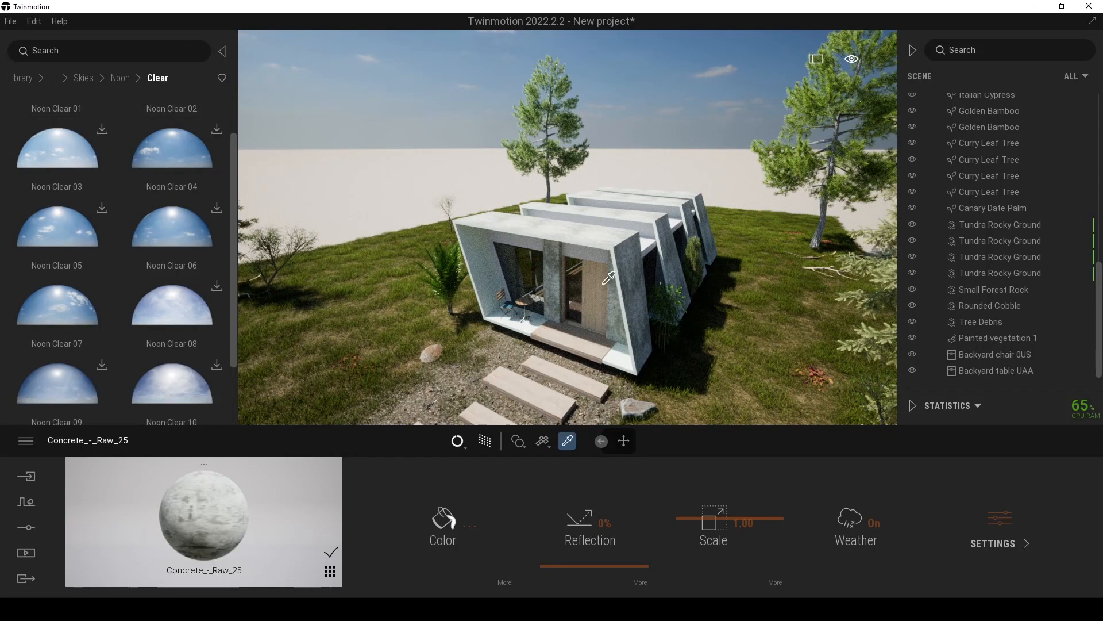
{"action": "left_click", "coordinate": [443, 520]}
{"action": "left_click_drag", "start_coordinate": [566, 179], "coordinate": [914, 233]}
{"action": "left_click_drag", "start_coordinate": [890, 277], "coordinate": [893, 306]}
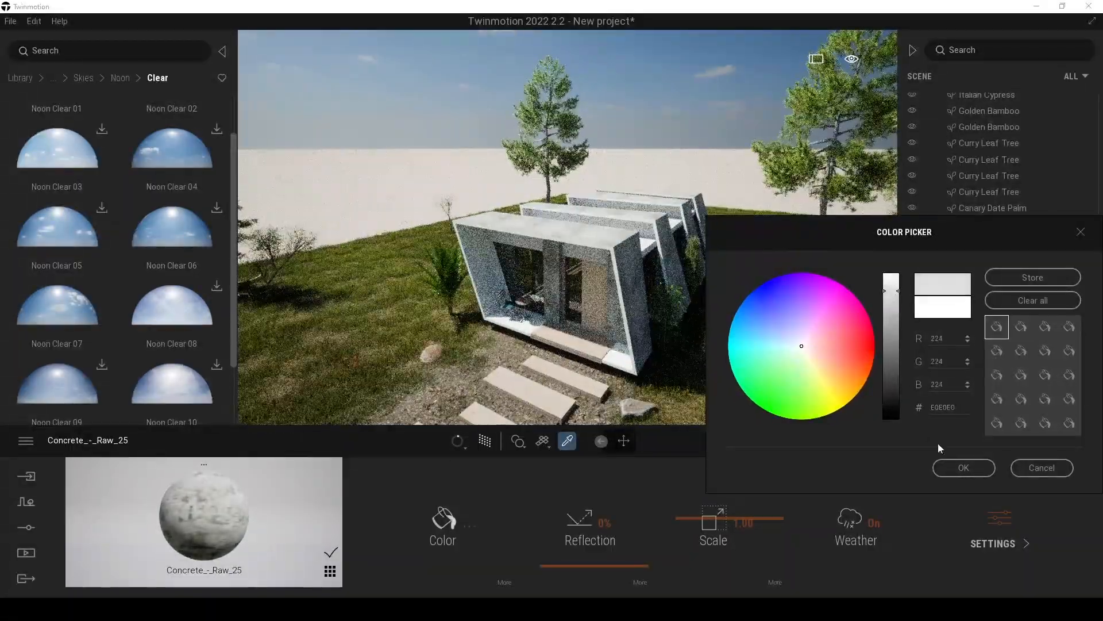
{"action": "left_click", "coordinate": [963, 467]}
{"action": "left_click_drag", "start_coordinate": [559, 570], "coordinate": [586, 520]}
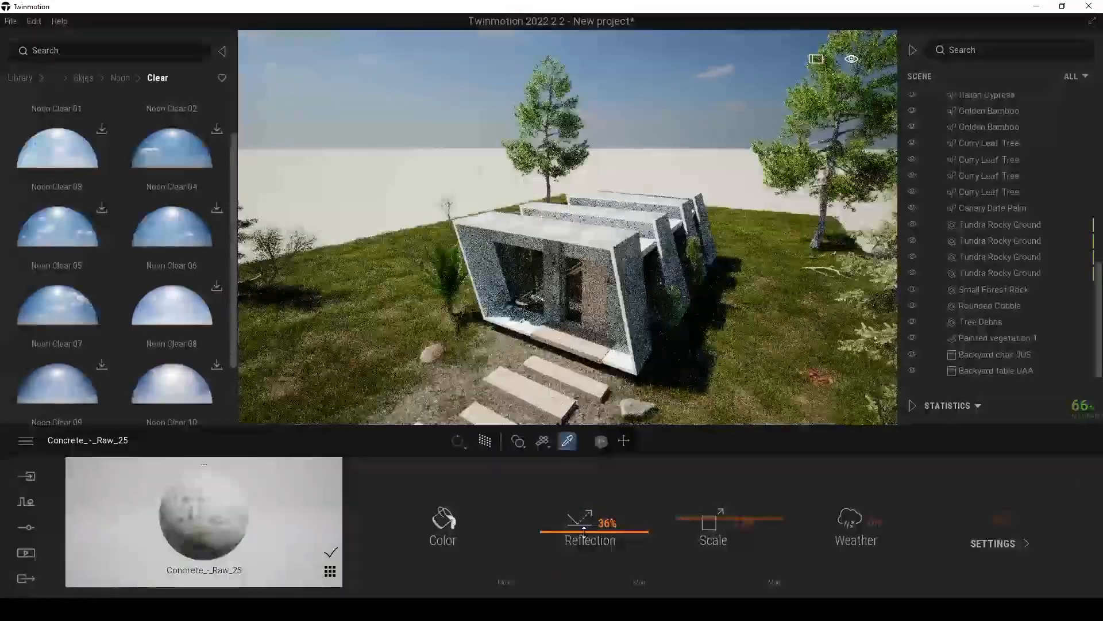
{"action": "left_click", "coordinate": [419, 150]}
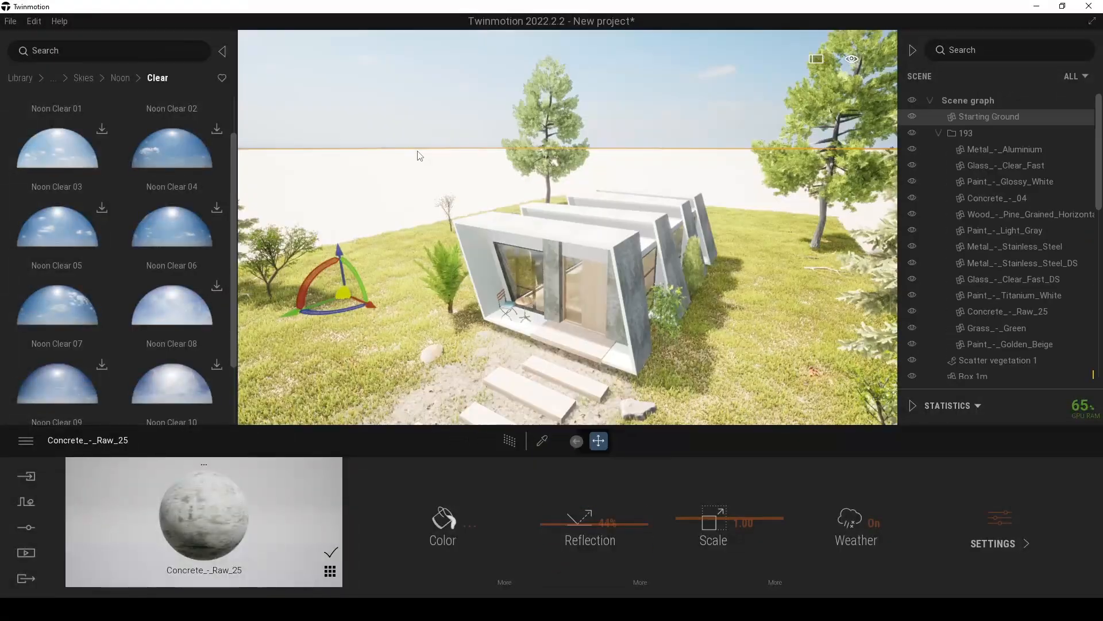
{"action": "left_click", "coordinate": [430, 95]}
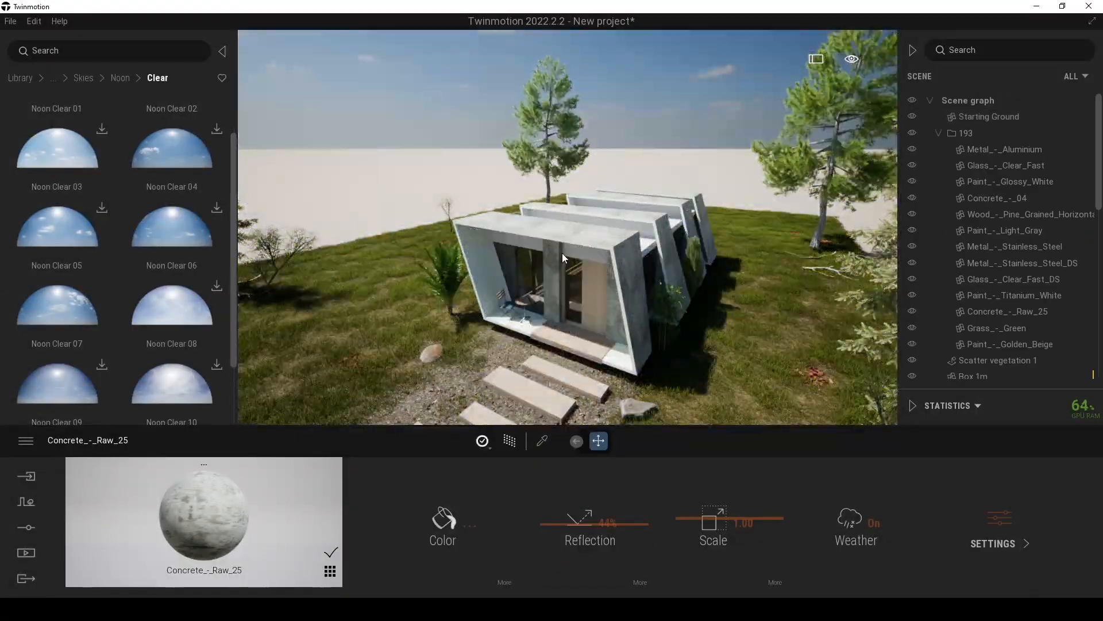
- Create a first media image from a raised, wider view showing the house and its whole plot
{"action": "left_click", "coordinate": [24, 525]}
{"action": "left_click", "coordinate": [25, 547]}
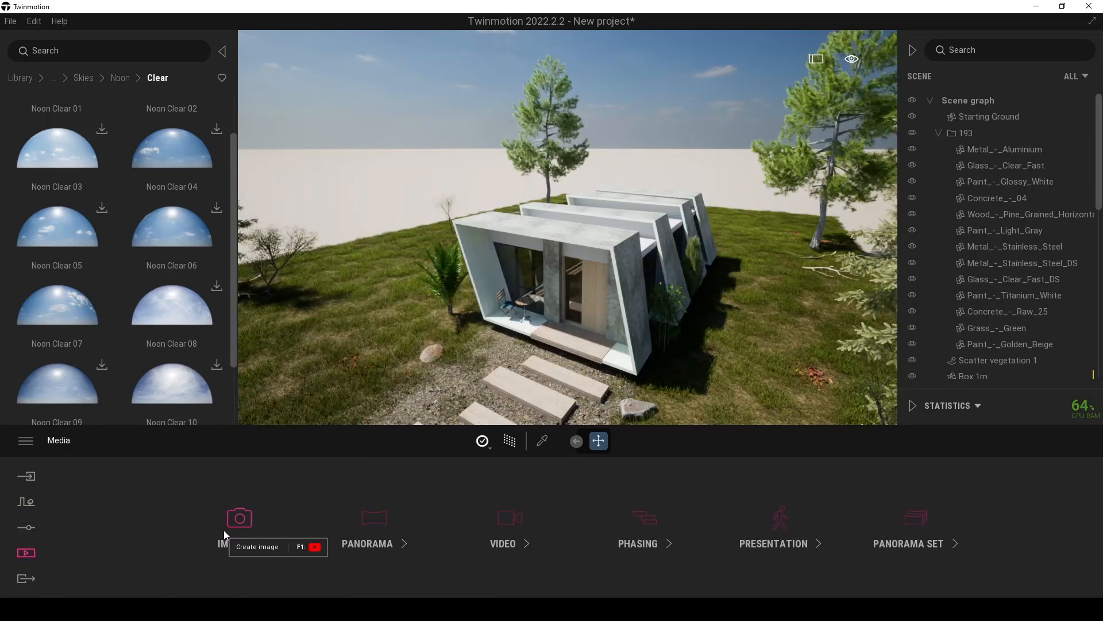
{"action": "left_click", "coordinate": [241, 519]}
{"action": "key", "text": "s"}
{"action": "right_click_drag", "start_coordinate": [636, 269], "coordinate": [636, 301]}
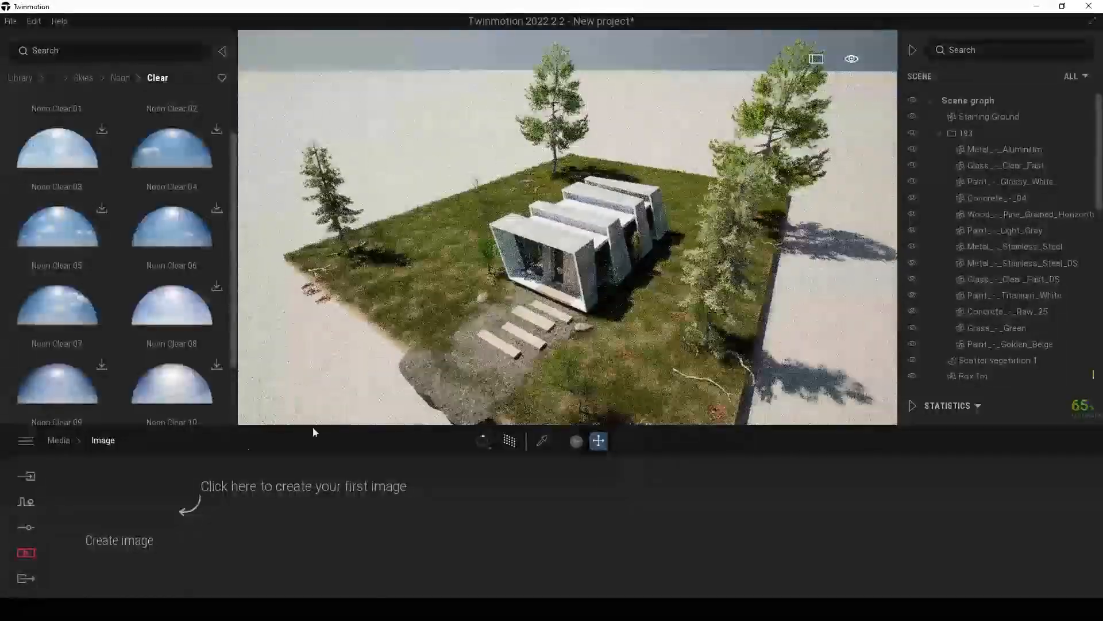
{"action": "left_click", "coordinate": [118, 518]}
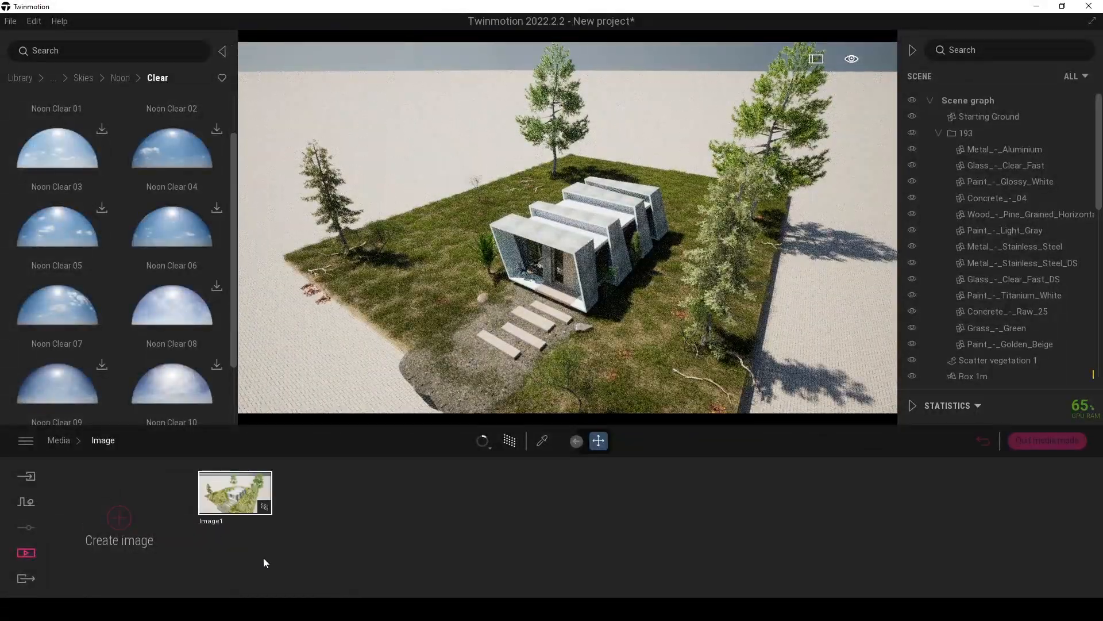
- Set the contrast of Image1's color gradient to 45% in its camera visual effects
{"action": "left_click", "coordinate": [261, 520]}
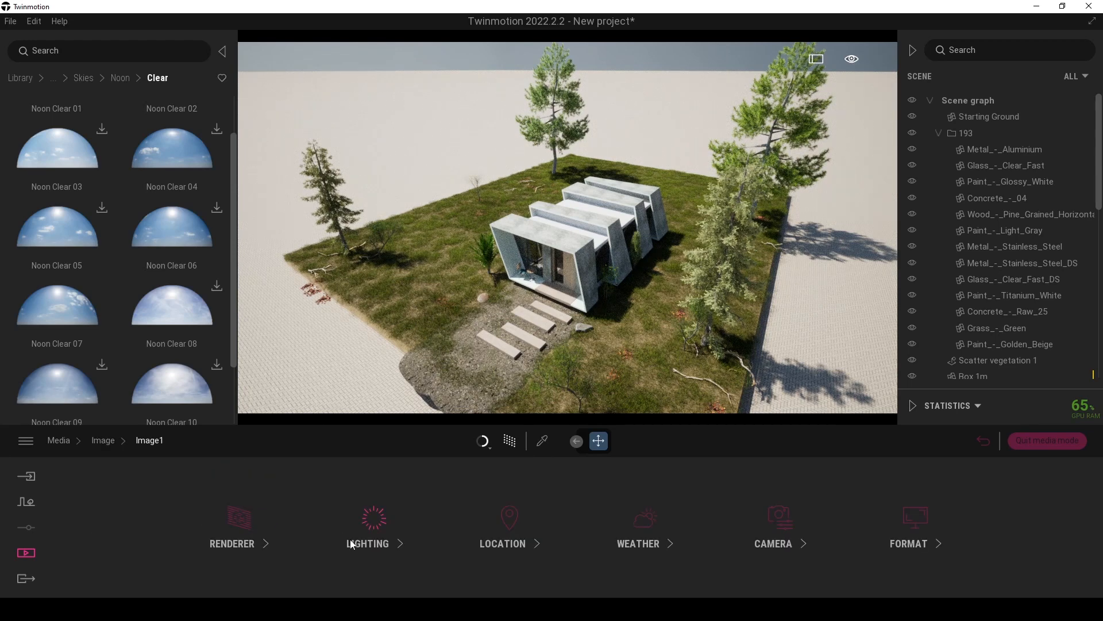
{"action": "left_click", "coordinate": [795, 533]}
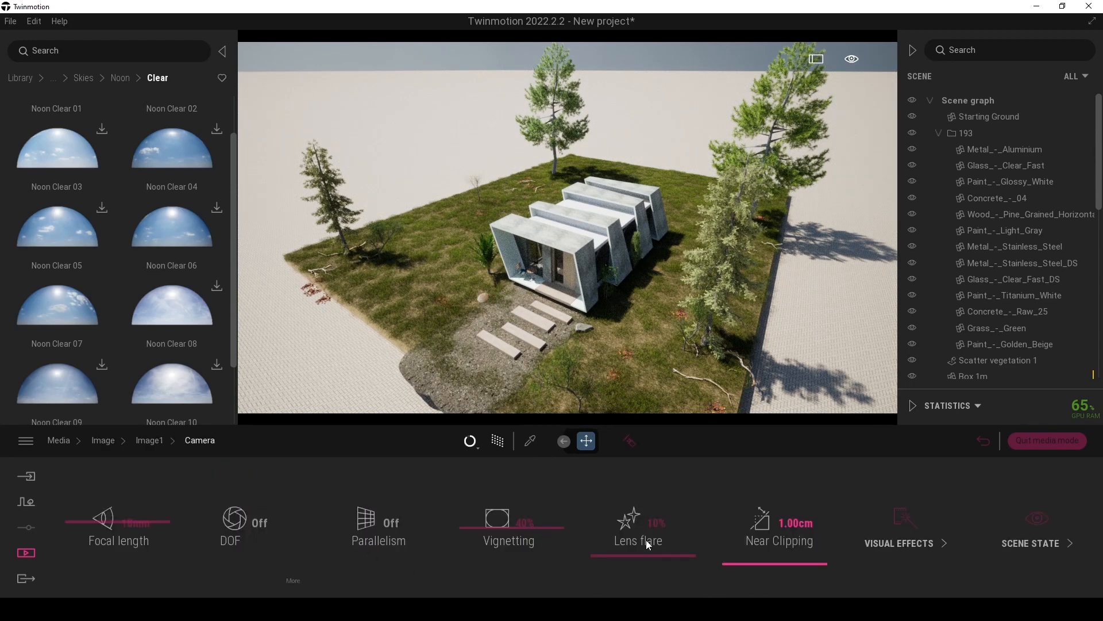
{"action": "left_click", "coordinate": [904, 515]}
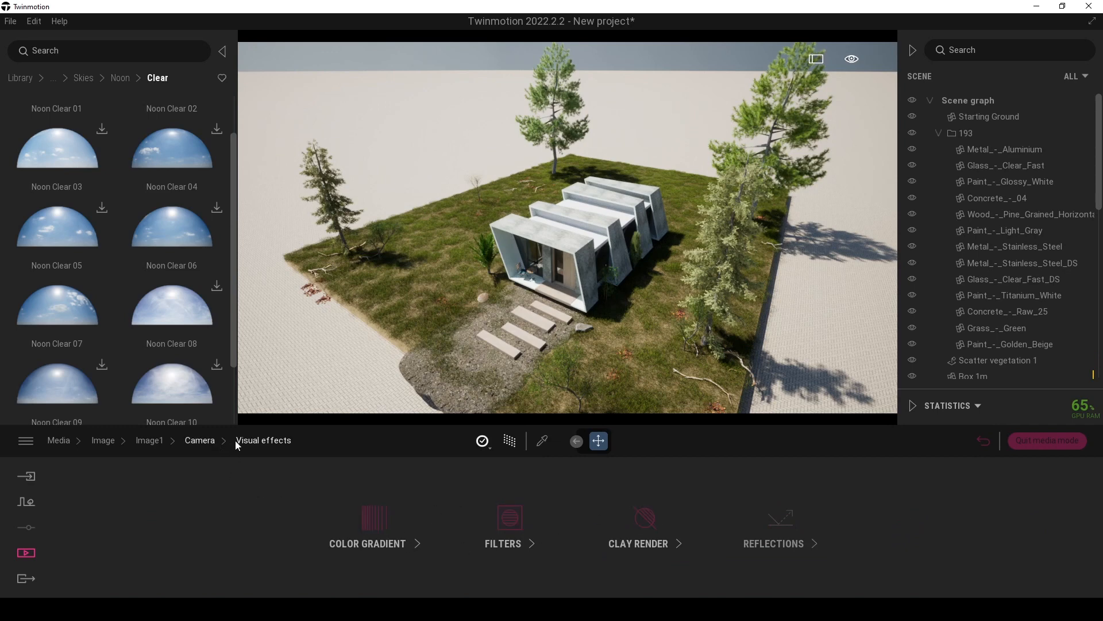
{"action": "left_click", "coordinate": [360, 541]}
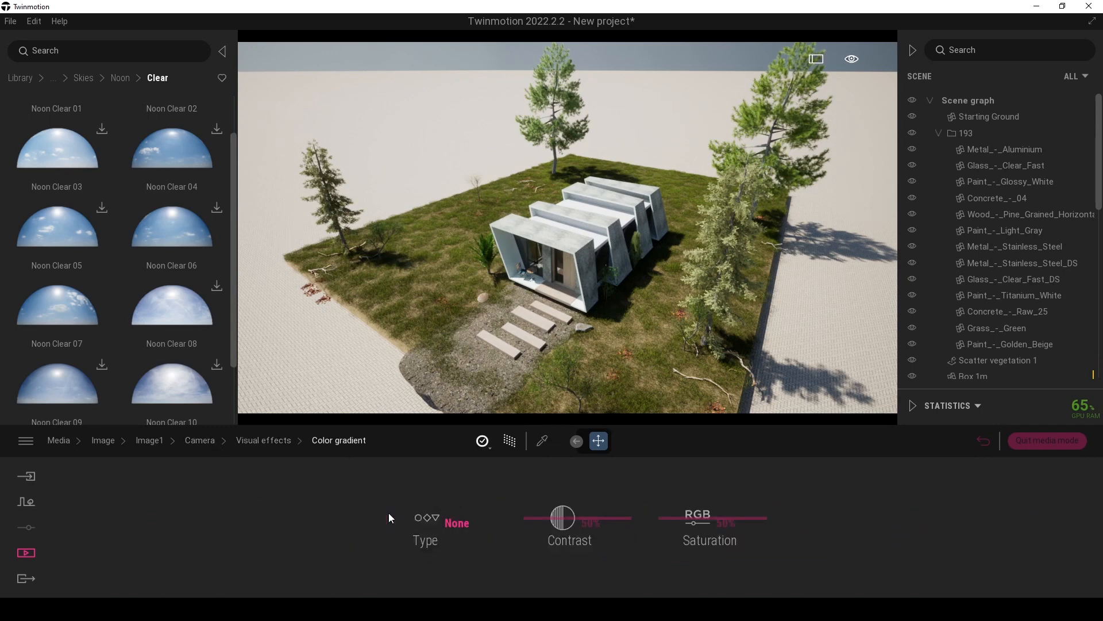
{"action": "mouse_move", "coordinate": [536, 518]}
{"action": "left_mouse_down"}
{"action": "mouse_move", "coordinate": [537, 531]}
{"action": "mouse_move", "coordinate": [540, 523]}
{"action": "left_mouse_up"}
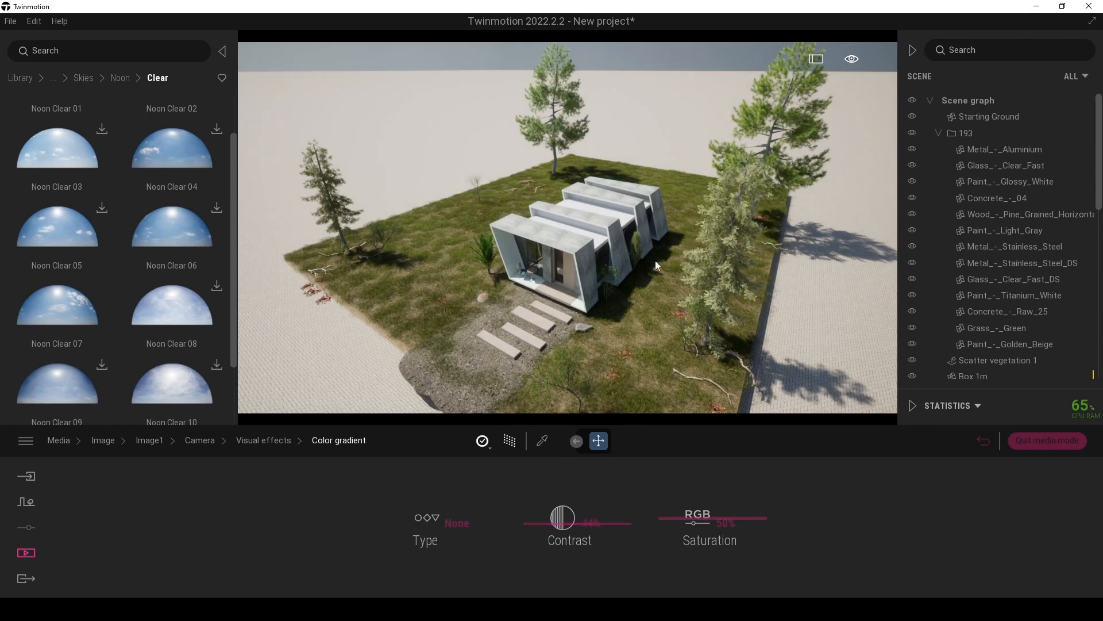
{"action": "left_click", "coordinate": [591, 523]}
{"action": "type", "text": "45"}
{"action": "key", "text": "Return"}
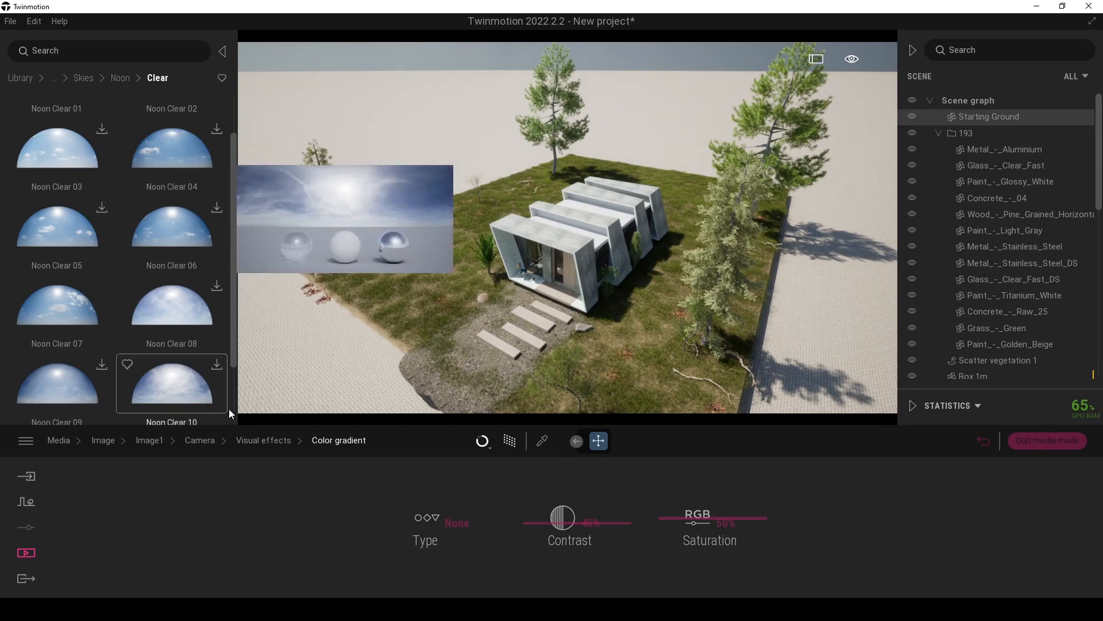
- Set Image1's camera vignetting to 0%
{"action": "left_click", "coordinate": [272, 442]}
{"action": "left_click", "coordinate": [198, 440]}
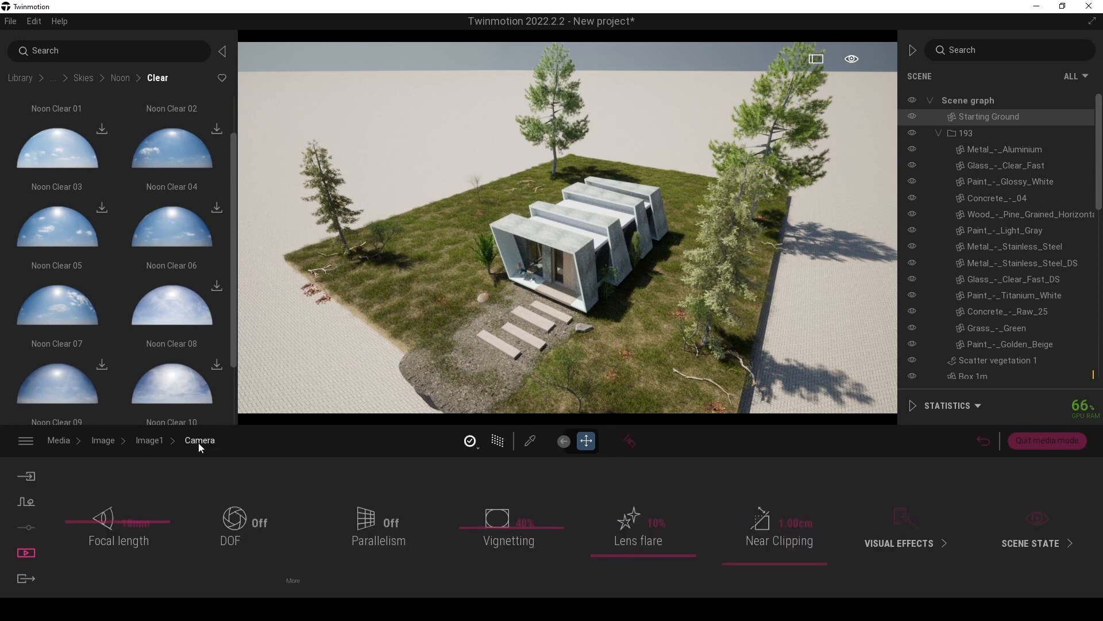
{"action": "left_click_drag", "start_coordinate": [469, 532], "coordinate": [465, 561]}
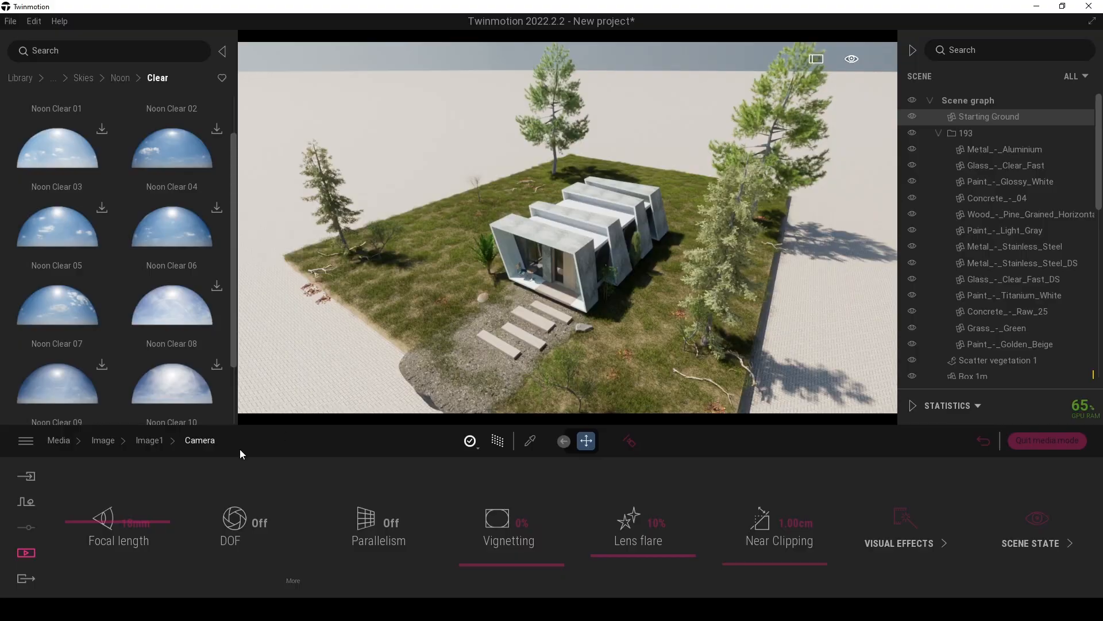
- Increase Image1's camera focal length to above 34 mm and frame the house closely from above its front corner
{"action": "left_click_drag", "start_coordinate": [97, 524], "coordinate": [110, 501]}
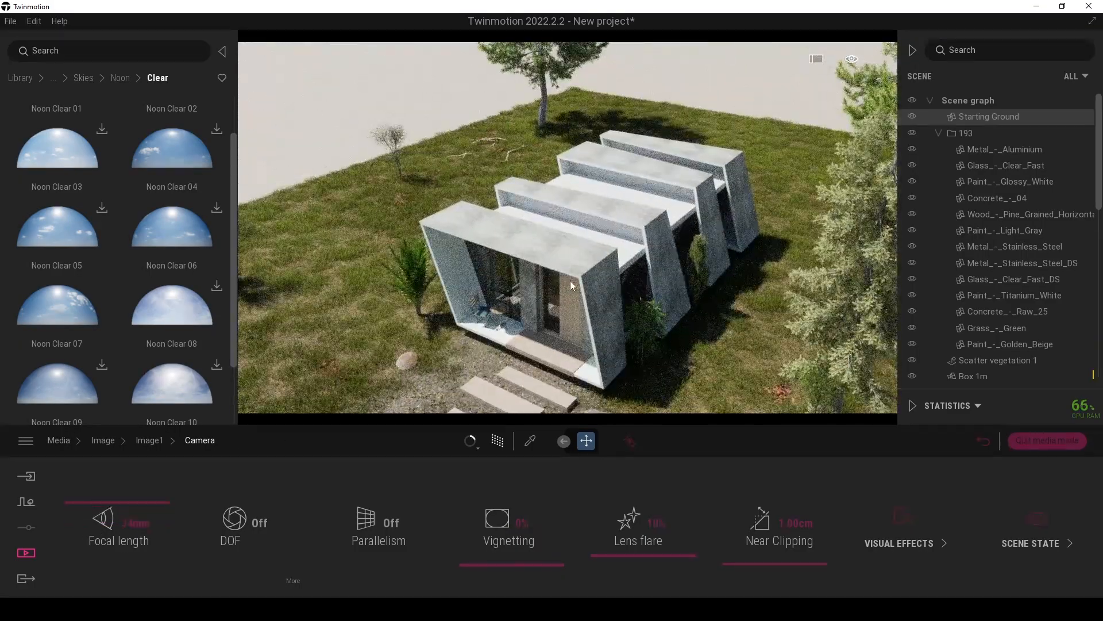
{"action": "scroll", "coordinate": [660, 313], "scroll_direction": "down", "scroll_amount": 5}
{"action": "scroll", "coordinate": [657, 307], "scroll_direction": "up", "scroll_amount": 5}
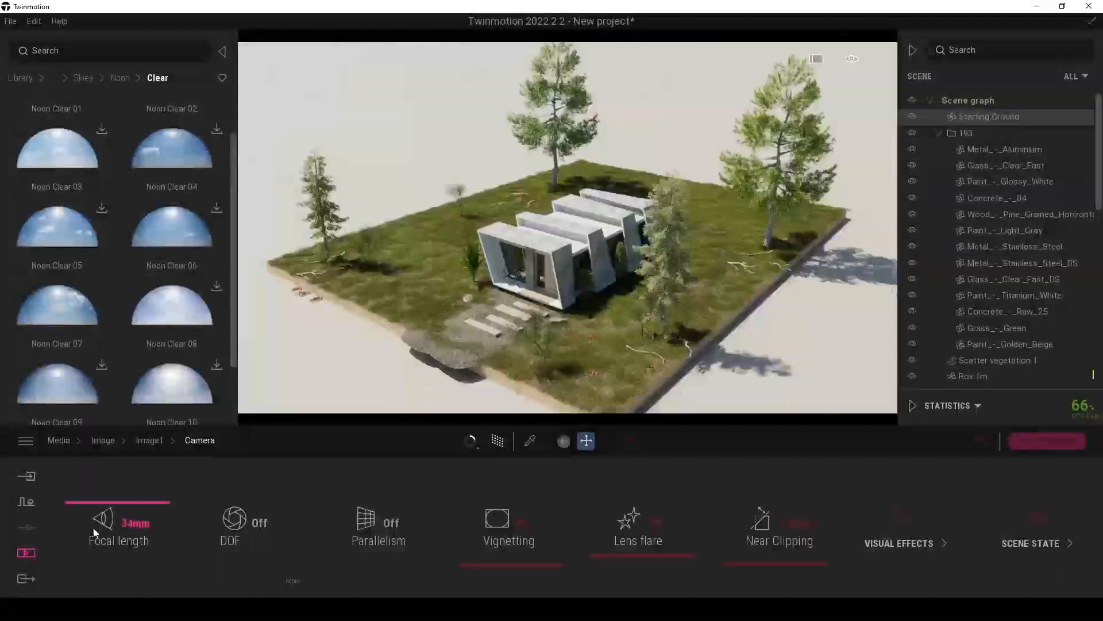
{"action": "left_click_drag", "start_coordinate": [78, 501], "coordinate": [82, 494]}
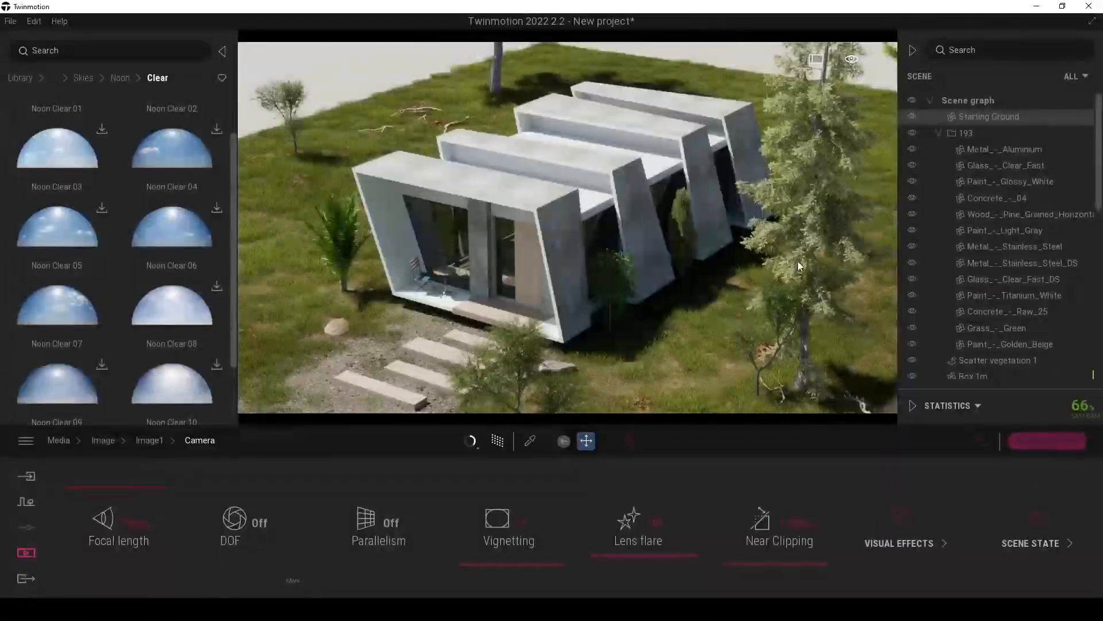
- Move the Norway Spruce beside the house outward toward the frame's edge and update Image1 with the current view
{"action": "left_click", "coordinate": [798, 260]}
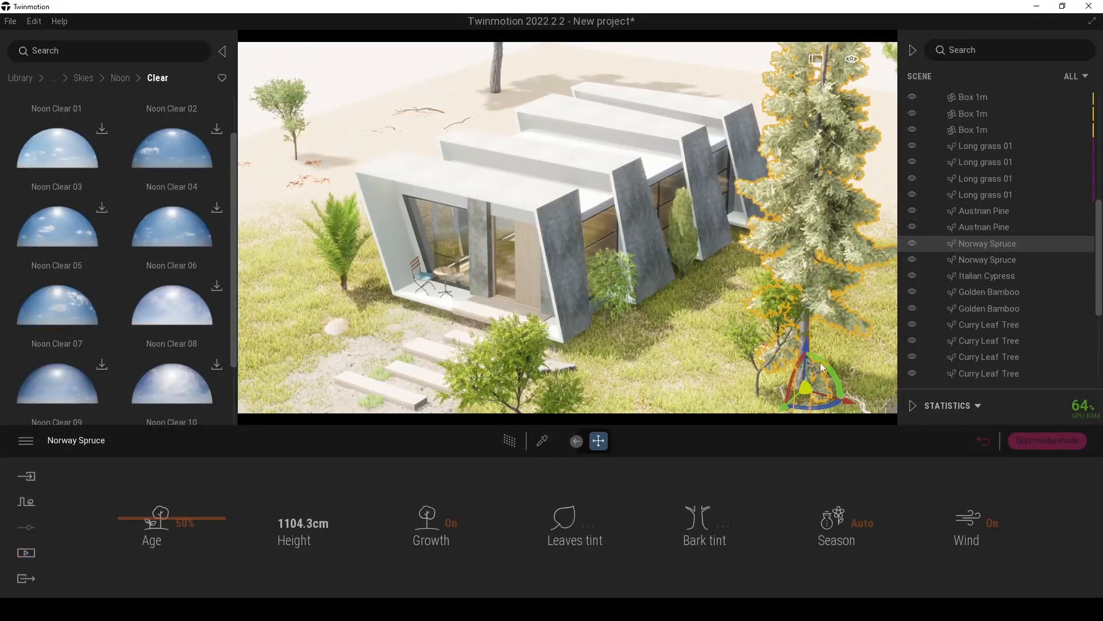
{"action": "left_click_drag", "start_coordinate": [847, 401], "coordinate": [916, 419]}
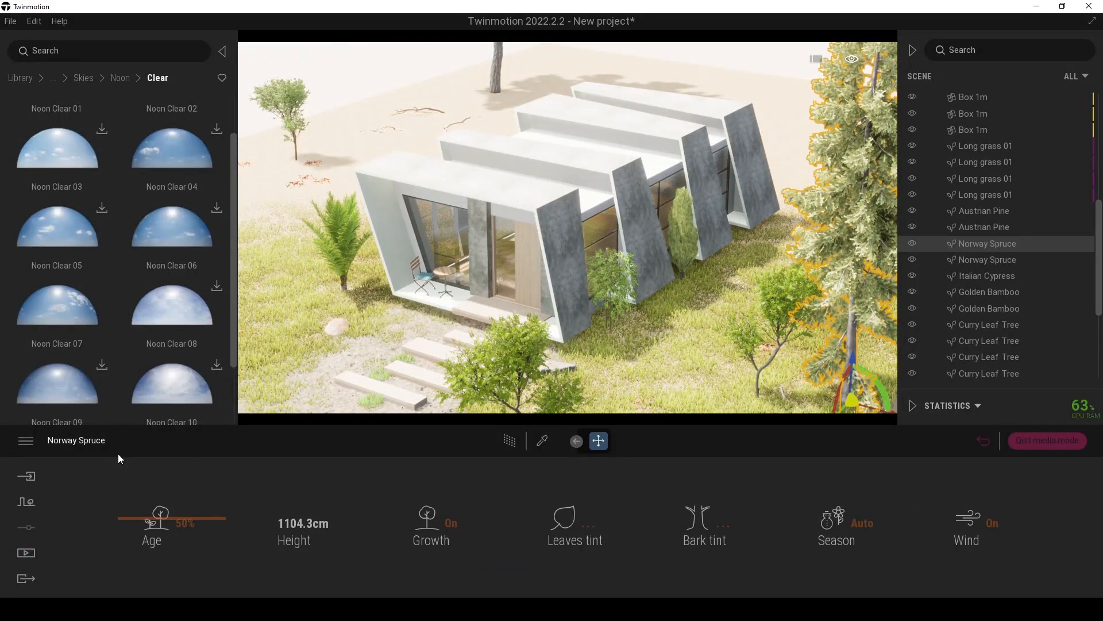
{"action": "left_click", "coordinate": [982, 441]}
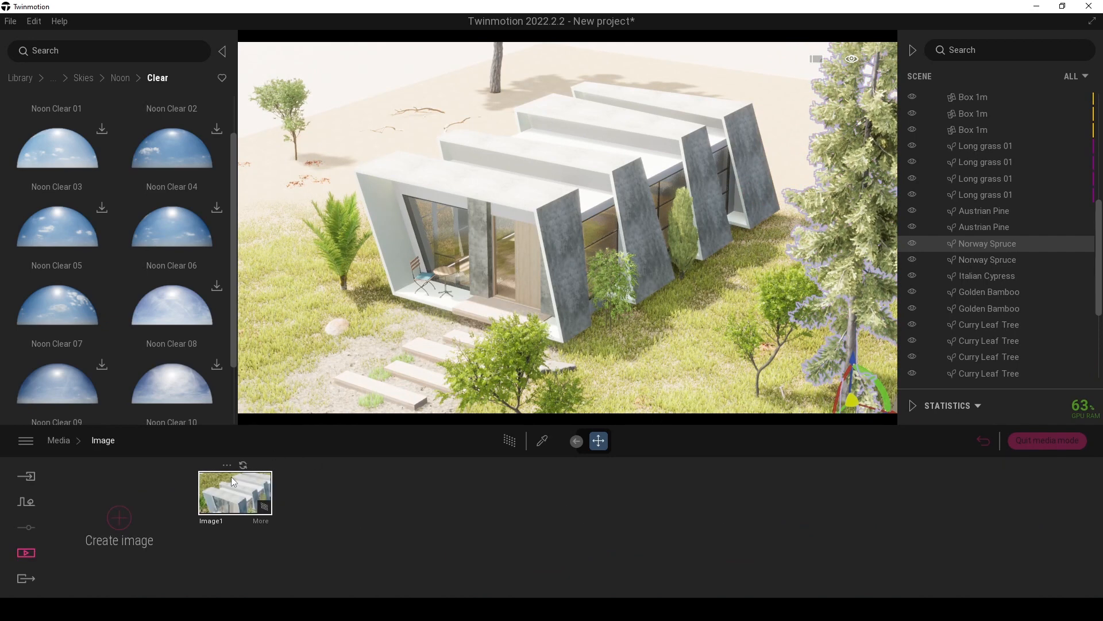
{"action": "mouse_move", "coordinate": [243, 507]}
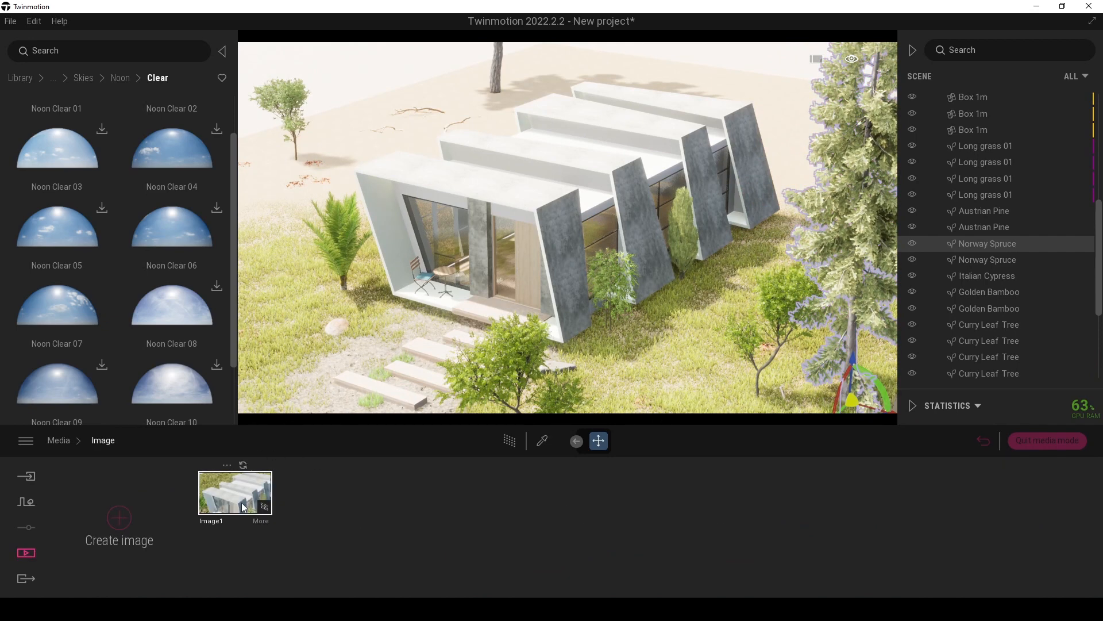
{"action": "left_click", "coordinate": [244, 465]}
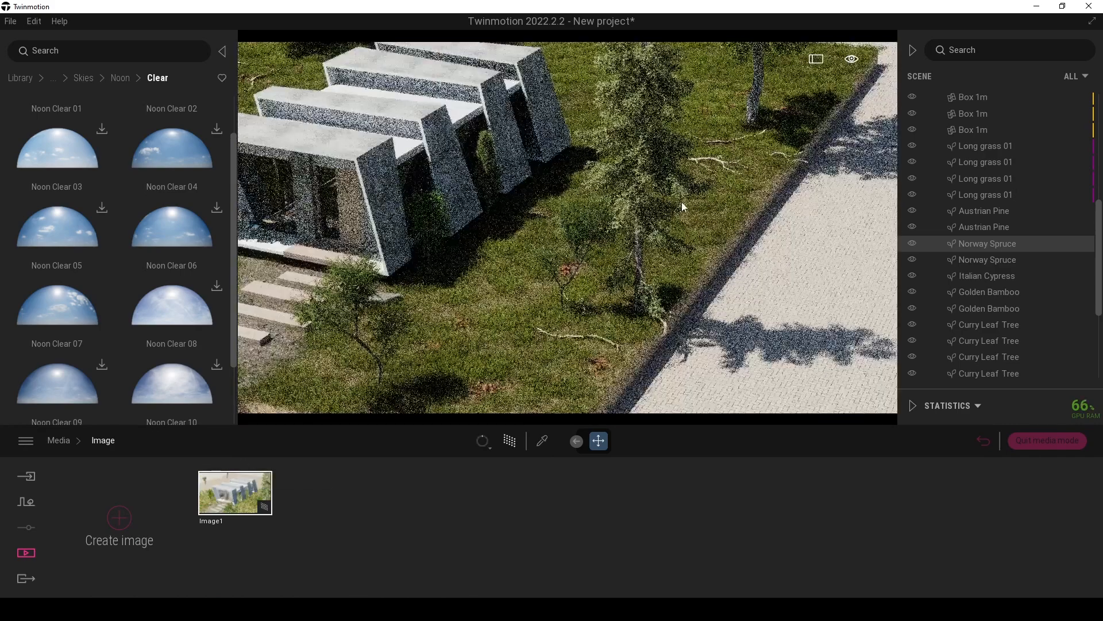
- Move the same Norway Spruce farther from the house, and bring the other Norway Spruce from the plot's corner closer to the palm
{"action": "left_click", "coordinate": [656, 196]}
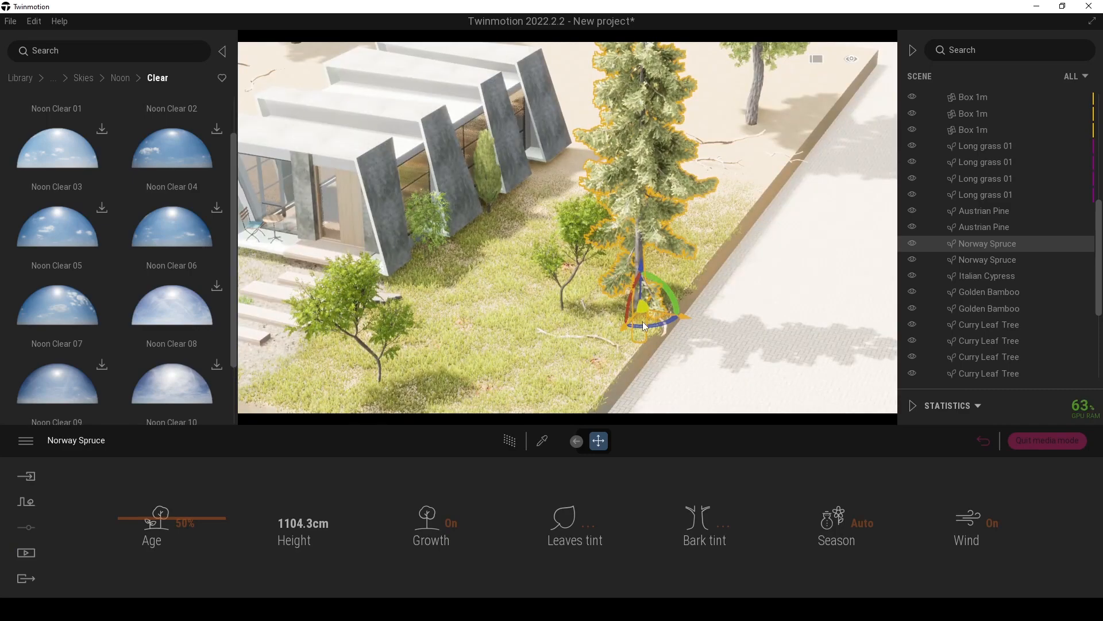
{"action": "left_click_drag", "start_coordinate": [643, 321], "coordinate": [727, 308]}
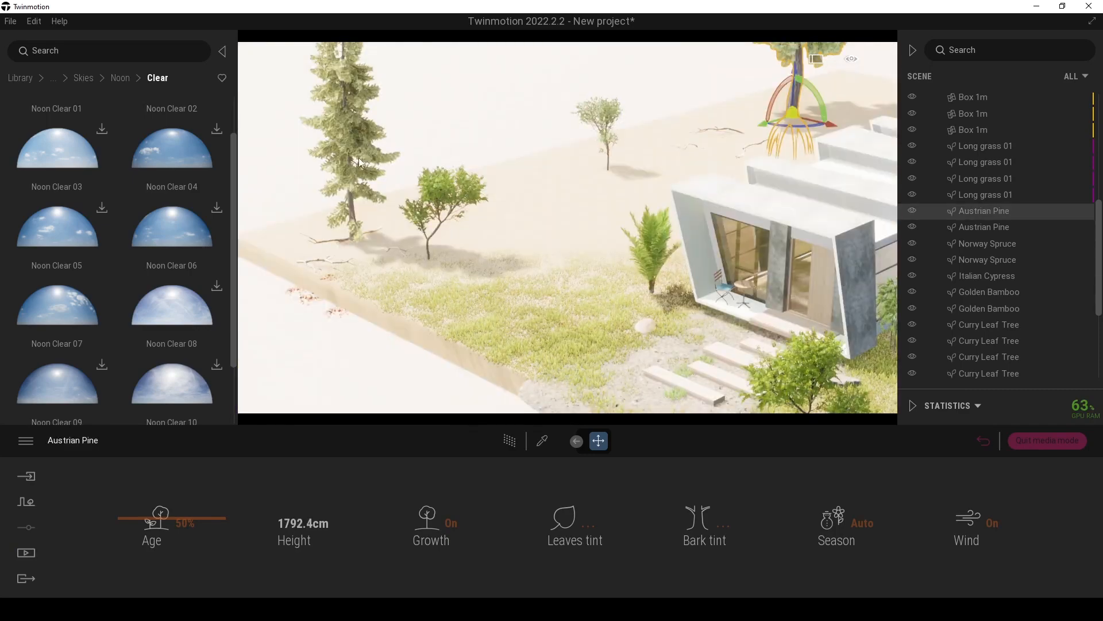
{"action": "left_click", "coordinate": [359, 157]}
{"action": "left_click_drag", "start_coordinate": [364, 255], "coordinate": [558, 300]}
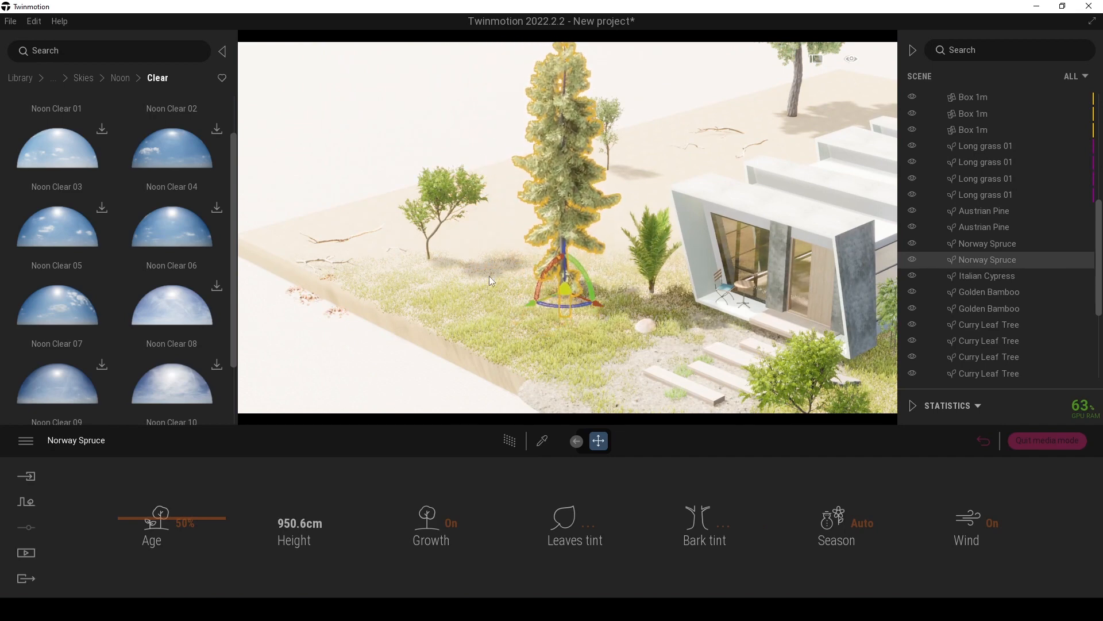
- Raise the age of the Curry Leaf Tree near the relocated Norway Spruce to 100%
{"action": "left_click", "coordinate": [451, 203]}
{"action": "left_click_drag", "start_coordinate": [129, 513], "coordinate": [149, 457]}
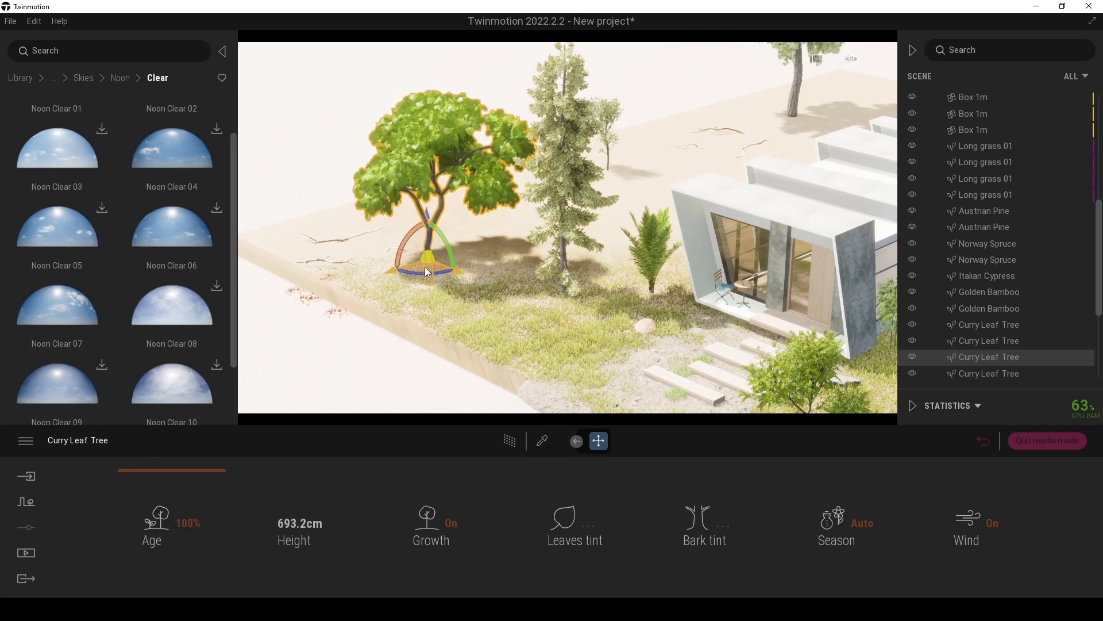
{"action": "left_click", "coordinate": [315, 173]}
- Return to the saved Image1 camera view to check the tree arrangement
{"action": "left_click", "coordinate": [25, 551]}
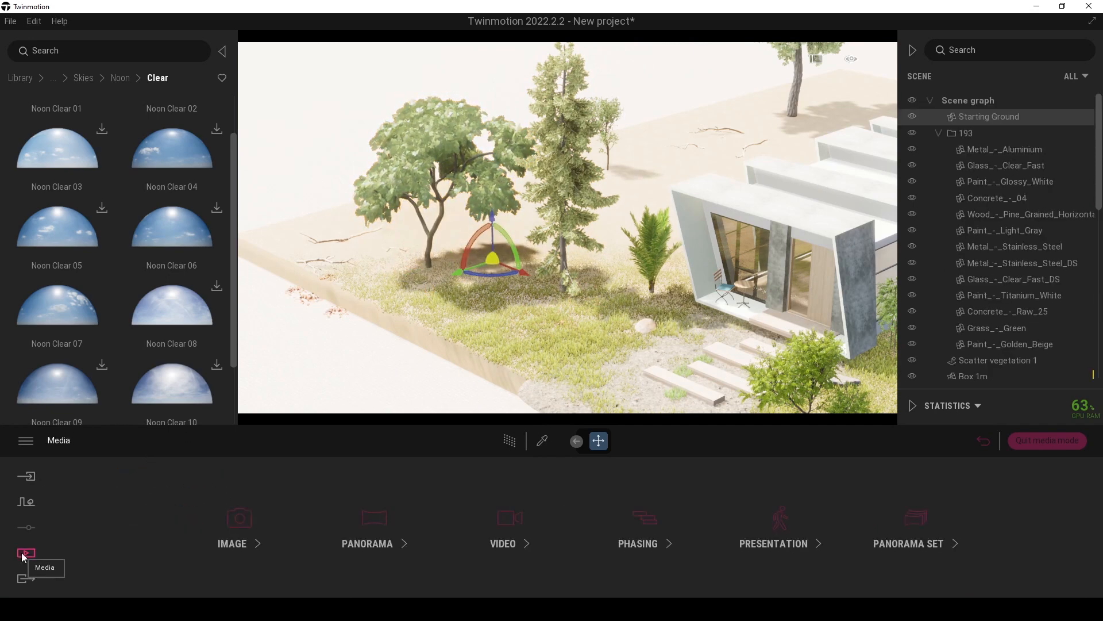
{"action": "left_click", "coordinate": [235, 520]}
{"action": "left_click", "coordinate": [232, 496]}
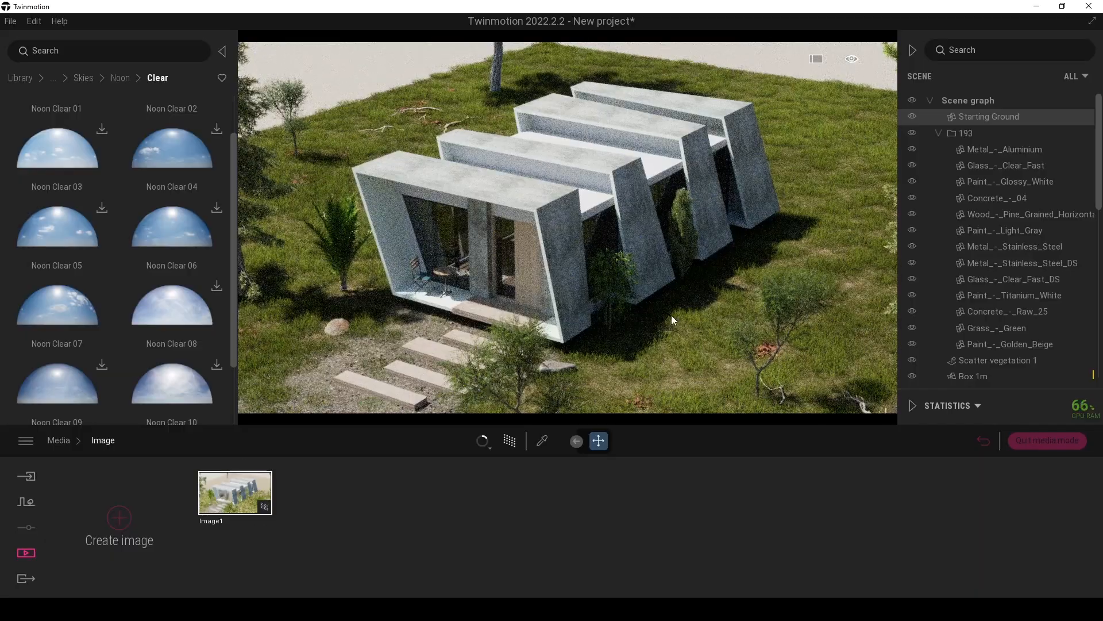
- Shift the camera view slightly so the house sits a little lower and more to one side, and update Image1
{"action": "right_click_drag", "start_coordinate": [671, 315], "coordinate": [648, 307]}
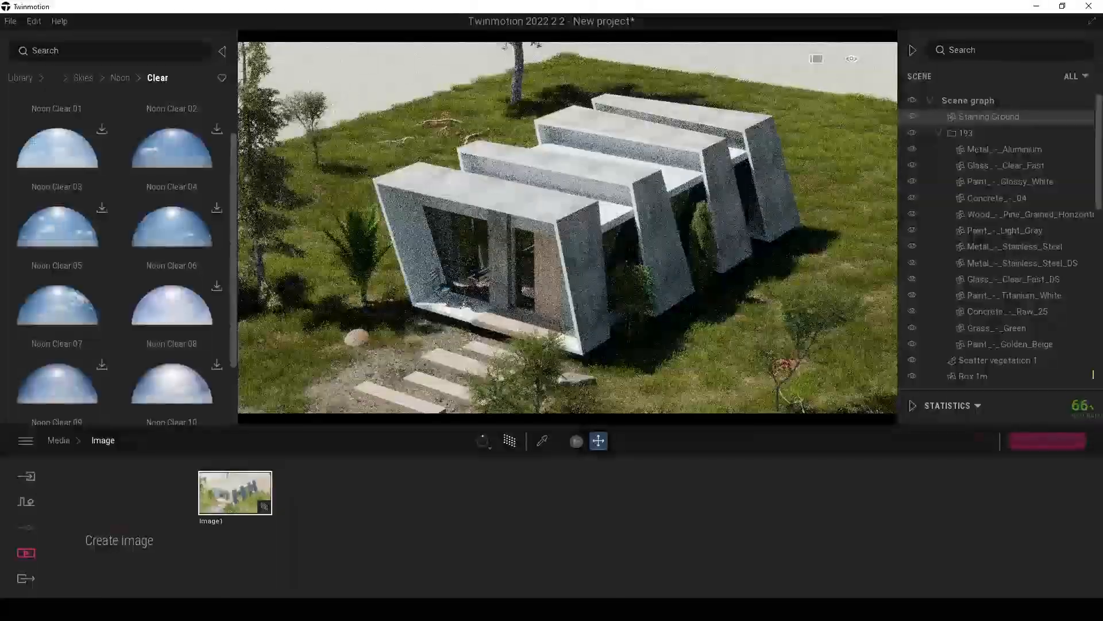
{"action": "left_click", "coordinate": [243, 464]}
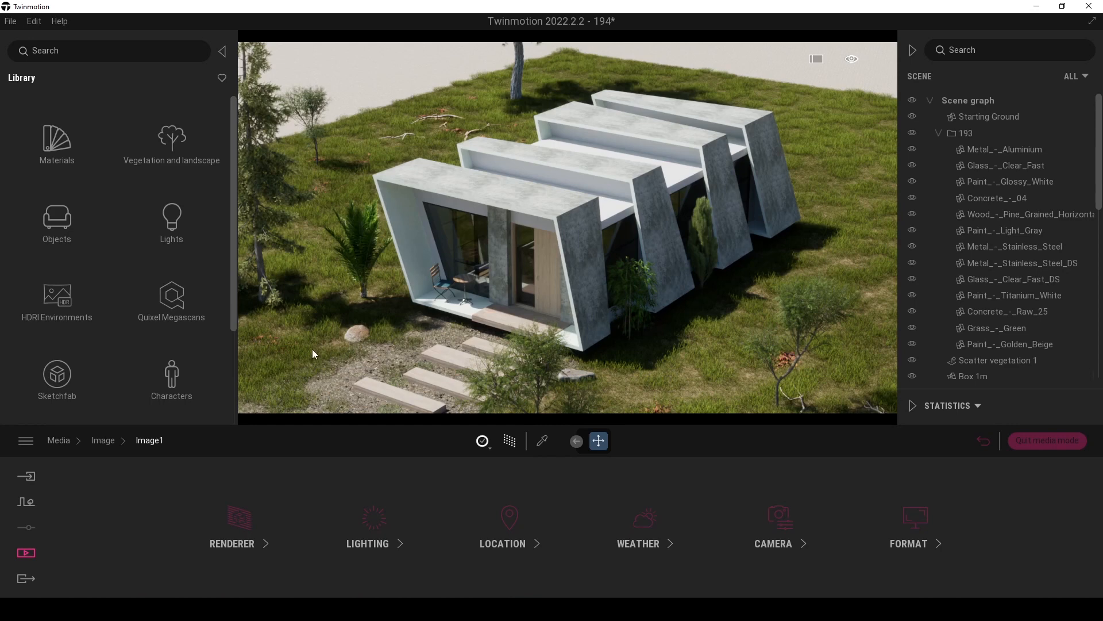
- Light the scene with the LowSun Cloudy 04 sky from the HDRI environments and set the sun intensity to 7
{"action": "left_click", "coordinate": [56, 317]}
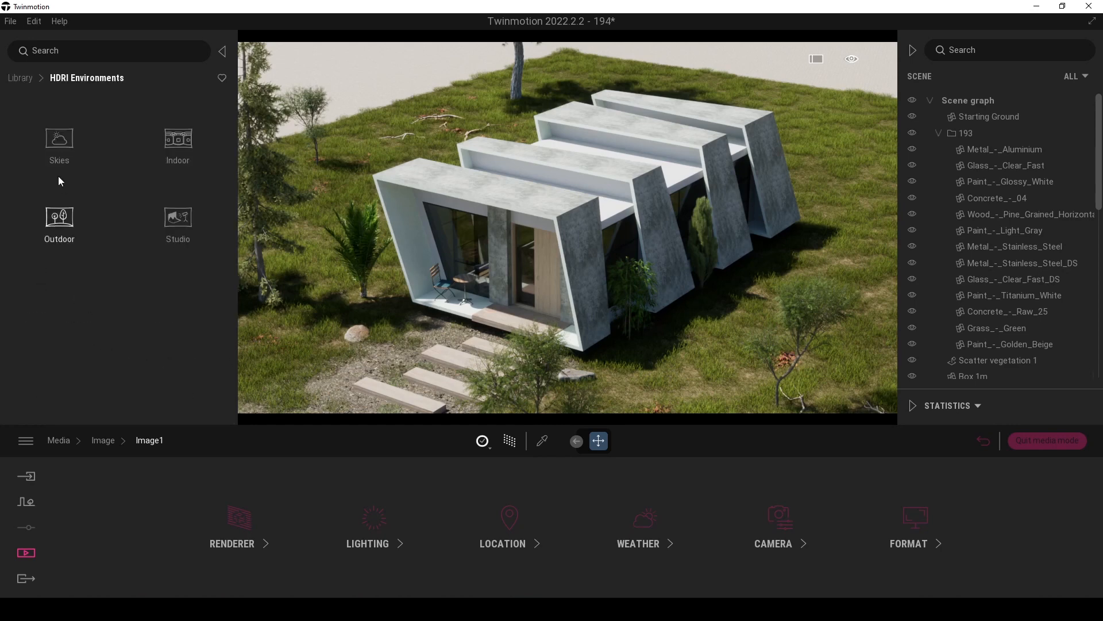
{"action": "left_click", "coordinate": [59, 151]}
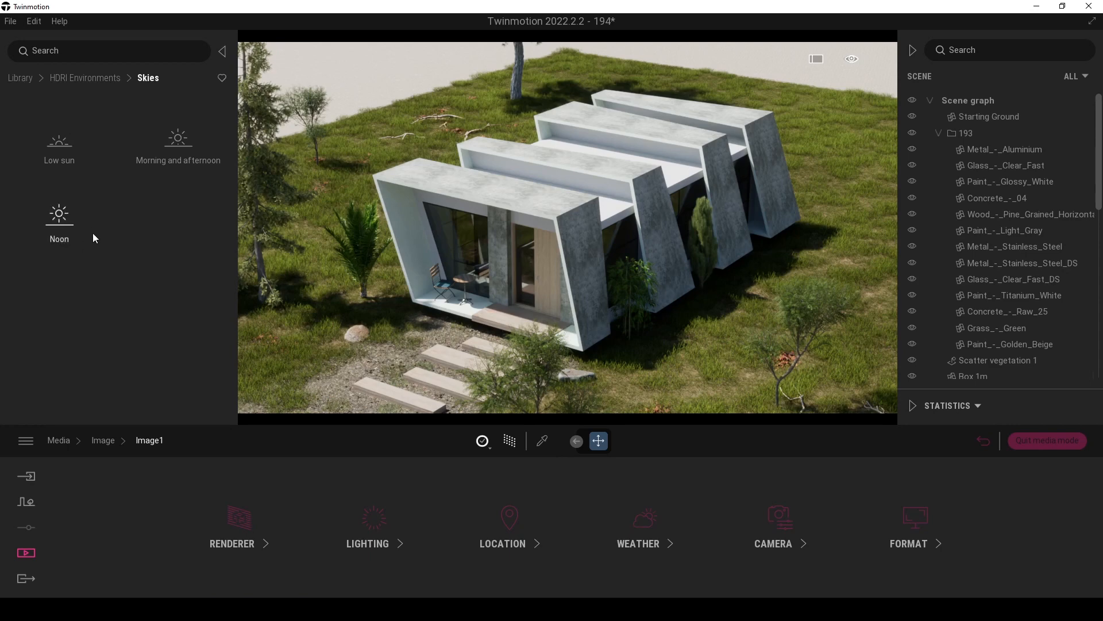
{"action": "left_click", "coordinate": [175, 145]}
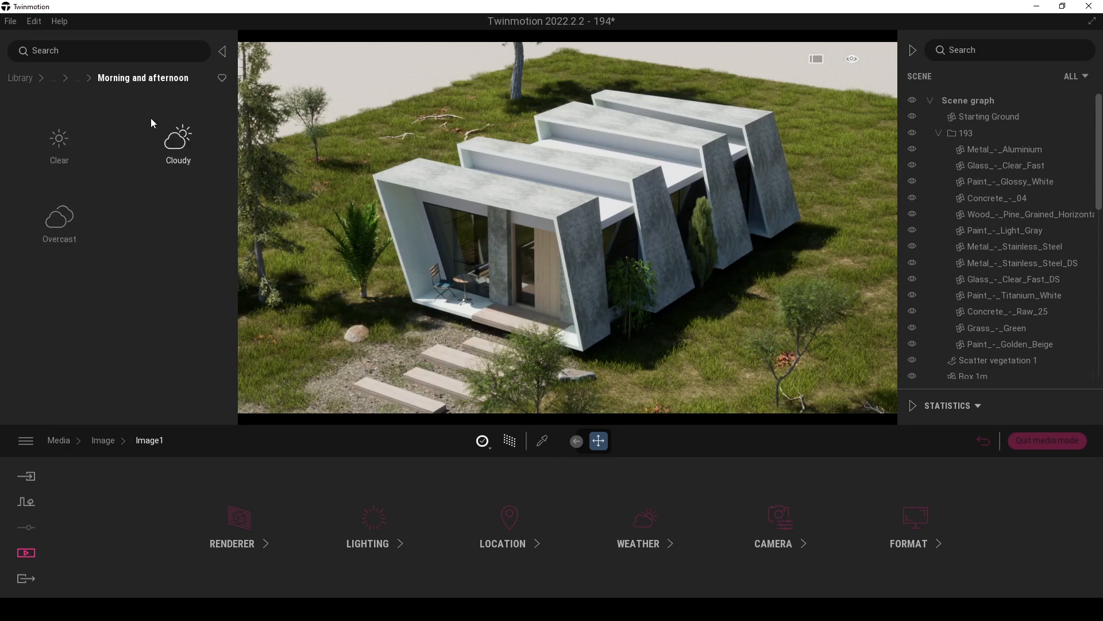
{"action": "left_click", "coordinate": [76, 78]}
{"action": "left_click", "coordinate": [57, 140]}
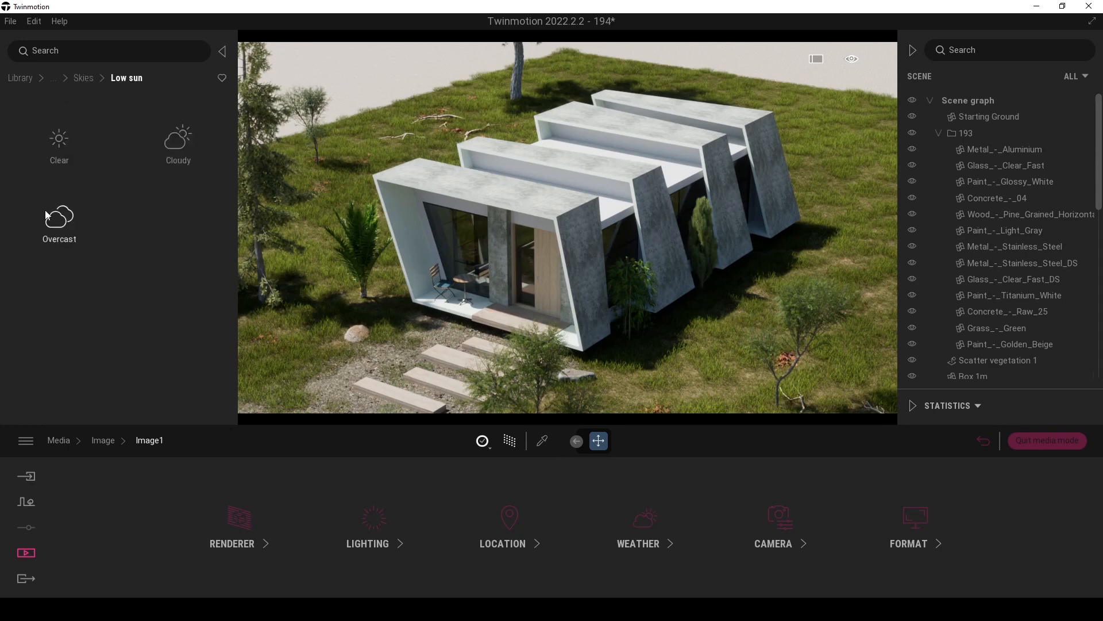
{"action": "left_click", "coordinate": [161, 160]}
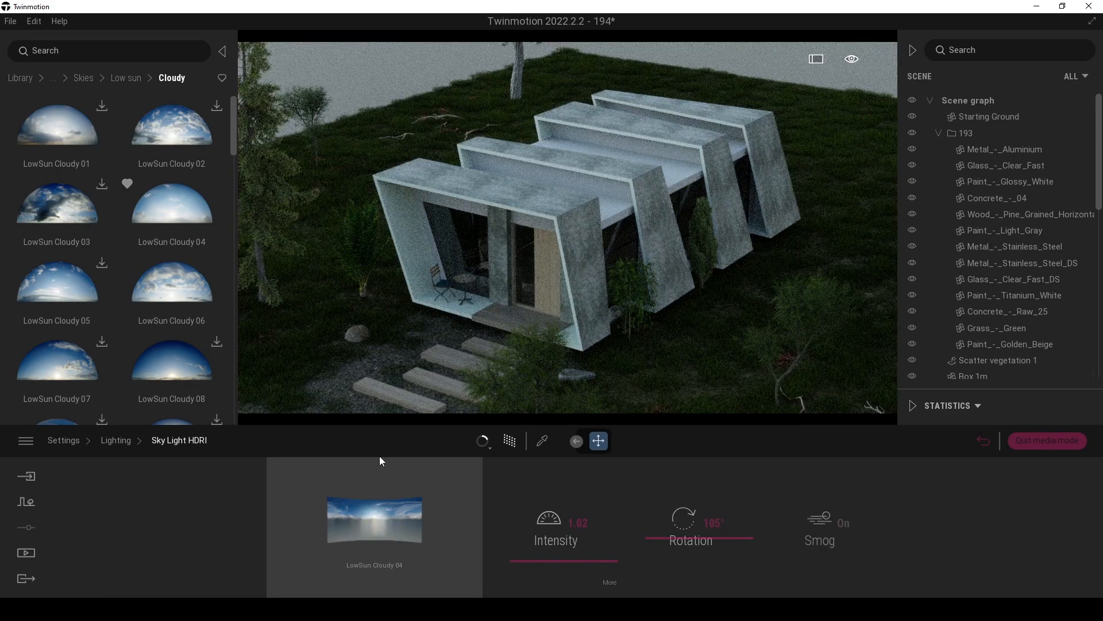
{"action": "left_click", "coordinate": [119, 442]}
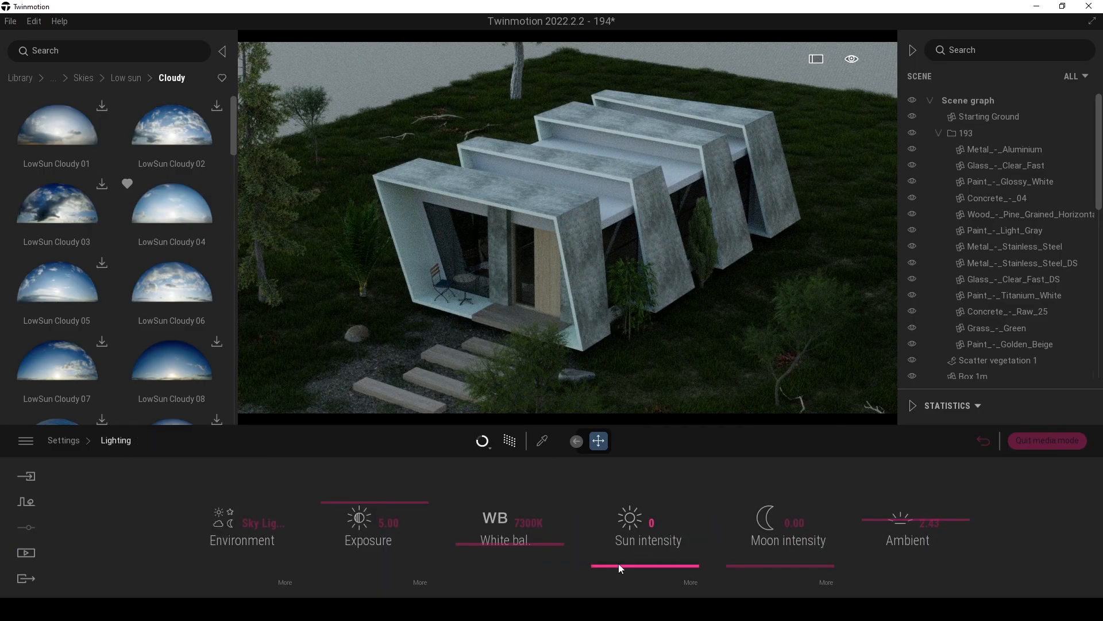
{"action": "left_click_drag", "start_coordinate": [612, 568], "coordinate": [618, 552]}
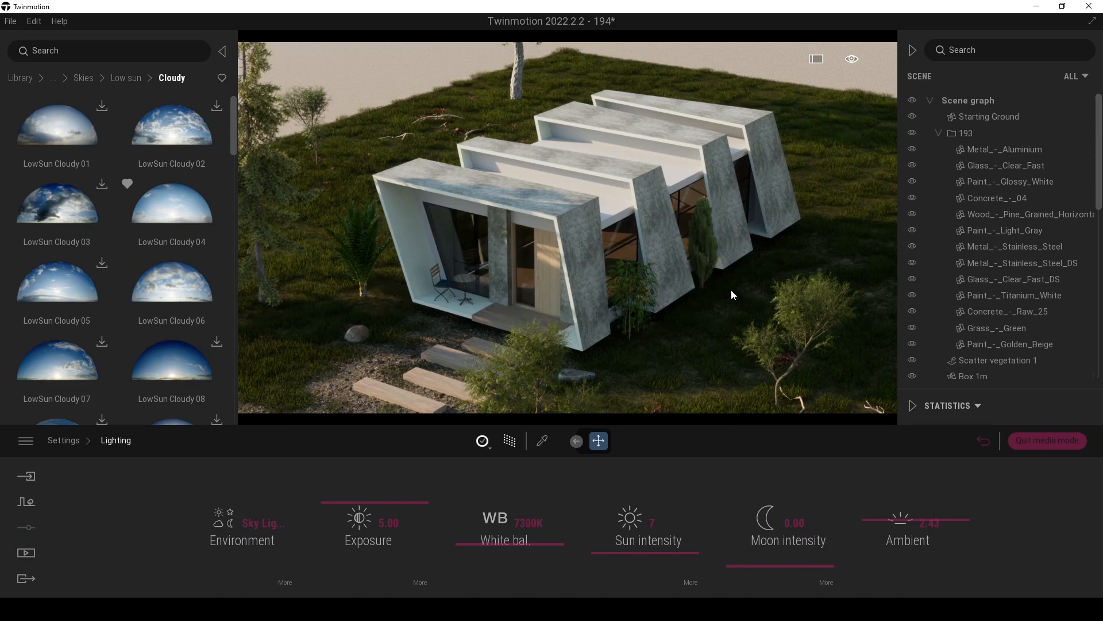
- Apply a cooler-toned color gradient preset in the camera's visual effects
{"action": "left_click", "coordinate": [64, 440]}
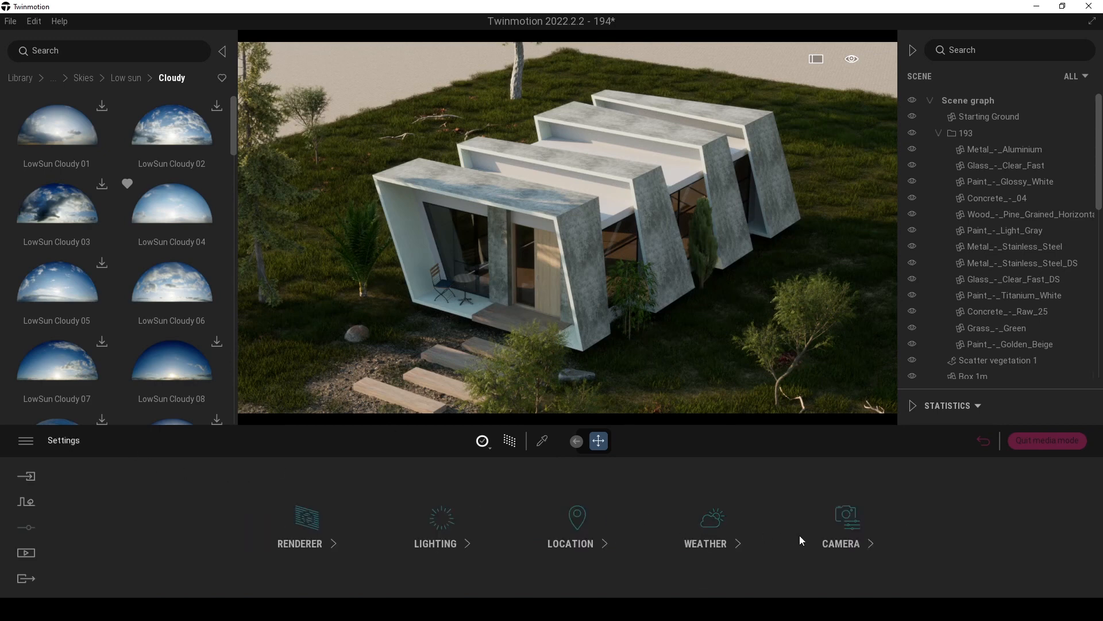
{"action": "left_click", "coordinate": [842, 531]}
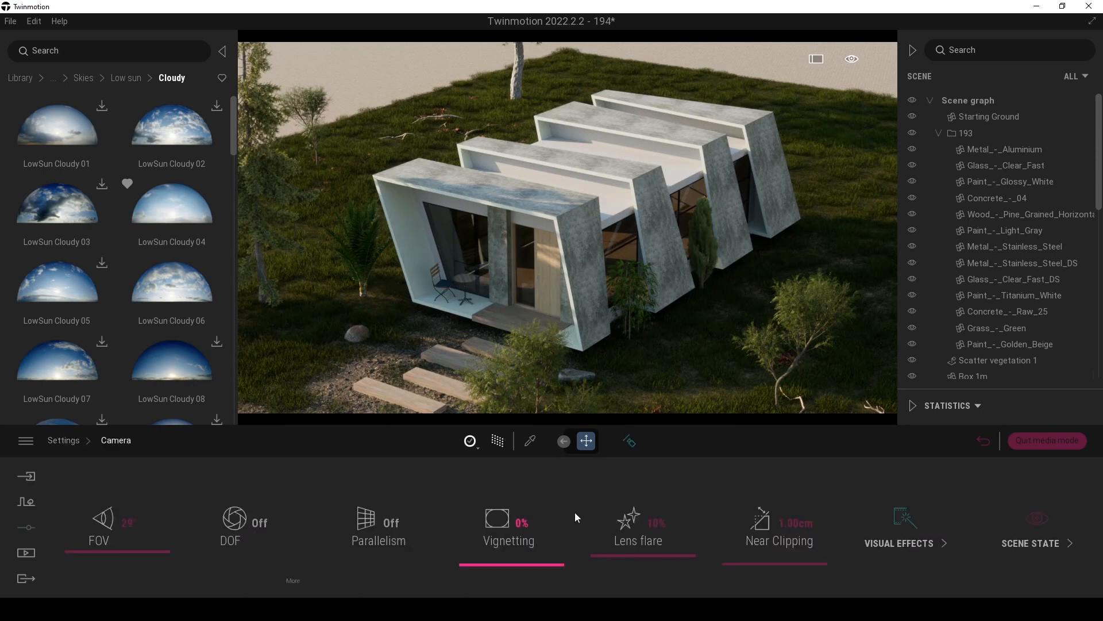
{"action": "left_click", "coordinate": [901, 520]}
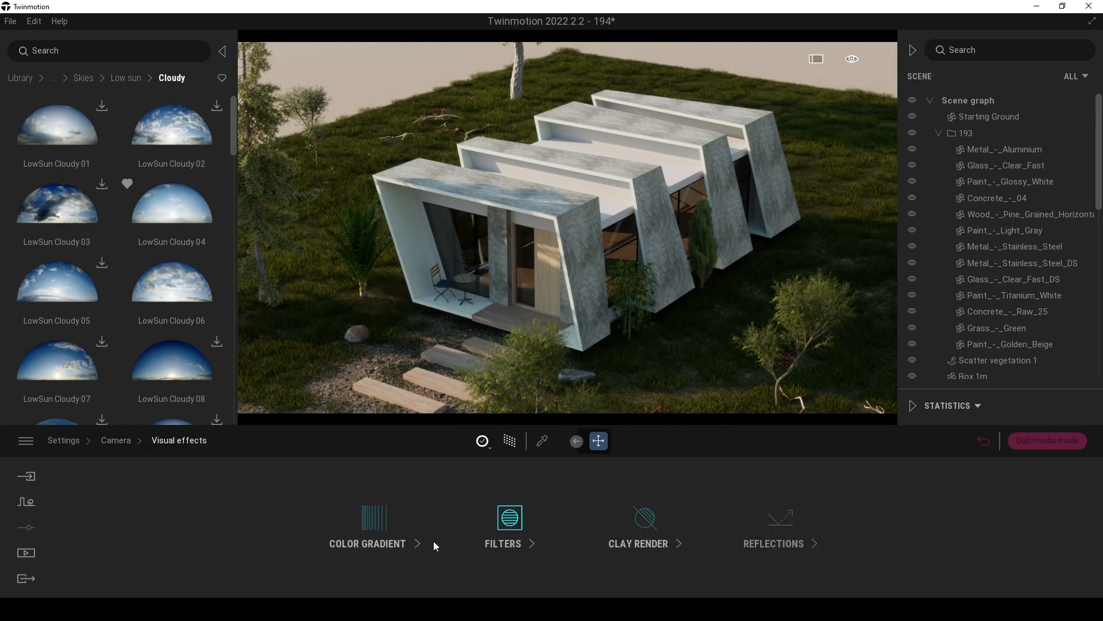
{"action": "left_click", "coordinate": [376, 520]}
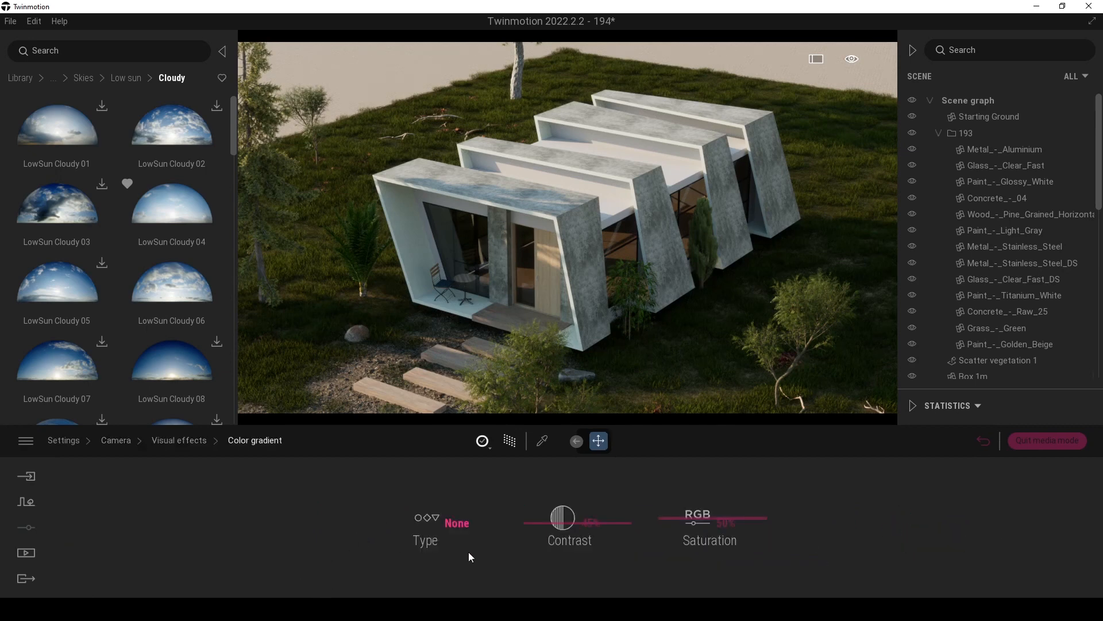
{"action": "left_click", "coordinate": [457, 523]}
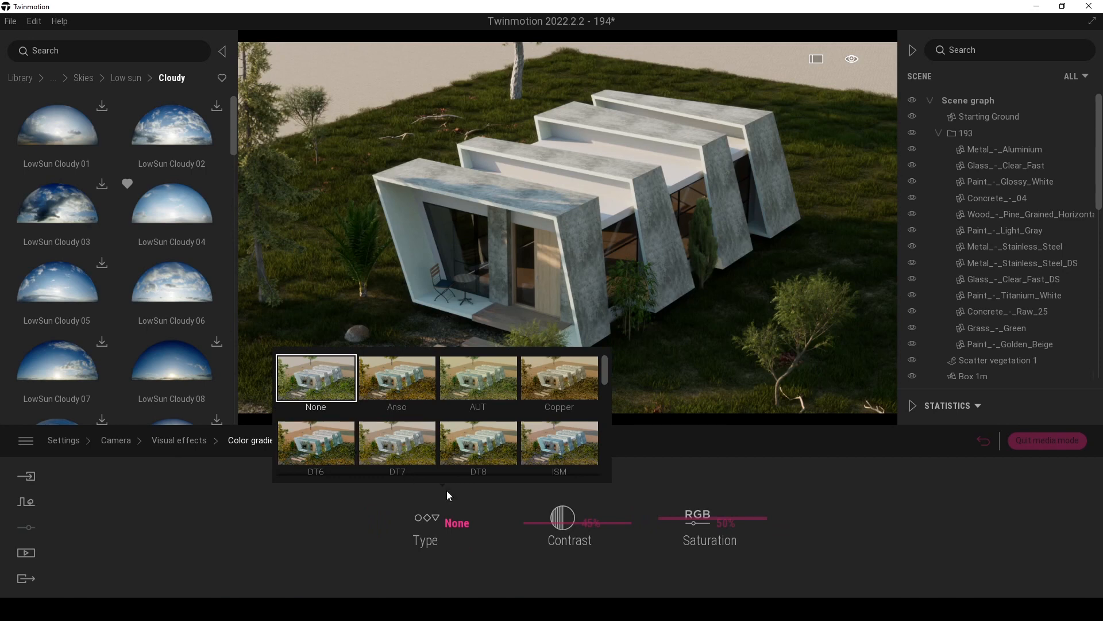
{"action": "left_click", "coordinate": [440, 528]}
{"action": "scroll", "coordinate": [602, 374], "scroll_direction": "down", "scroll_amount": 1}
{"action": "left_click", "coordinate": [553, 413]}
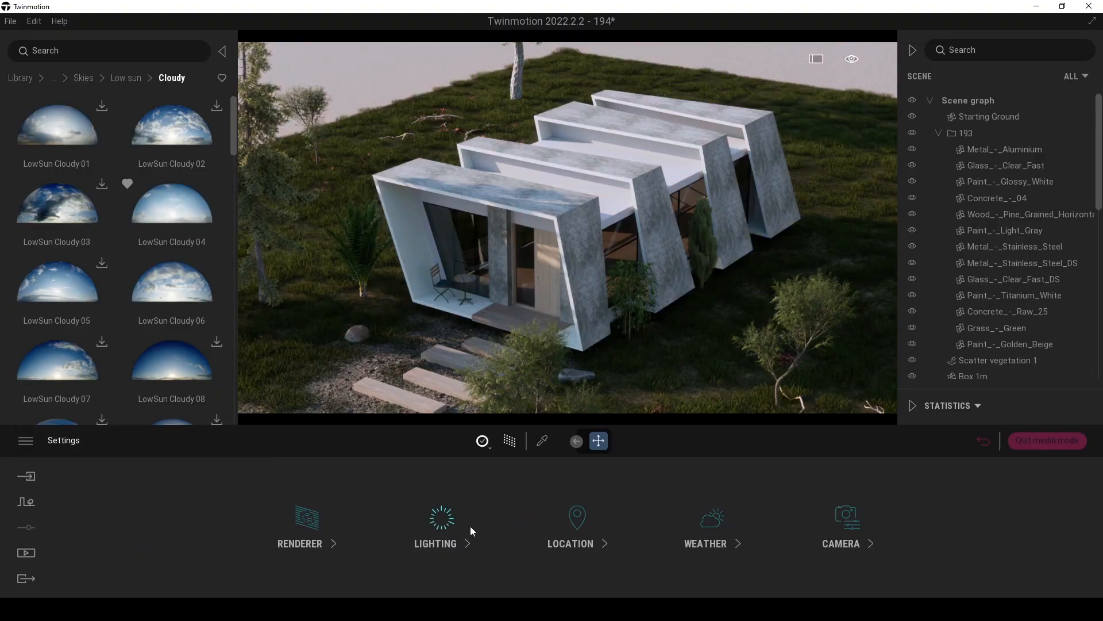
- Raise the ambient lighting to 3.54, save the project, and increase the sun intensity to 14
{"action": "left_click", "coordinate": [449, 525]}
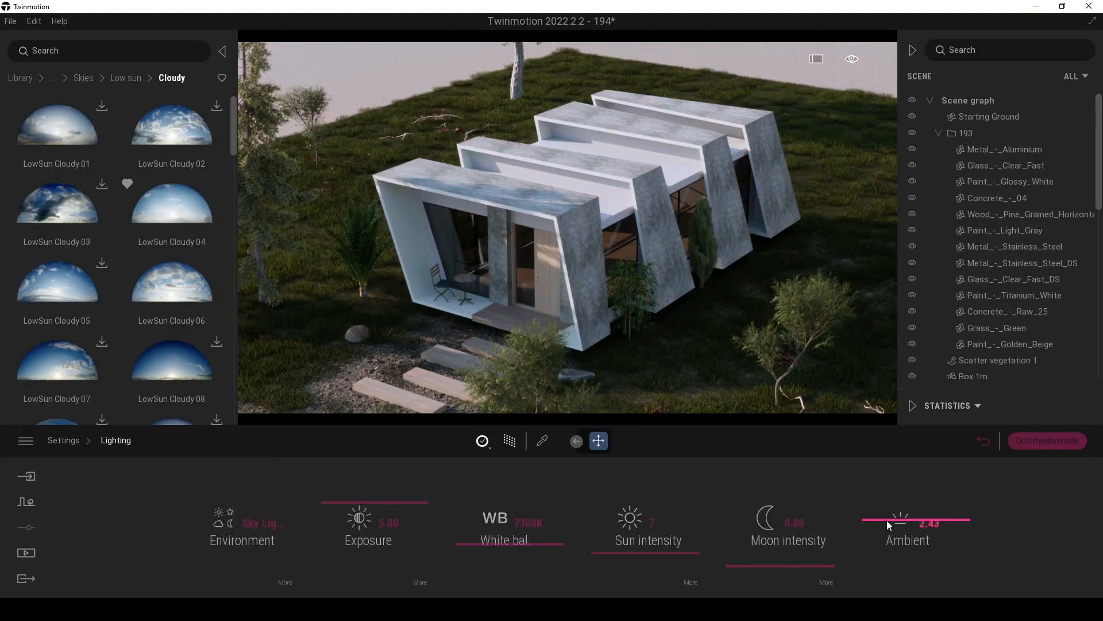
{"action": "left_click_drag", "start_coordinate": [887, 518], "coordinate": [895, 506]}
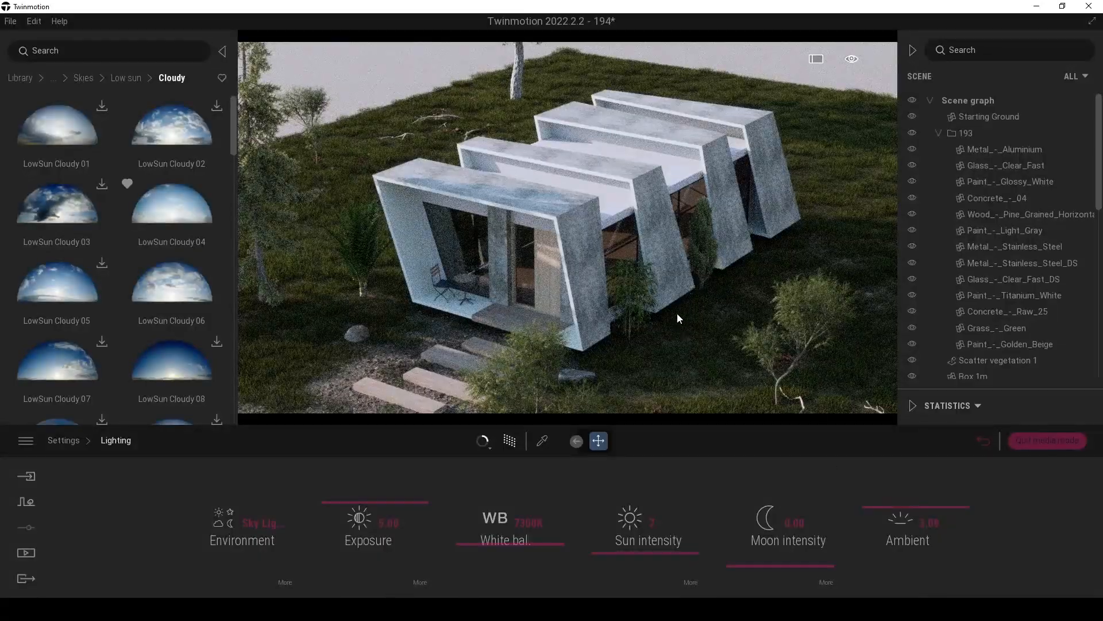
{"action": "left_click_drag", "start_coordinate": [874, 505], "coordinate": [878, 500]}
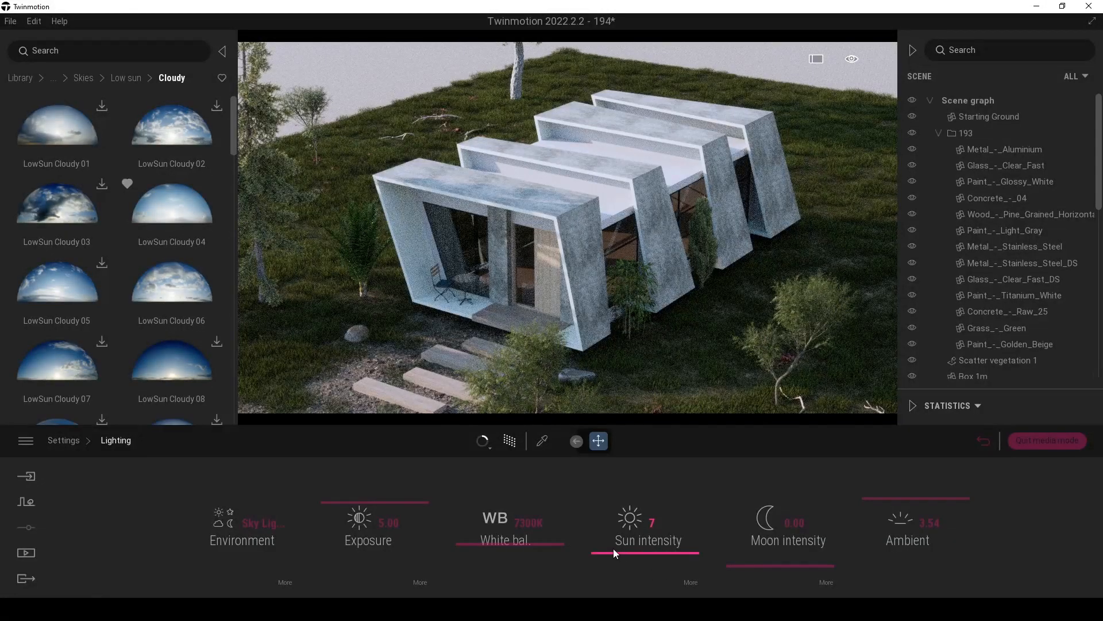
{"action": "key", "text": "ctrl+s"}
{"action": "left_click_drag", "start_coordinate": [610, 552], "coordinate": [611, 539]}
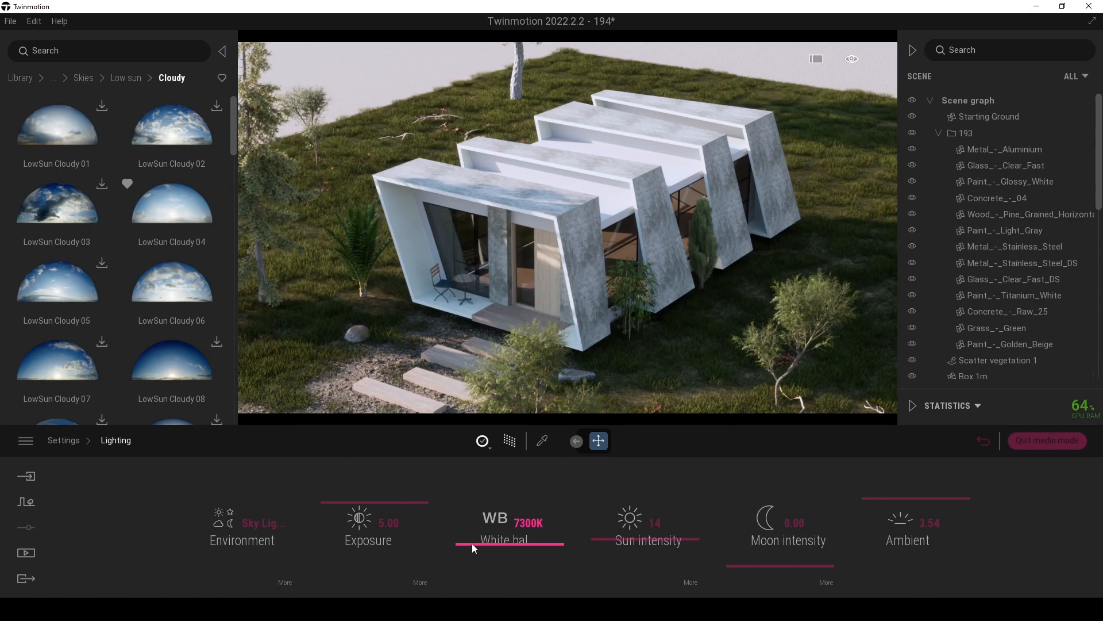
- Set the white balance to 8406K and the ambient lighting to 4.00
{"action": "left_click_drag", "start_coordinate": [477, 543], "coordinate": [485, 533]}
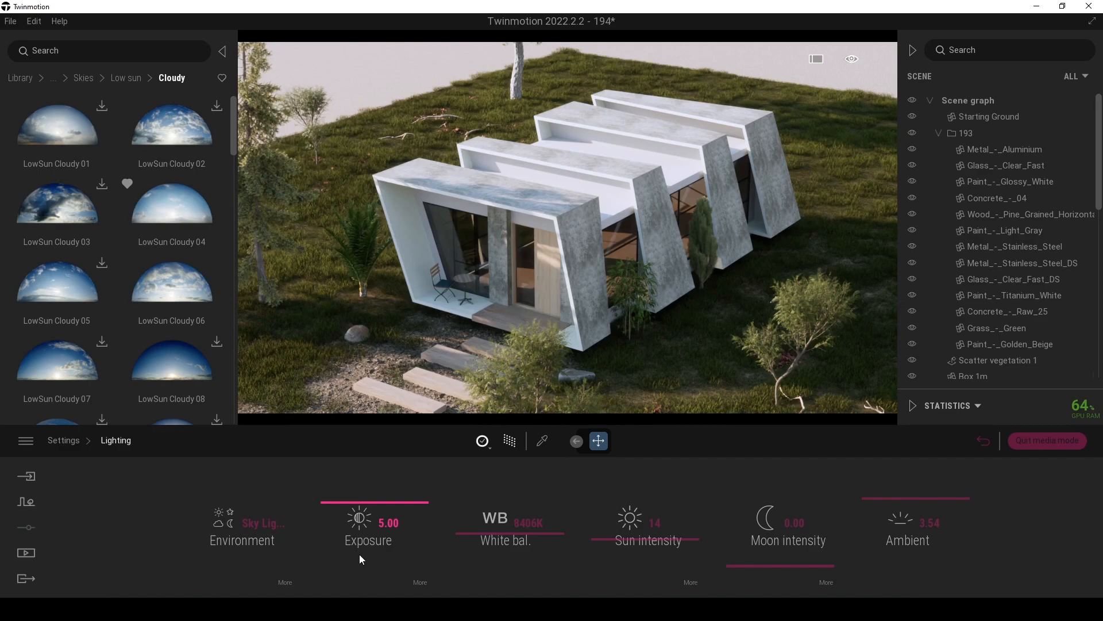
{"action": "left_click", "coordinate": [926, 522]}
{"action": "type", "text": "4"}
{"action": "key", "text": "Return"}
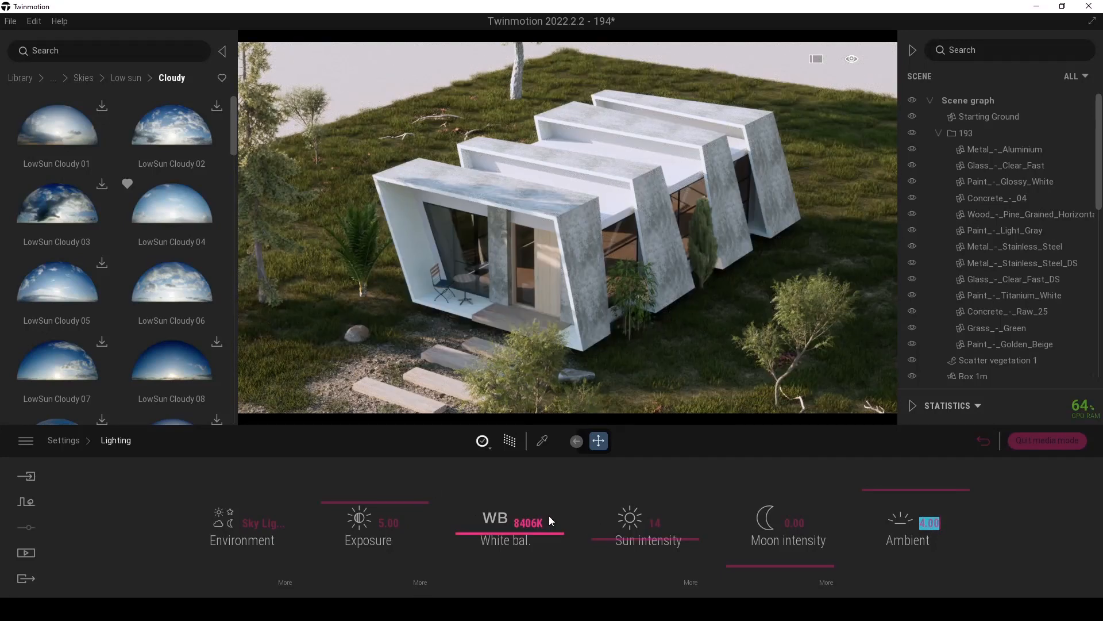
- Lower the path tracer's aliasing filtering to 1.00 in the renderer settings
{"action": "left_click", "coordinate": [63, 440]}
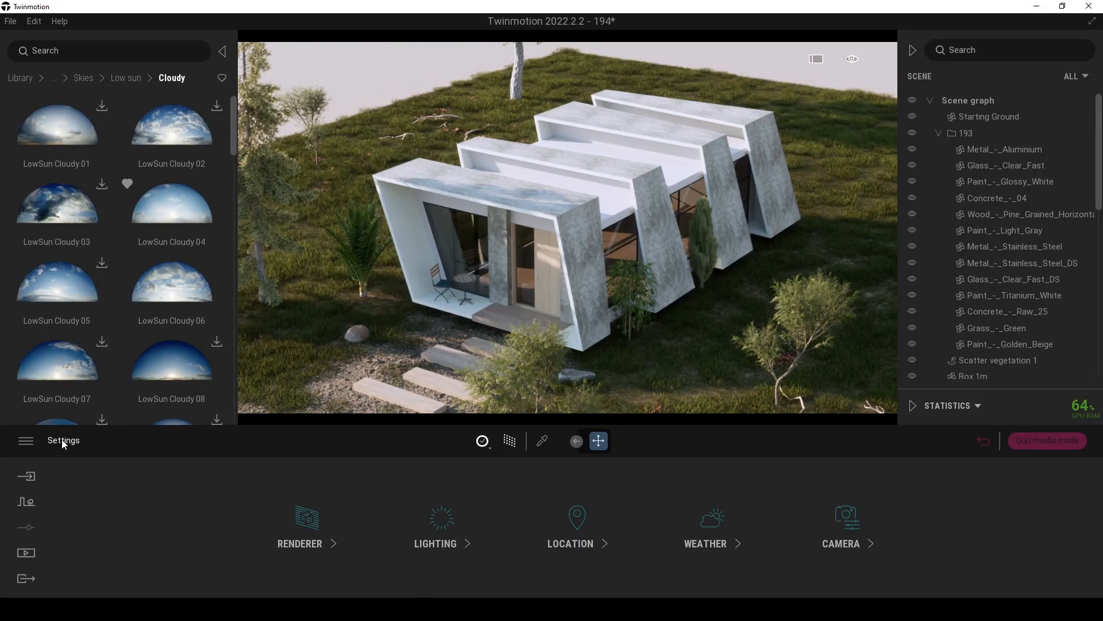
{"action": "left_click", "coordinate": [303, 526]}
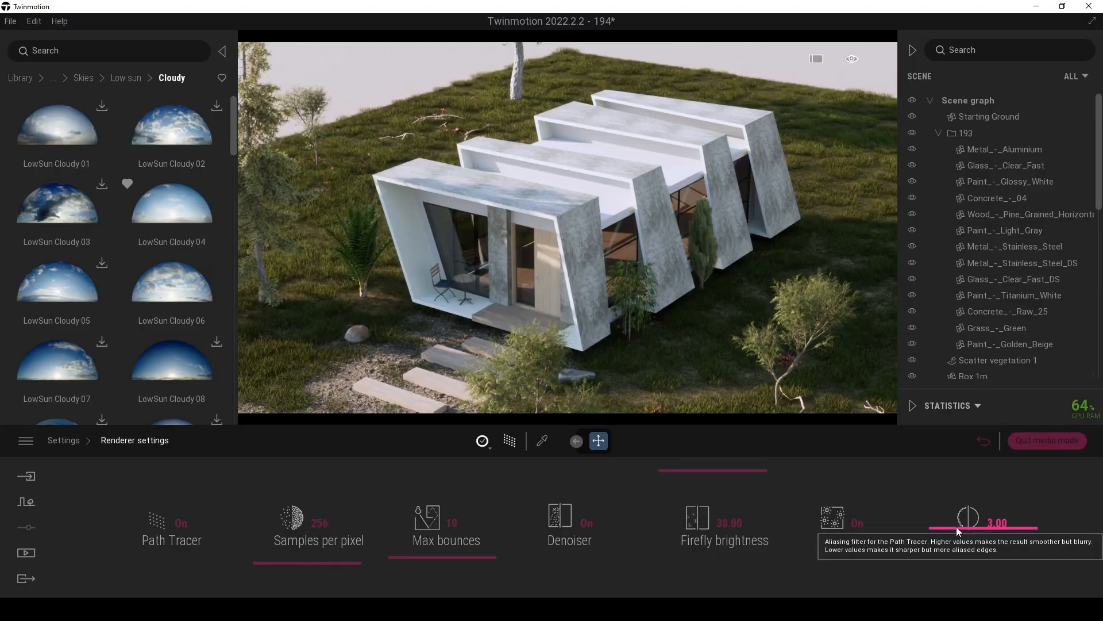
{"action": "left_click_drag", "start_coordinate": [959, 528], "coordinate": [951, 549]}
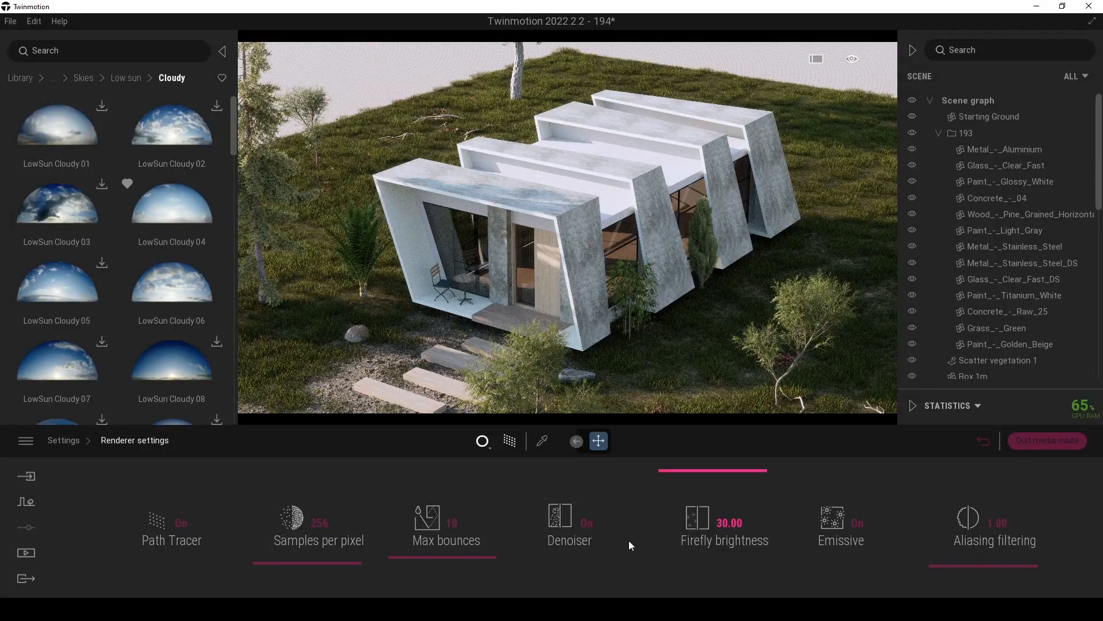
- Pick the house's Paint_-_Glossy_White material and set its color grunge to 34%
{"action": "left_click", "coordinate": [543, 442]}
{"action": "left_click", "coordinate": [679, 168]}
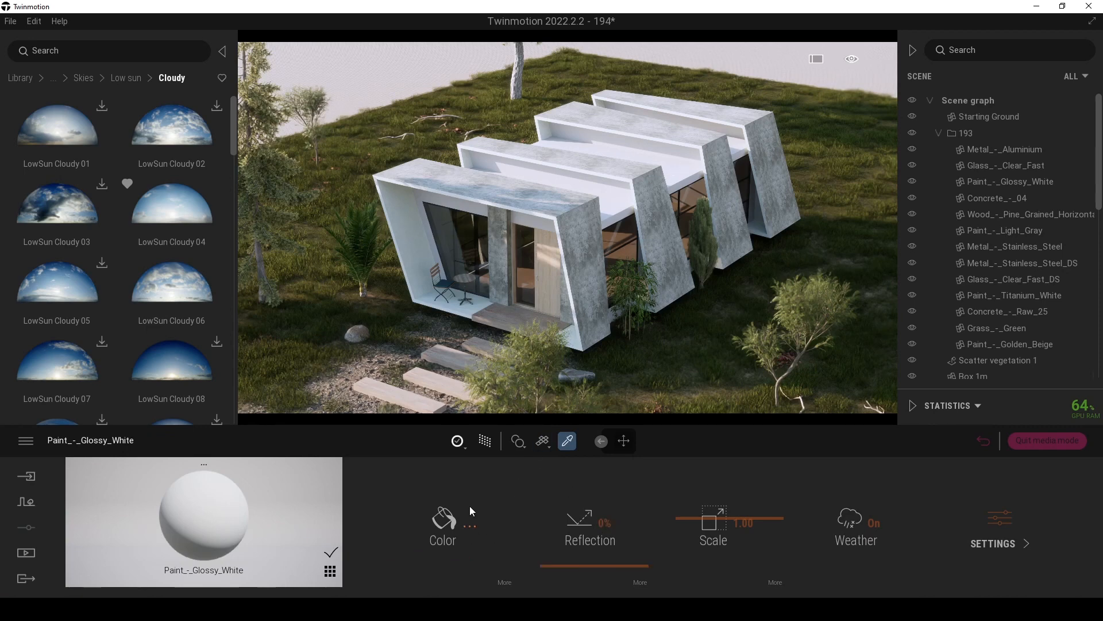
{"action": "left_click", "coordinate": [505, 582]}
{"action": "left_click_drag", "start_coordinate": [826, 565], "coordinate": [830, 553]}
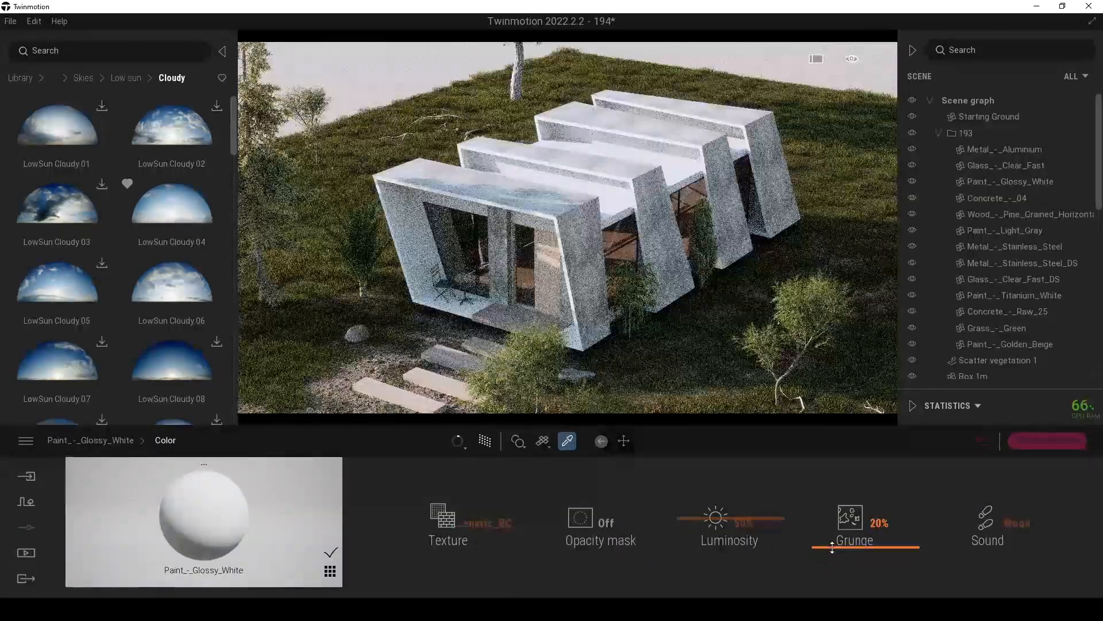
{"action": "left_click_drag", "start_coordinate": [832, 548], "coordinate": [837, 532]}
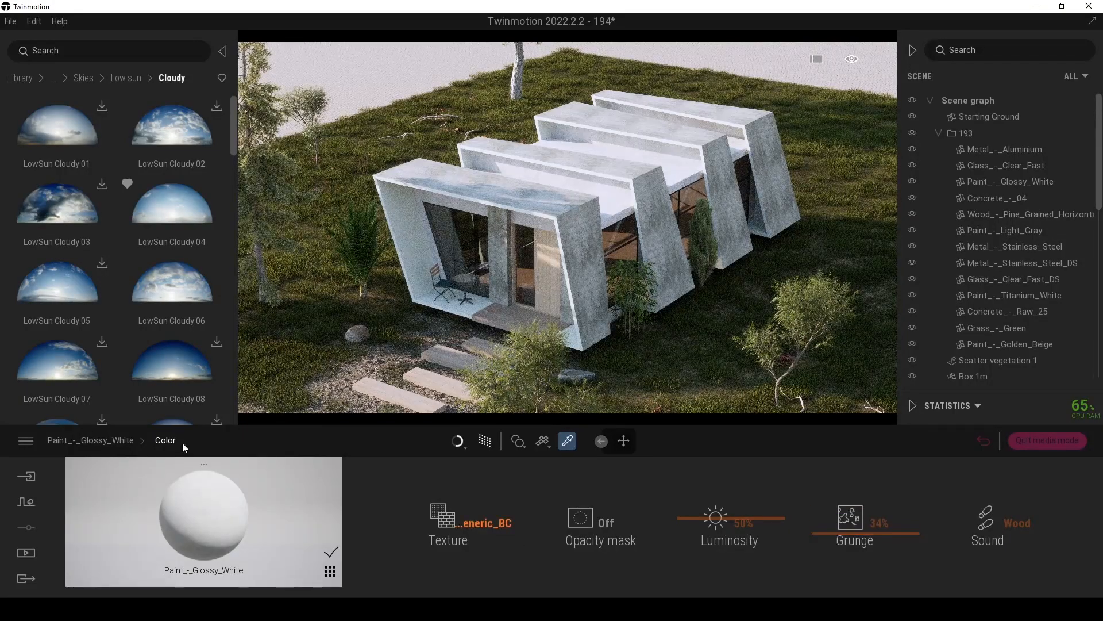
- Adjust the base color of the Paint_-_Glossy_White material to a neutral light gray
{"action": "left_click", "coordinate": [123, 440]}
{"action": "left_click", "coordinate": [445, 523]}
{"action": "left_click_drag", "start_coordinate": [624, 195], "coordinate": [932, 293]}
{"action": "left_click_drag", "start_coordinate": [847, 369], "coordinate": [844, 370]}
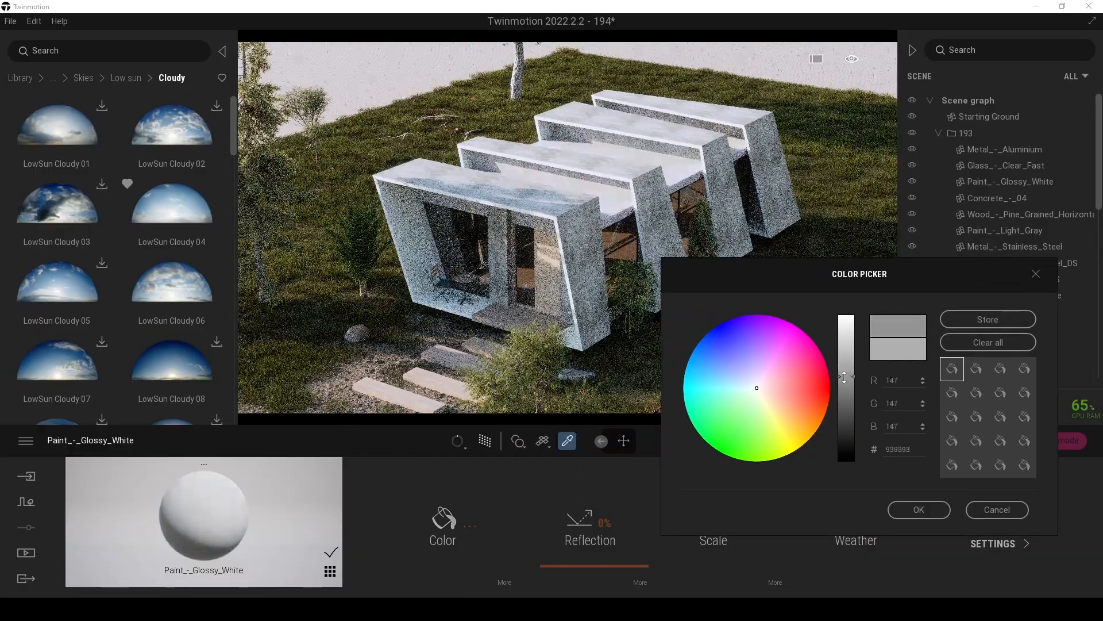
{"action": "left_click_drag", "start_coordinate": [845, 369], "coordinate": [845, 364]}
{"action": "left_click", "coordinate": [907, 510]}
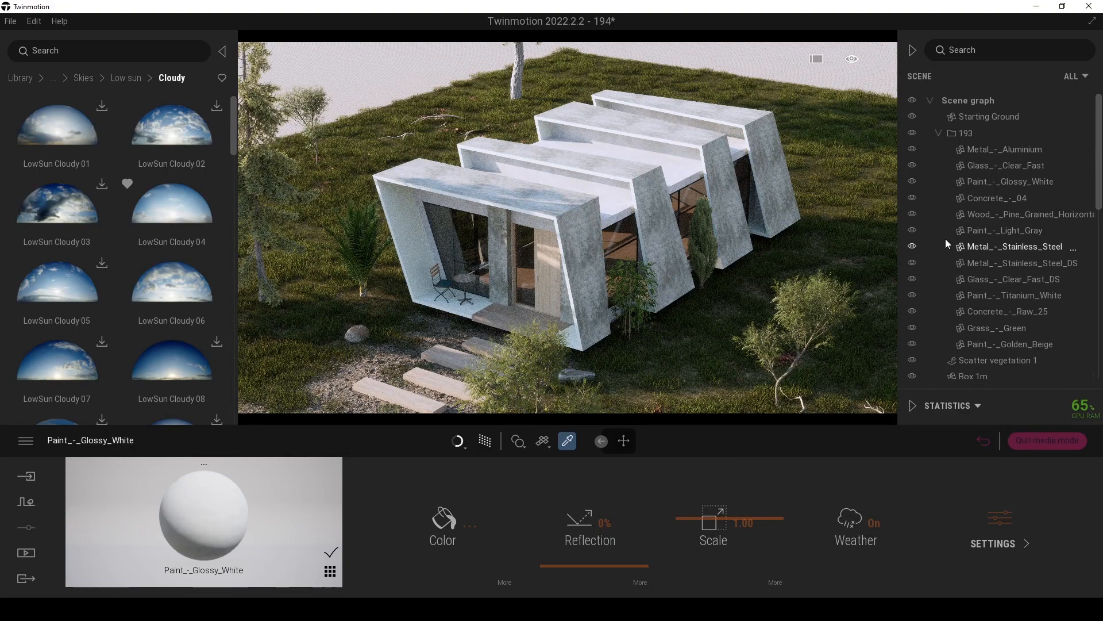
- Select the ground behind the house and hide the Starting Ground object in the scene
{"action": "left_click", "coordinate": [997, 361]}
{"action": "left_click", "coordinate": [354, 88]}
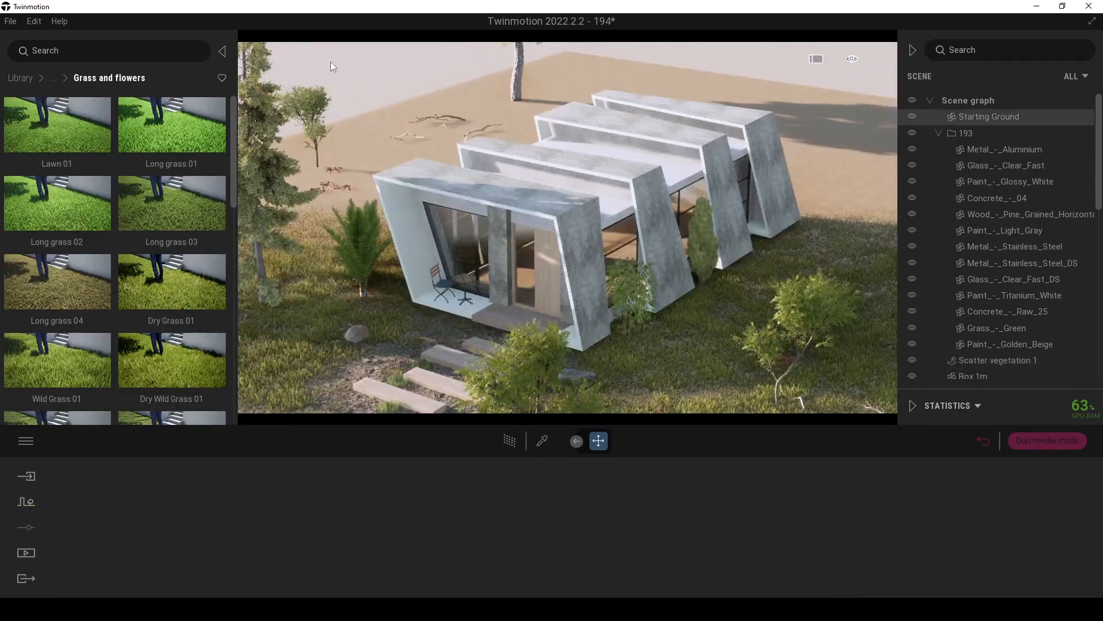
{"action": "left_click", "coordinate": [912, 116]}
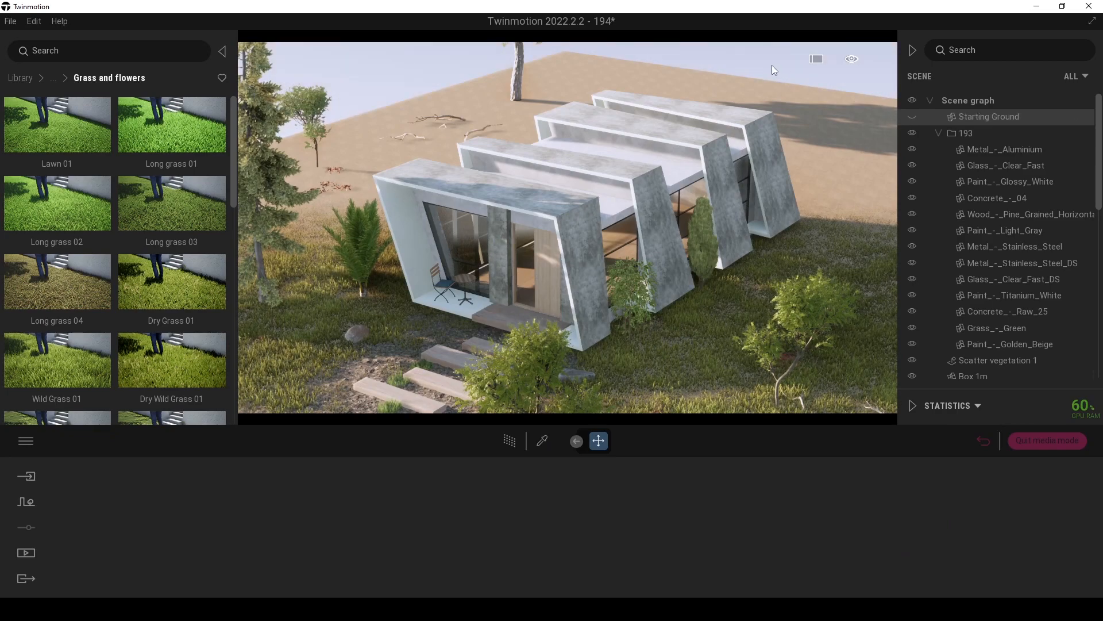